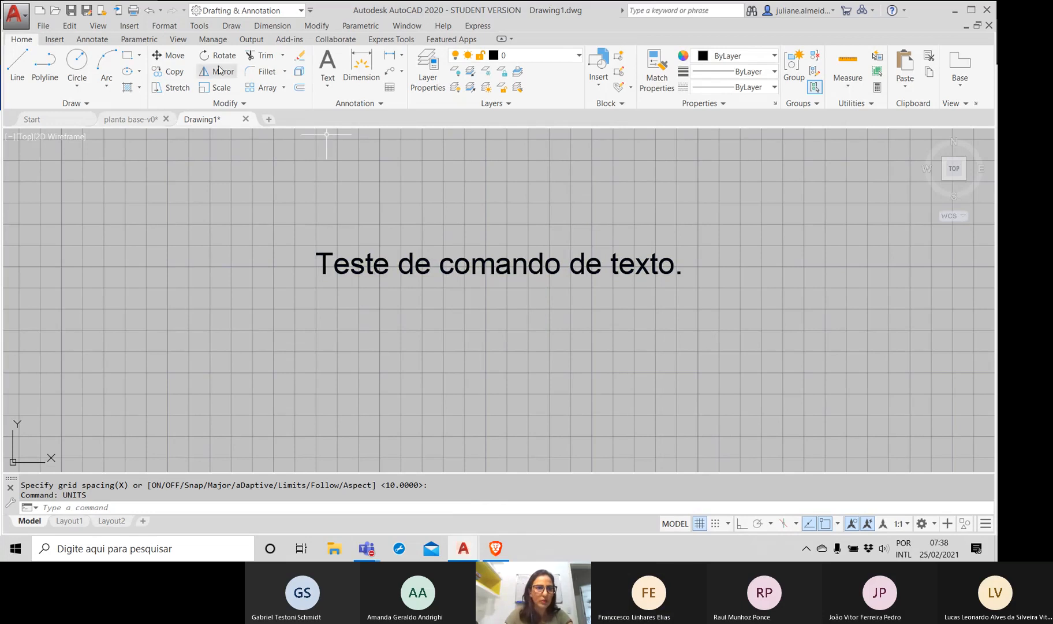
# Step: Apply the Annotative text style to the existing text "Teste de comando de texto." and deselect it
pyautogui.click(106, 44)
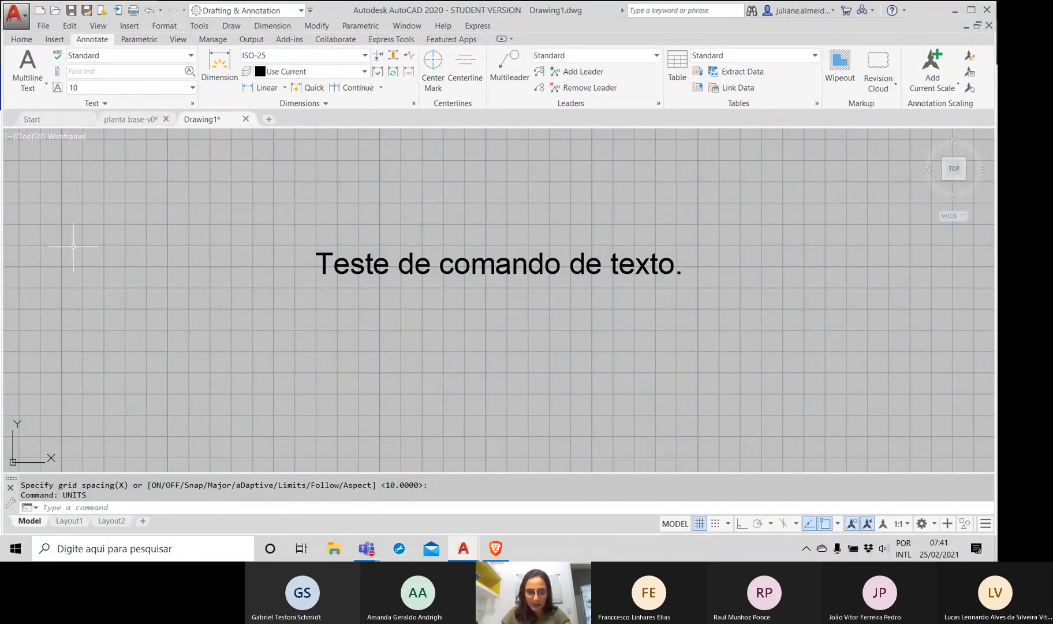
pyautogui.click(413, 266)
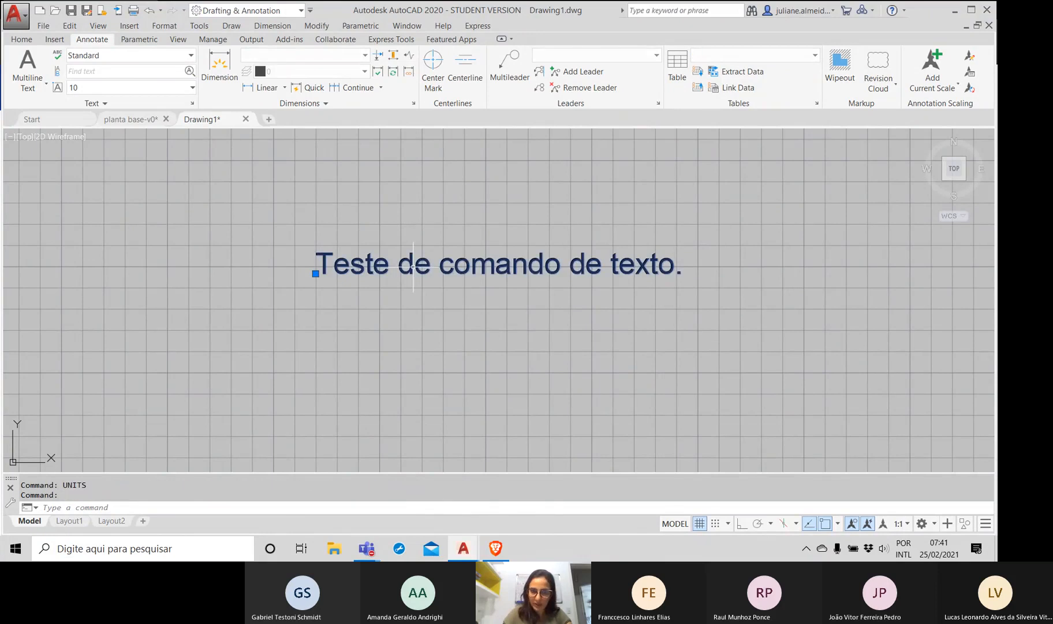
pyautogui.rightClick(413, 267)
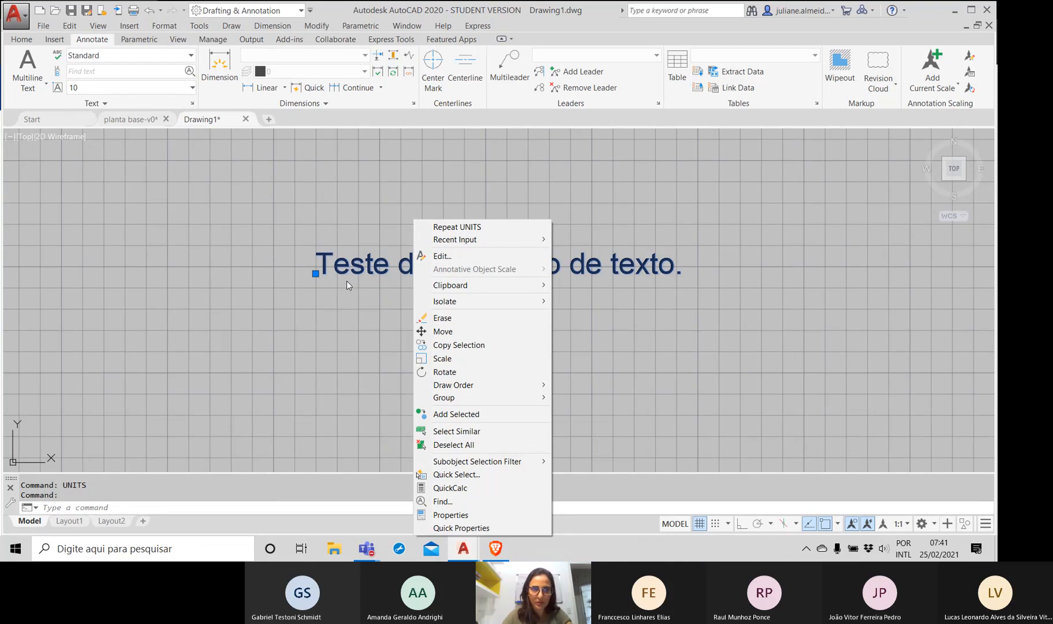
pyautogui.click(165, 248)
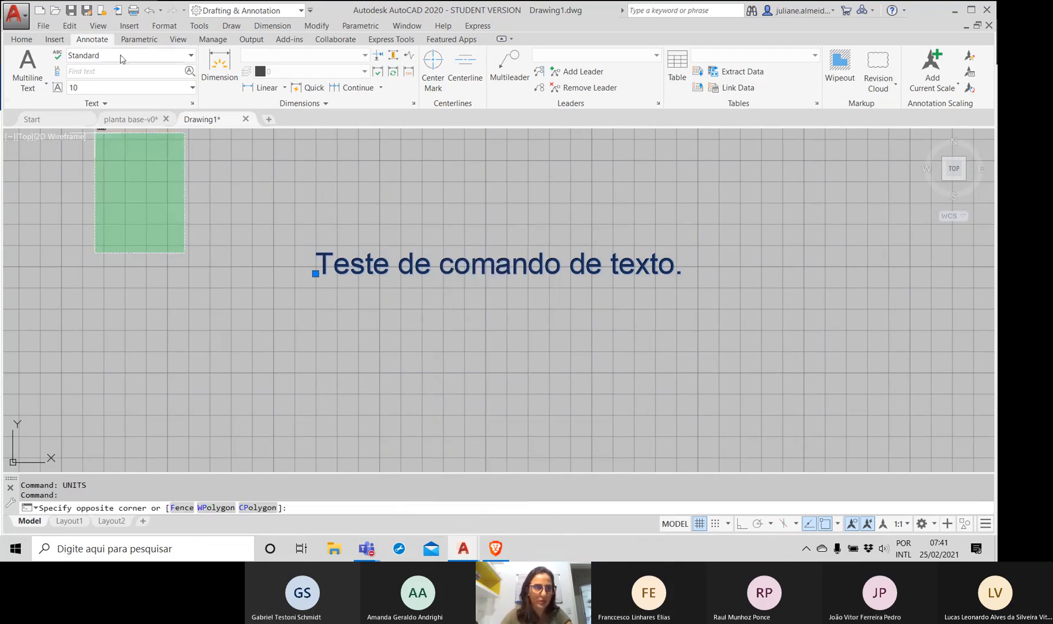
pyautogui.click(94, 130)
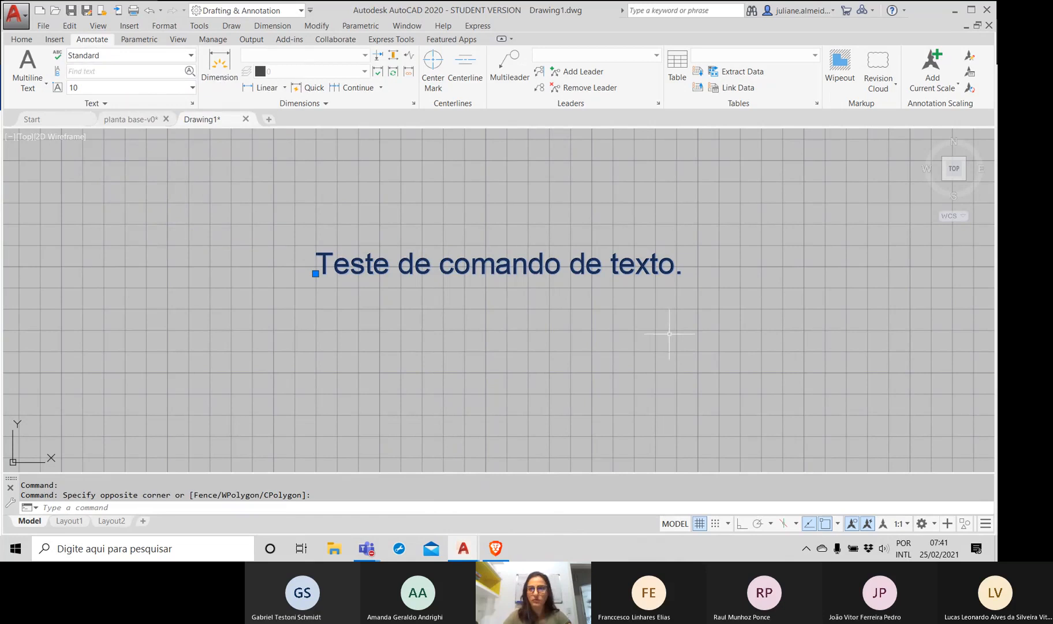
pyautogui.click(114, 58)
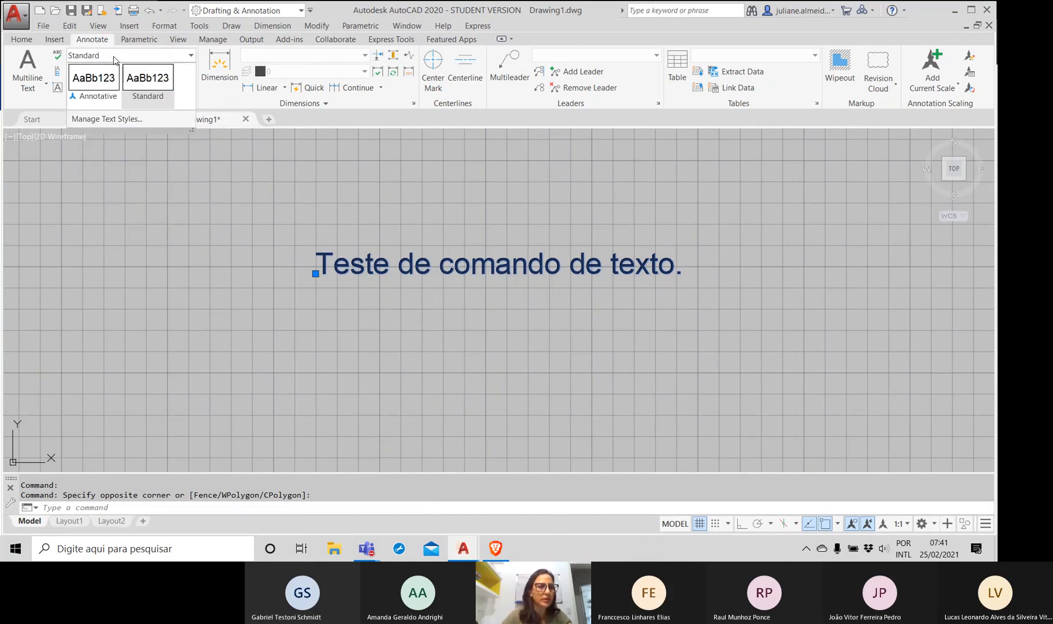
pyautogui.click(94, 80)
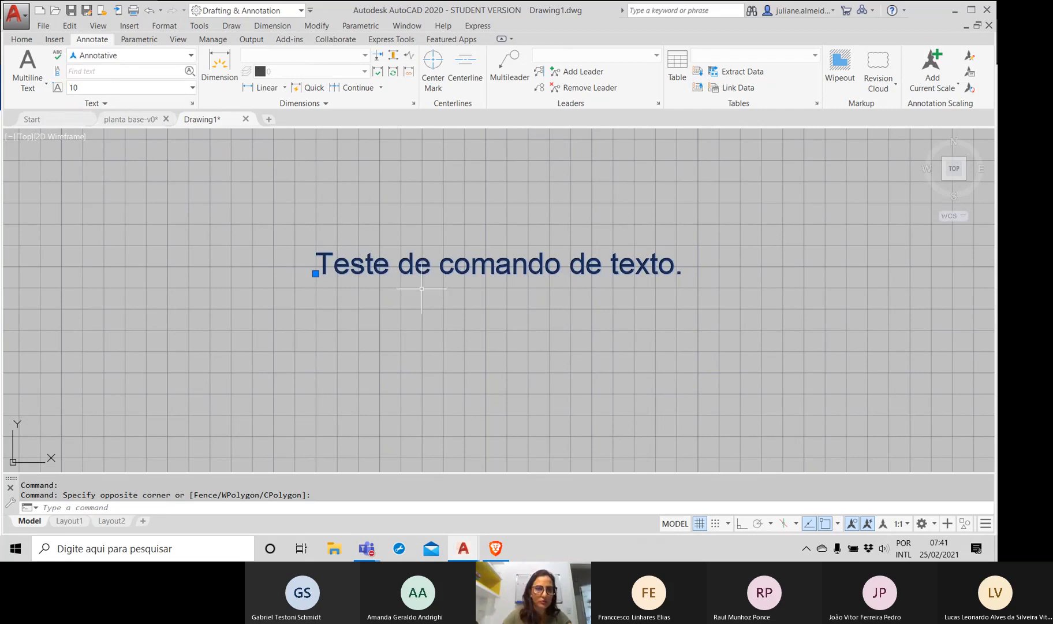
pyautogui.press('Escape')
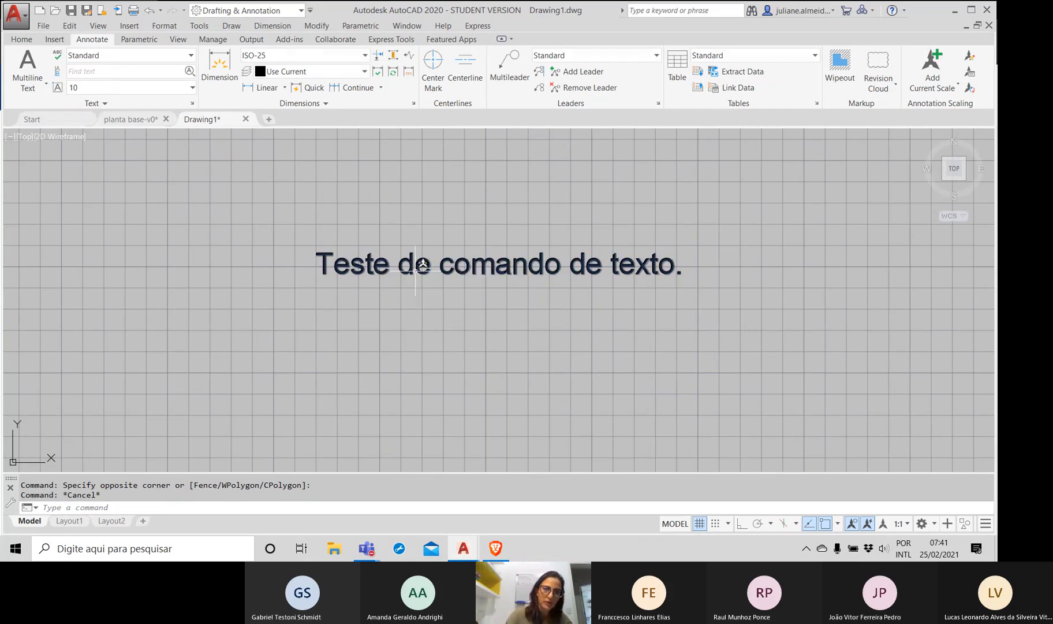
# Step: Examine the annotative object scale options of the existing text and view how the text appears in Layout1
pyautogui.rightClick(416, 266)
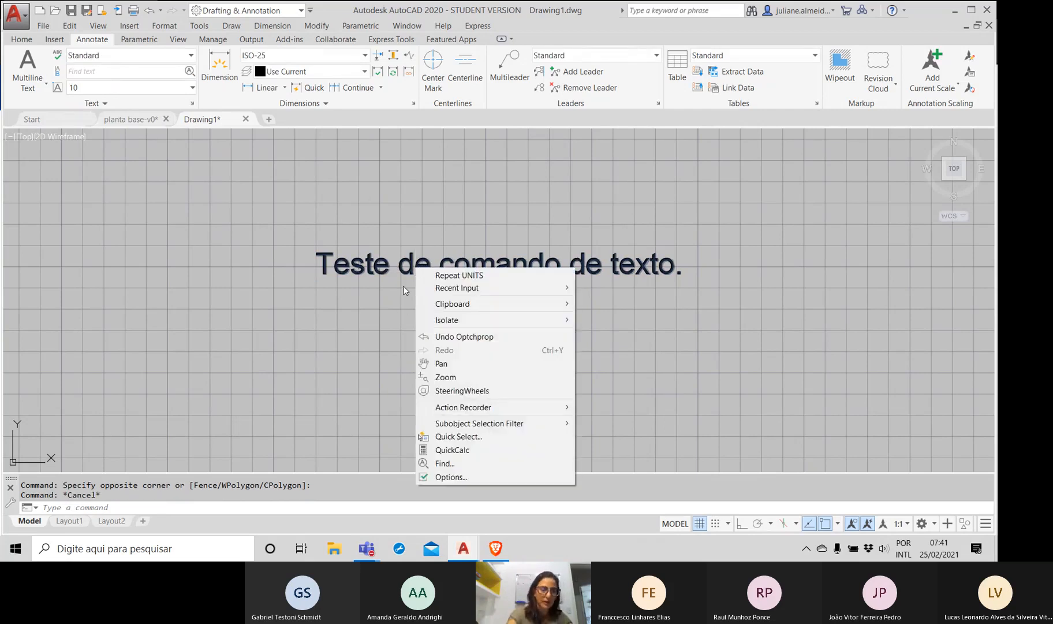
pyautogui.click(403, 286)
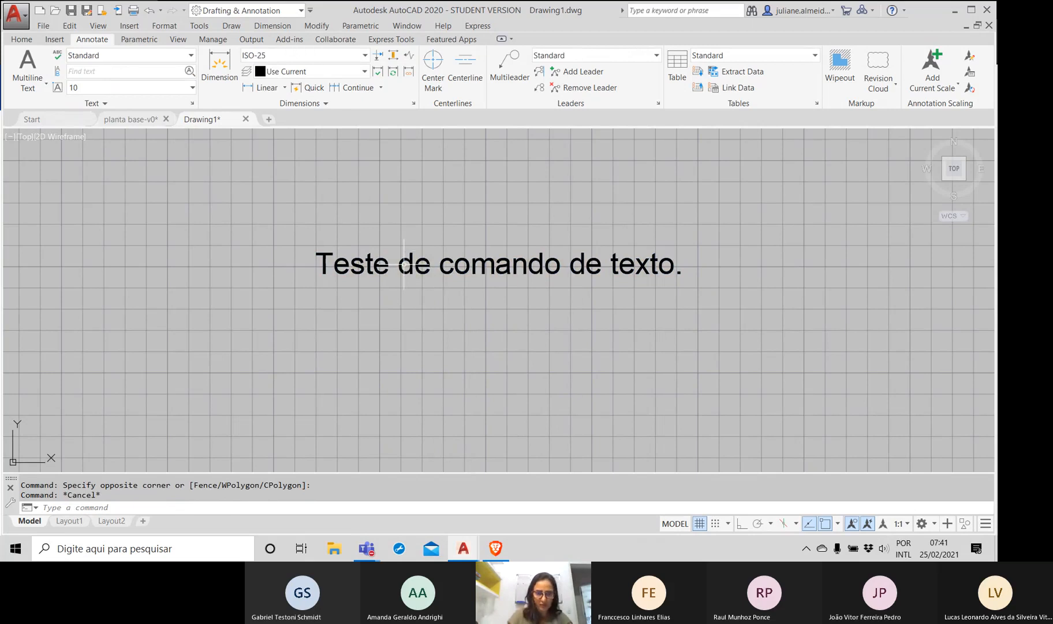
pyautogui.moveTo(404, 262)
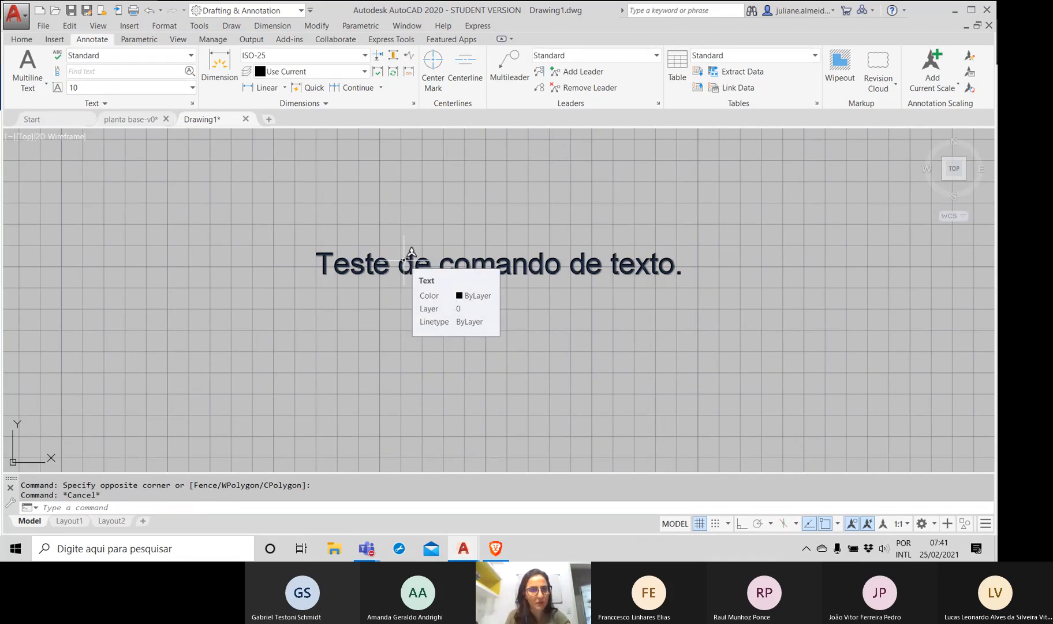
pyautogui.rightClick(404, 261)
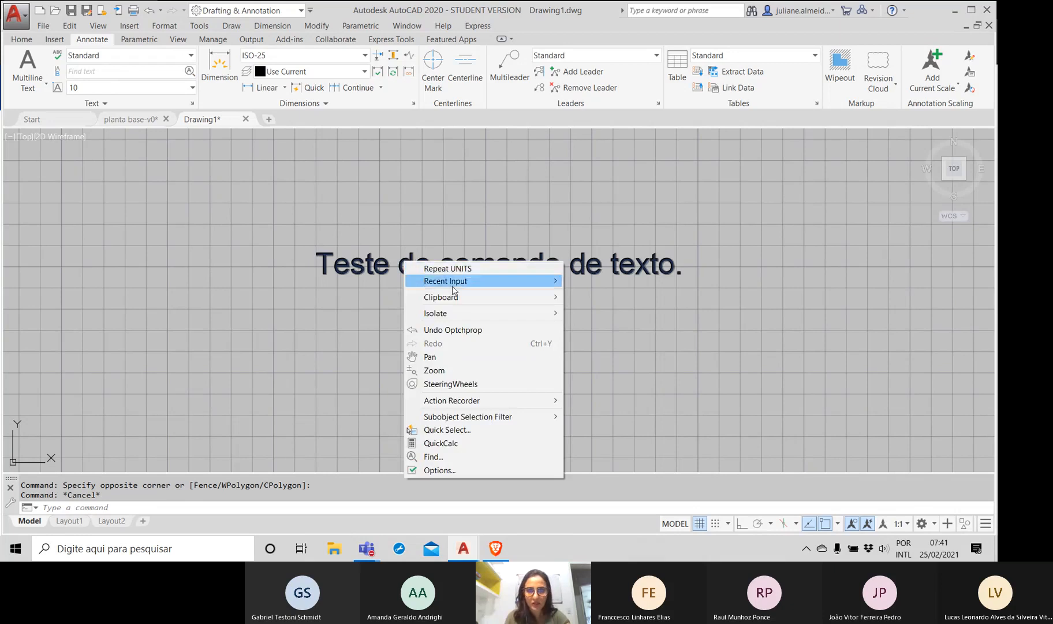
pyautogui.click(350, 265)
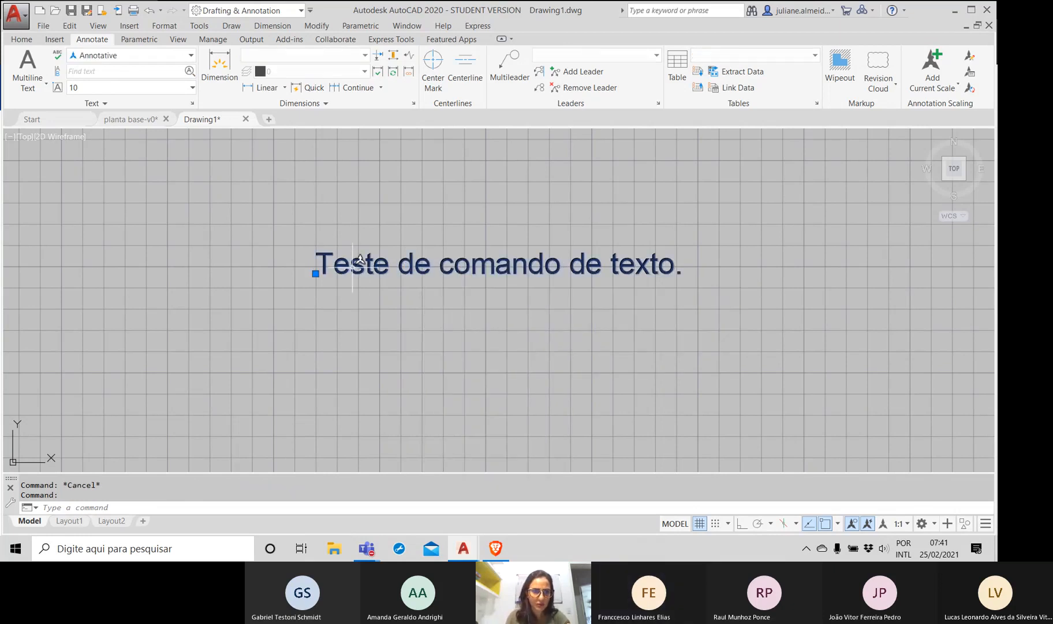
pyautogui.rightClick(352, 268)
pyautogui.moveTo(436, 270)
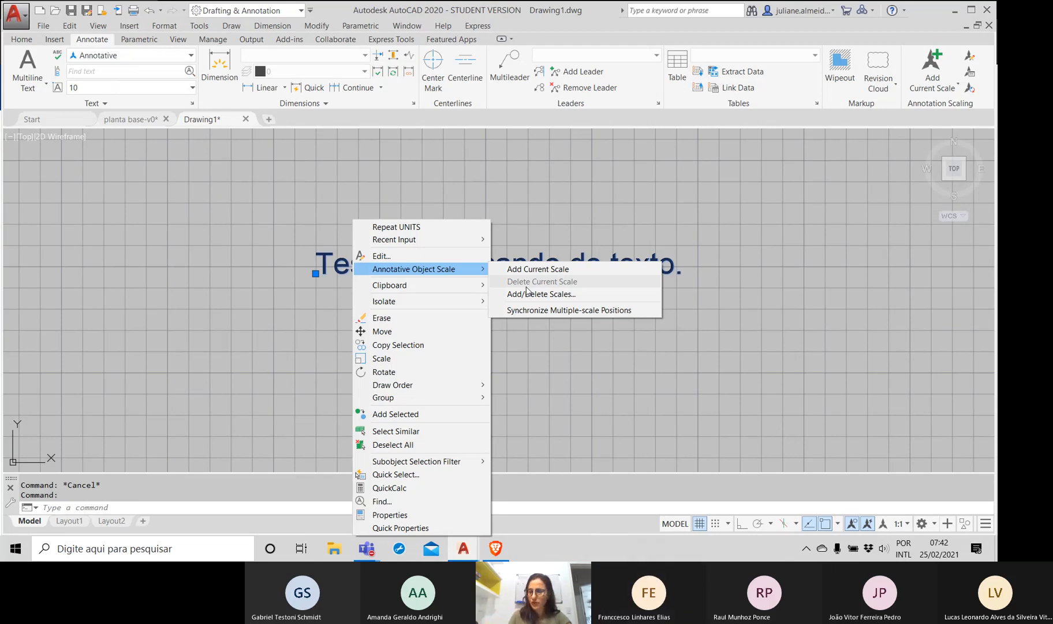
pyautogui.press('Escape')
pyautogui.press('Escape')
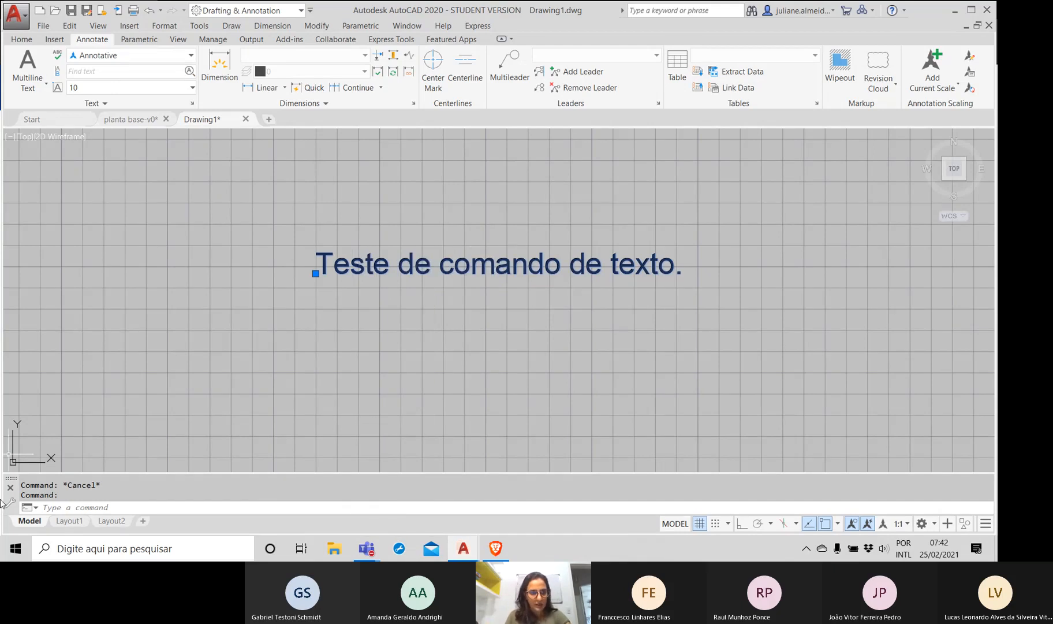
pyautogui.click(70, 520)
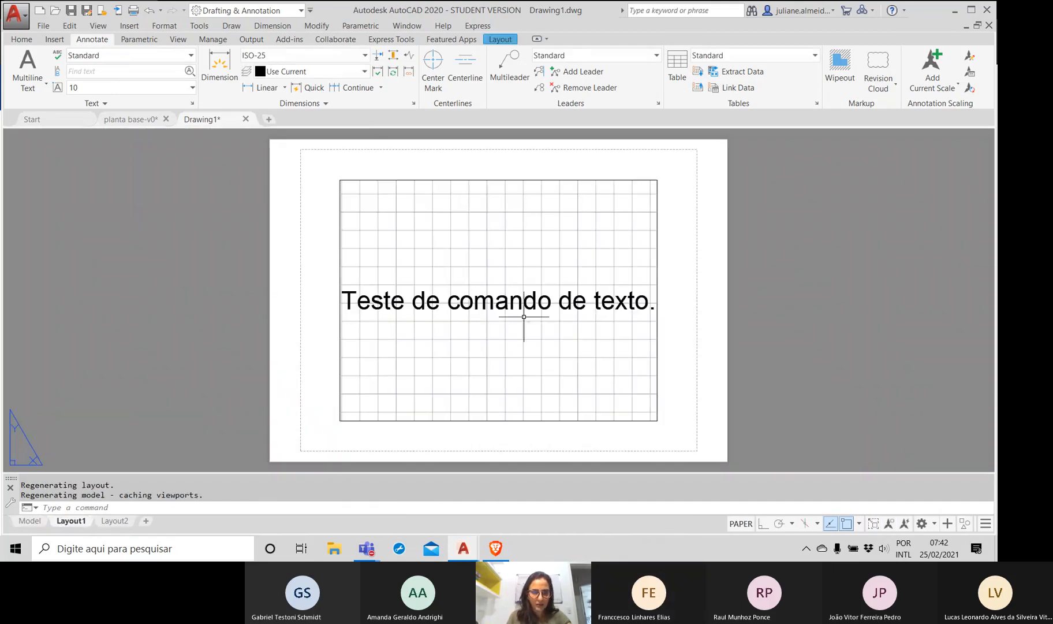
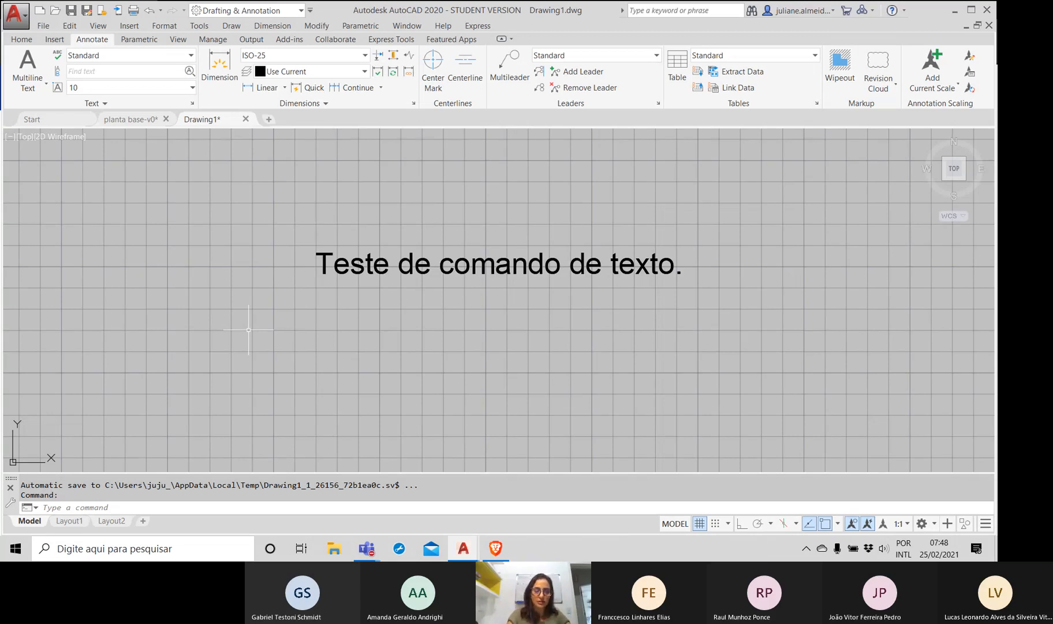
# Step: Start the MTEXT command and define a wide text box directly beneath the existing single-line text in model space
pyautogui.write('mt')
pyautogui.write('xt')
pyautogui.press('BackSpace')
pyautogui.press('BackSpace')
pyautogui.write('e')
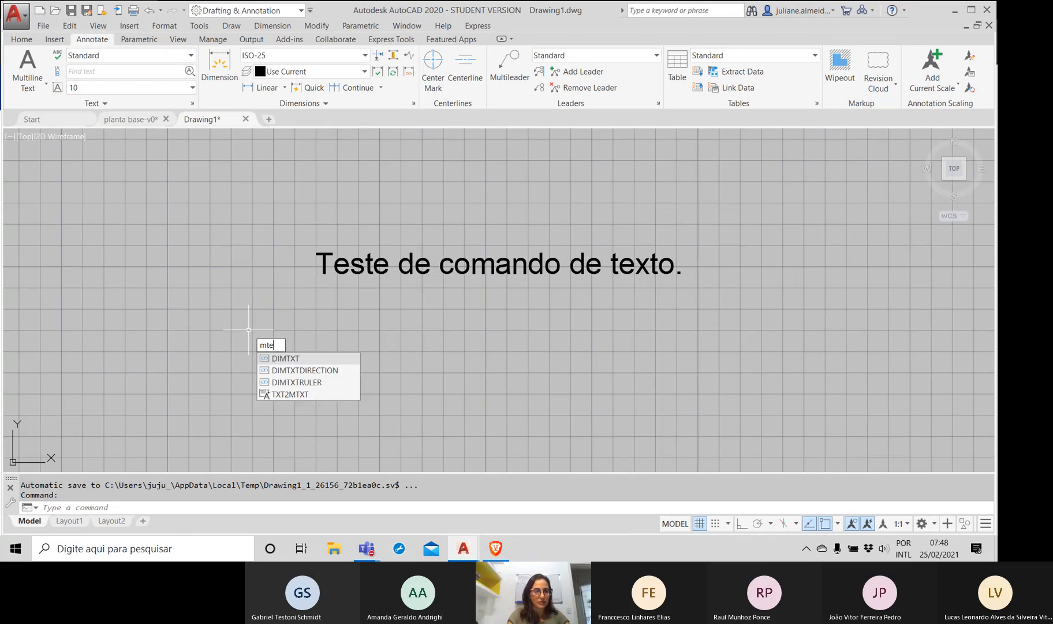
pyautogui.write('xt')
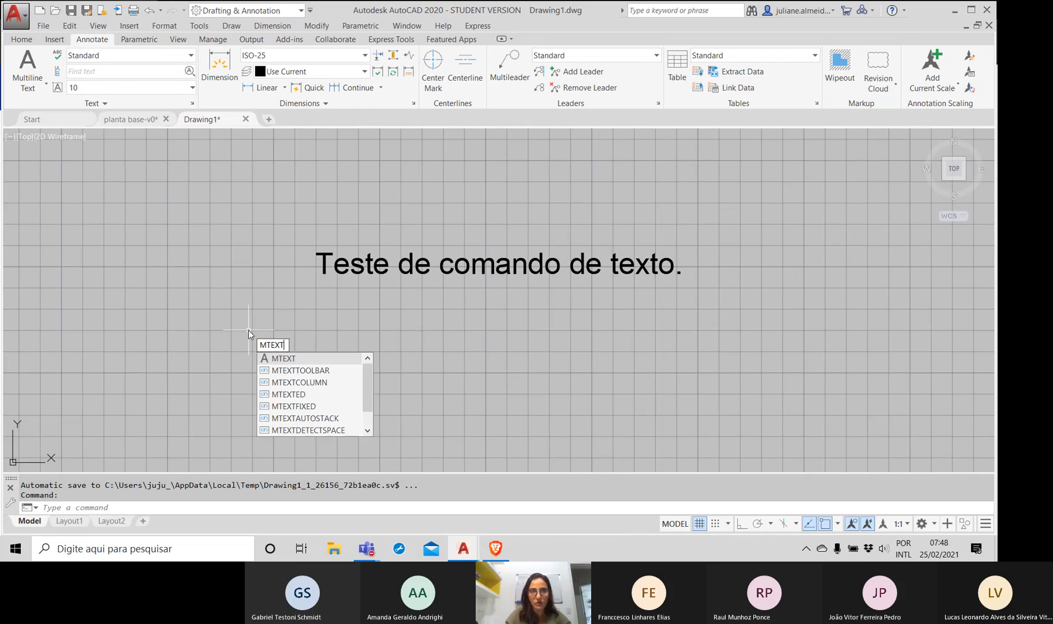
pyautogui.press('Return')
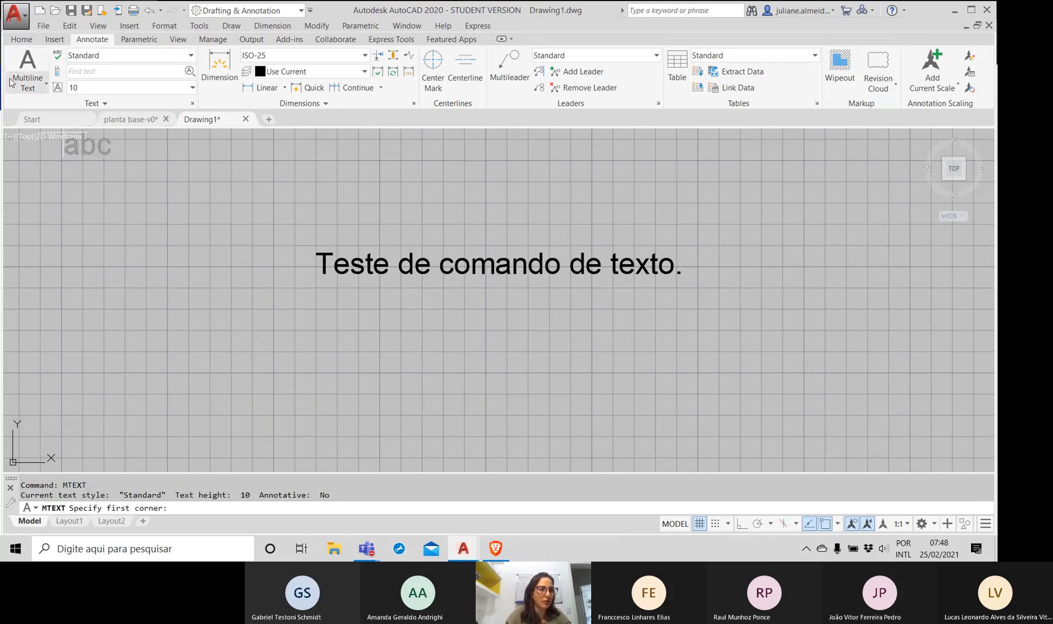
pyautogui.click(35, 86)
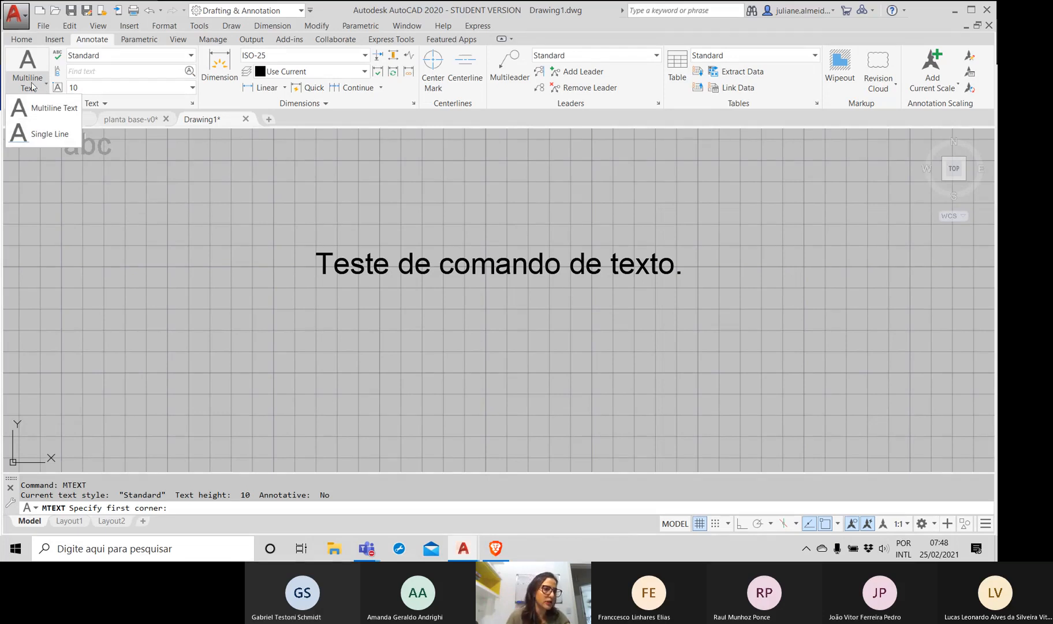
pyautogui.click(322, 309)
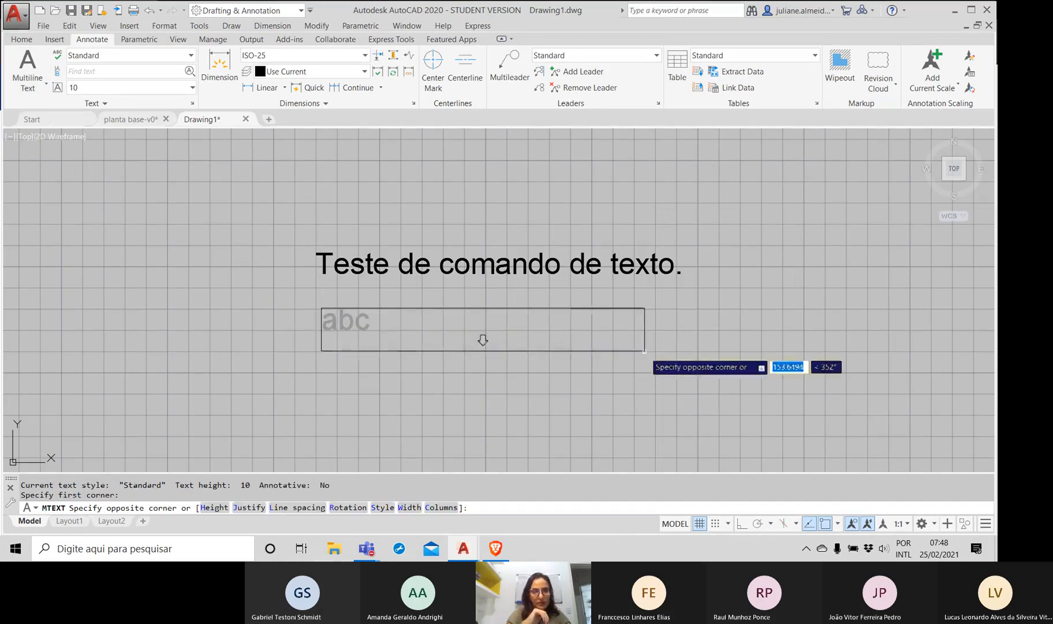
pyautogui.click(808, 433)
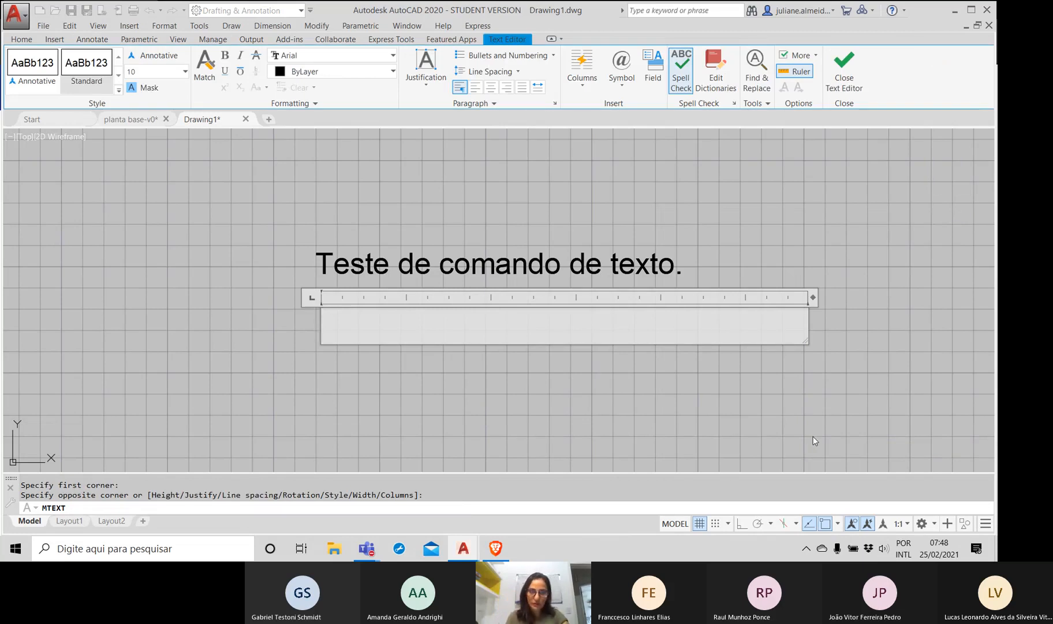
# Step: Write "Teste de" on the first line and "comando de texto" on the second line of the multiline text
pyautogui.write('Te')
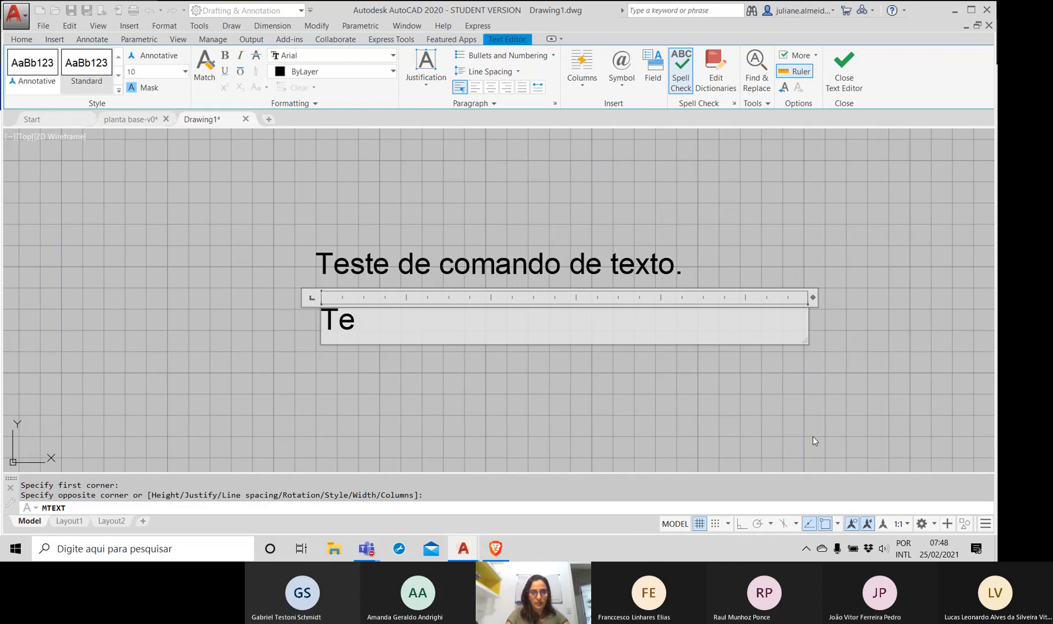
pyautogui.write('ste de')
pyautogui.press('Return')
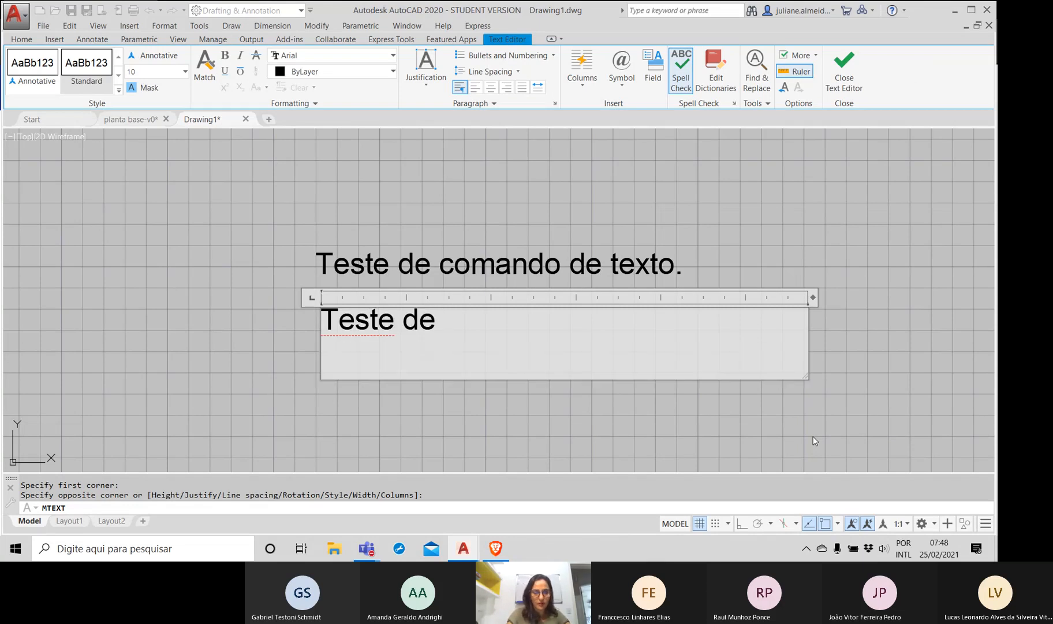
pyautogui.write('com')
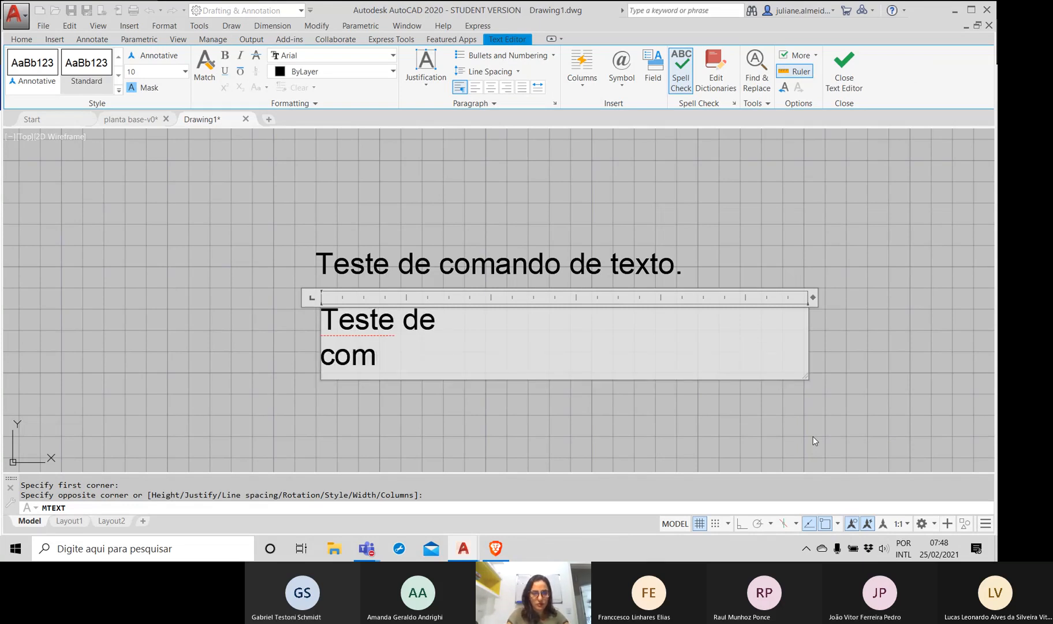
pyautogui.write('ando de ')
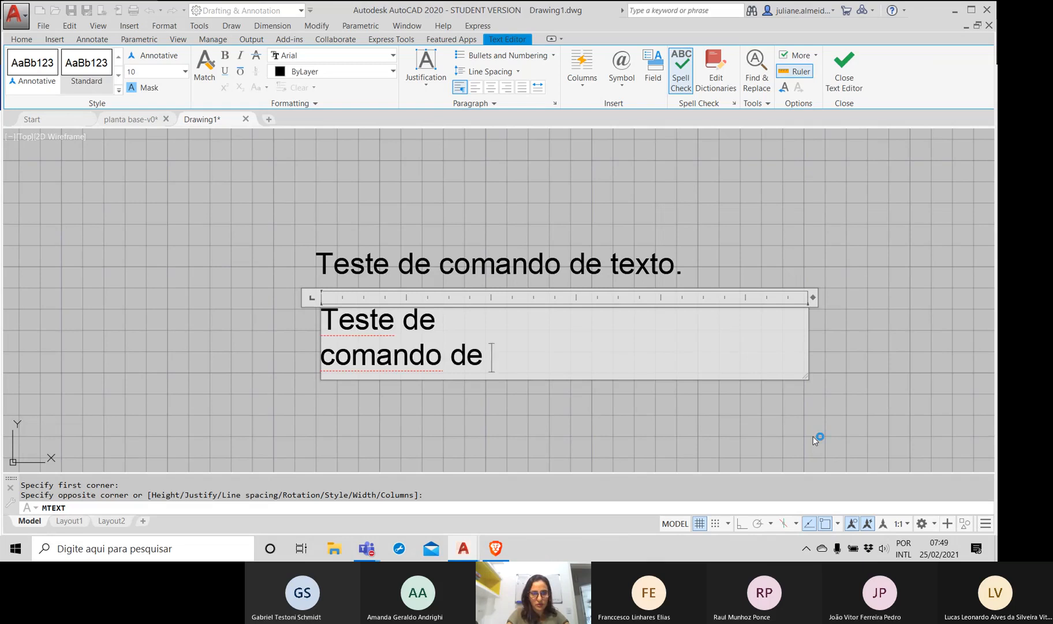
pyautogui.write('texto')
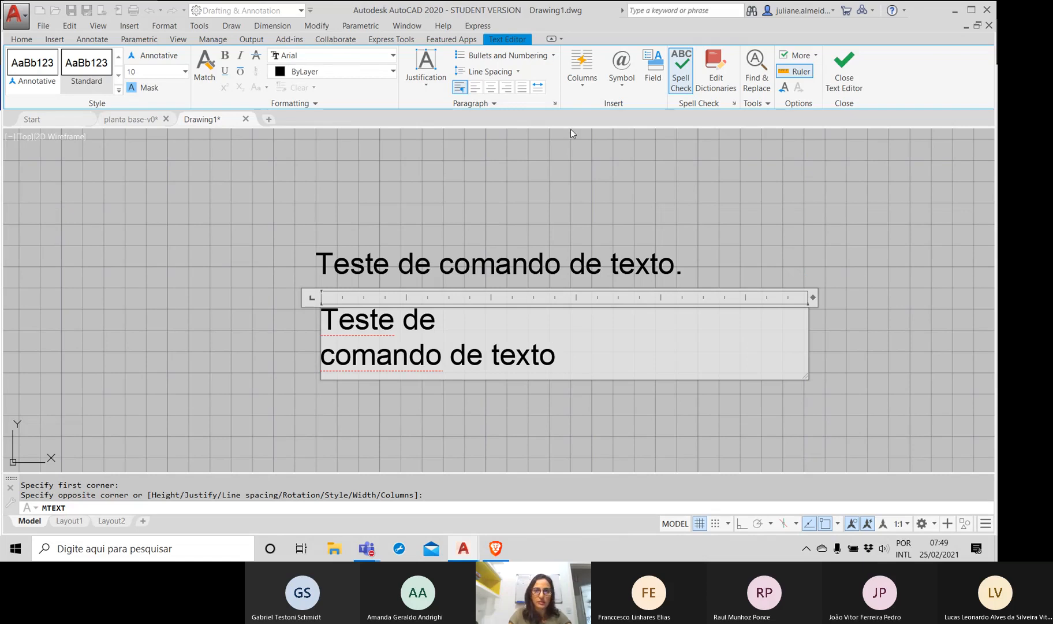
# Step: Change the font of both multiline text lines to isocp and close the text editor
pyautogui.moveTo(557, 362); pyautogui.dragTo(306, 337)
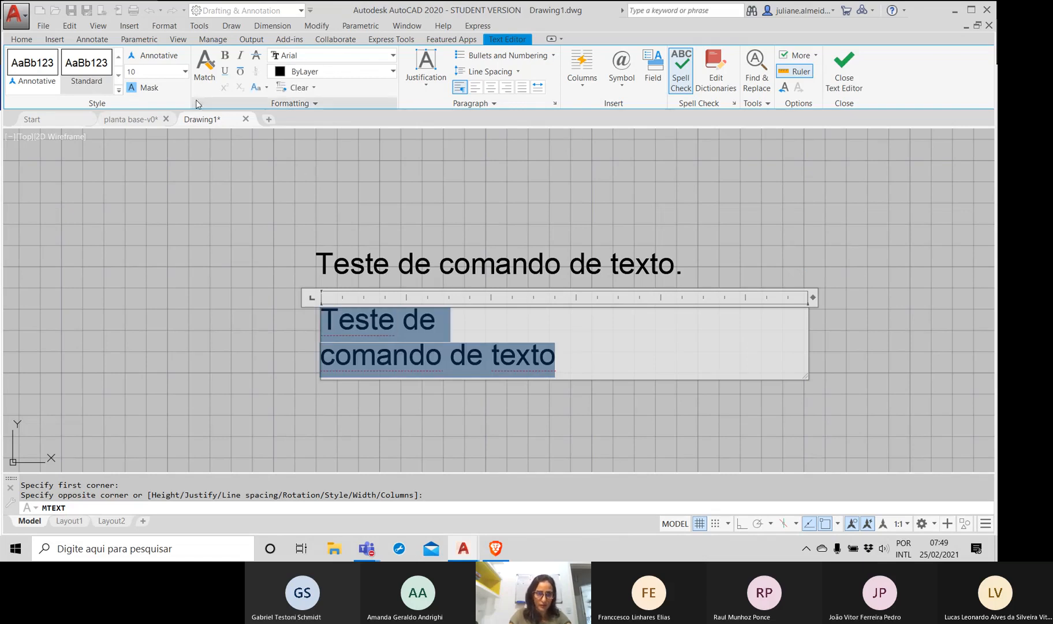
pyautogui.click(335, 56)
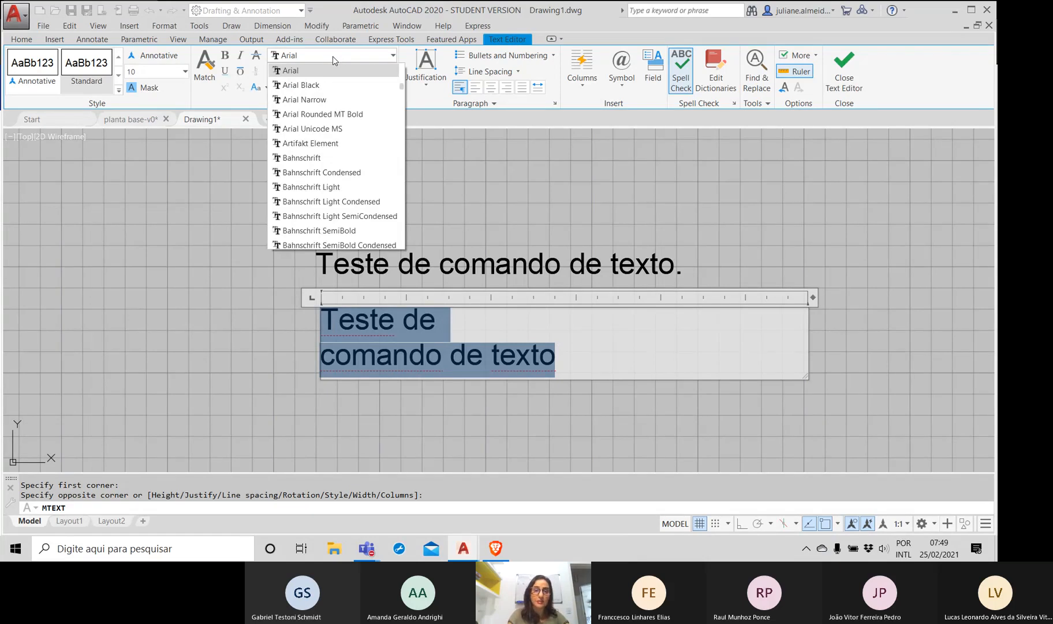
pyautogui.write('is')
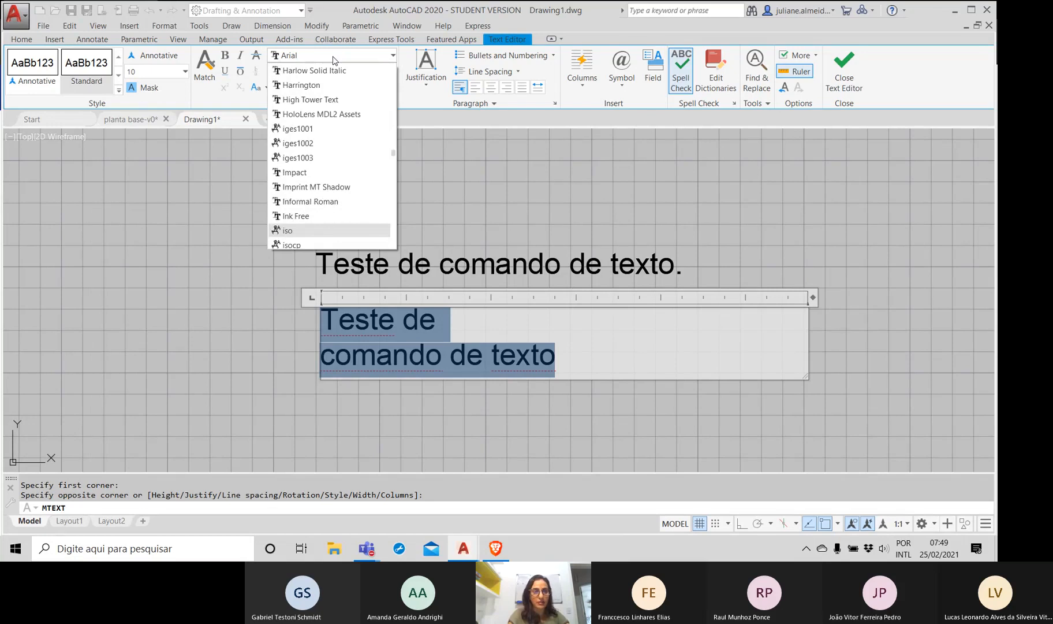
pyautogui.press('Down')
pyautogui.press('Return')
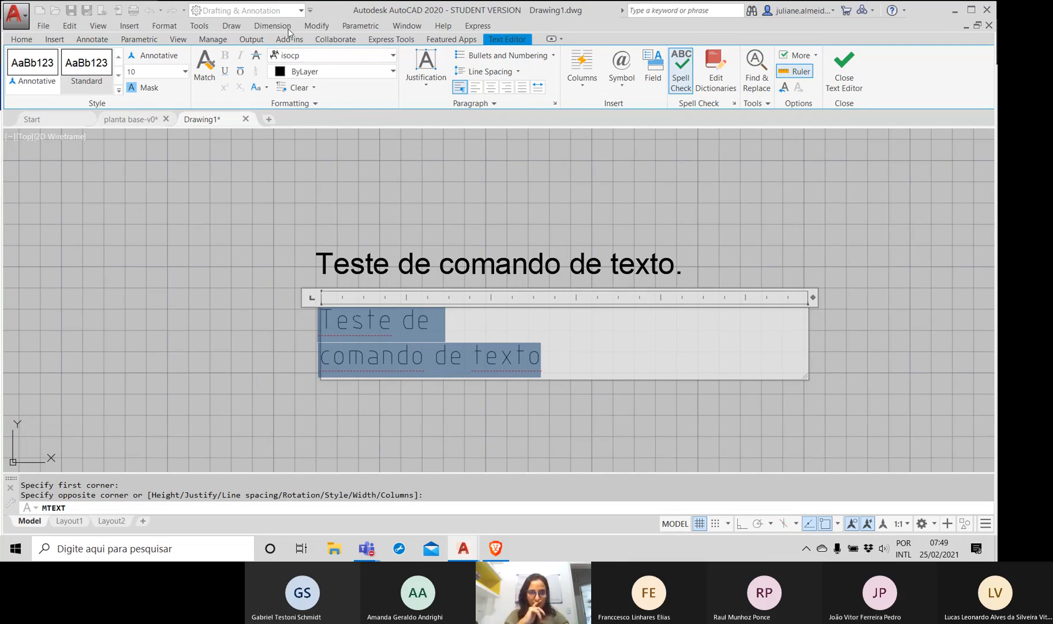
pyautogui.click(843, 68)
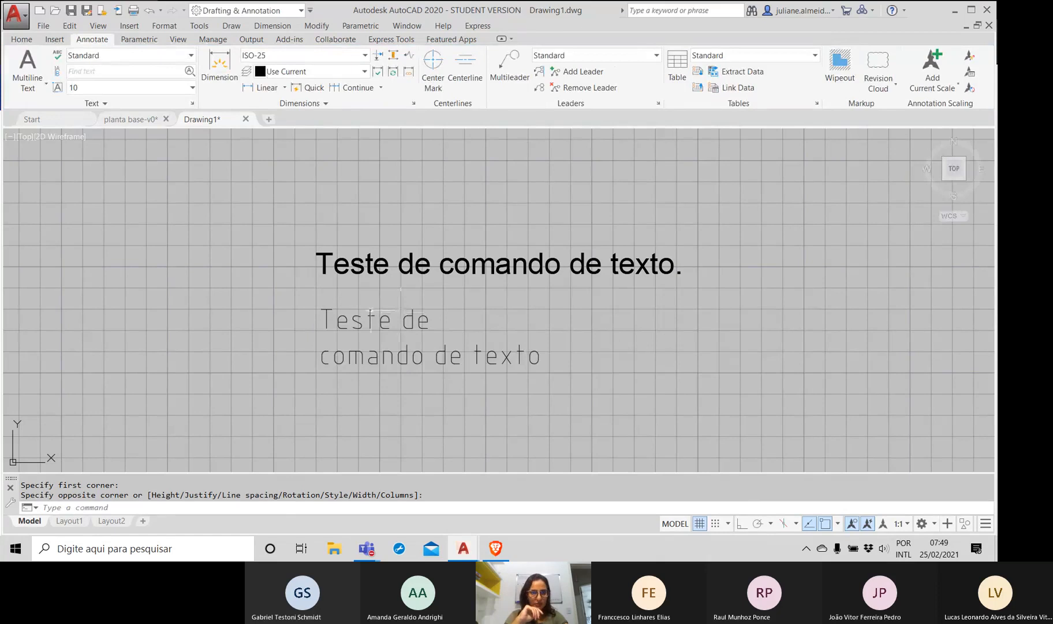
# Step: Scale the multiline text by a factor of 2 from a base point at the start of its second line
pyautogui.click(537, 359)
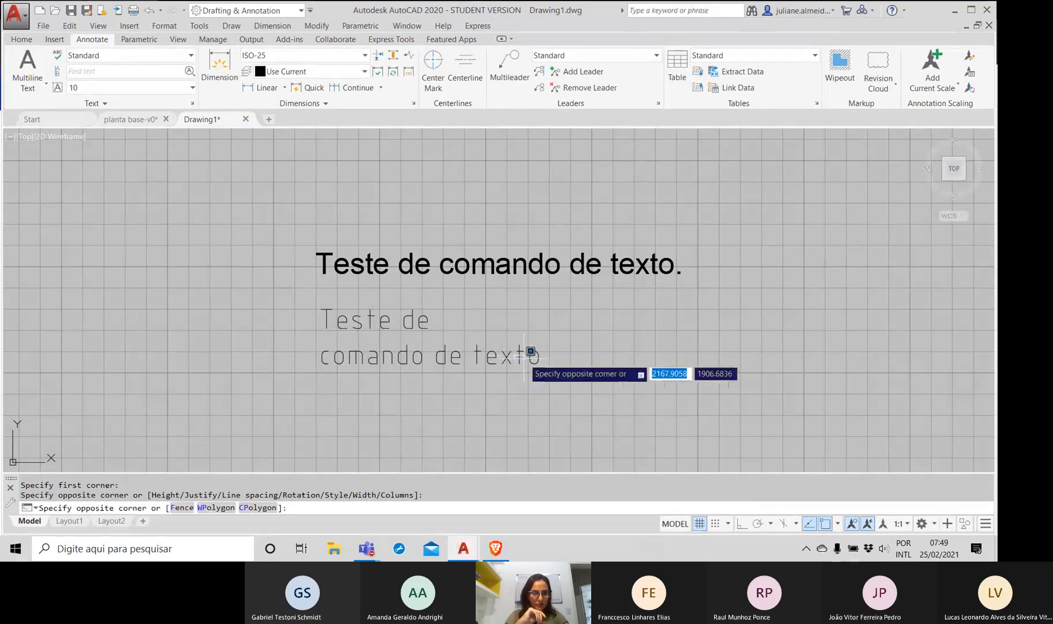
pyautogui.click(208, 330)
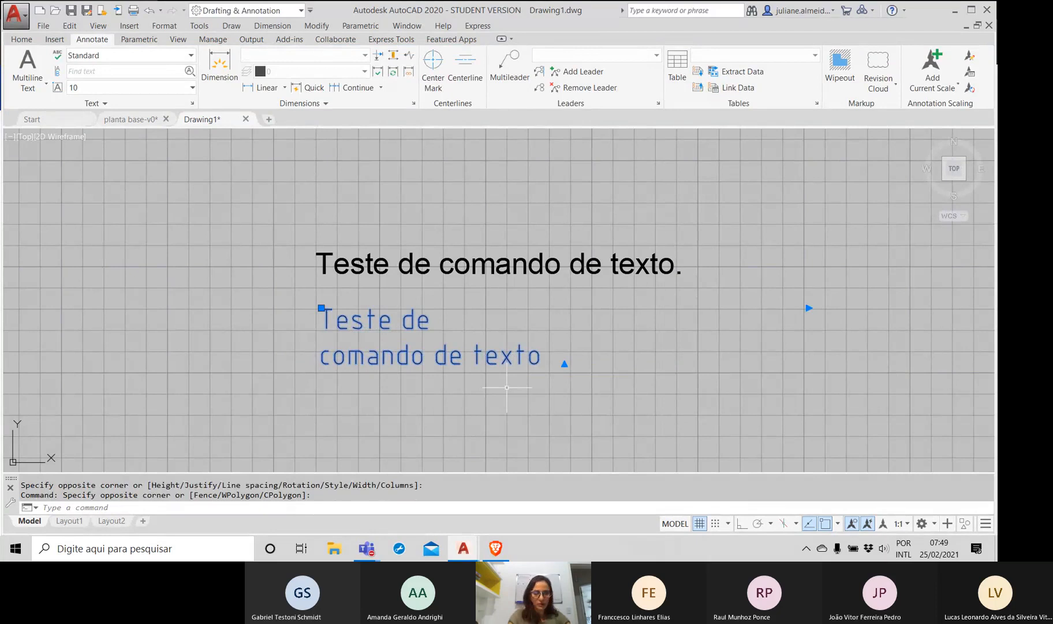
pyautogui.write('scale')
pyautogui.press('Return')
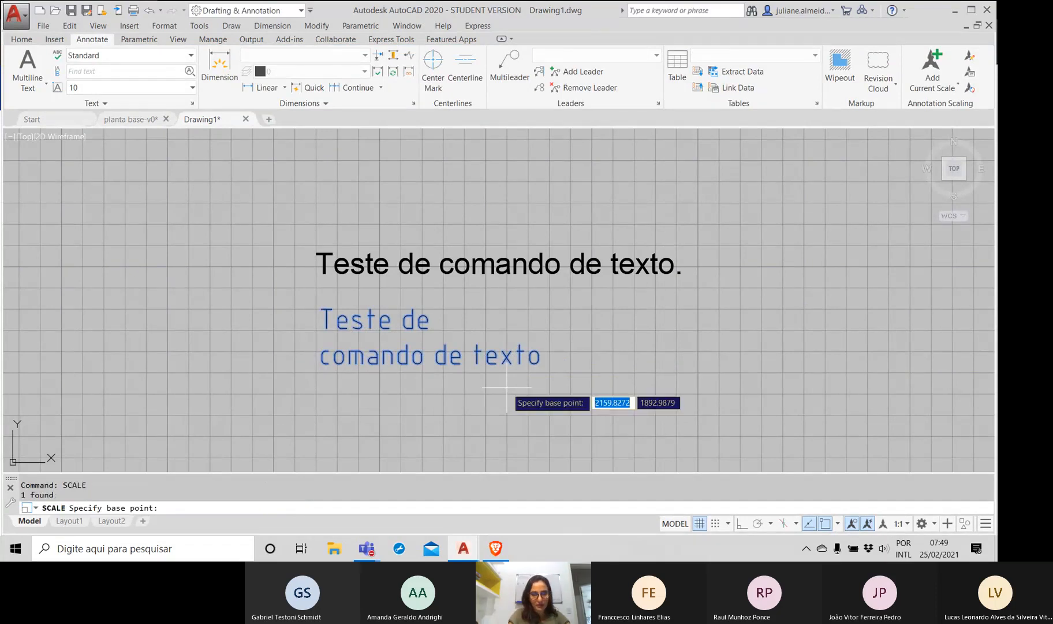
pyautogui.click(341, 362)
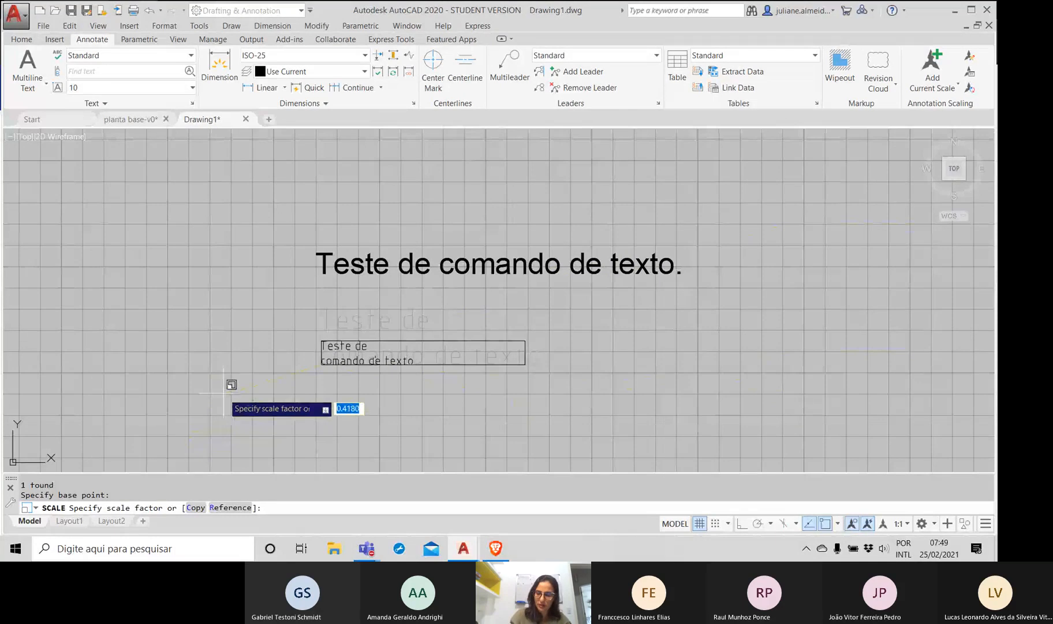
pyautogui.write('2')
pyautogui.press('Return')
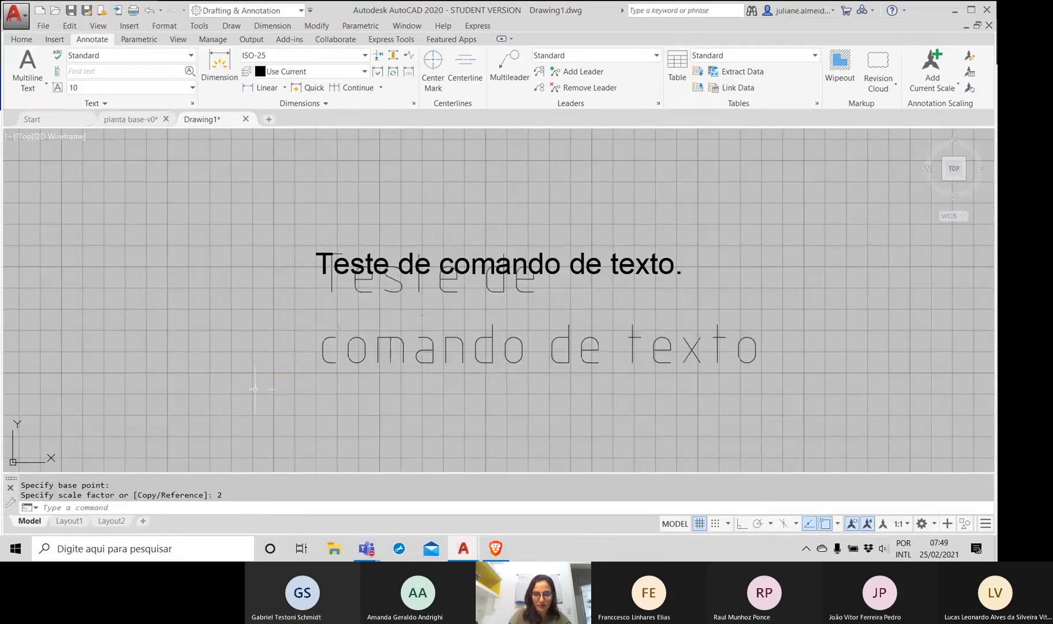
# Step: Move the enlarged multiline text down so it sits clear below the single-line text
pyautogui.click(641, 393)
pyautogui.click(479, 346)
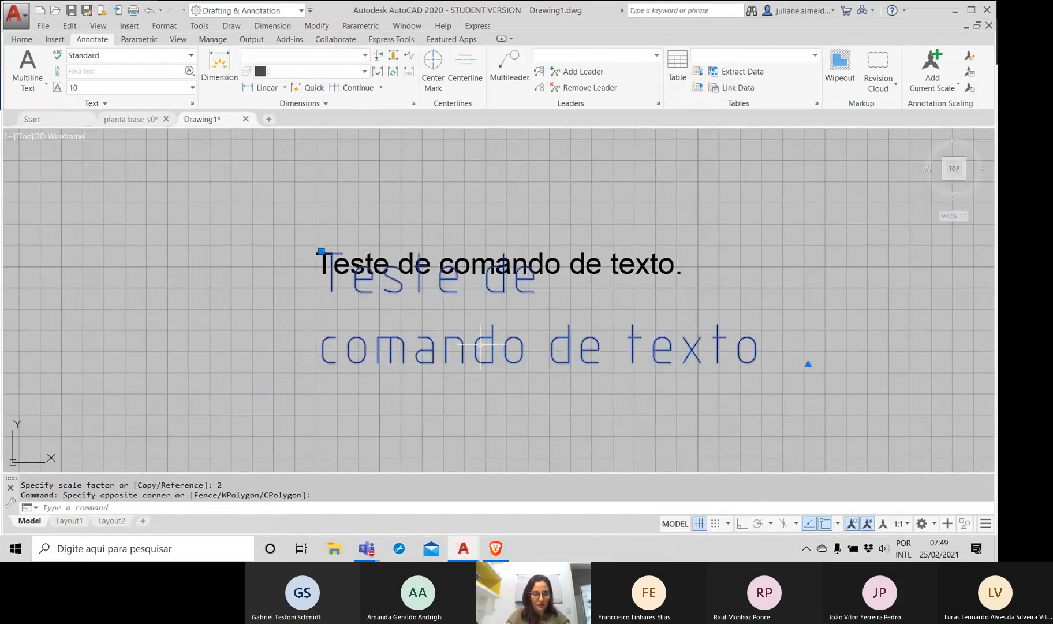
pyautogui.write('move')
pyautogui.press('Return')
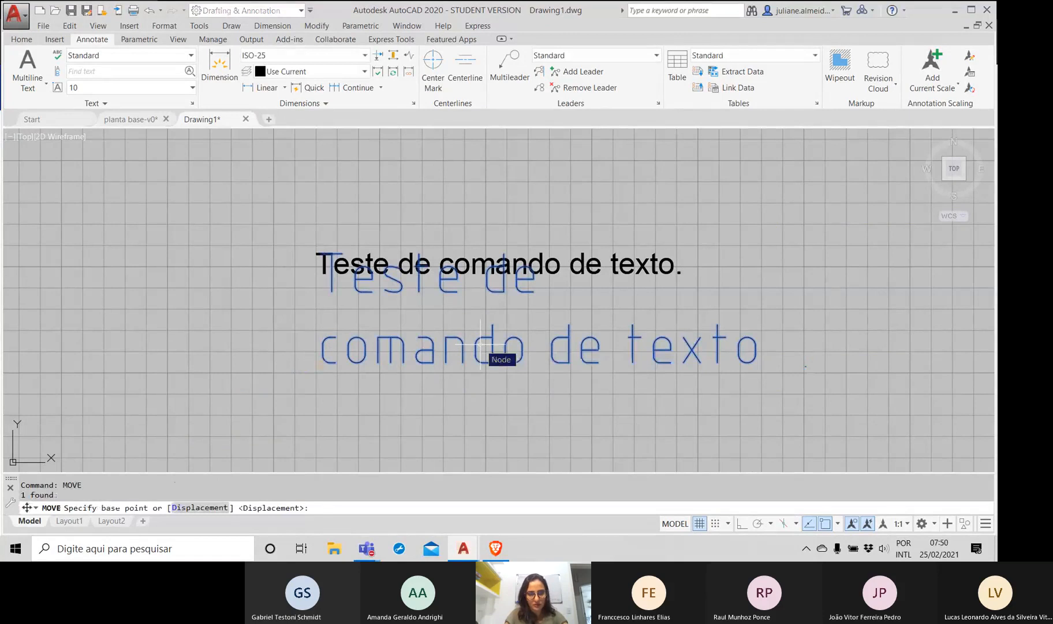
pyautogui.click(479, 345)
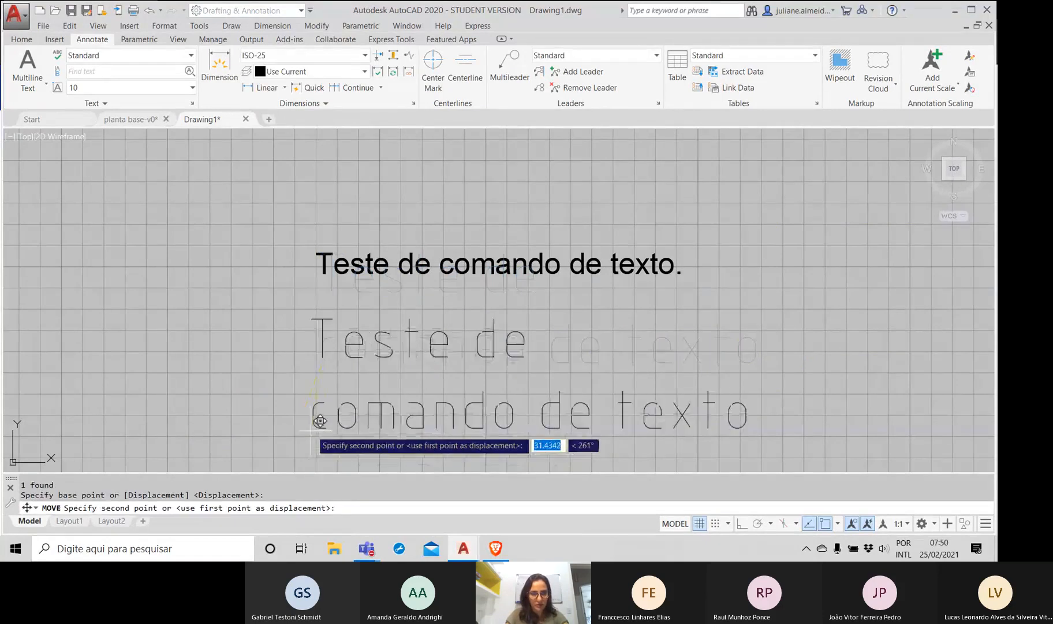
pyautogui.click(471, 411)
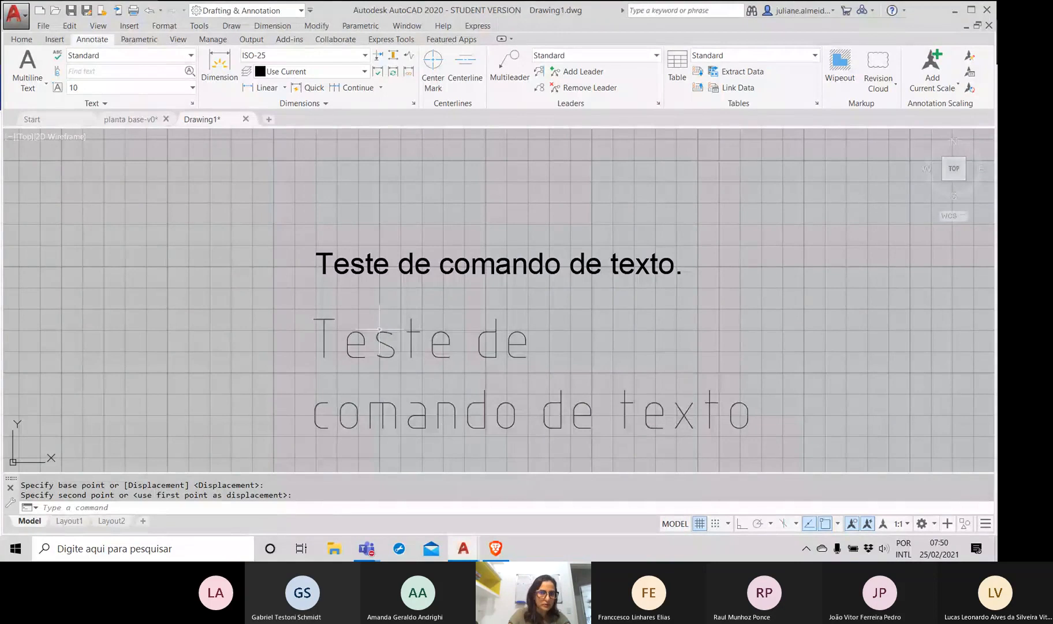
# Step: Open the single-line text for in-place editing and exit the text edit command without changing its content
pyautogui.click(352, 276)
pyautogui.click(360, 266)
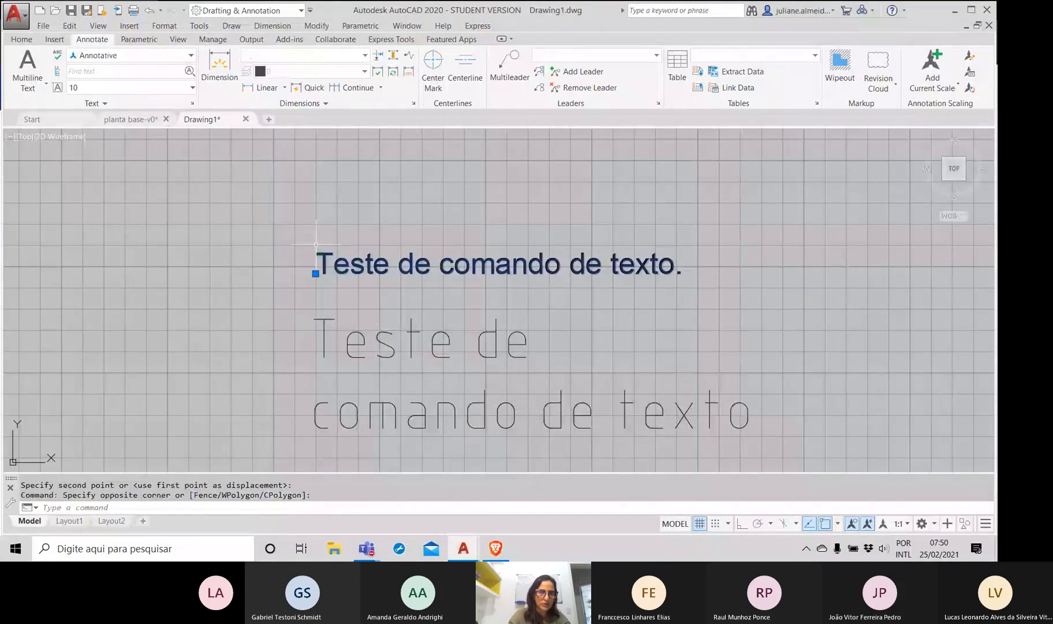
pyautogui.doubleClick(360, 266)
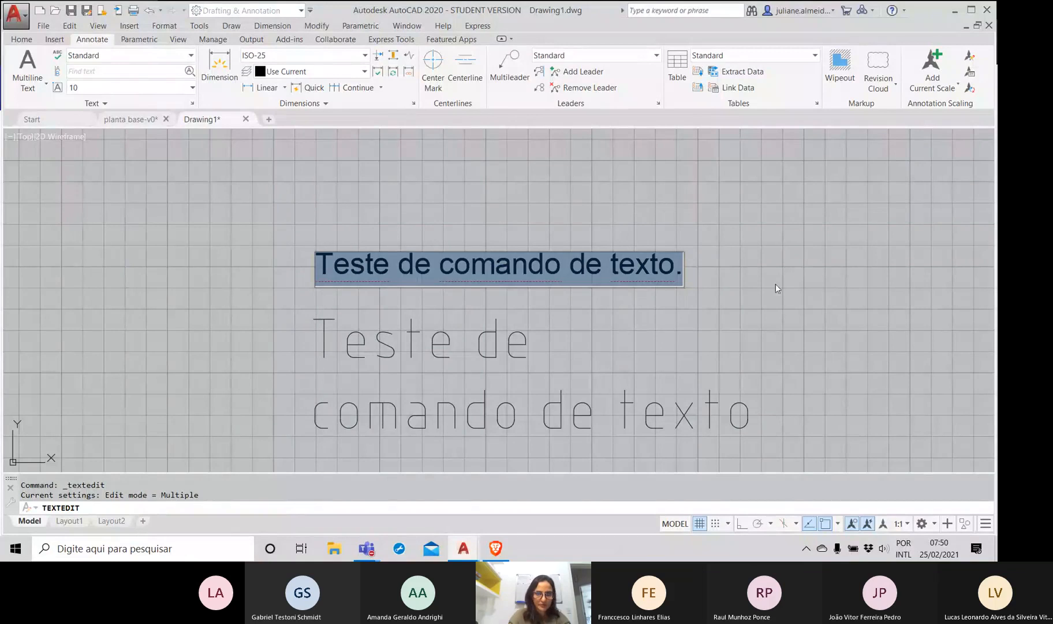
pyautogui.click(679, 271)
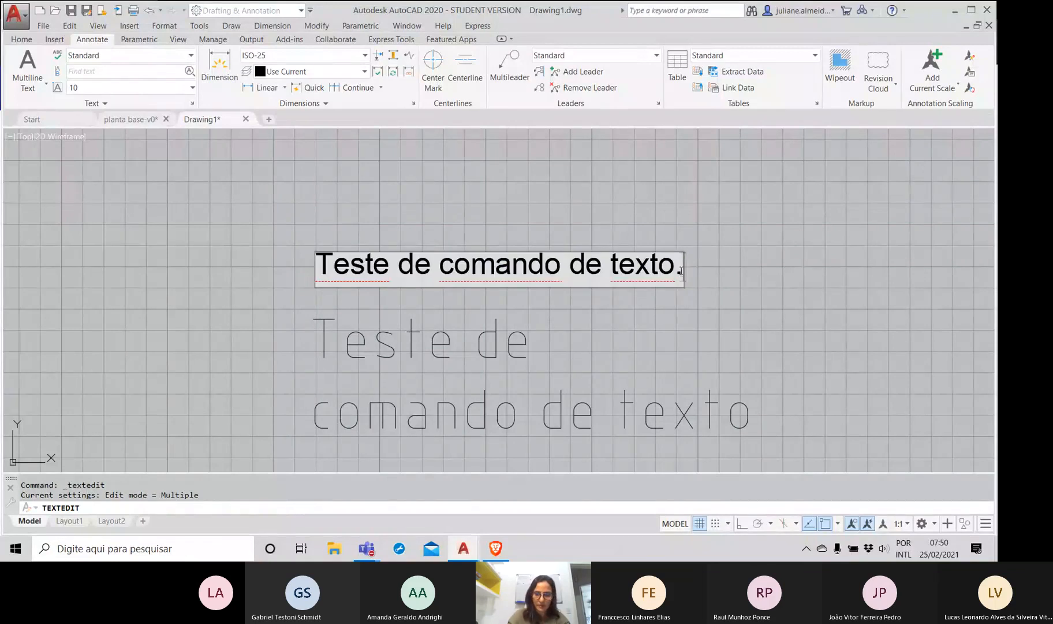
pyautogui.press('Return')
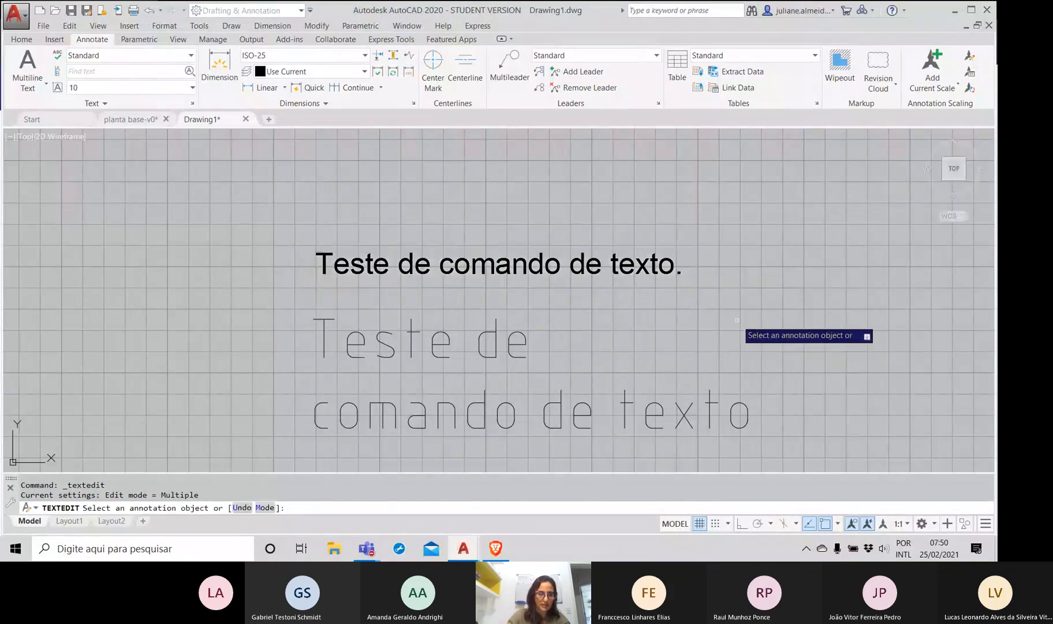
pyautogui.press('Escape')
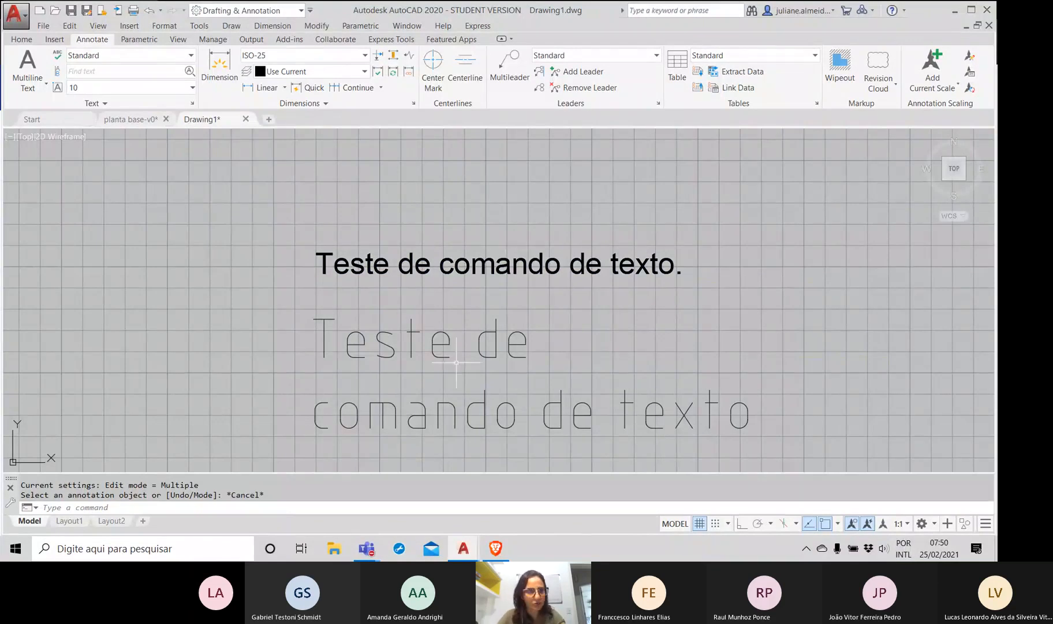
# Step: Apply the Annotative text style to the multiline text
pyautogui.click(414, 347)
pyautogui.click(392, 349)
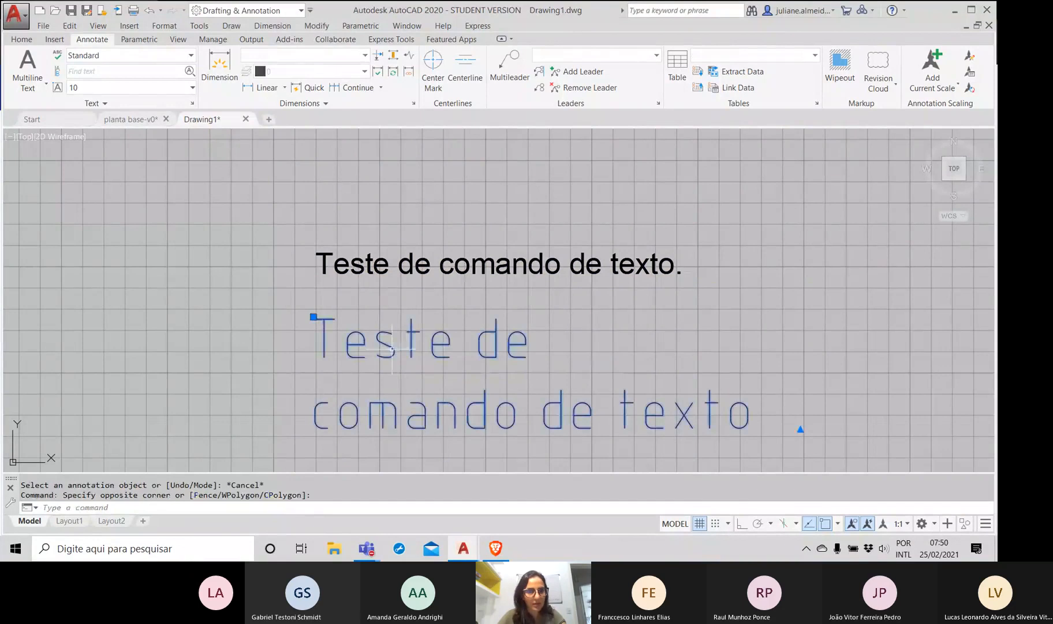
pyautogui.click(83, 56)
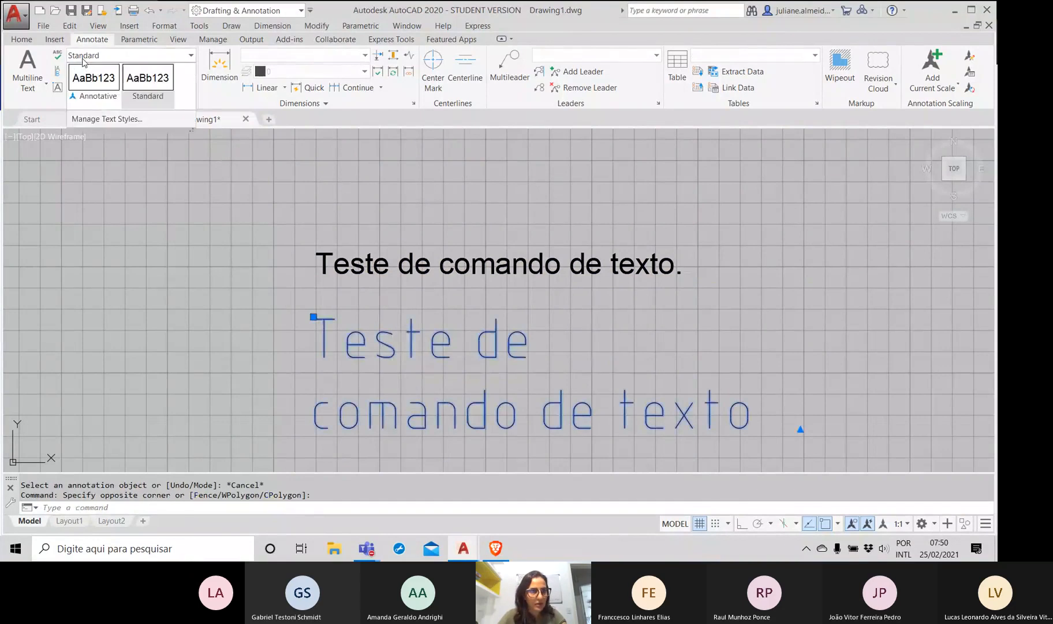
pyautogui.click(94, 78)
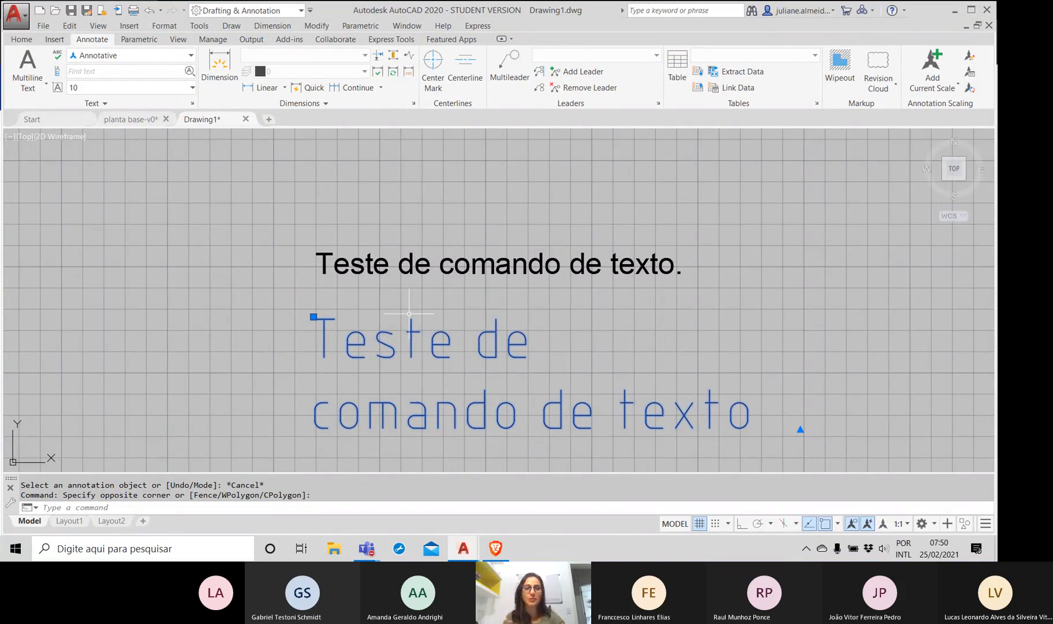
# Step: Examine the annotative object scale options available for the multiline text
pyautogui.rightClick(401, 357)
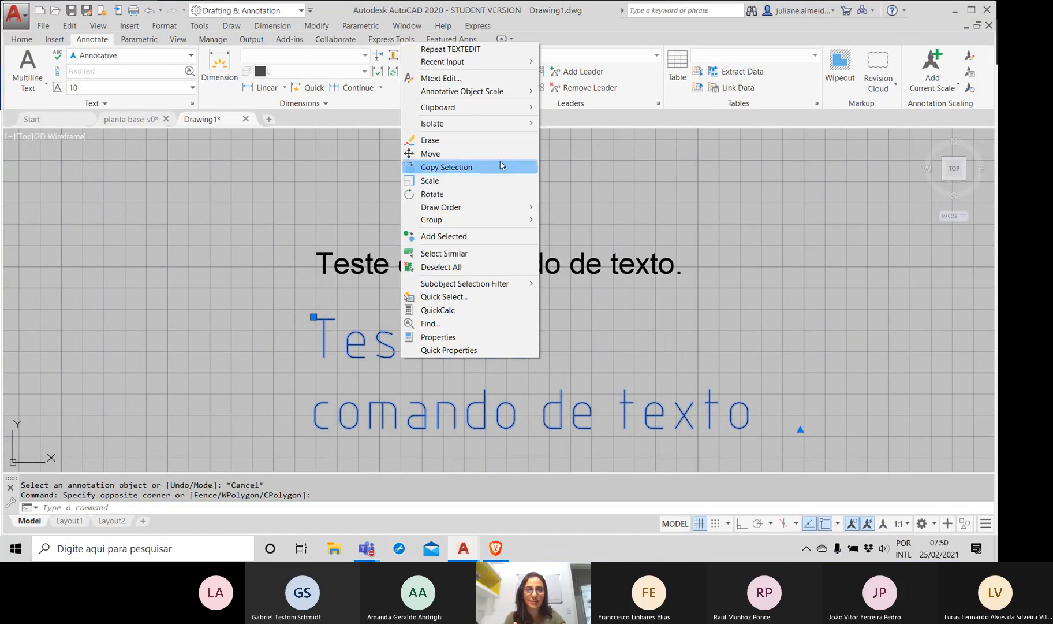
pyautogui.moveTo(465, 92)
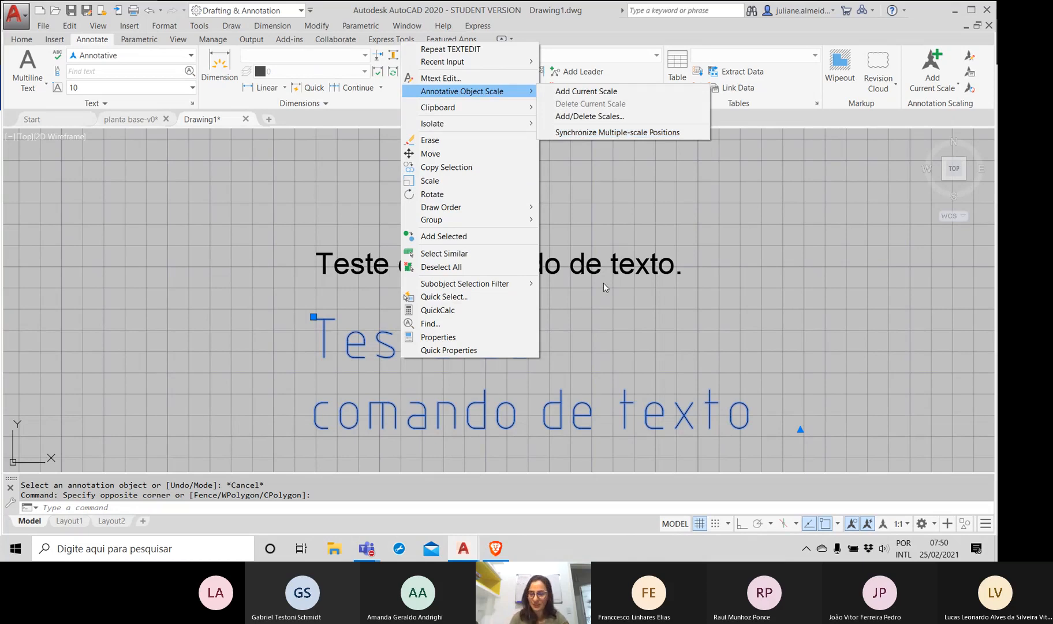
pyautogui.press('Escape')
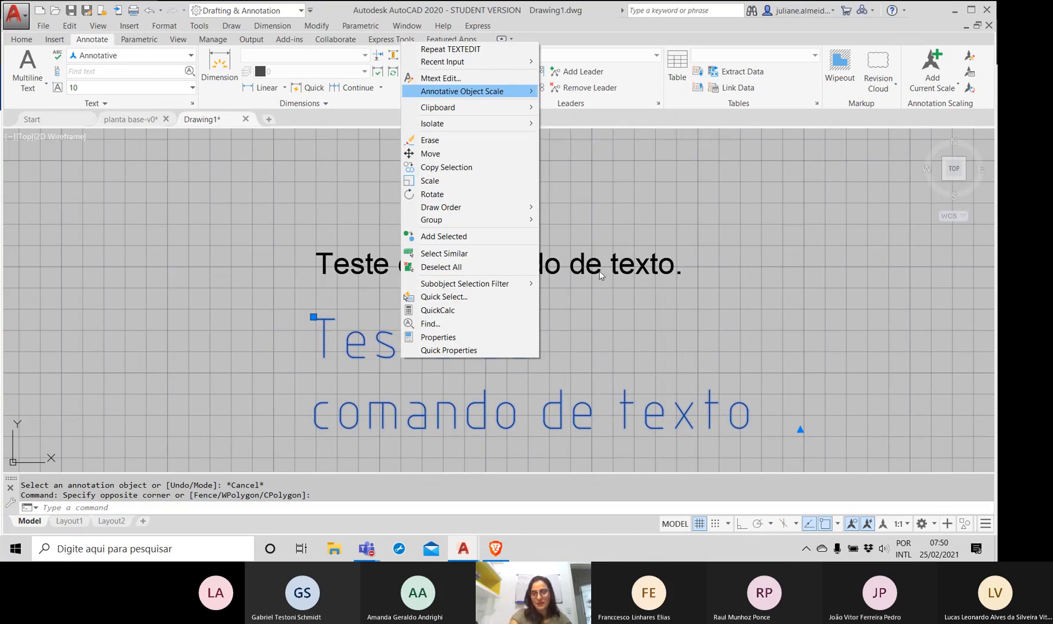
pyautogui.press('Escape')
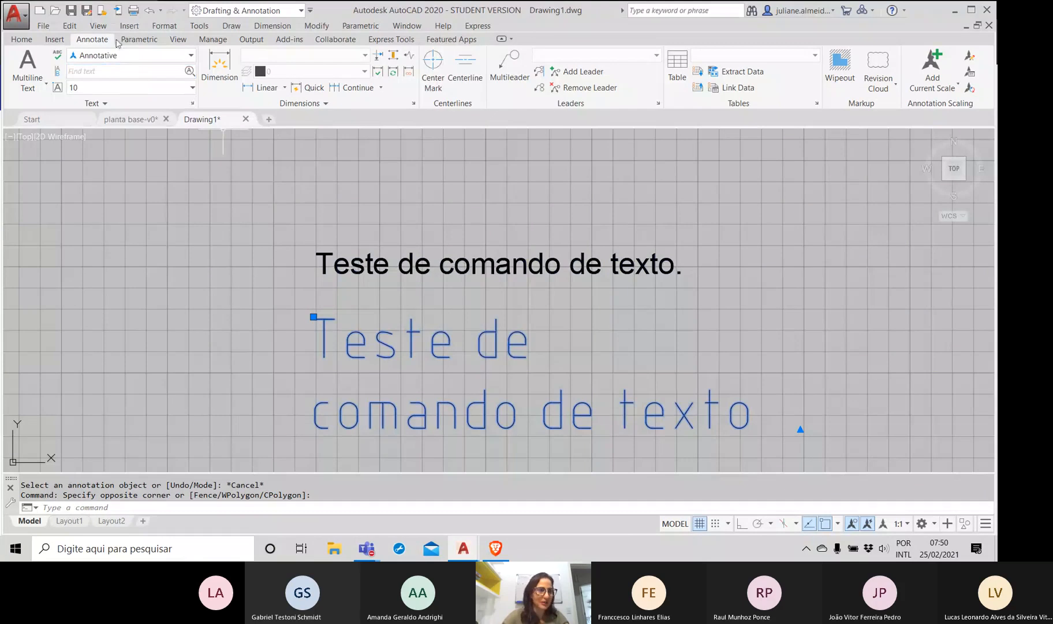
# Step: Set the multiline text's style back to Standard and deselect it
pyautogui.click(111, 58)
pyautogui.click(154, 79)
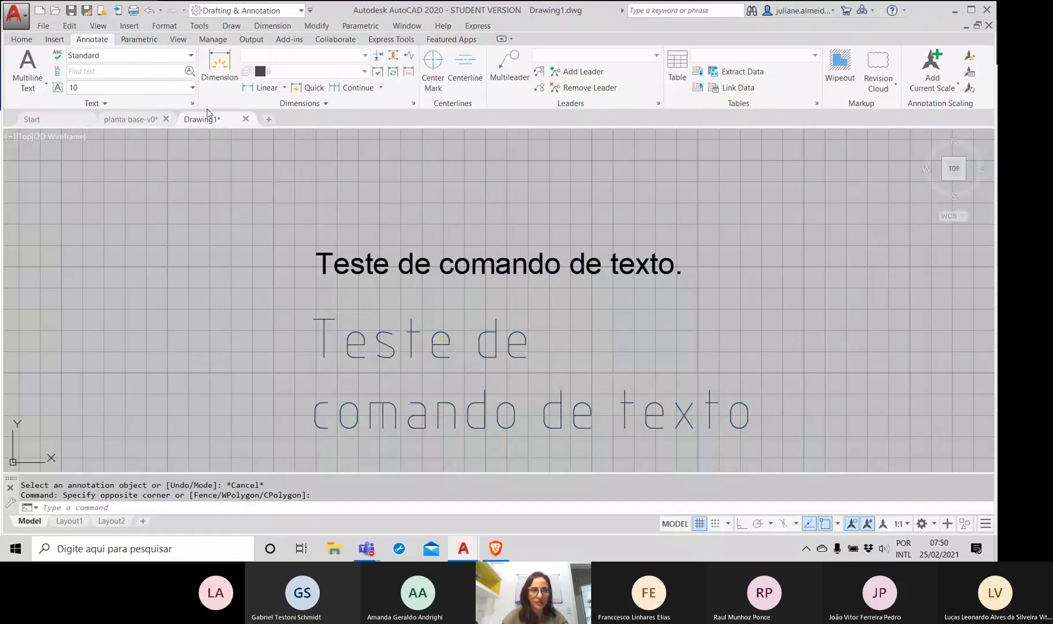
pyautogui.press('Escape')
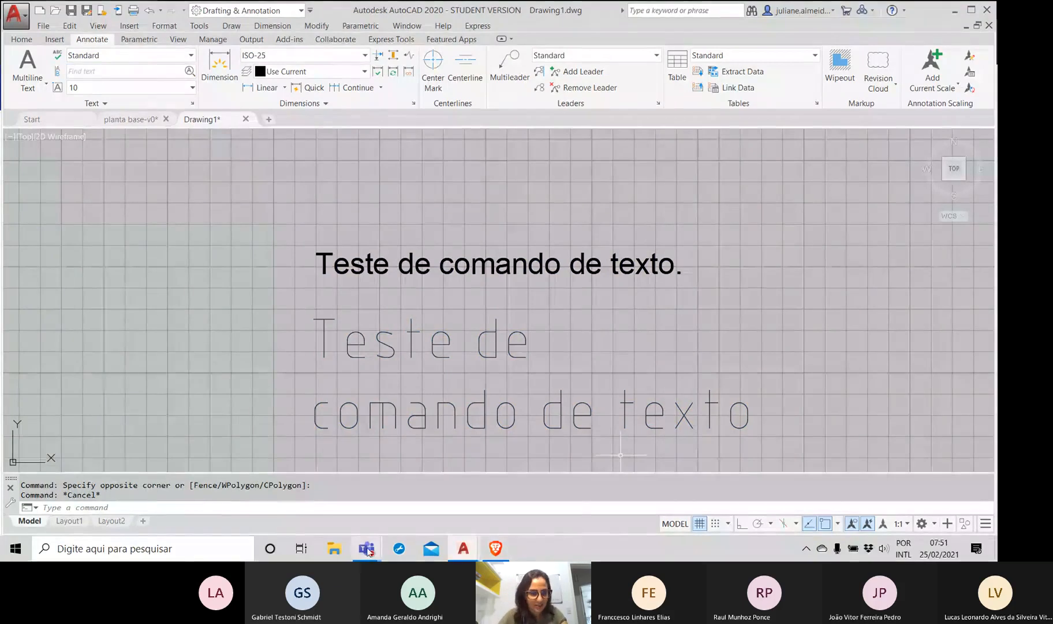
# Step: Switch to the Aula 7 meeting window in Microsoft Teams and stop sharing the screen
pyautogui.moveTo(364, 553)
pyautogui.click(387, 477)
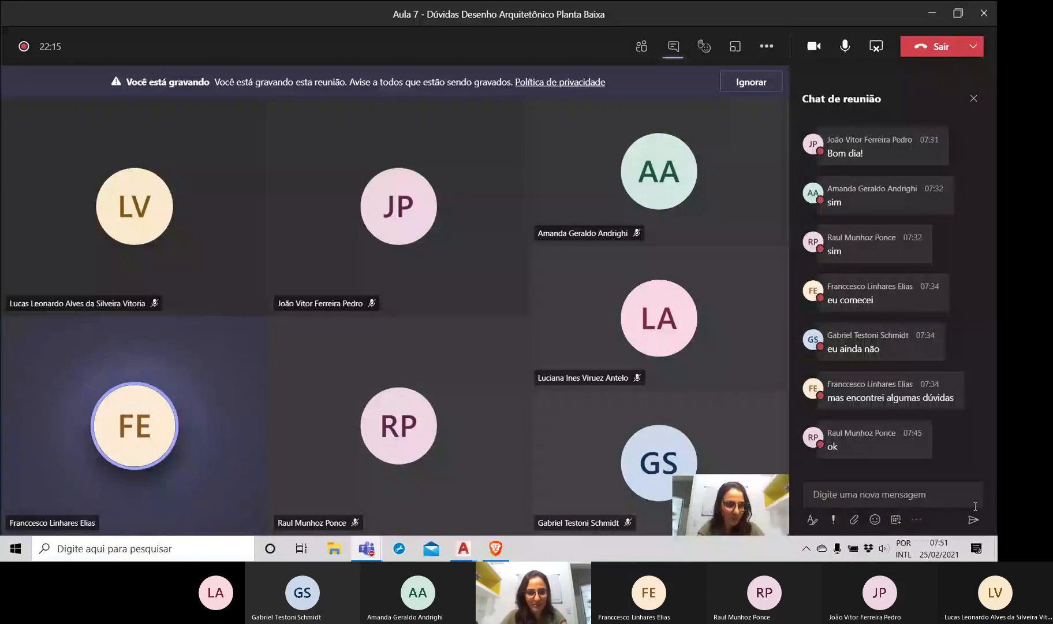
pyautogui.click(367, 548)
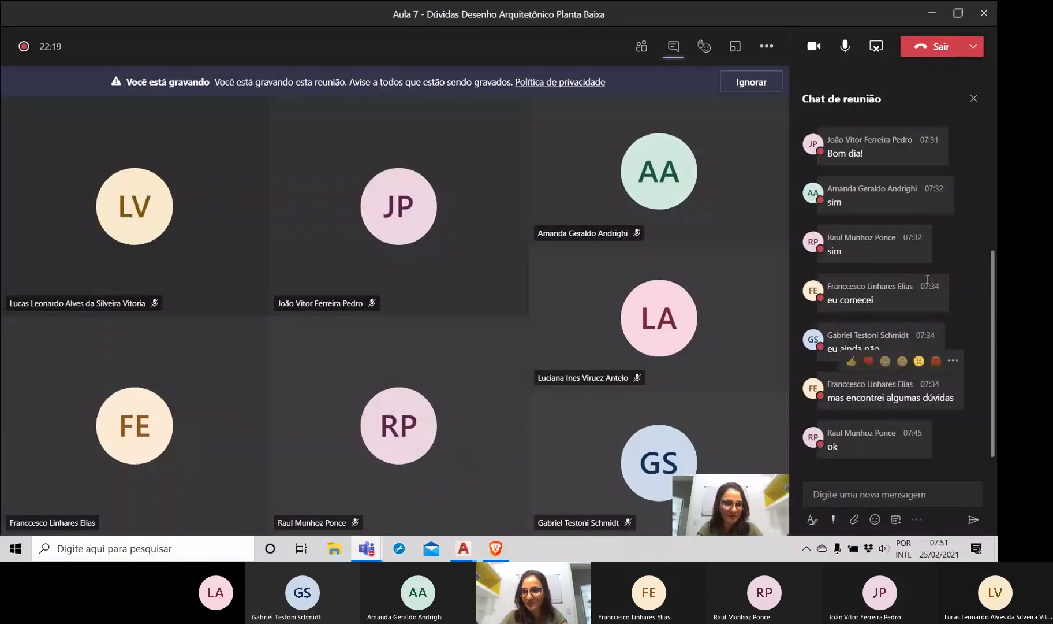
pyautogui.click(876, 47)
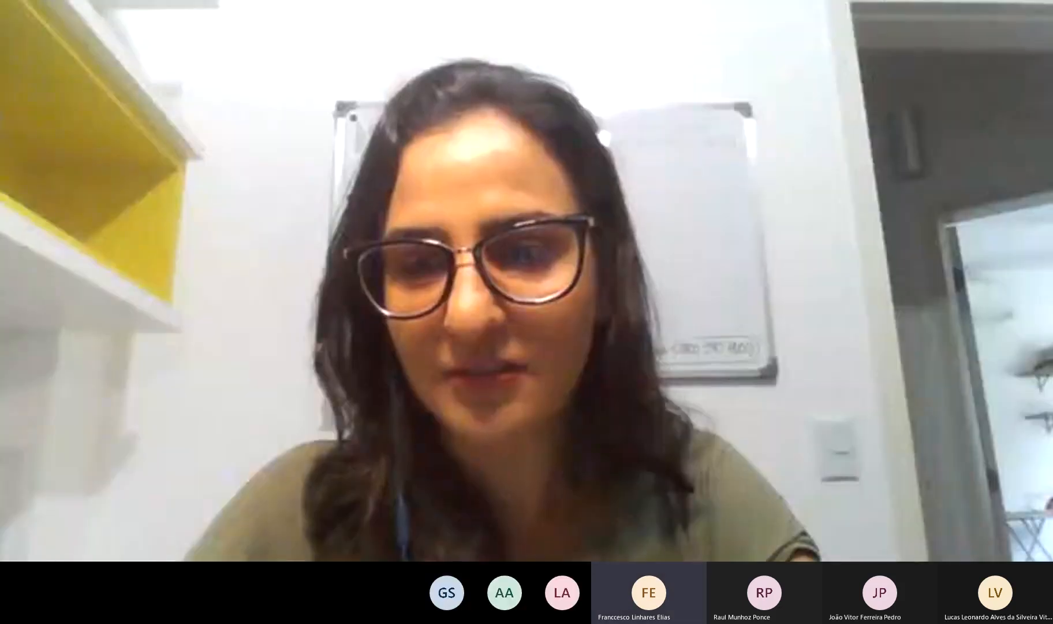
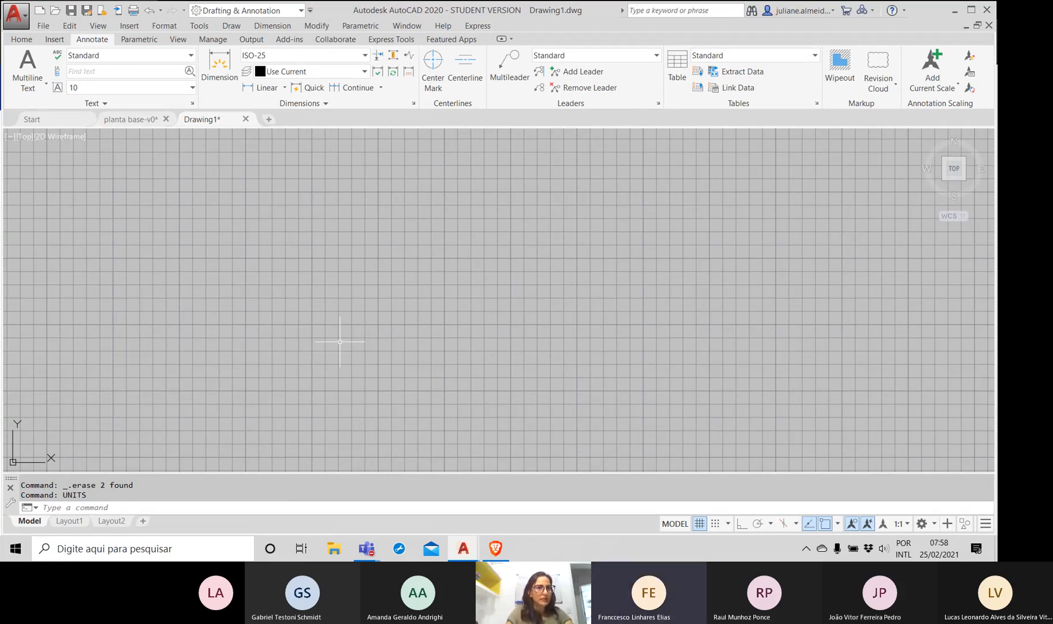
# Step: Return to the Teams meeting and add a thumbs-up reaction to the chat question about inserting downloaded blocks
pyautogui.click(18, 39)
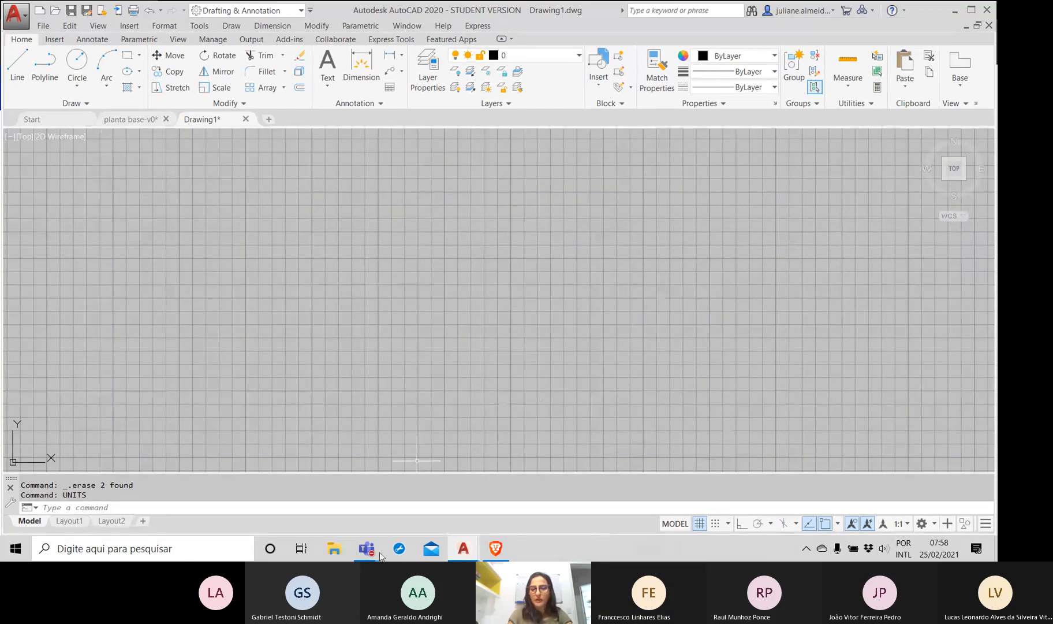
pyautogui.moveTo(370, 551)
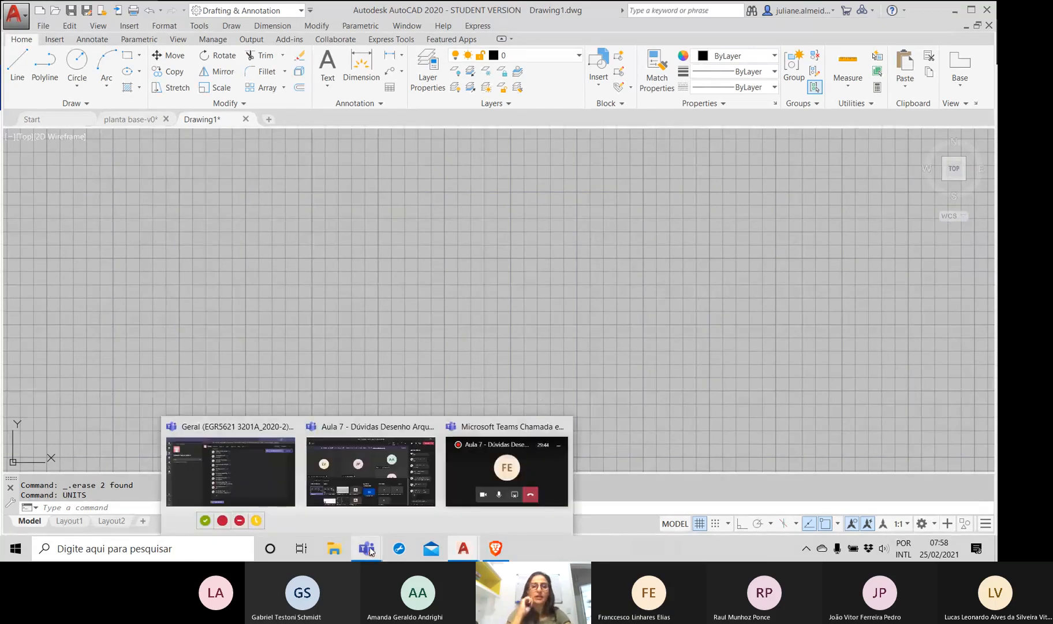
pyautogui.click(404, 447)
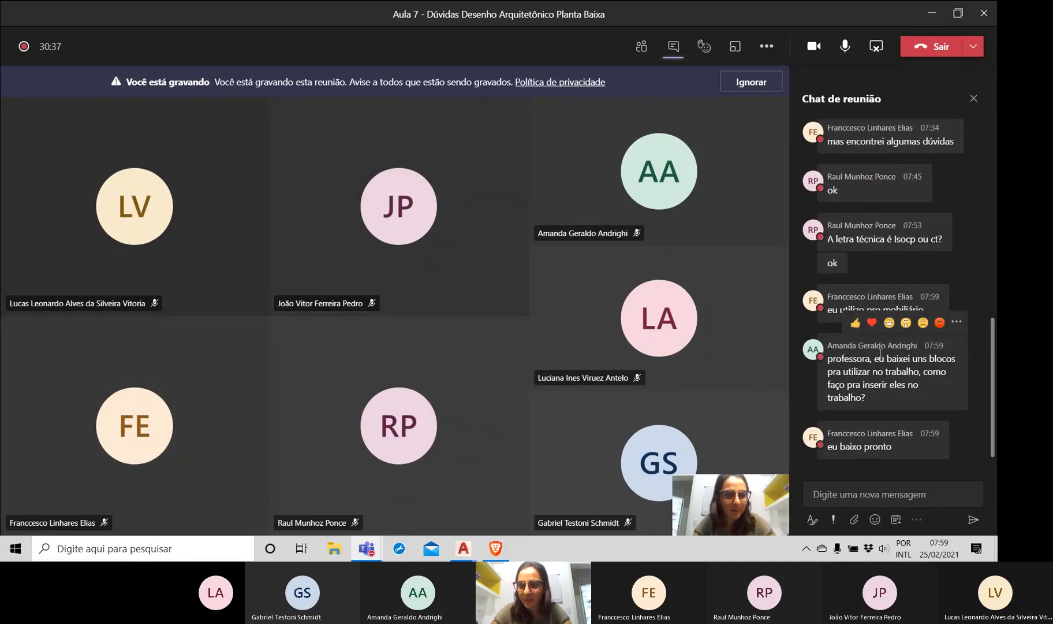
pyautogui.click(854, 324)
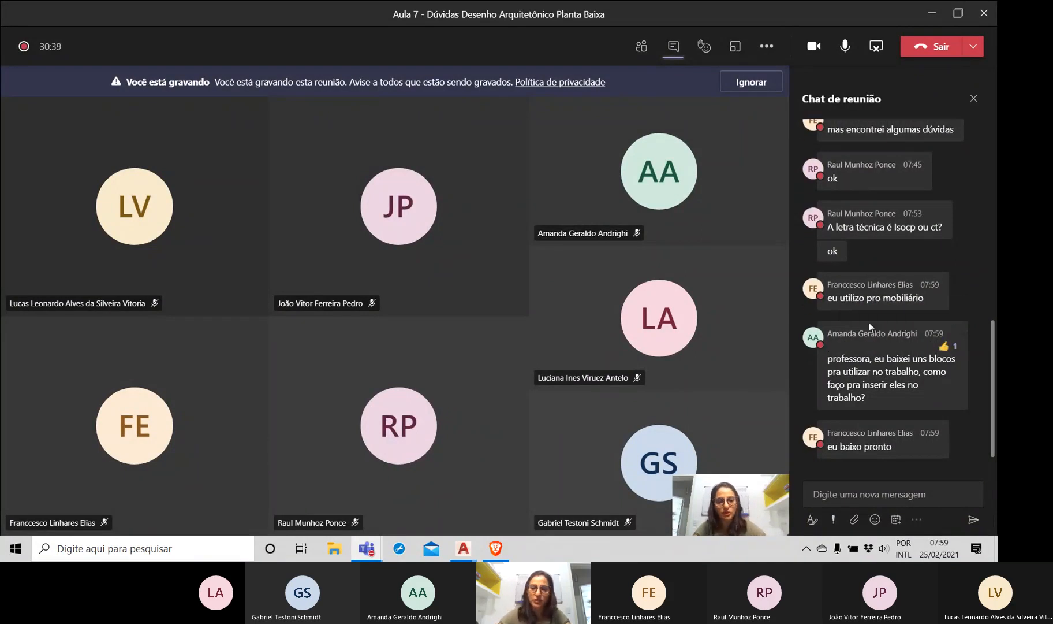
# Step: Switch from the Teams meeting to the Drawing1.dwg drawing in AutoCAD
pyautogui.moveTo(916, 276)
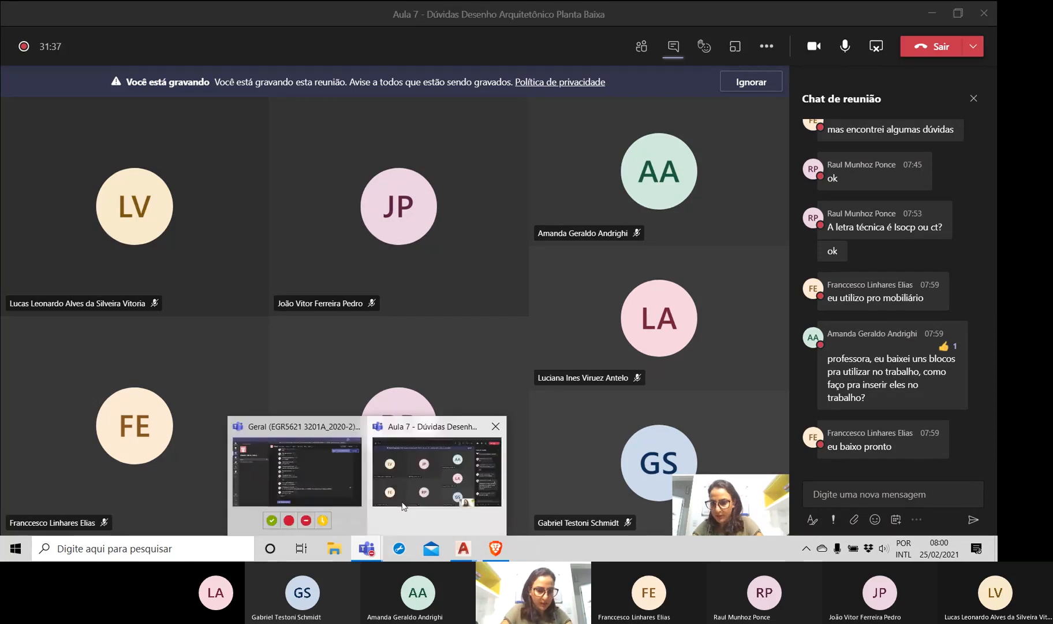
pyautogui.moveTo(465, 549)
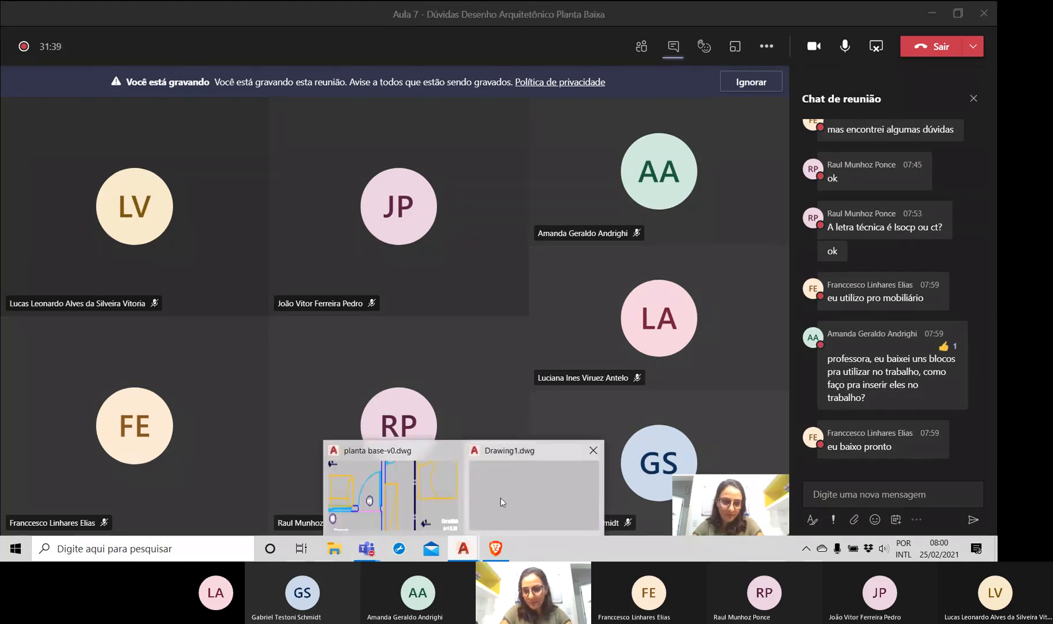
pyautogui.click(500, 497)
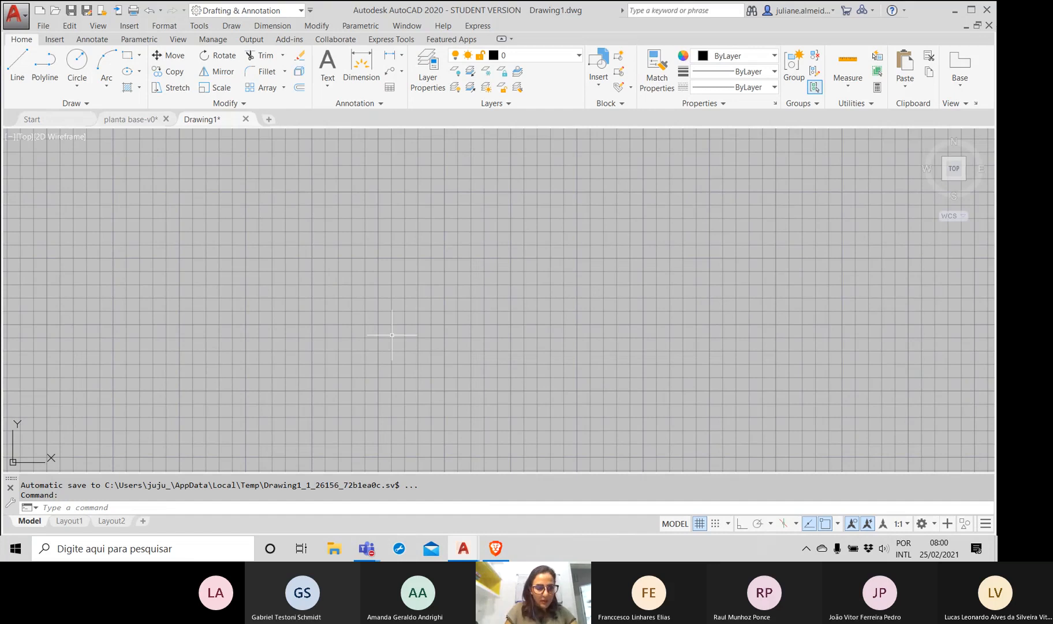
pyautogui.write('REC')
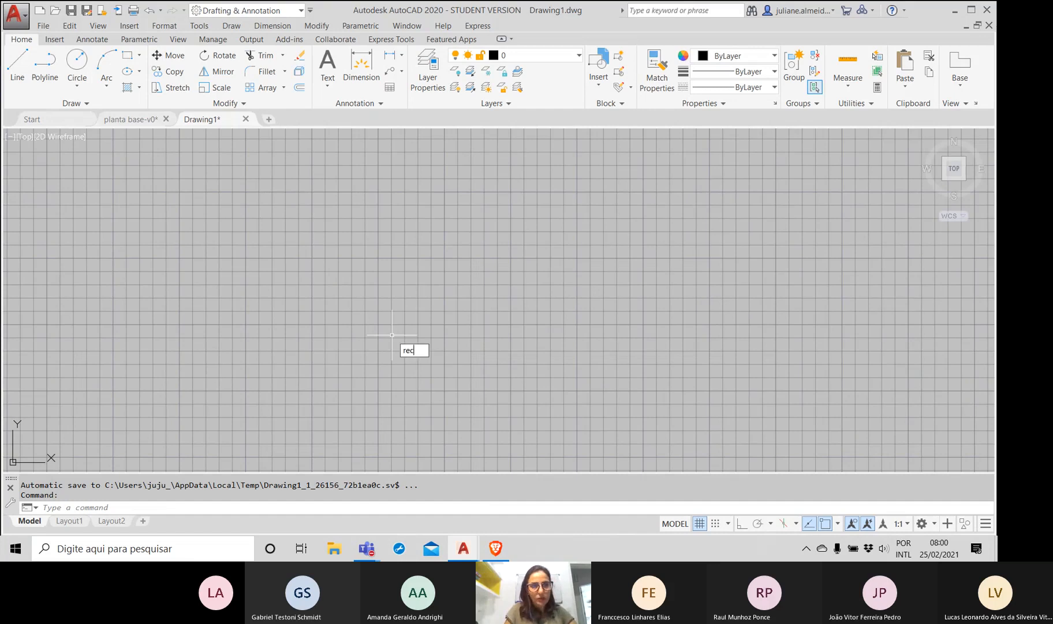
pyautogui.press('Escape')
pyautogui.press('Escape')
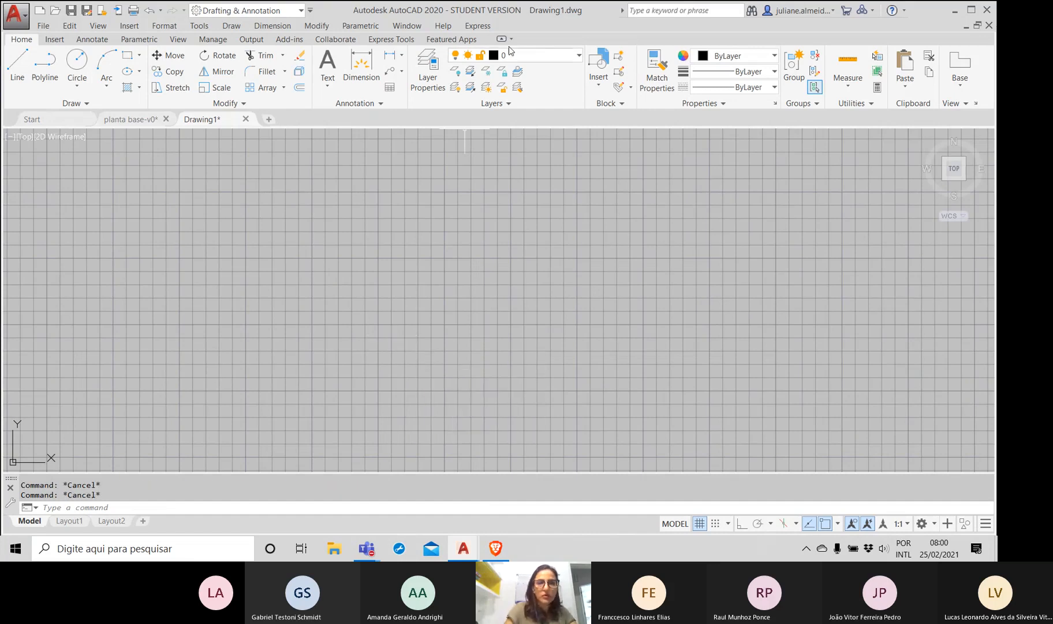
# Step: Create a new layer named Esquadrias in the layer properties
pyautogui.click(427, 68)
pyautogui.click(261, 83)
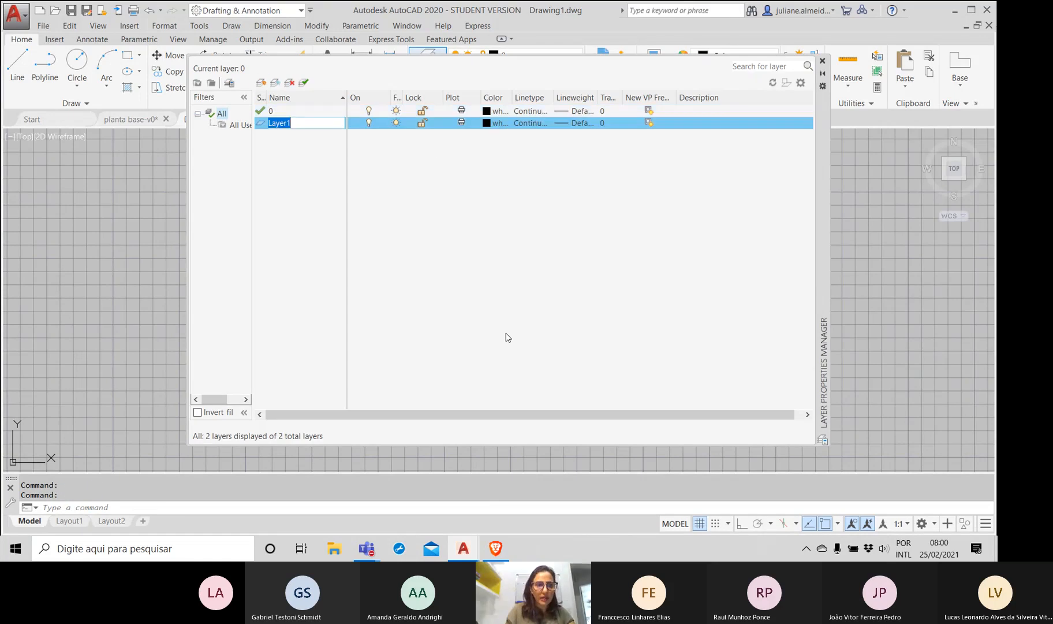
pyautogui.write('Esqua')
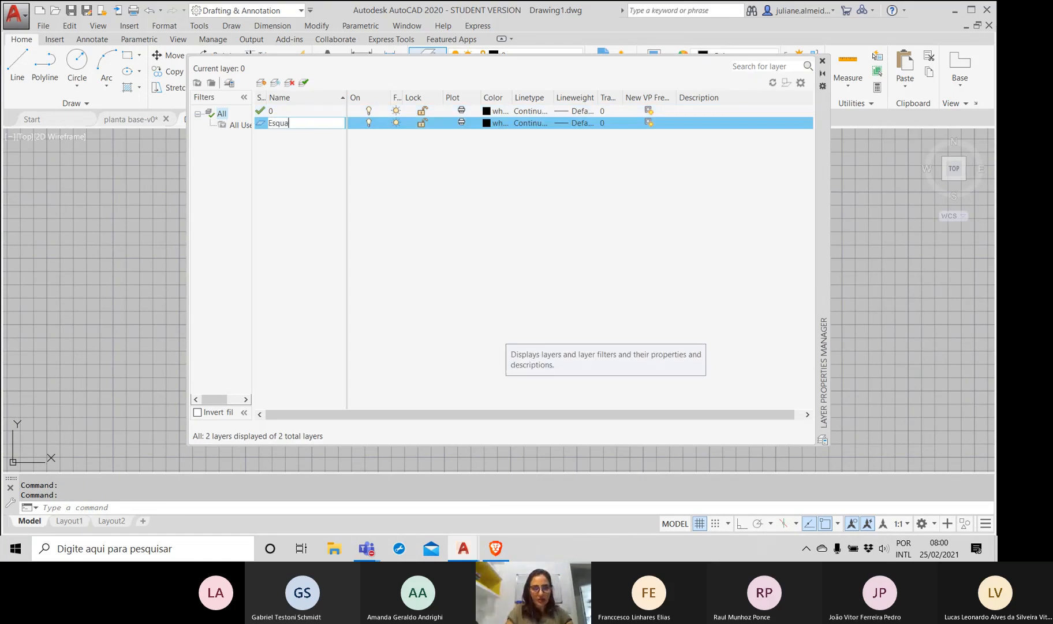
pyautogui.write('drias')
pyautogui.press('Return')
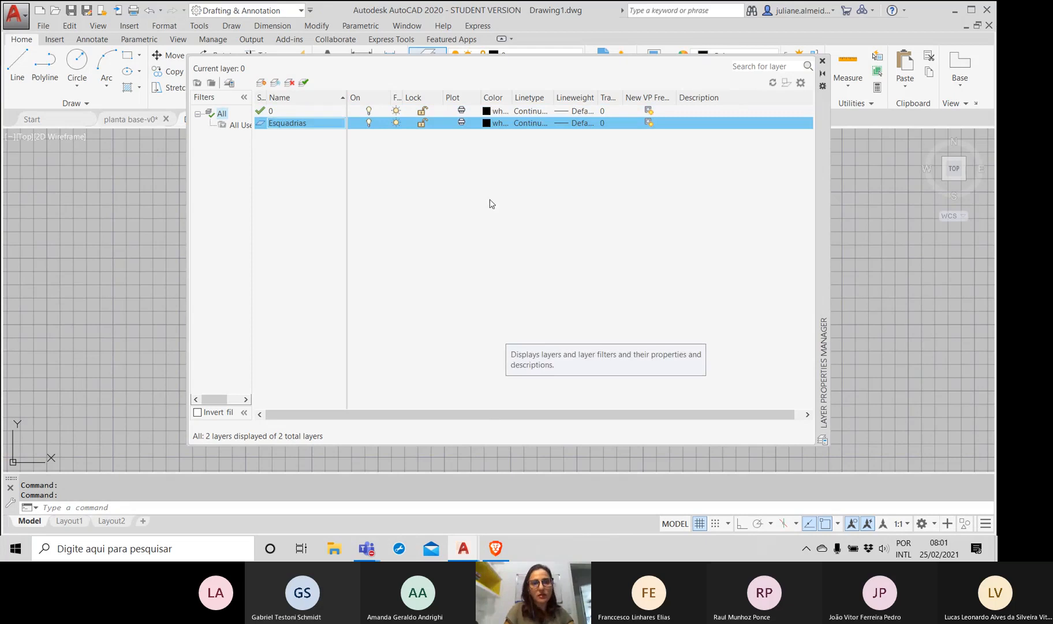
# Step: Assign index color 220 to the Esquadrias layer and make it the current layer
pyautogui.click(504, 123)
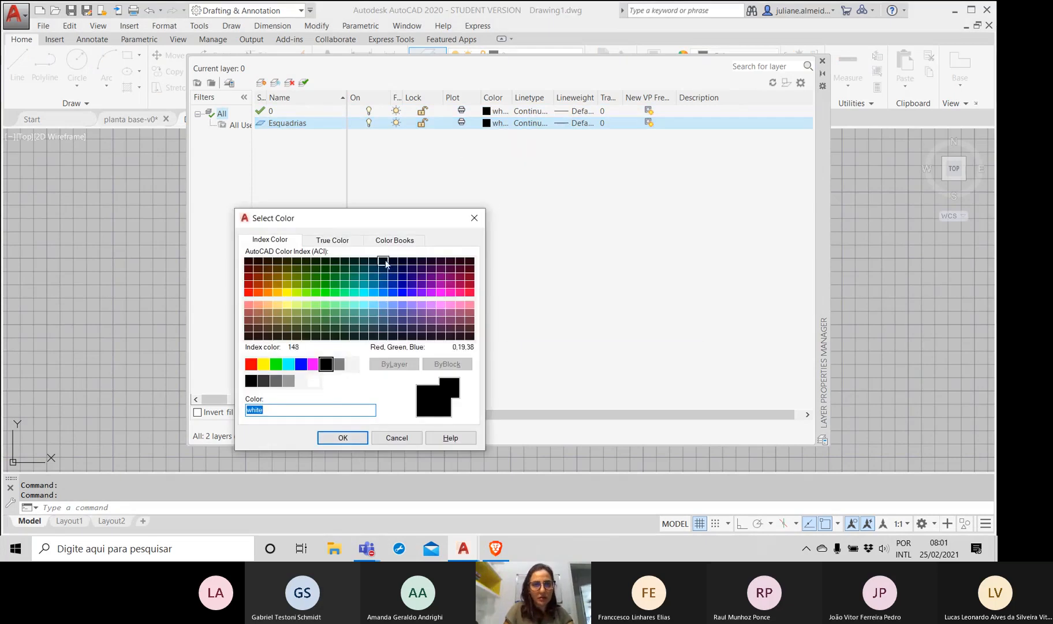
pyautogui.click(450, 292)
pyautogui.click(342, 437)
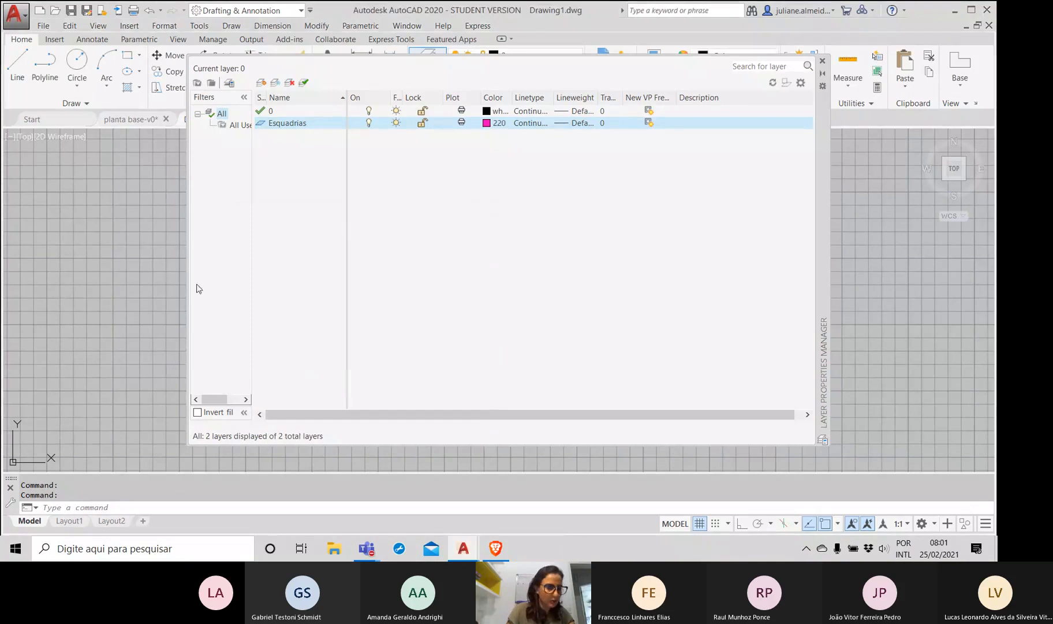
pyautogui.click(822, 61)
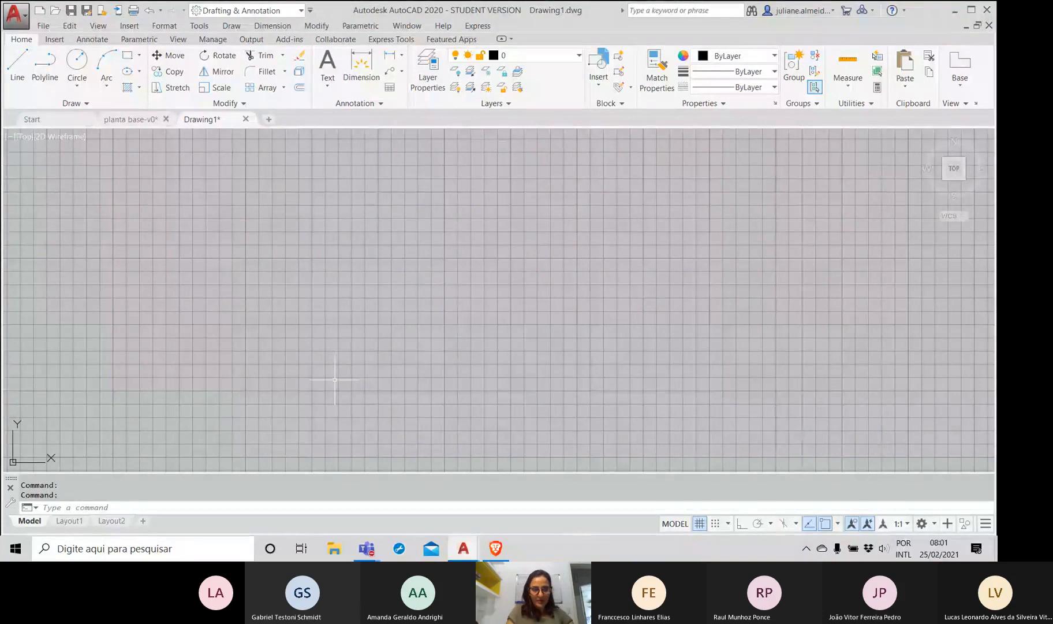
pyautogui.click(531, 55)
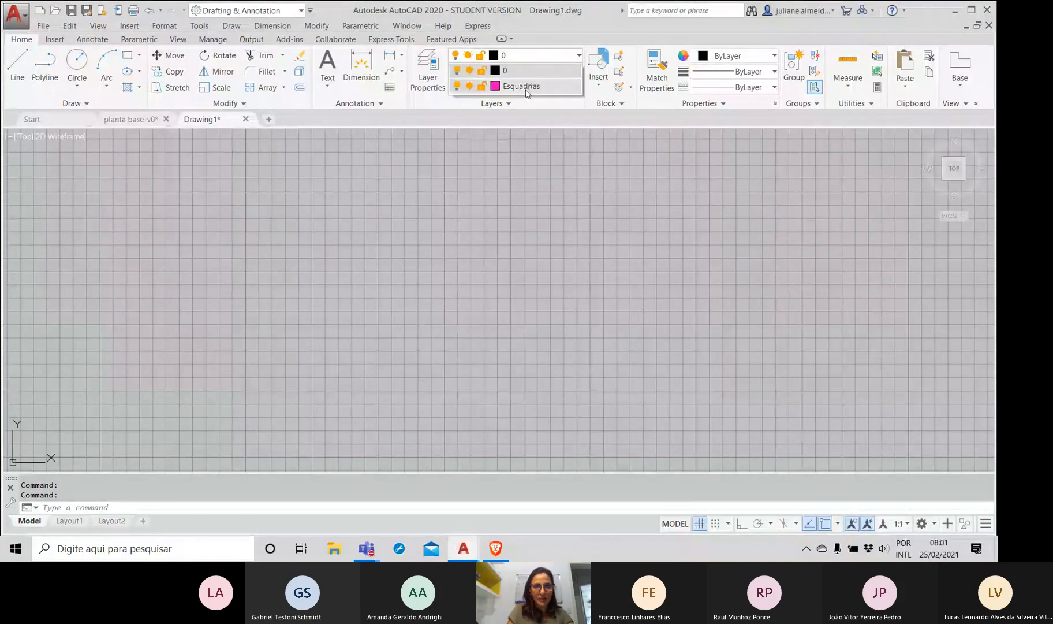
pyautogui.click(523, 86)
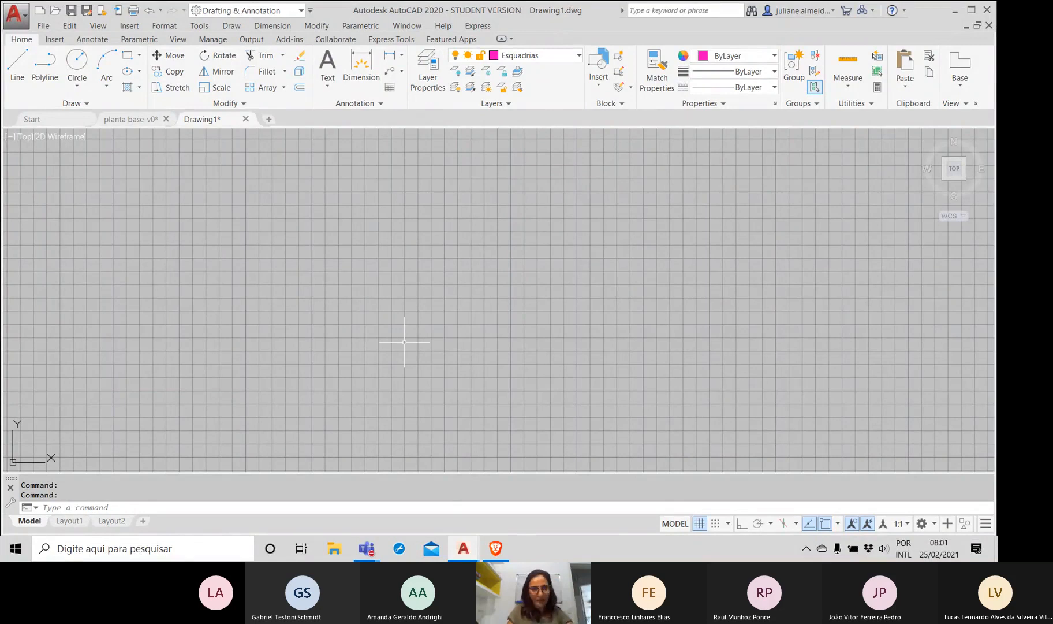
# Step: Set the color of the 2D model space grid major lines to index color 253 in the drawing window options
pyautogui.scroll(5, 328, 308)
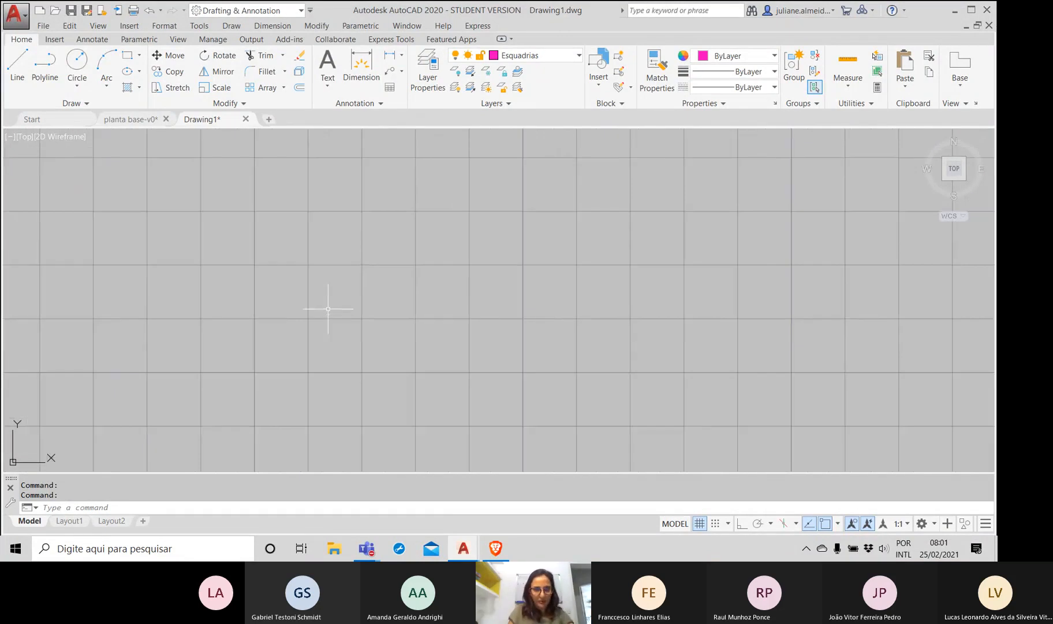
pyautogui.moveTo(224, 294); pyautogui.dragTo(293, 312, button='middle')
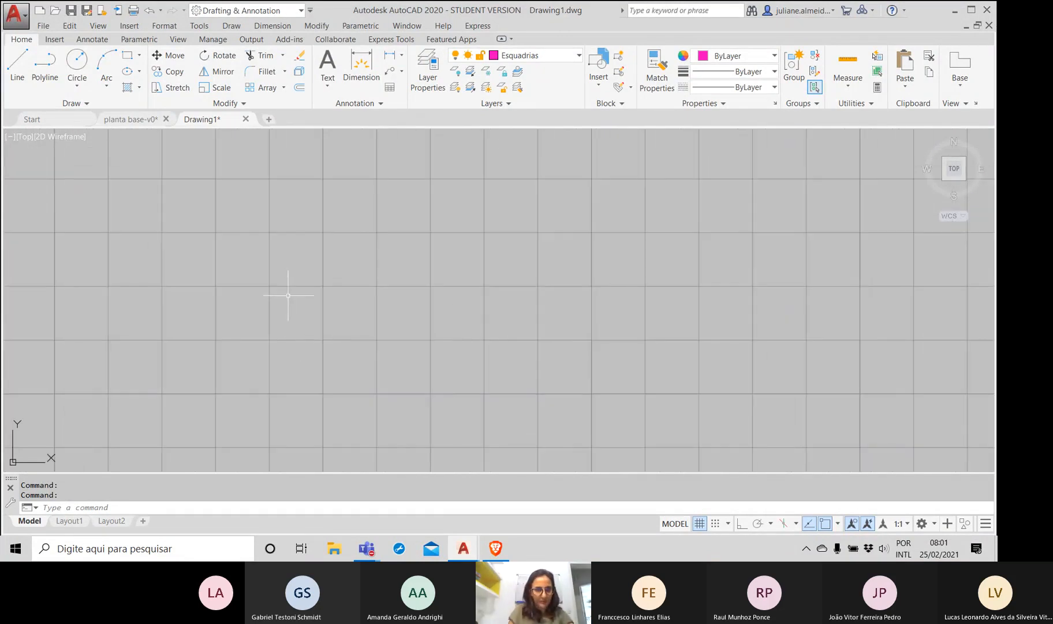
pyautogui.rightClick(288, 295)
pyautogui.click(312, 510)
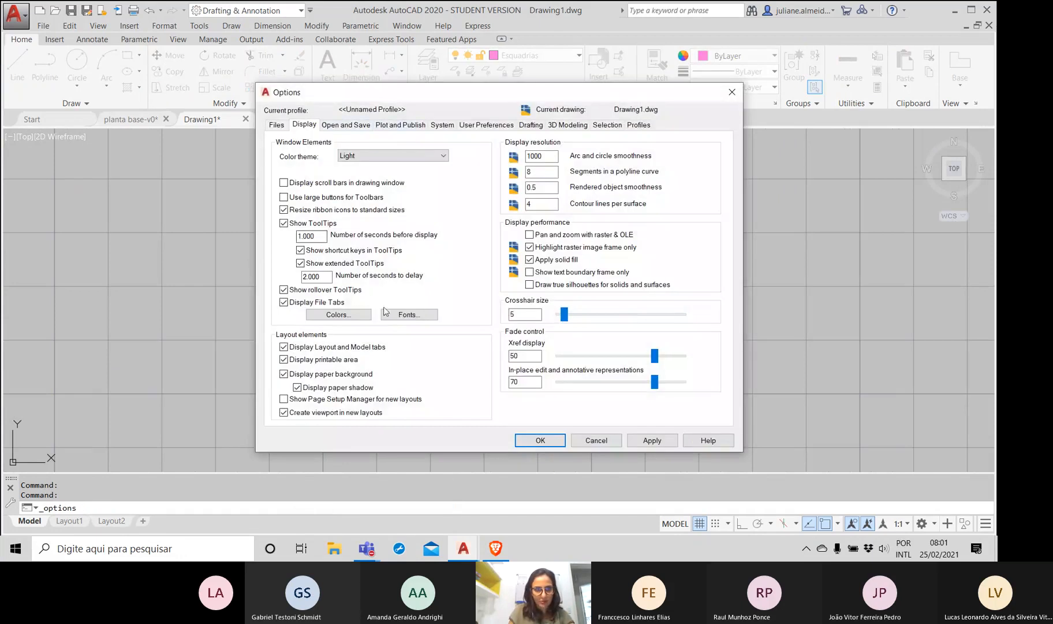
pyautogui.click(346, 314)
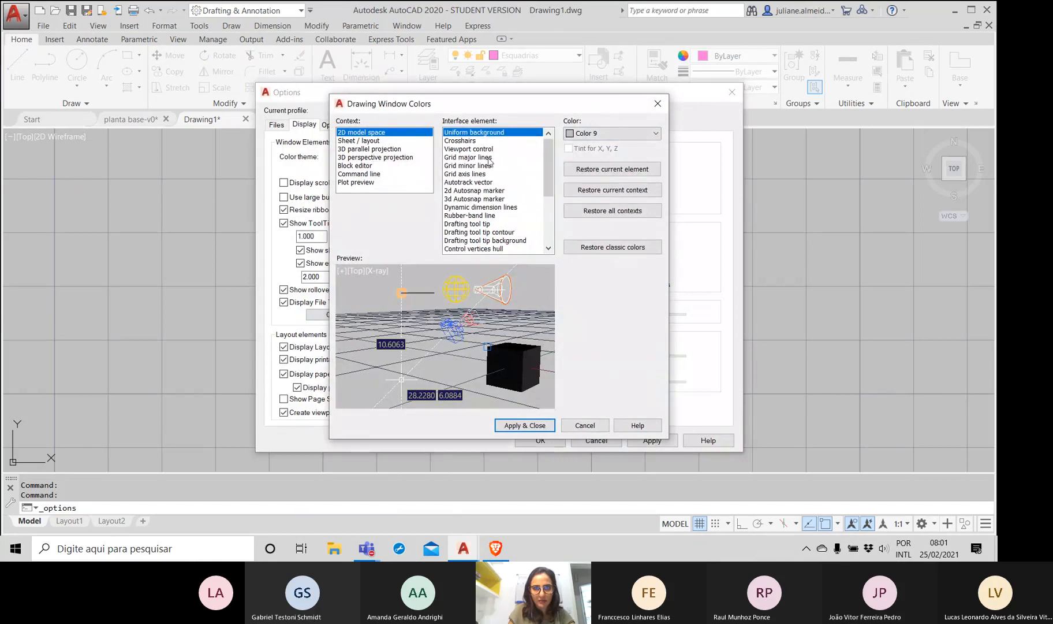
pyautogui.click(489, 158)
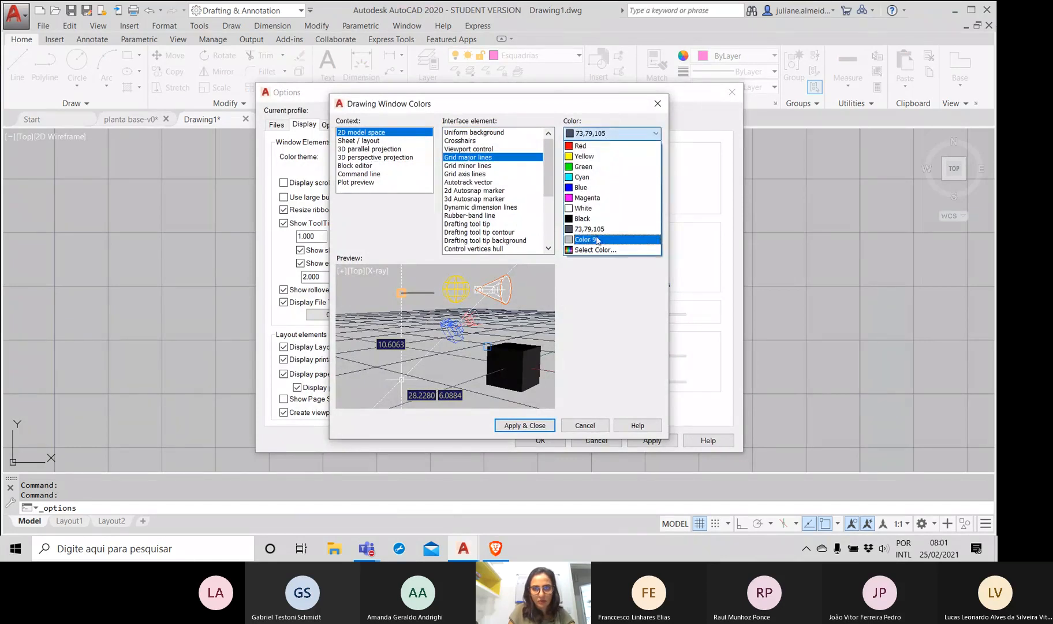
pyautogui.click(586, 252)
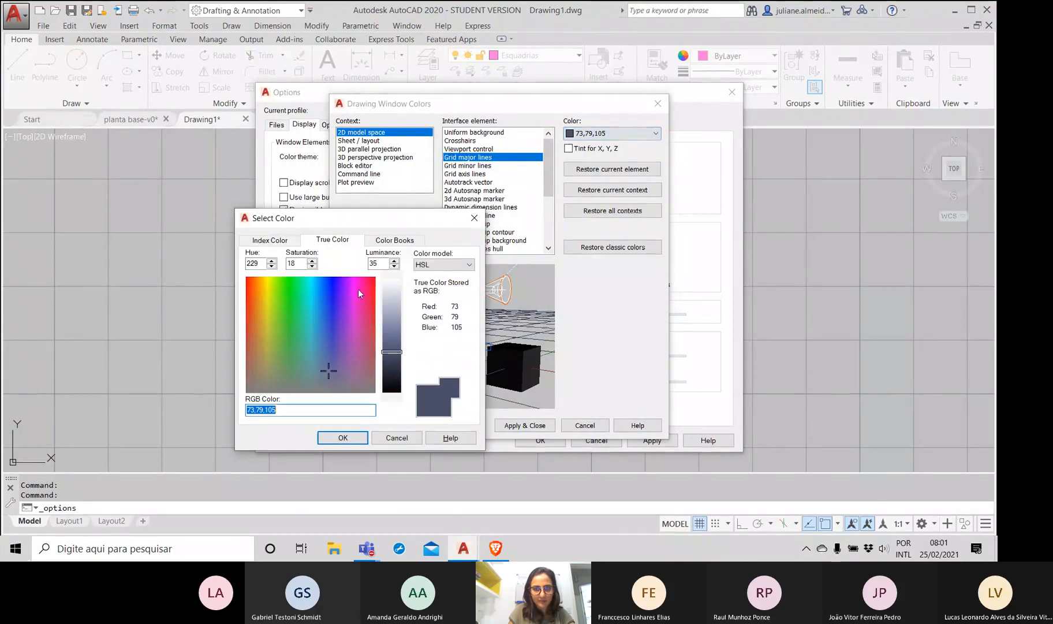
pyautogui.click(270, 238)
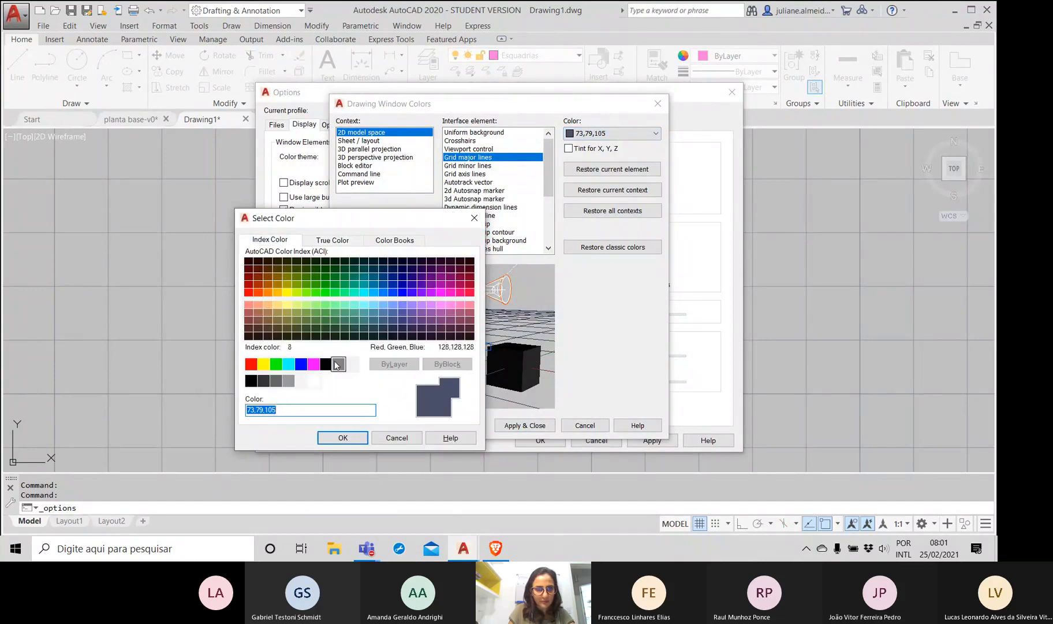
pyautogui.click(288, 381)
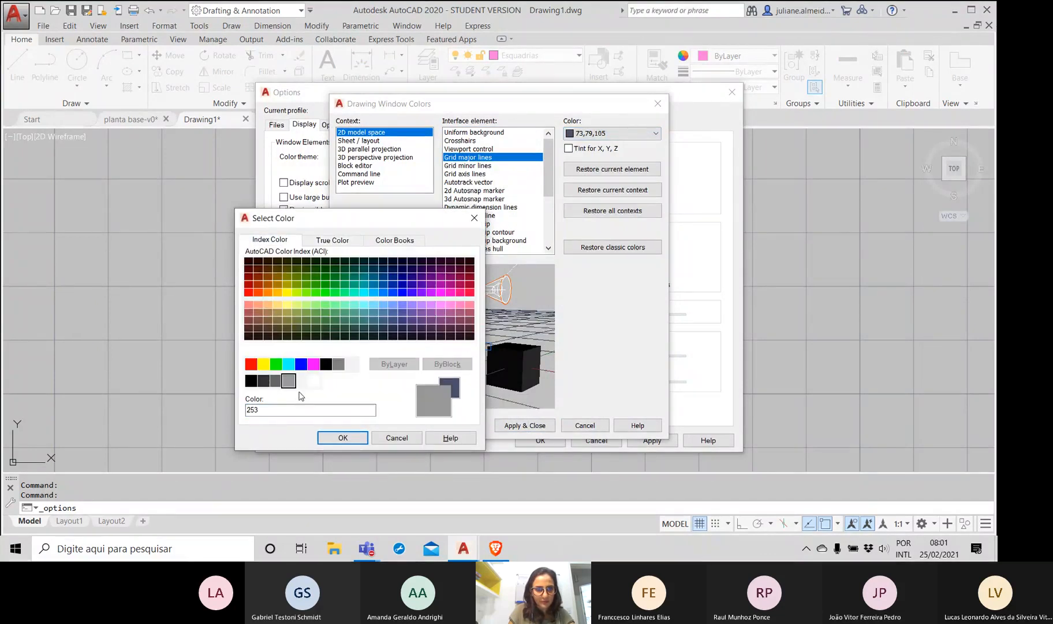
pyautogui.click(343, 437)
pyautogui.click(525, 425)
pyautogui.click(521, 443)
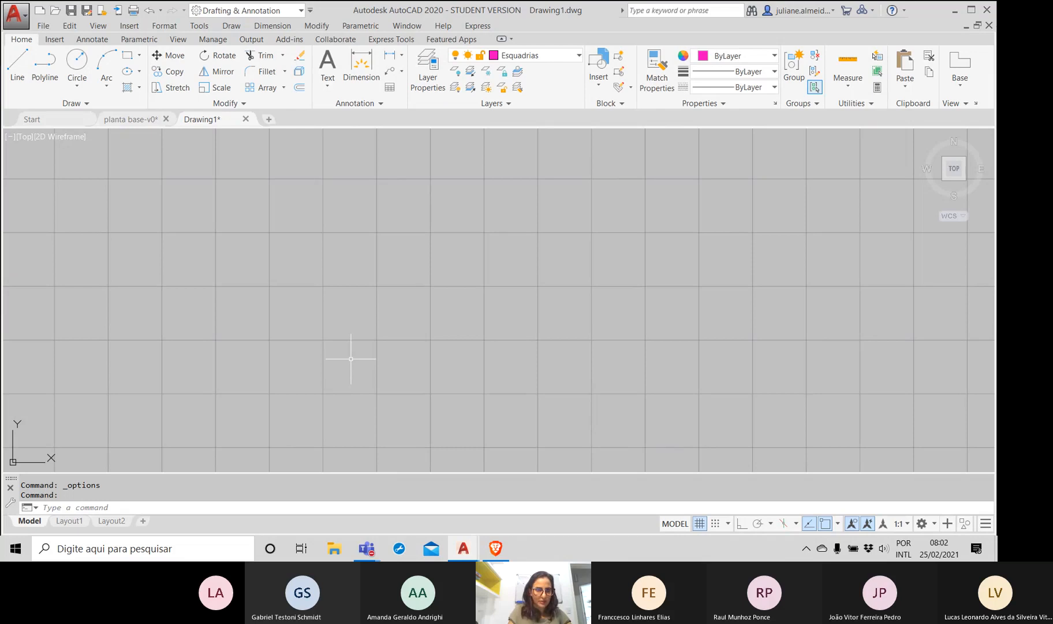
# Step: Draw a rectangle with length 5 and width 15 on the Esquadrias layer, using the Dimensions option
pyautogui.write('REC')
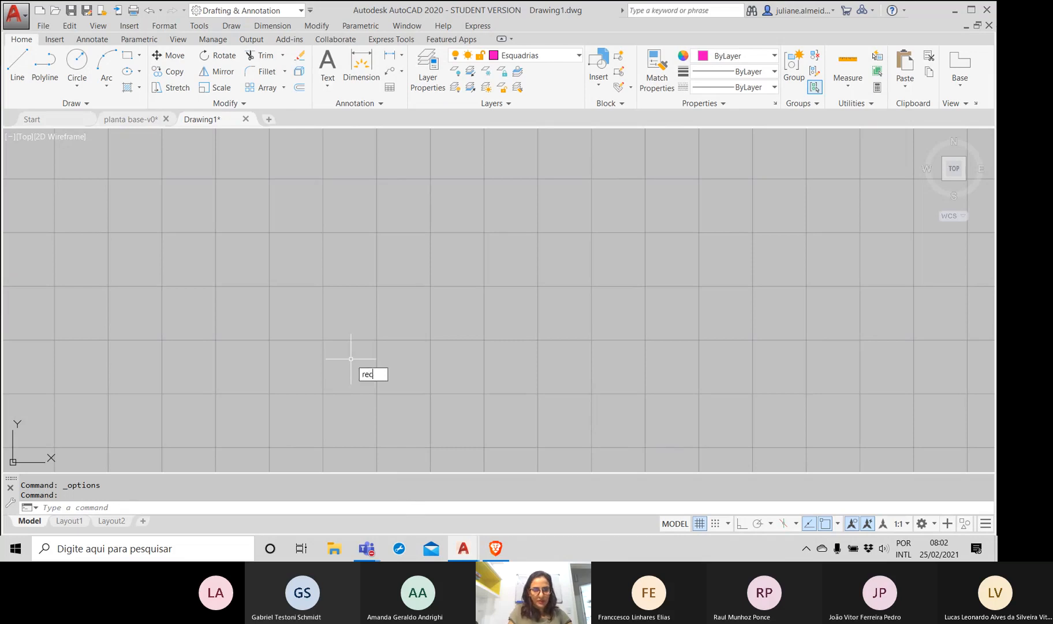
pyautogui.press('Return')
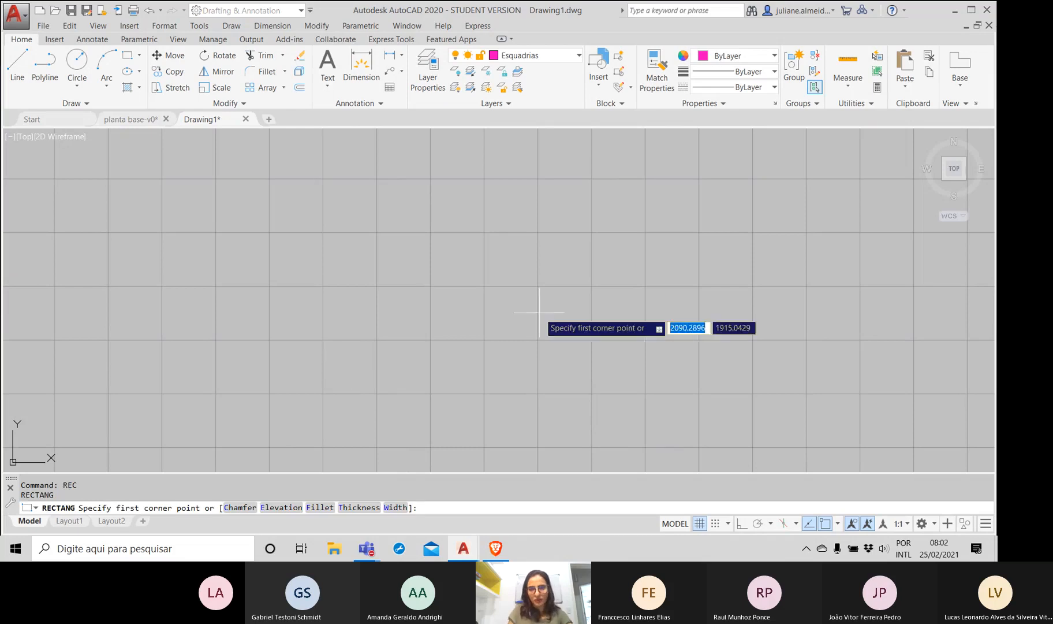
pyautogui.click(501, 348)
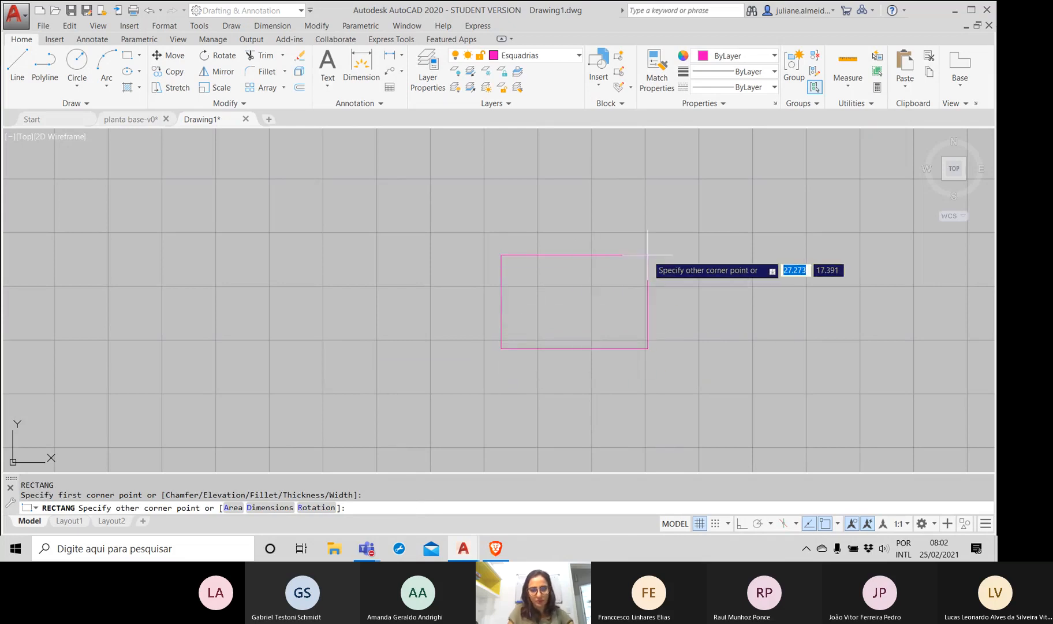
pyautogui.write('d')
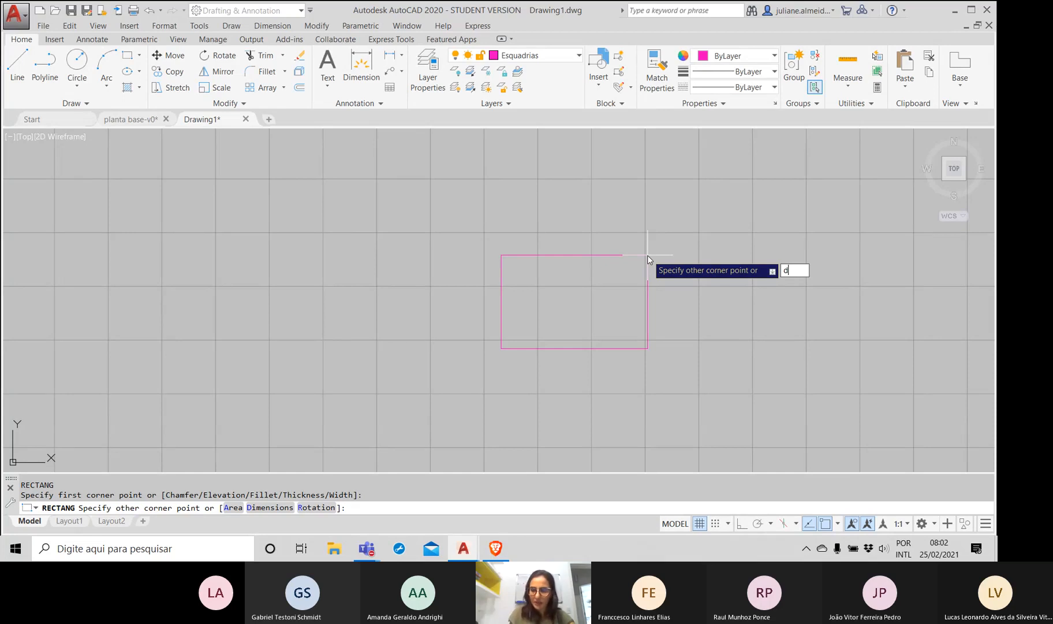
pyautogui.press('Return')
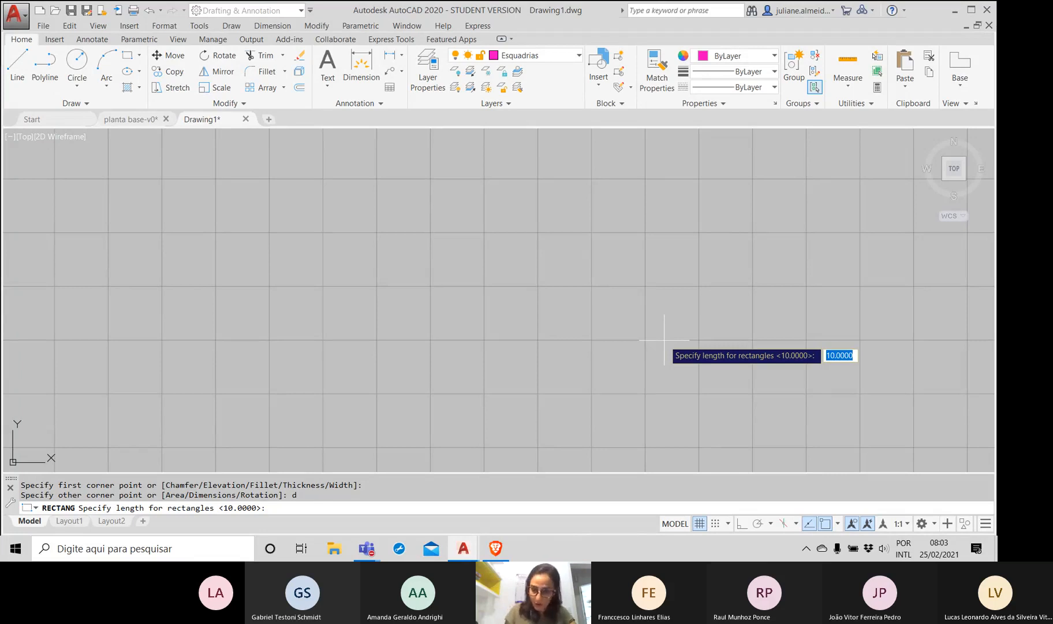
pyautogui.write('5')
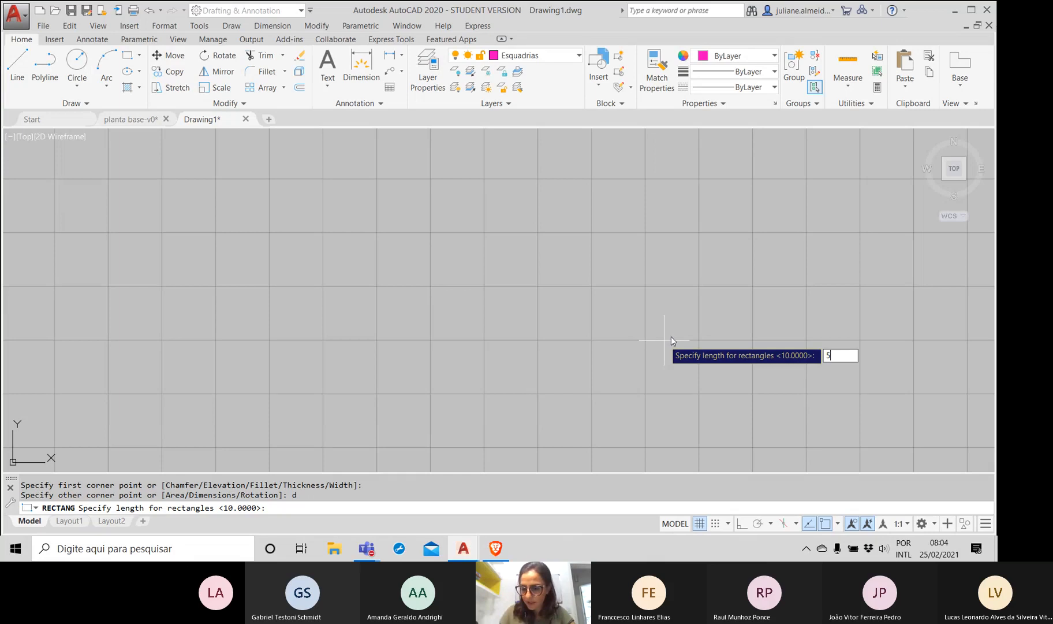
pyautogui.press('Return')
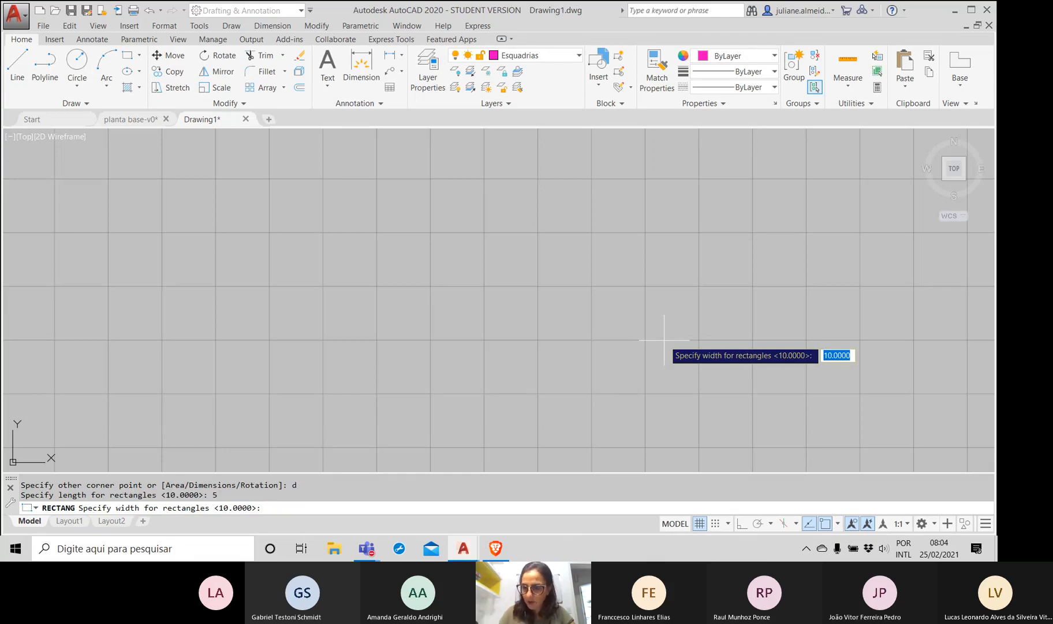
pyautogui.write('15')
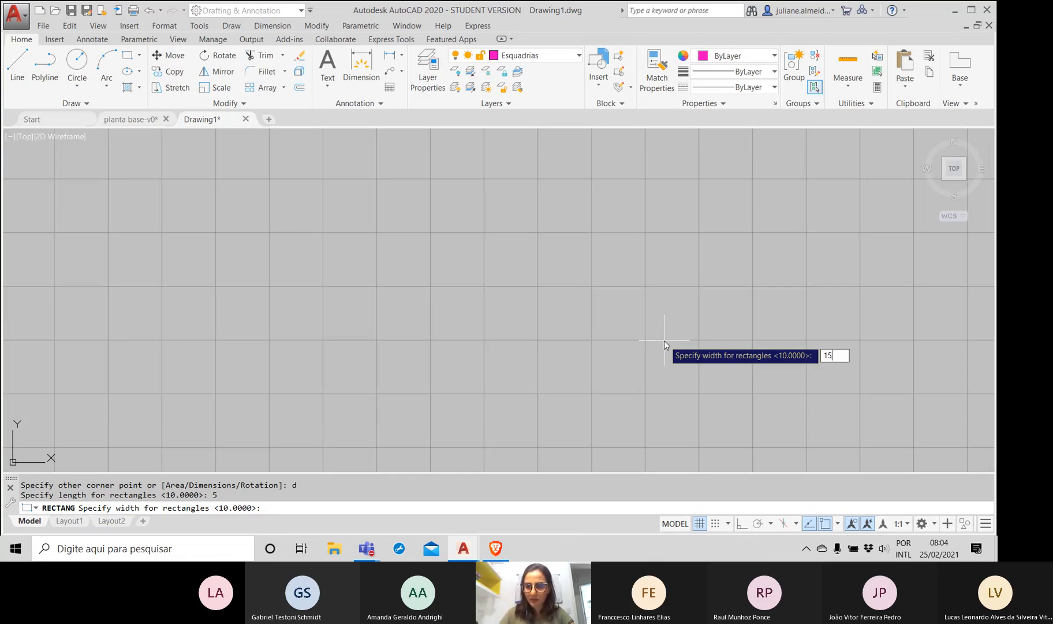
pyautogui.press('Return')
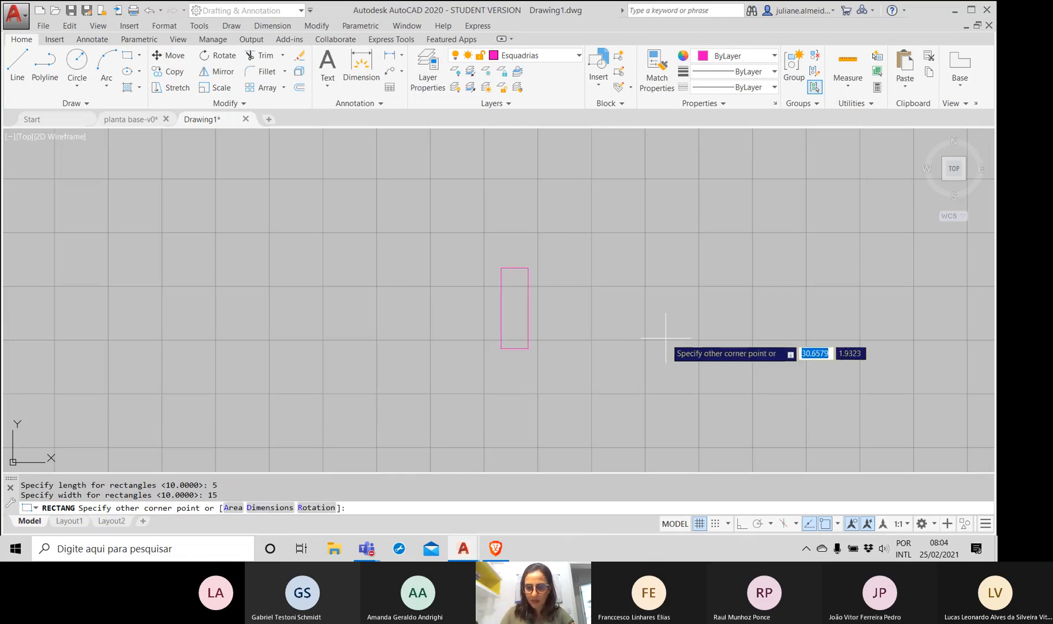
pyautogui.click(665, 341)
pyautogui.scroll(-2, 541, 271)
pyautogui.moveTo(540, 271); pyautogui.dragTo(698, 380, button='middle')
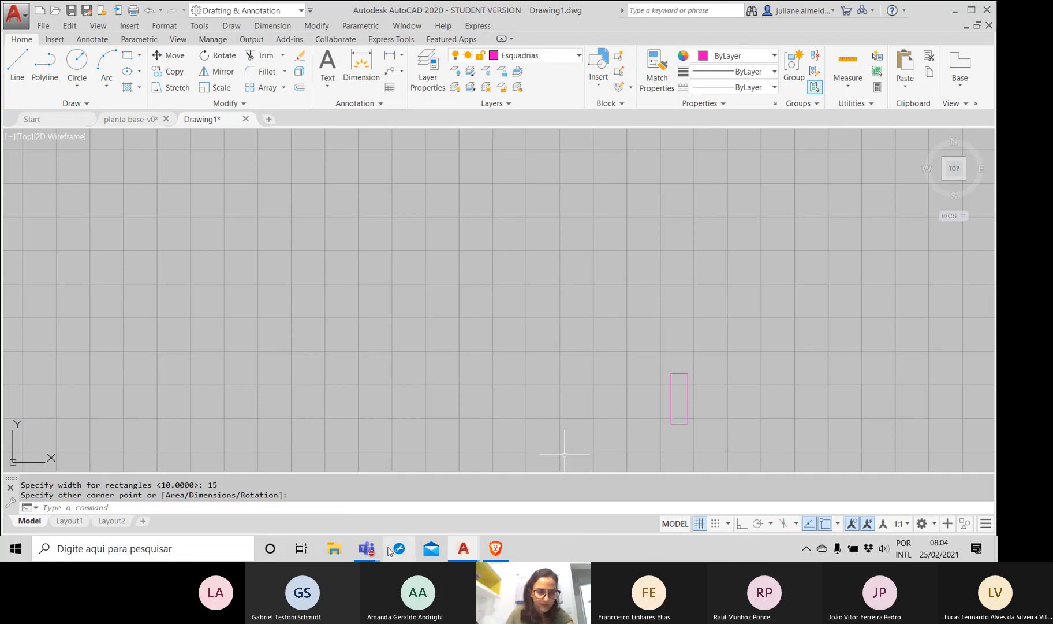
# Step: Check the Aula 7 meeting chat in Microsoft Teams and return to the Drawing1.dwg drawing in AutoCAD
pyautogui.moveTo(371, 549)
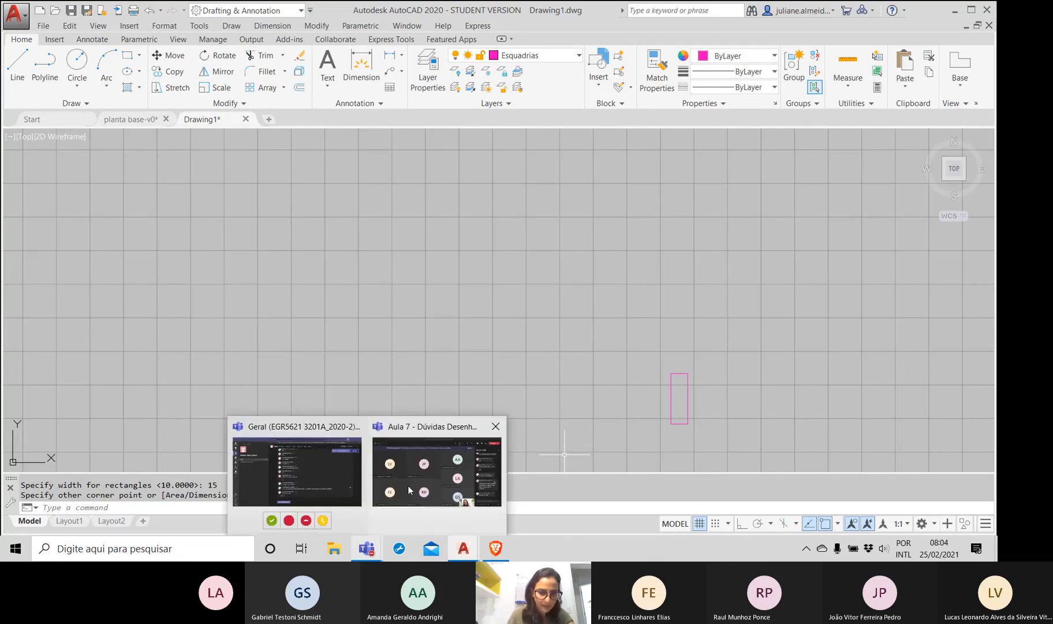
pyautogui.click(456, 477)
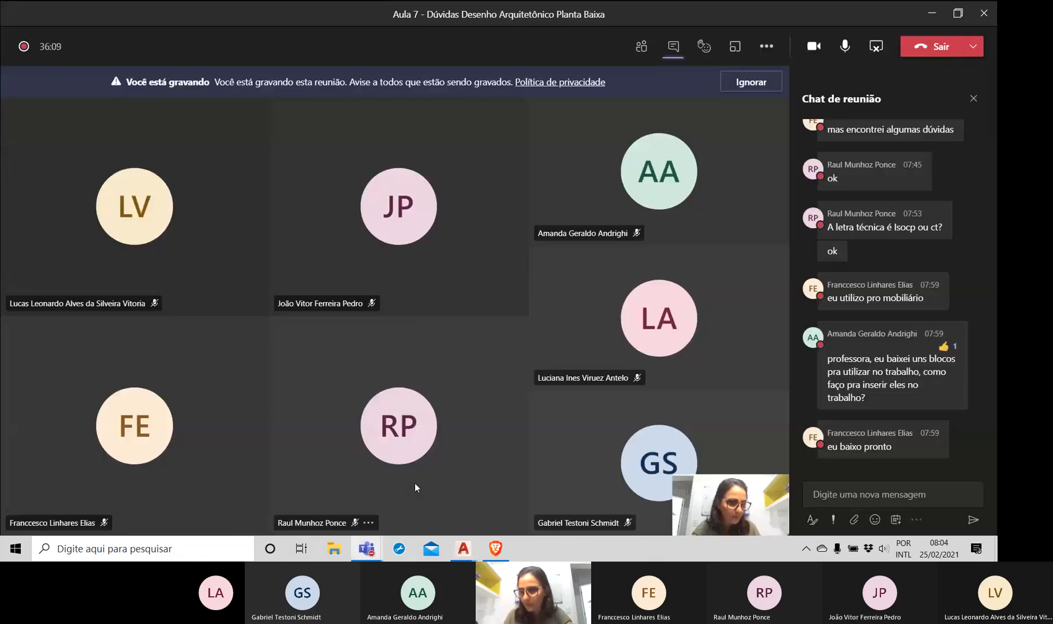
pyautogui.hotkey('alt', 'Tab')
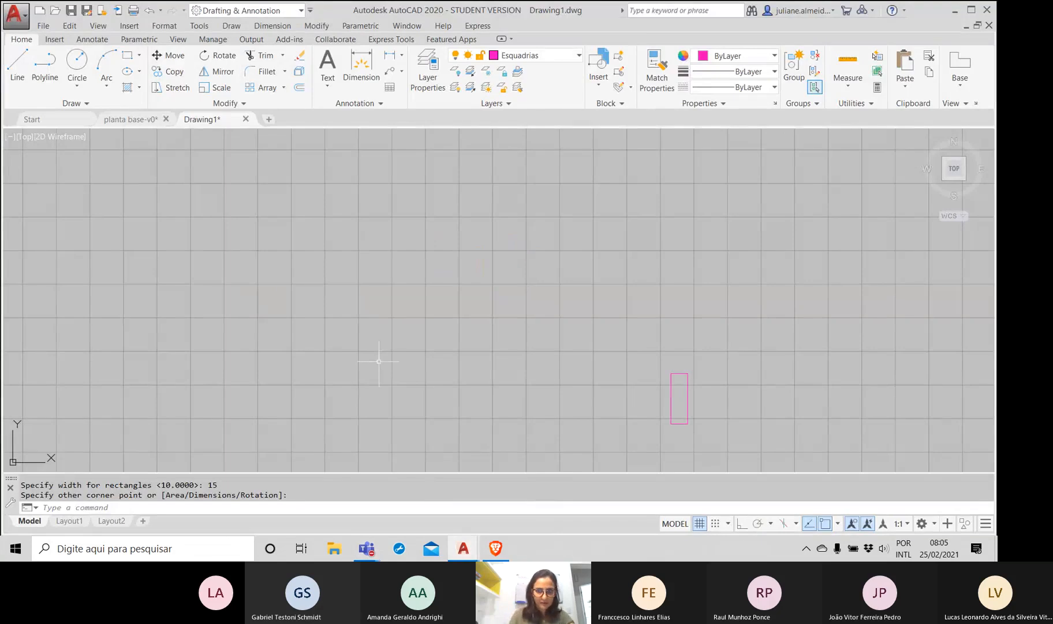
# Step: Draw a rectangle with length 5 and width 80 upward from the small rectangle's upper-left corner, using the Dimensions option
pyautogui.write('REC')
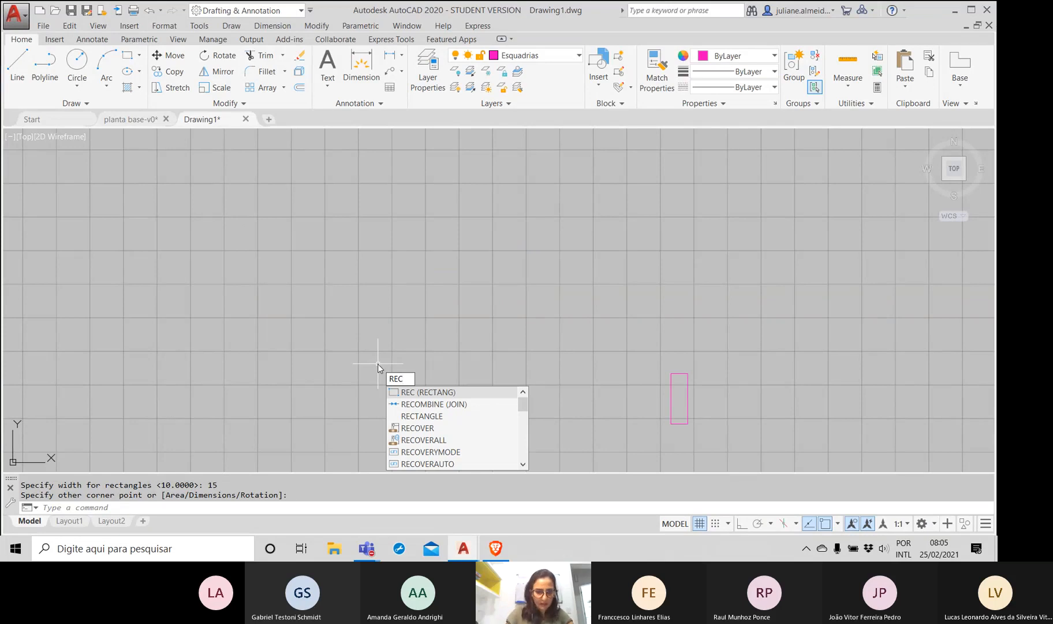
pyautogui.press('Return')
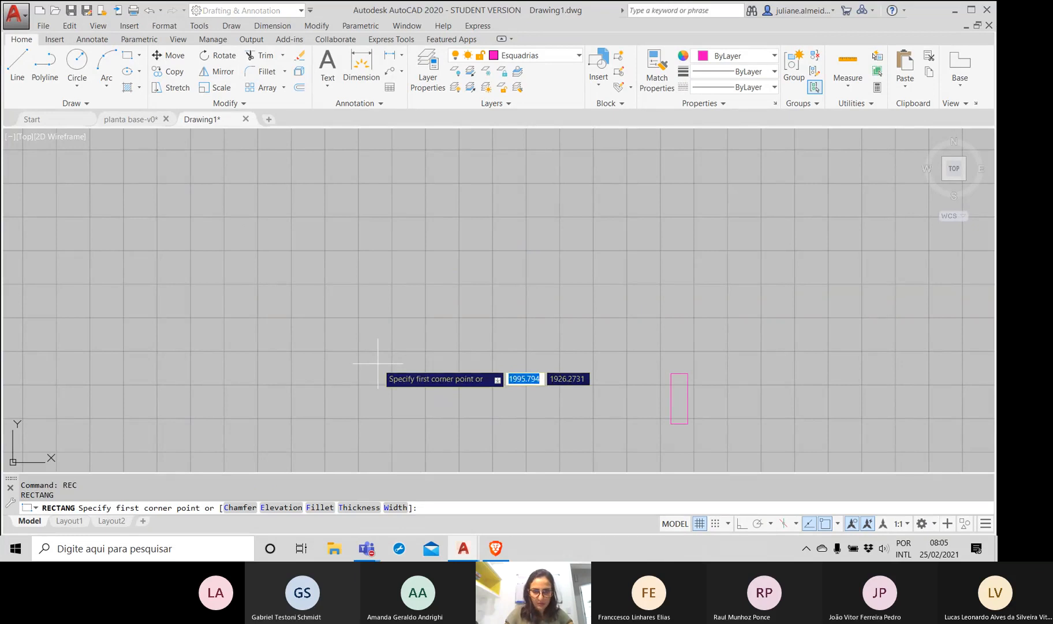
pyautogui.click(671, 373)
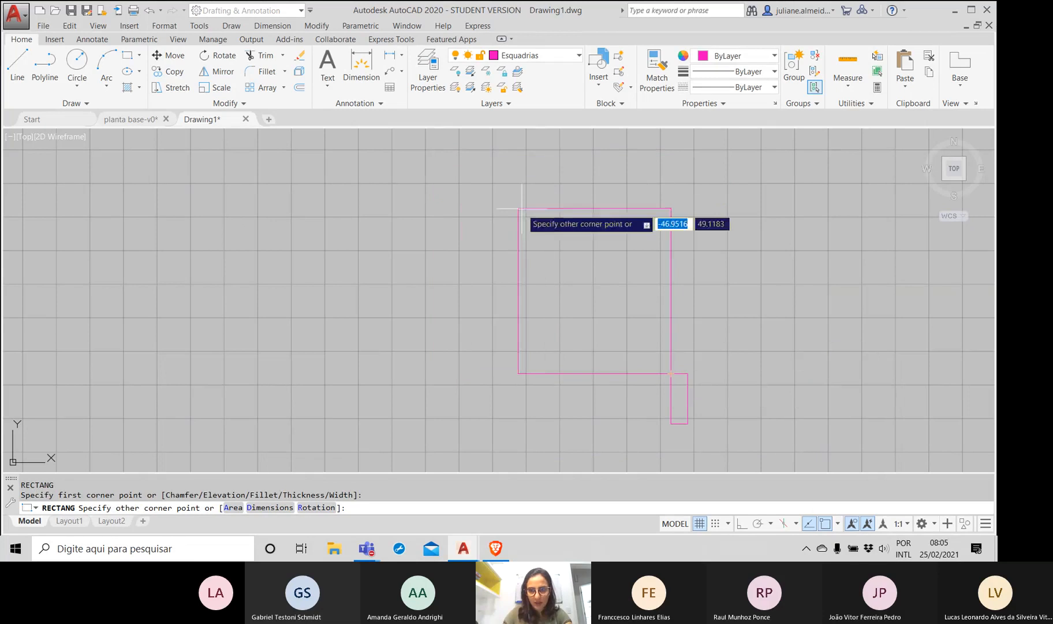
pyautogui.scroll(8, 645, 369)
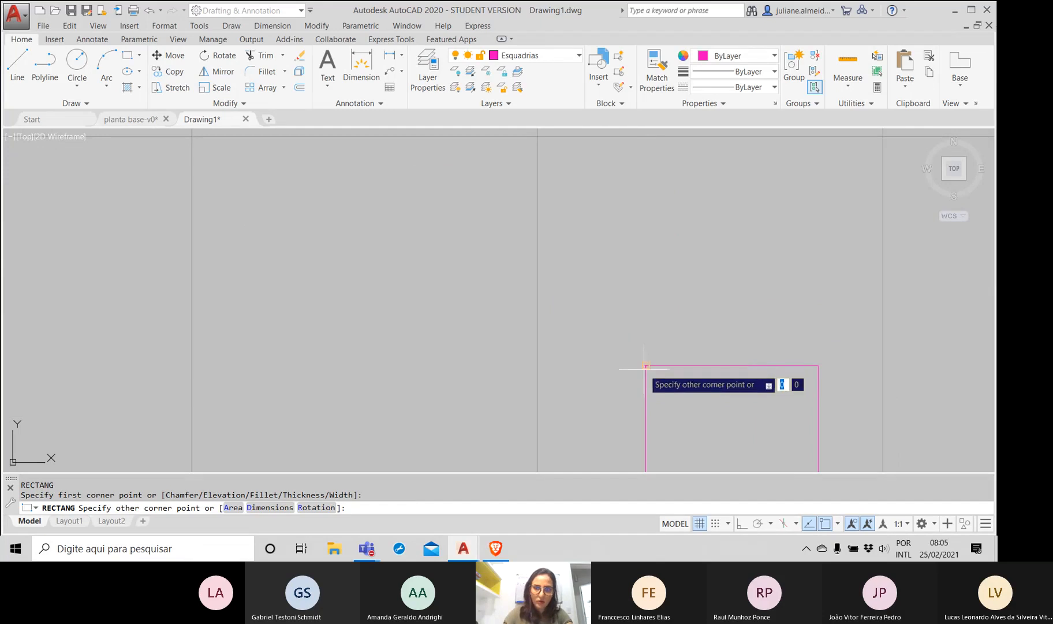
pyautogui.scroll(-5, 638, 355)
pyautogui.moveTo(638, 355); pyautogui.dragTo(664, 370, button='middle')
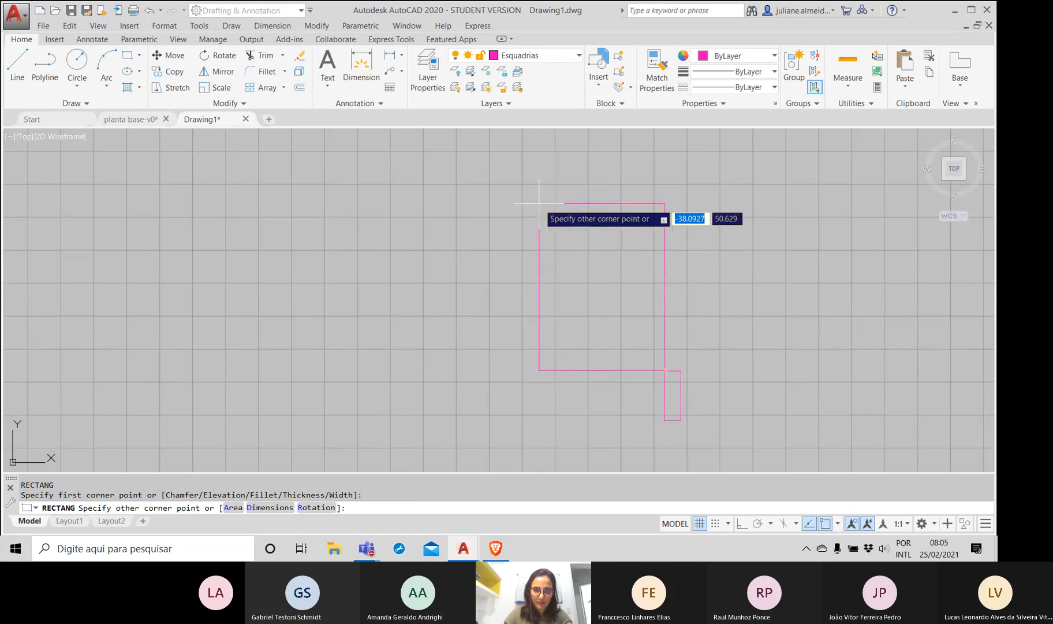
pyautogui.scroll(-4, 537, 200)
pyautogui.moveTo(537, 199); pyautogui.dragTo(572, 272, button='middle')
pyautogui.scroll(-3, 554, 231)
pyautogui.scroll(2, 552, 247)
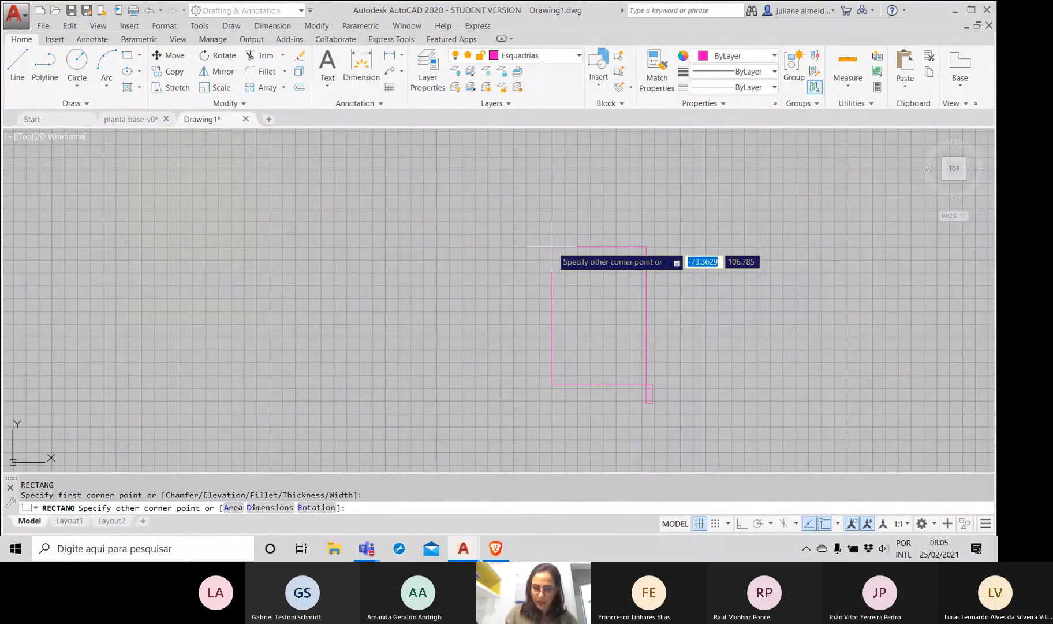
pyautogui.write('d')
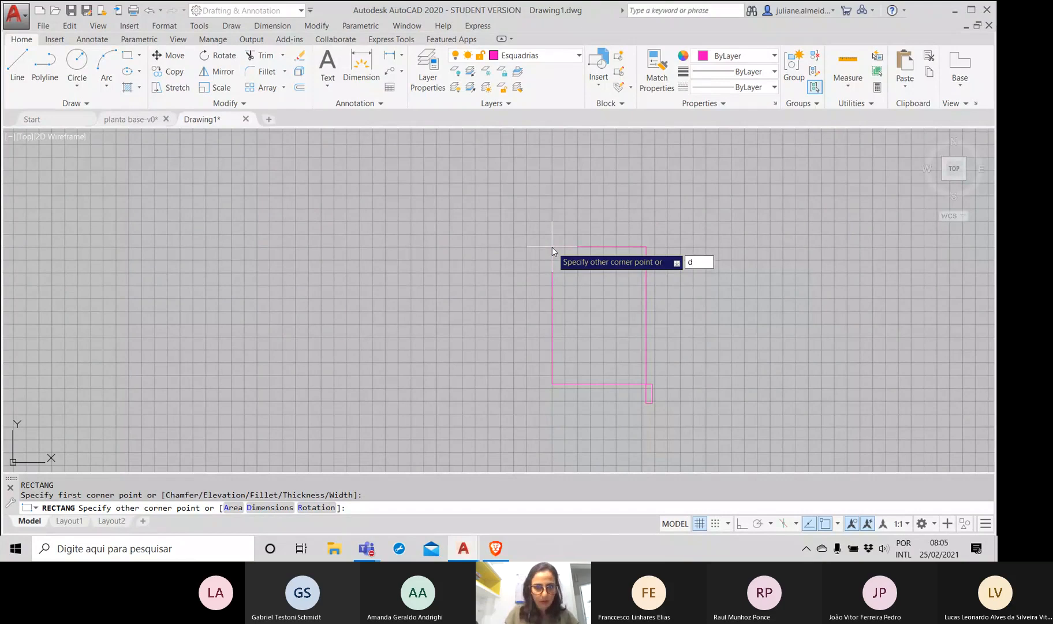
pyautogui.press('Return')
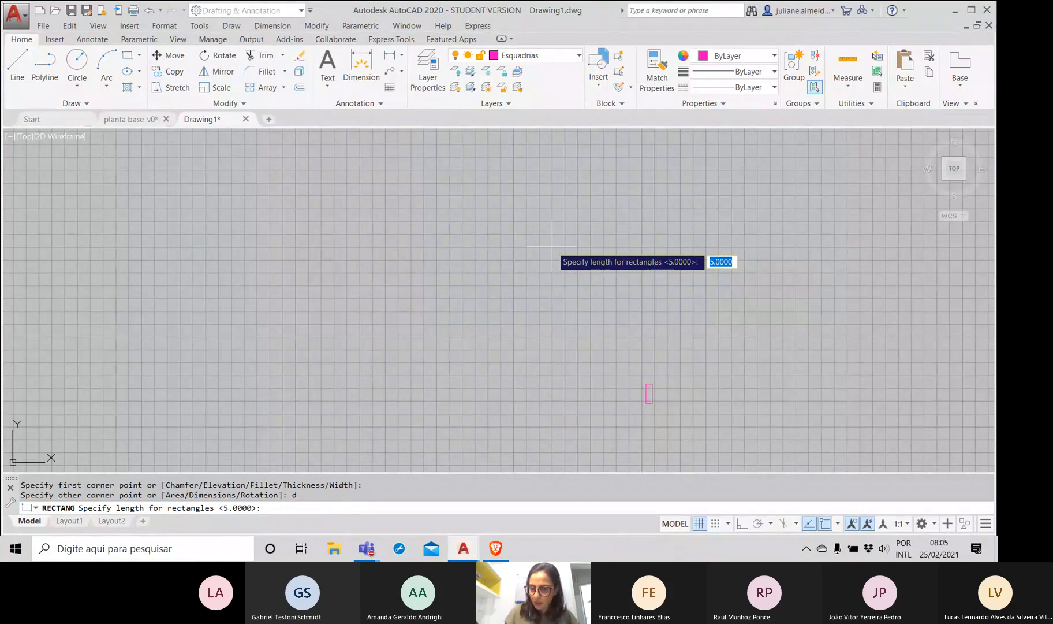
pyautogui.write('5')
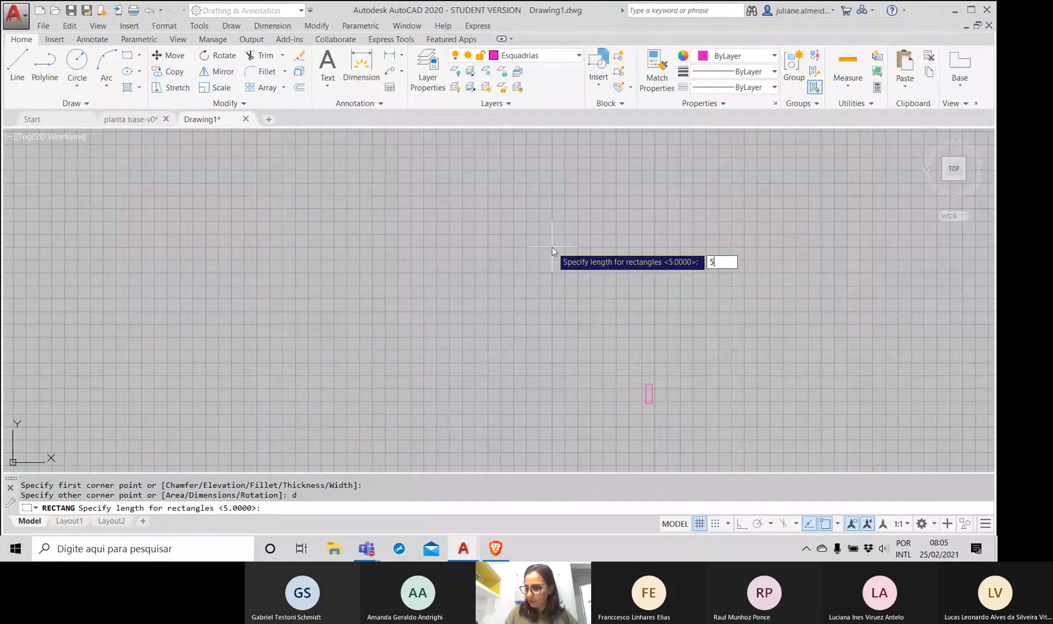
pyautogui.press('Return')
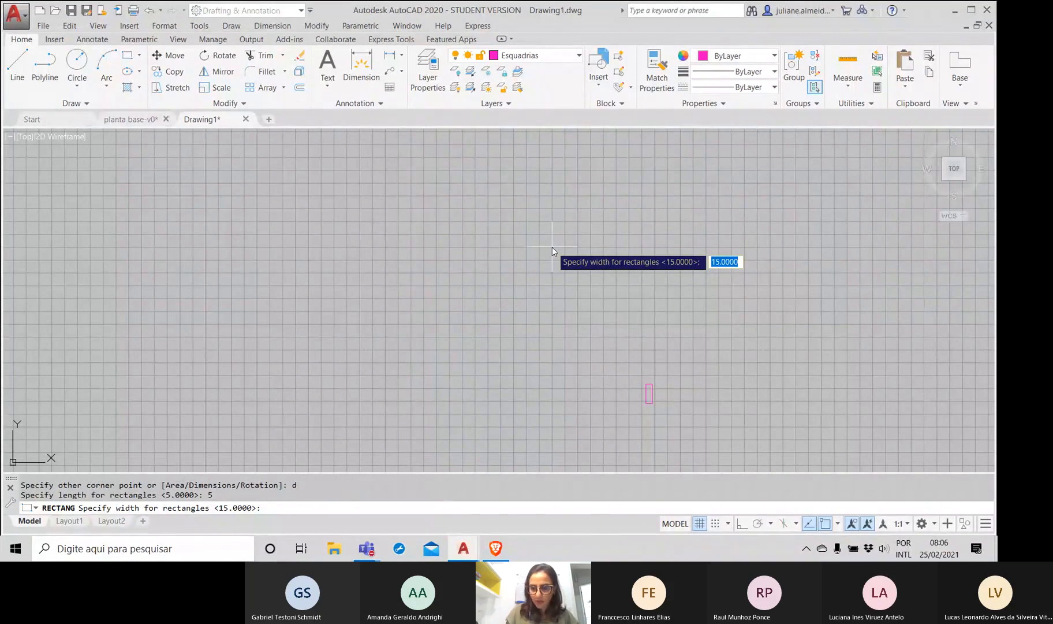
pyautogui.write('80')
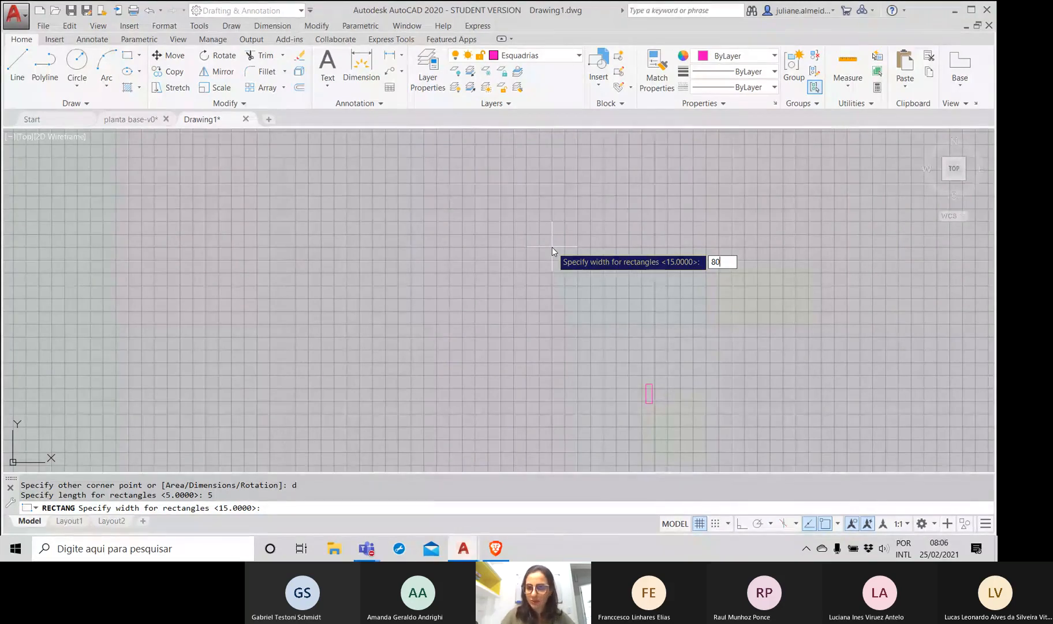
pyautogui.press('Return')
pyautogui.press('Return')
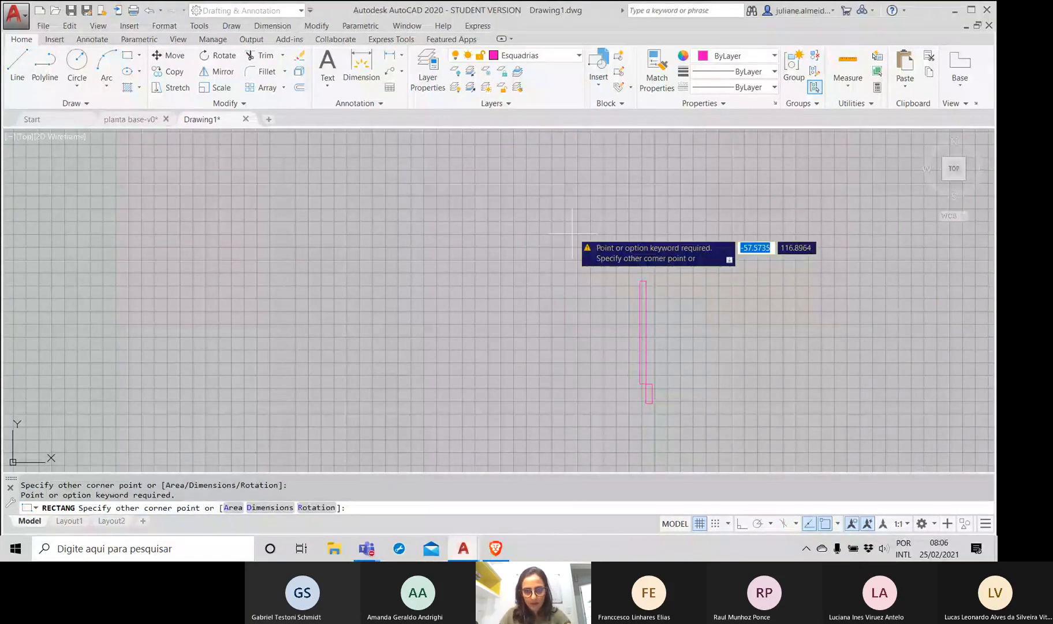
pyautogui.press('Escape')
# Step: Copy the small 5 by 15 rectangle from its upper-right corner to the tall rectangle's lower-left corner
pyautogui.scroll(1, 688, 295)
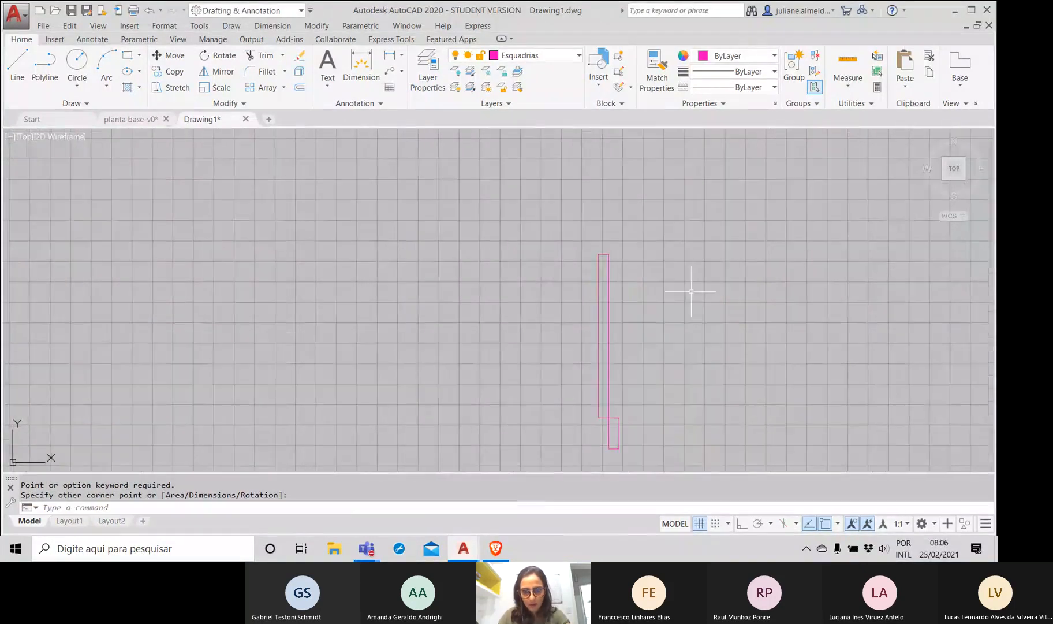
pyautogui.scroll(1, 687, 289)
pyautogui.scroll(-2, 659, 237)
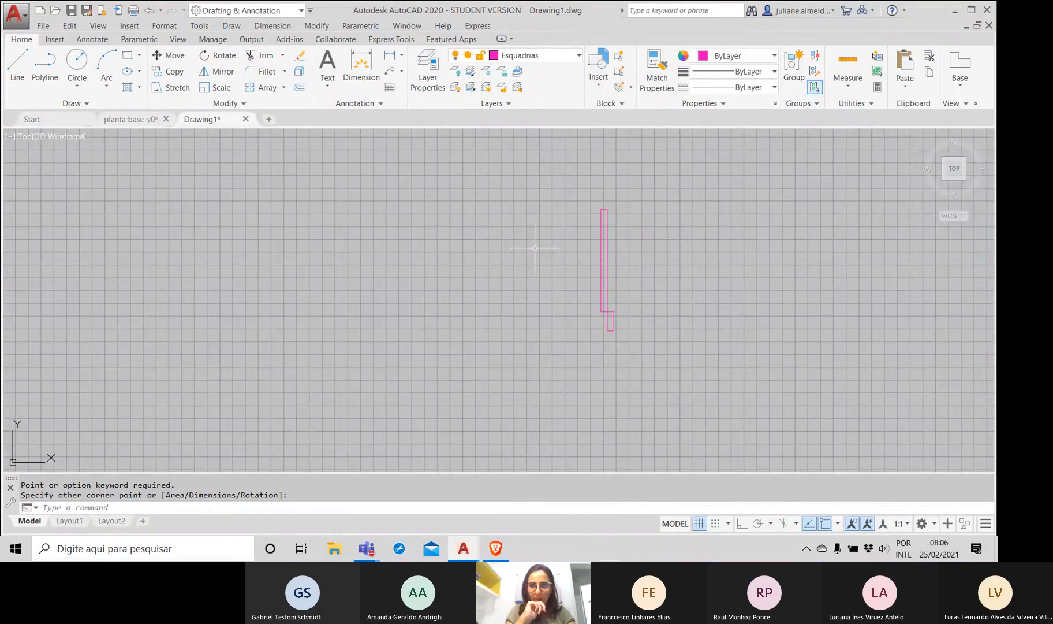
pyautogui.scroll(1, 606, 347)
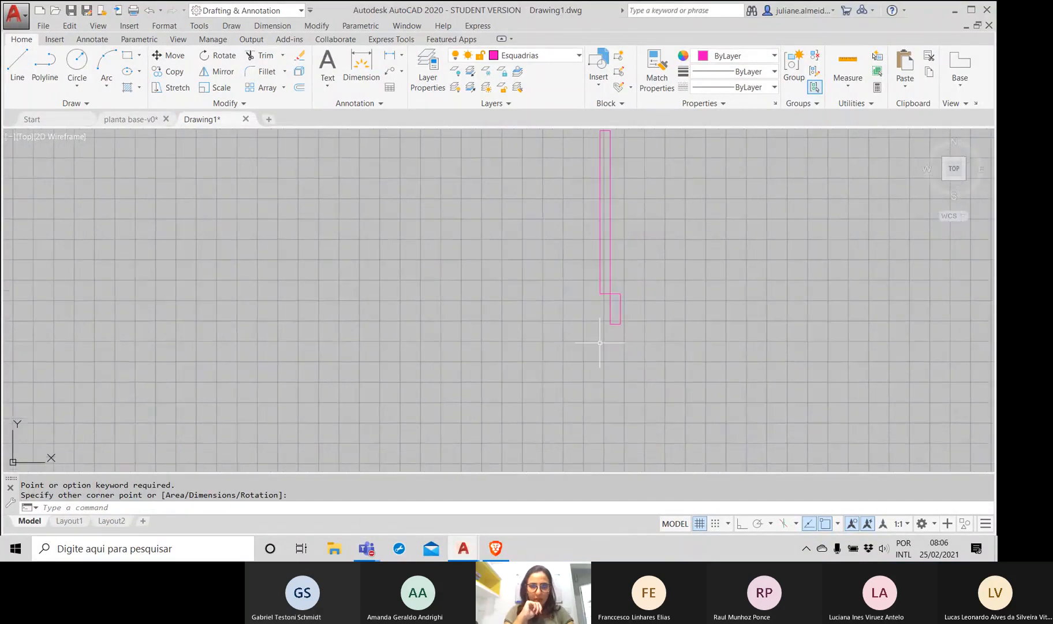
pyautogui.moveTo(607, 329); pyautogui.dragTo(664, 346, button='middle')
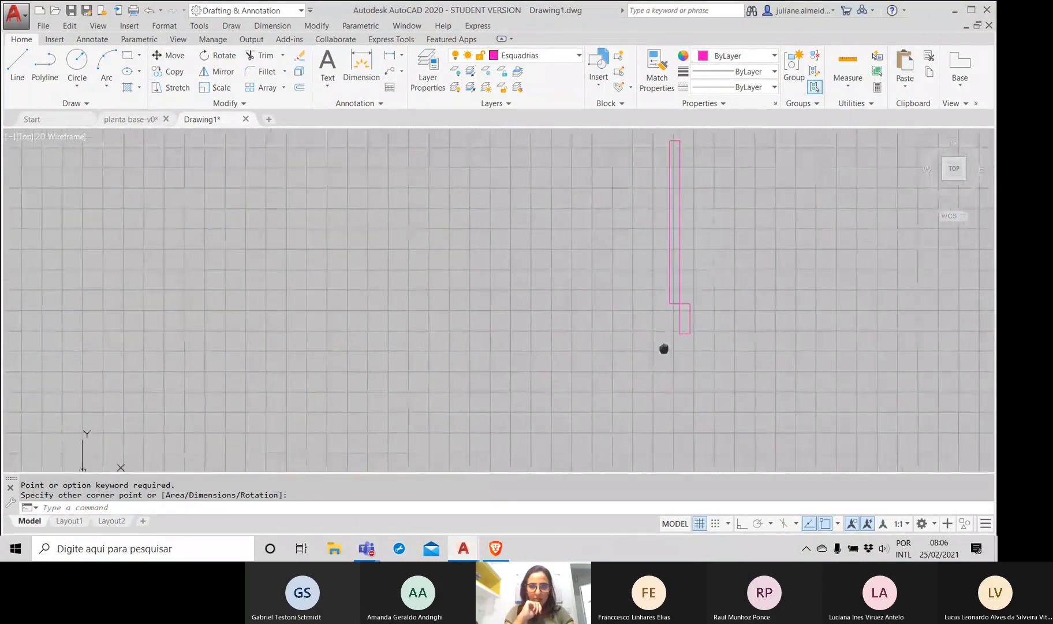
pyautogui.click(705, 330)
pyautogui.click(673, 326)
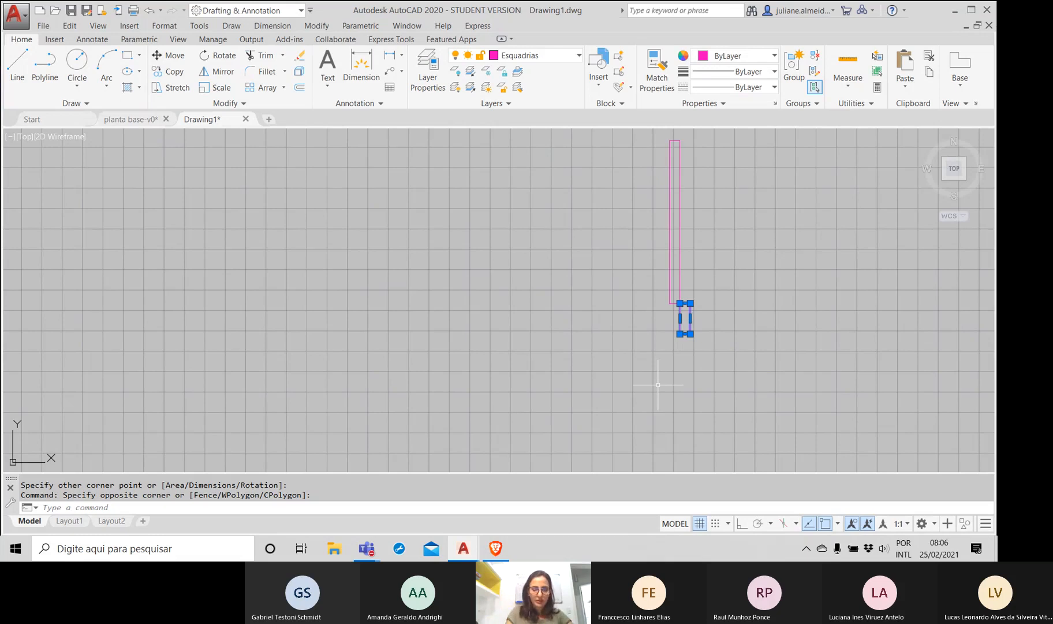
pyautogui.write('co')
pyautogui.press('Return')
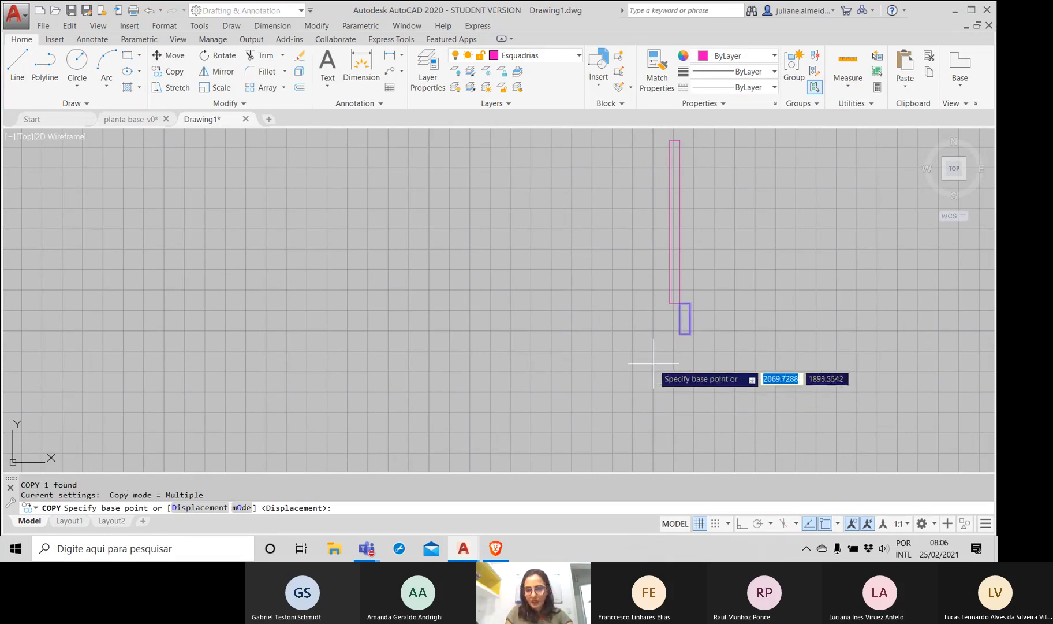
pyautogui.click(690, 303)
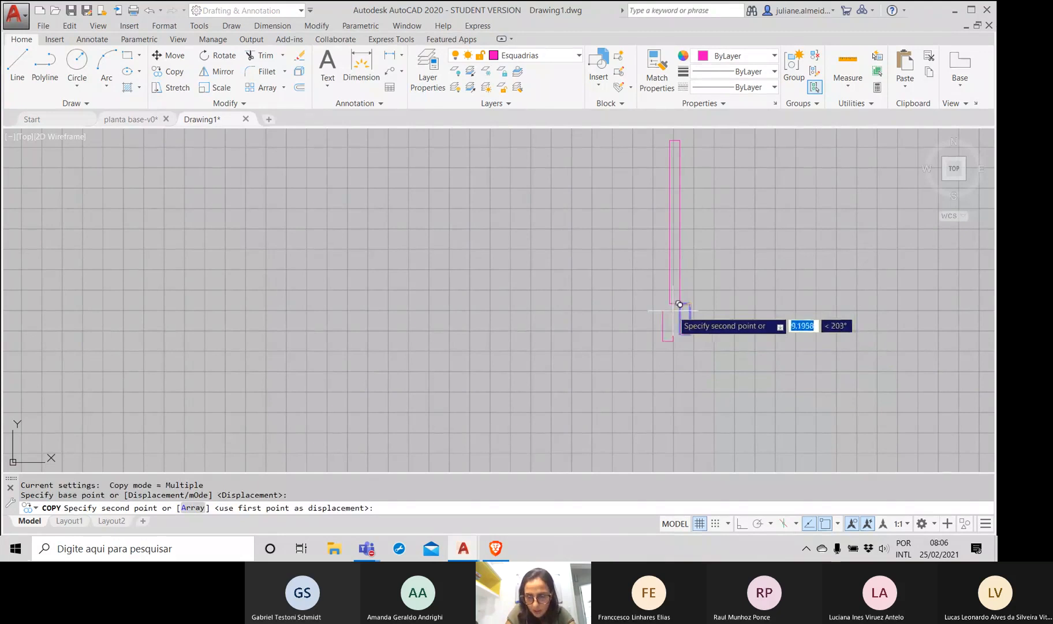
pyautogui.click(672, 302)
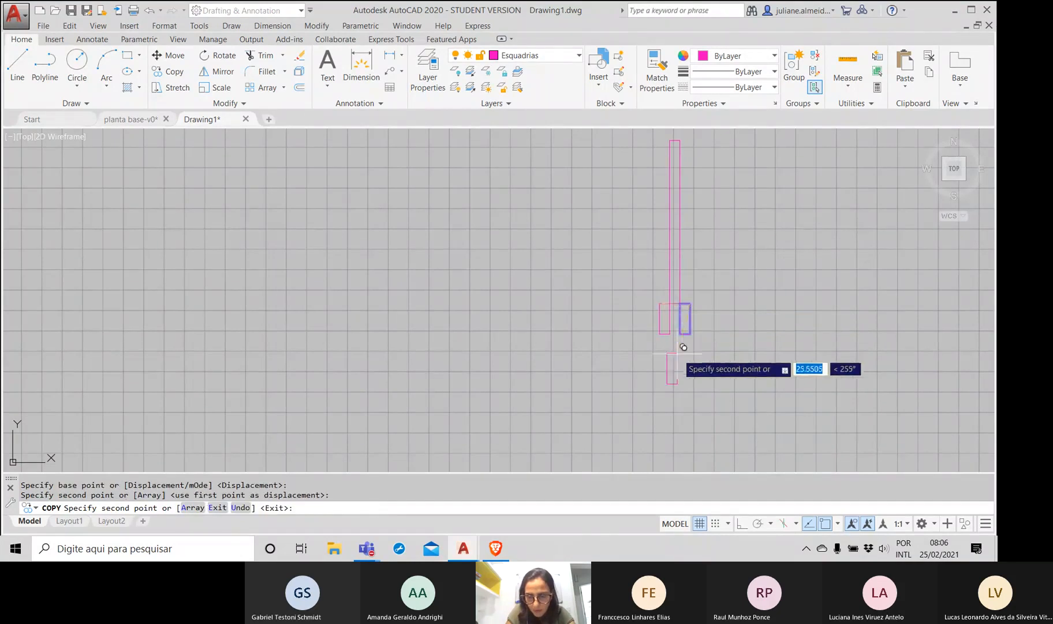
pyautogui.press('Return')
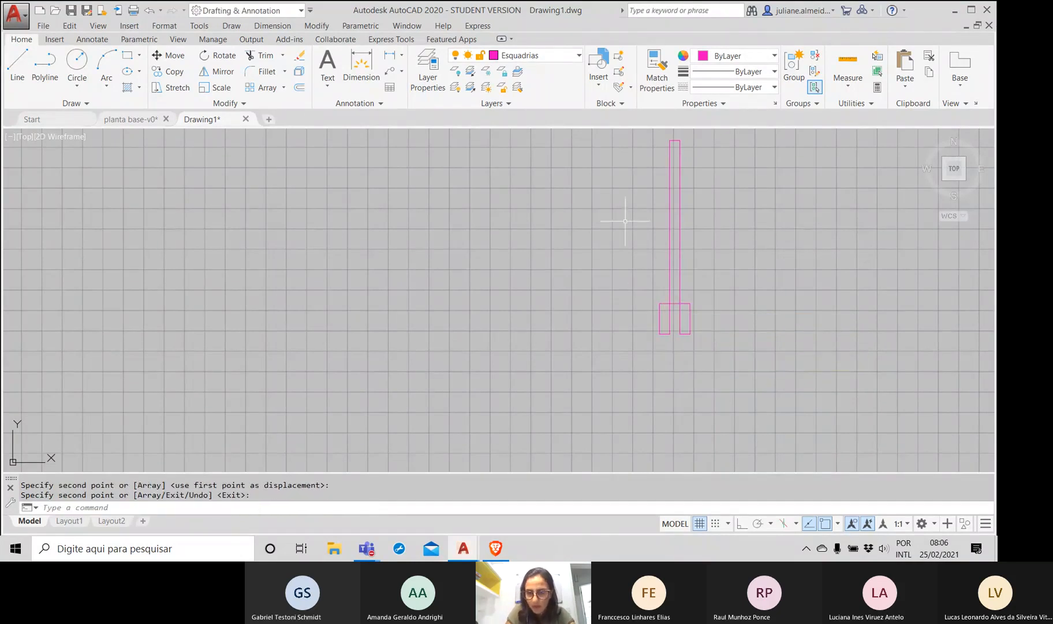
pyautogui.scroll(5, 654, 299)
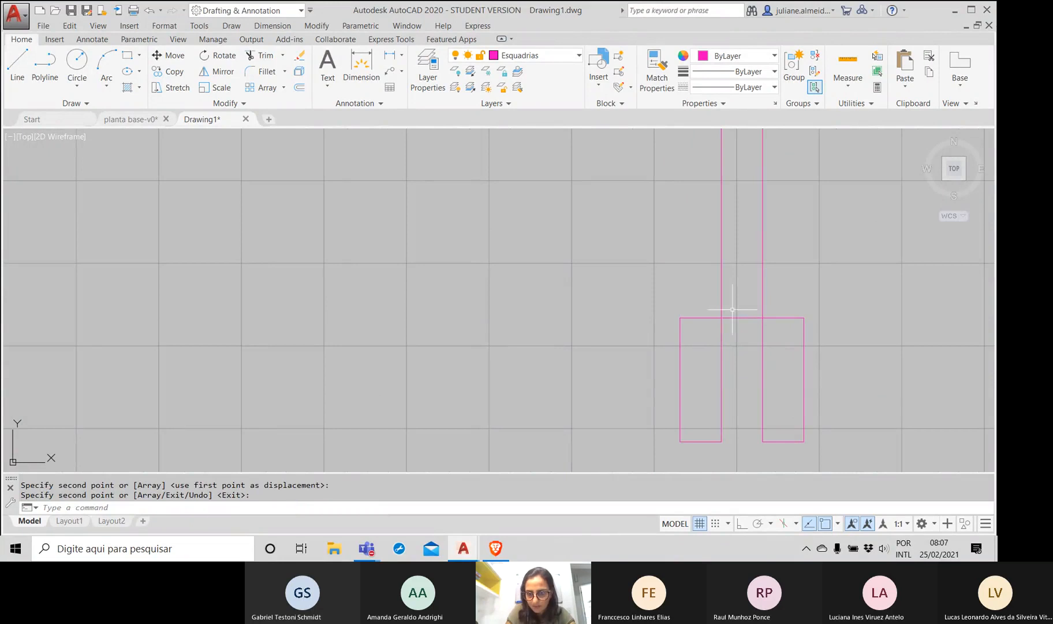
pyautogui.click(730, 365)
pyautogui.click(678, 369)
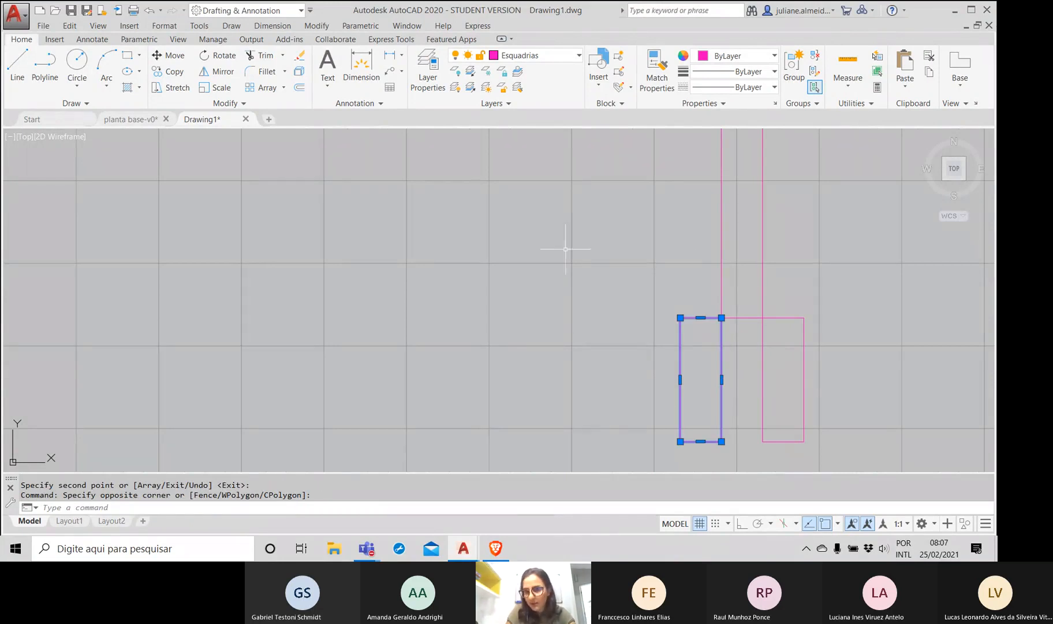
pyautogui.press('Escape')
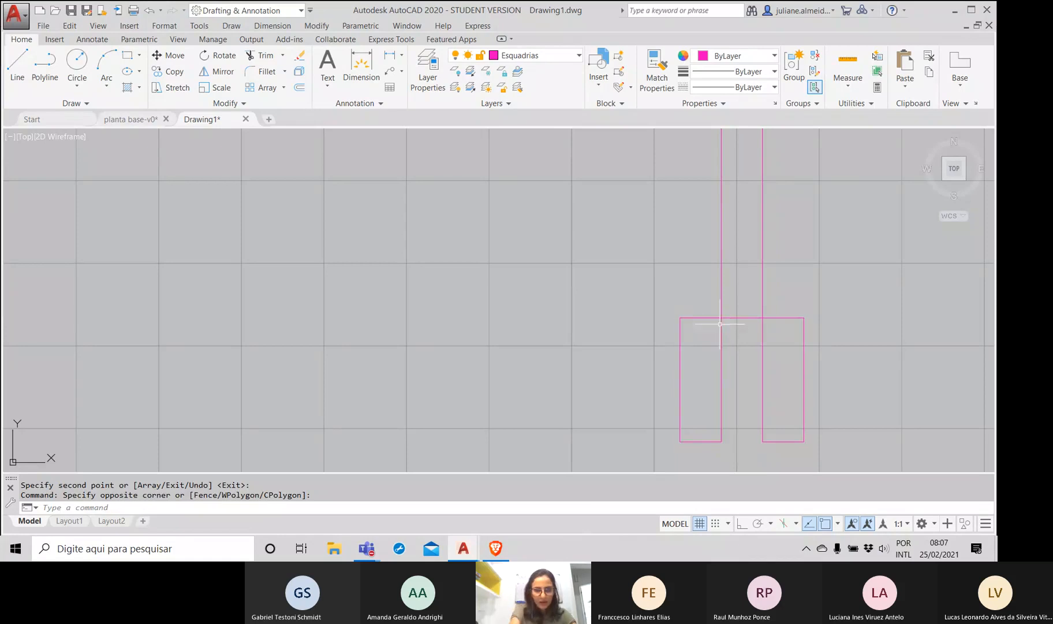
# Step: Draw a circle centered on the point where the copied rectangle's upper-right corner meets the tall rectangle's lower-left corner
pyautogui.scroll(6, 720, 313)
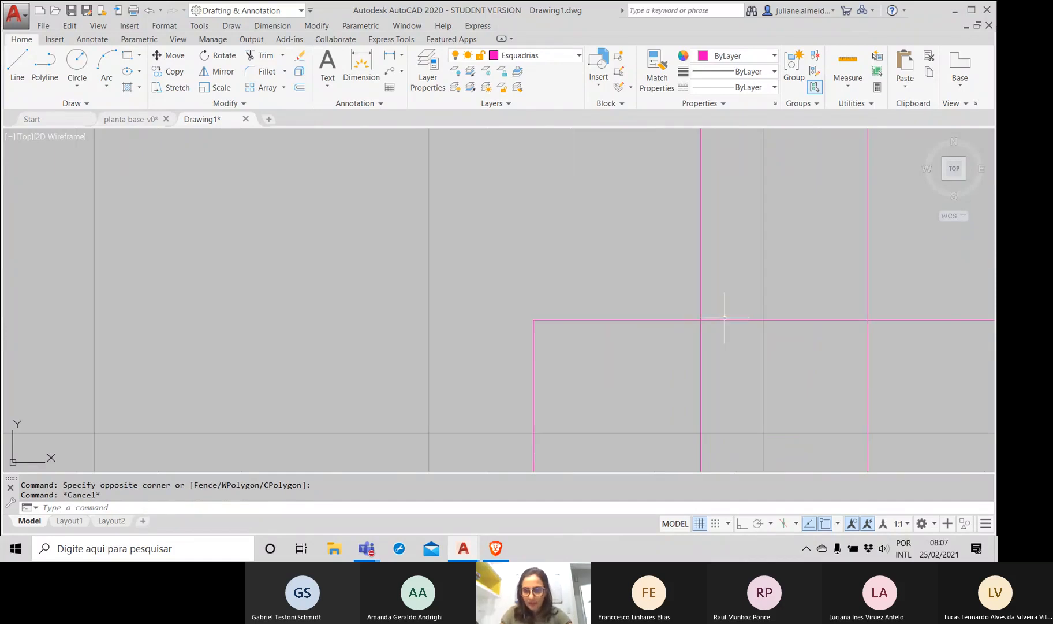
pyautogui.click(68, 62)
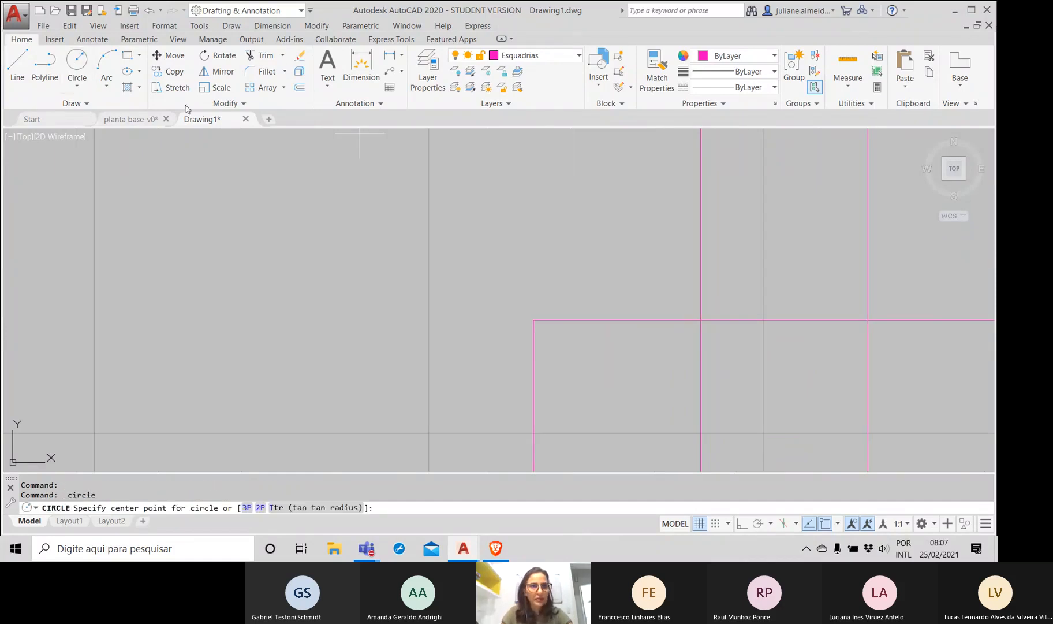
pyautogui.click(700, 319)
pyautogui.click(650, 256)
# Step: Change the color of the circle around the shared corner to dark blue 41,49,137 and deselect it
pyautogui.click(670, 284)
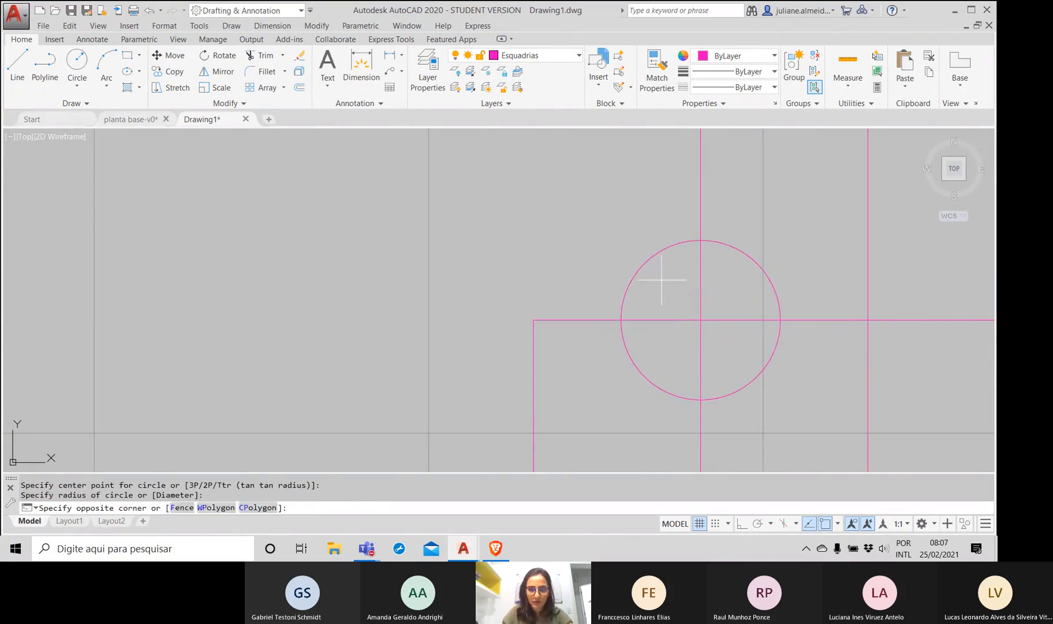
pyautogui.click(642, 245)
pyautogui.click(744, 56)
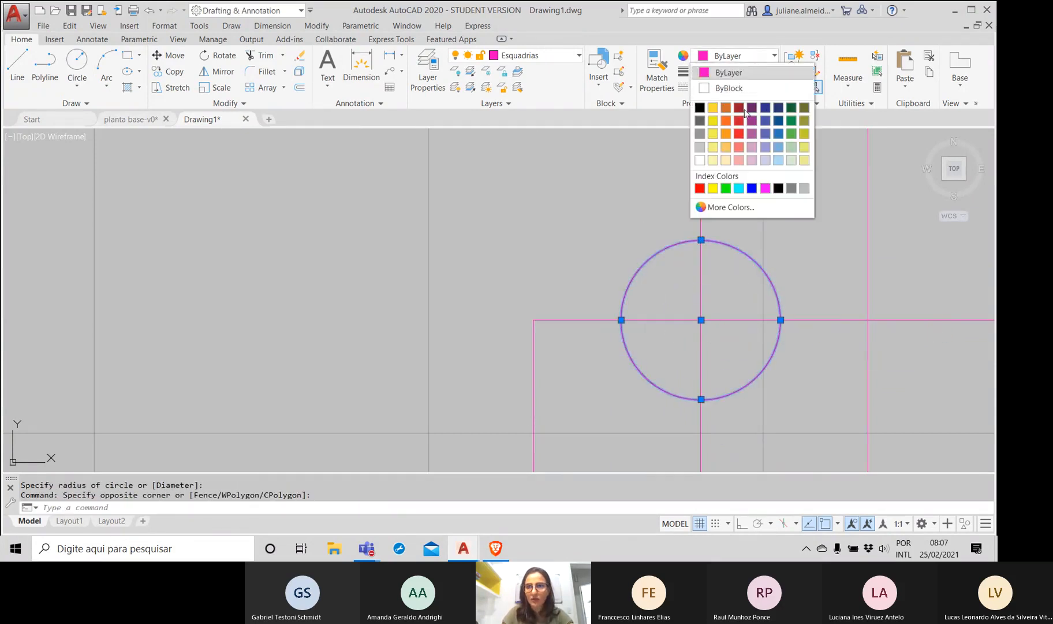
pyautogui.click(766, 108)
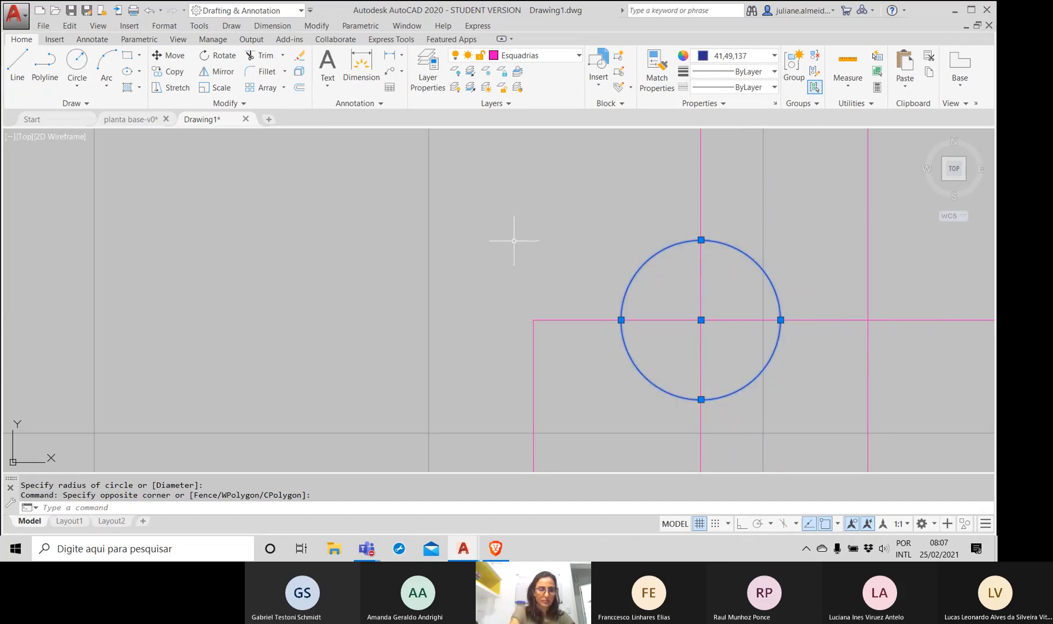
pyautogui.press('Escape')
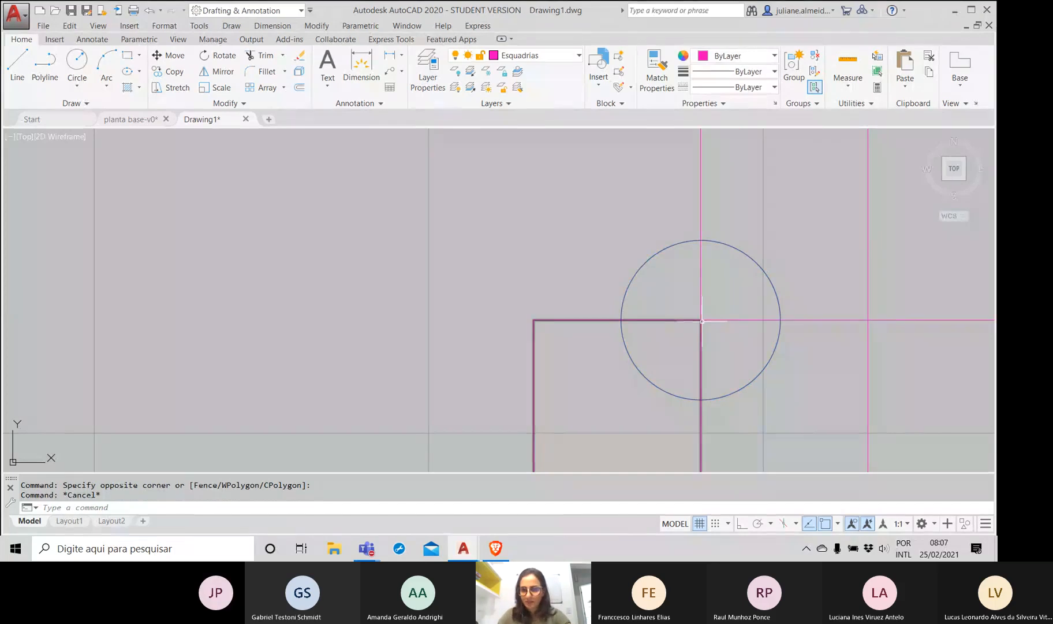
# Step: Erase the dark blue circle around the corner shared by the left small rectangle and the tall rectangle
pyautogui.scroll(-6, 701, 319)
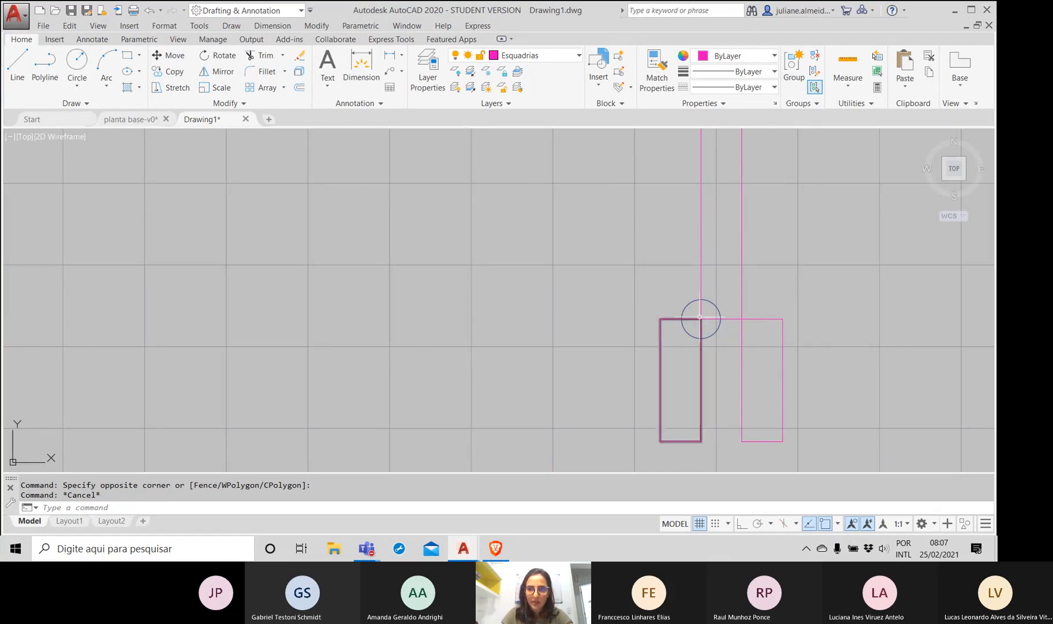
pyautogui.scroll(6, 700, 318)
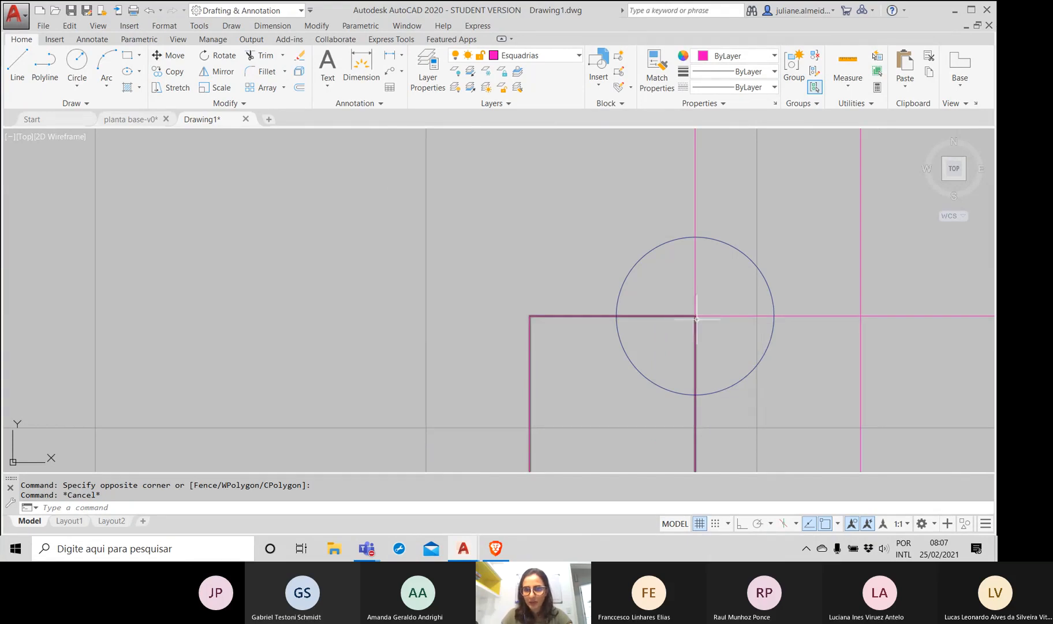
pyautogui.scroll(-6, 694, 315)
pyautogui.scroll(-2, 697, 318)
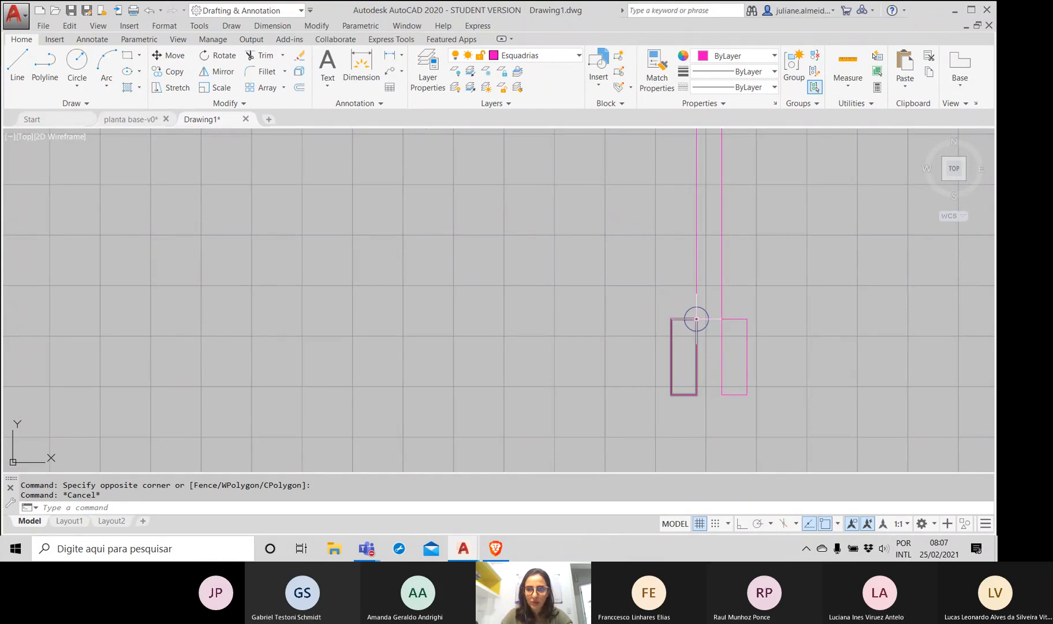
pyautogui.scroll(8, 696, 319)
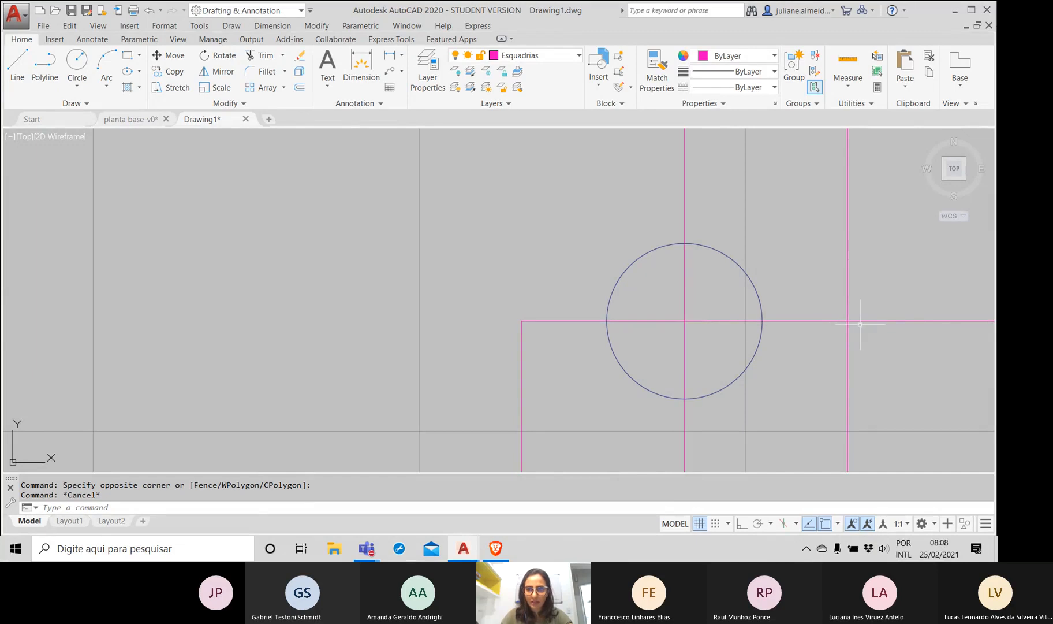
pyautogui.click(750, 401)
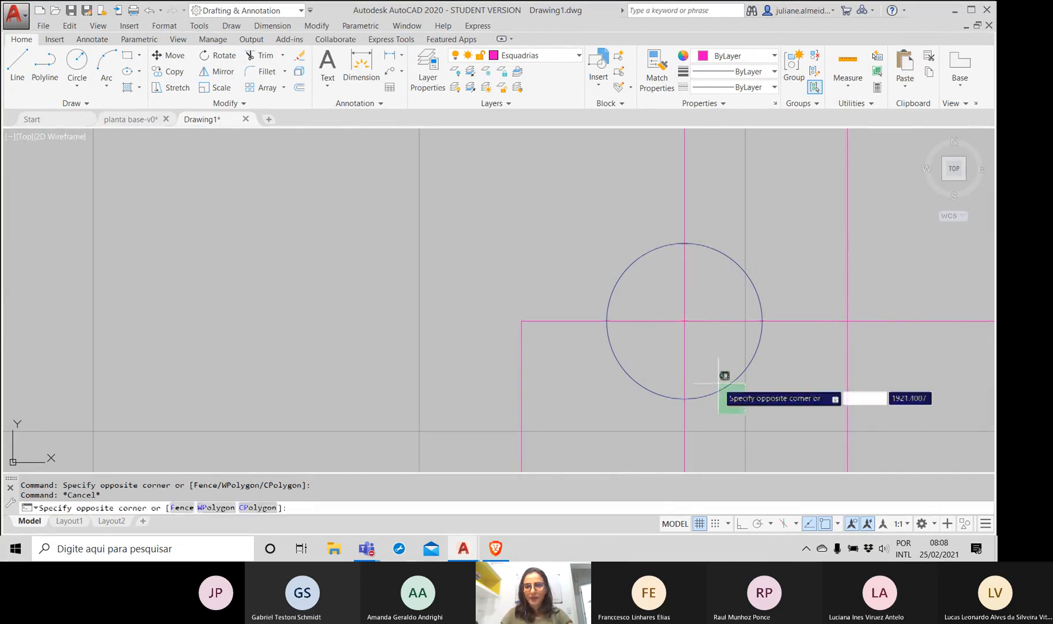
pyautogui.click(721, 378)
pyautogui.press('Delete')
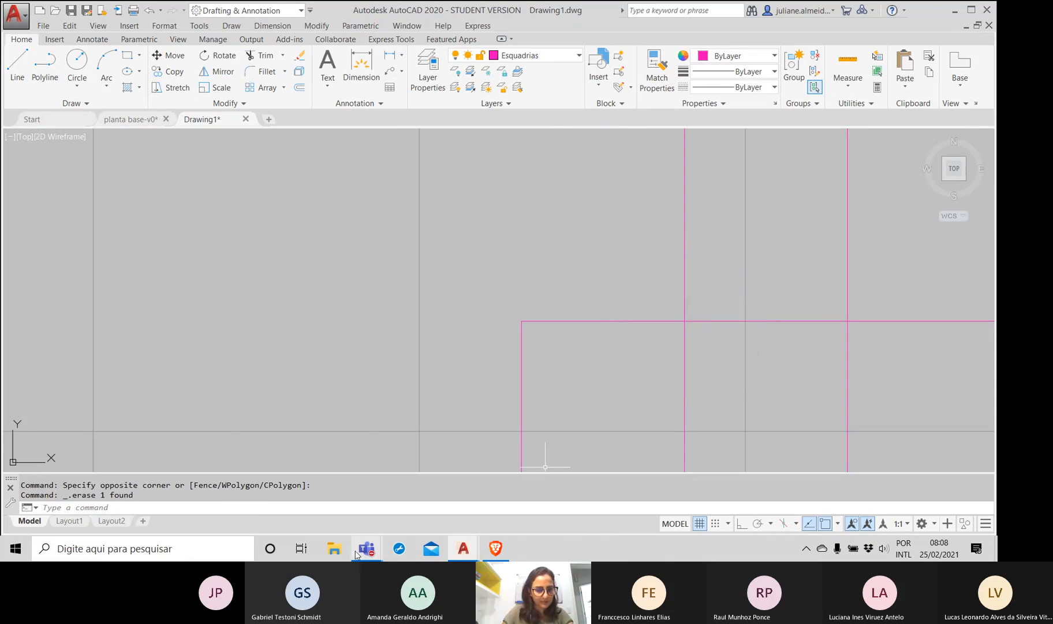
# Step: Switch to the Teams meeting to read the latest chat message, and return to the AutoCAD drawing
pyautogui.moveTo(358, 554)
pyautogui.click(442, 482)
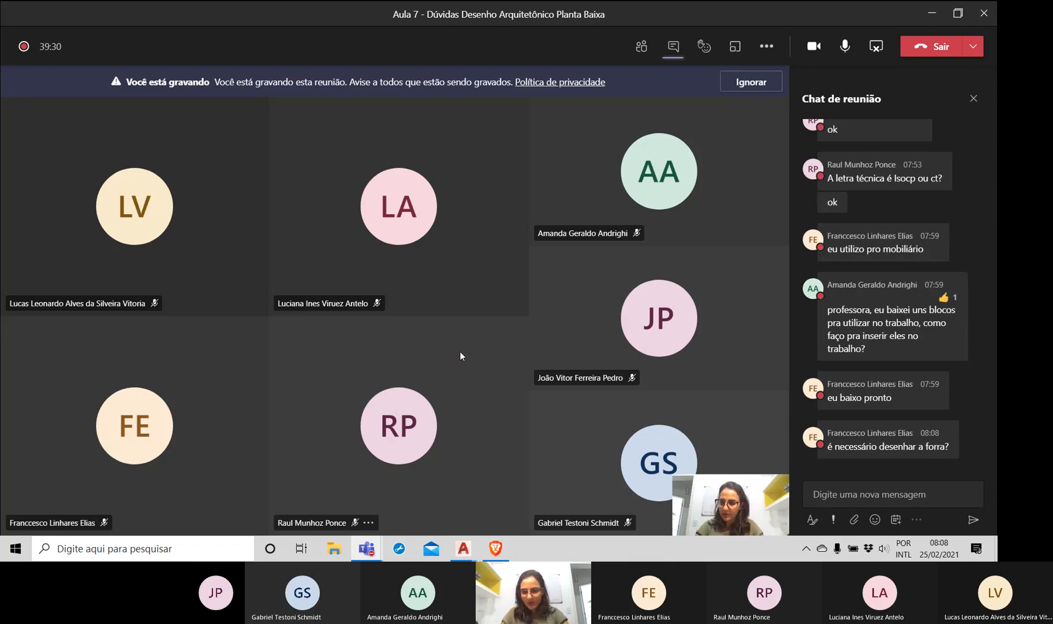
pyautogui.hotkey('alt', 'Tab')
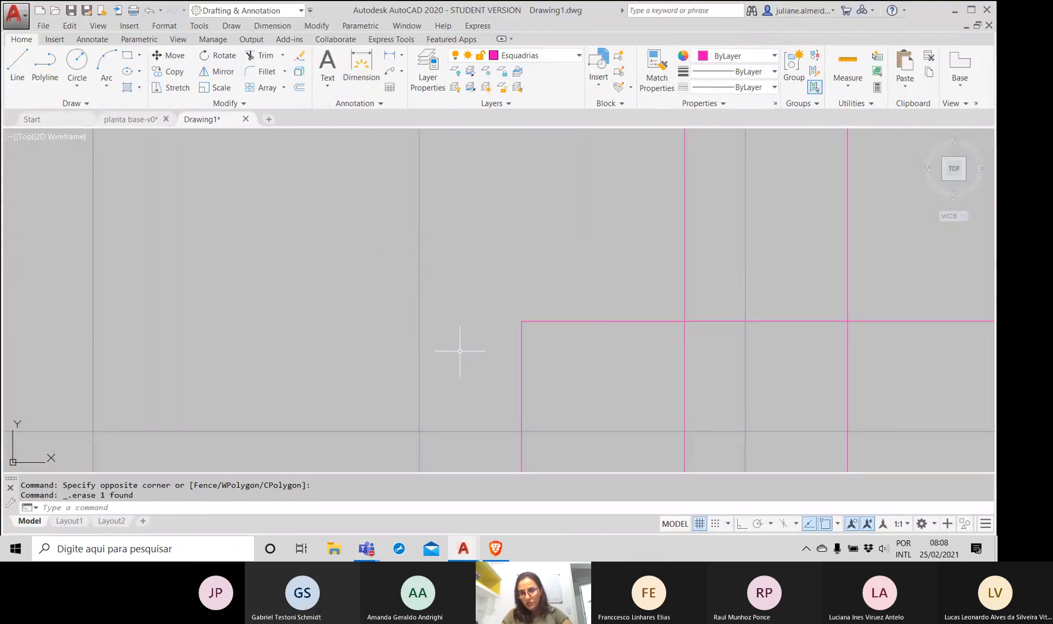
pyautogui.scroll(-5, 465, 355)
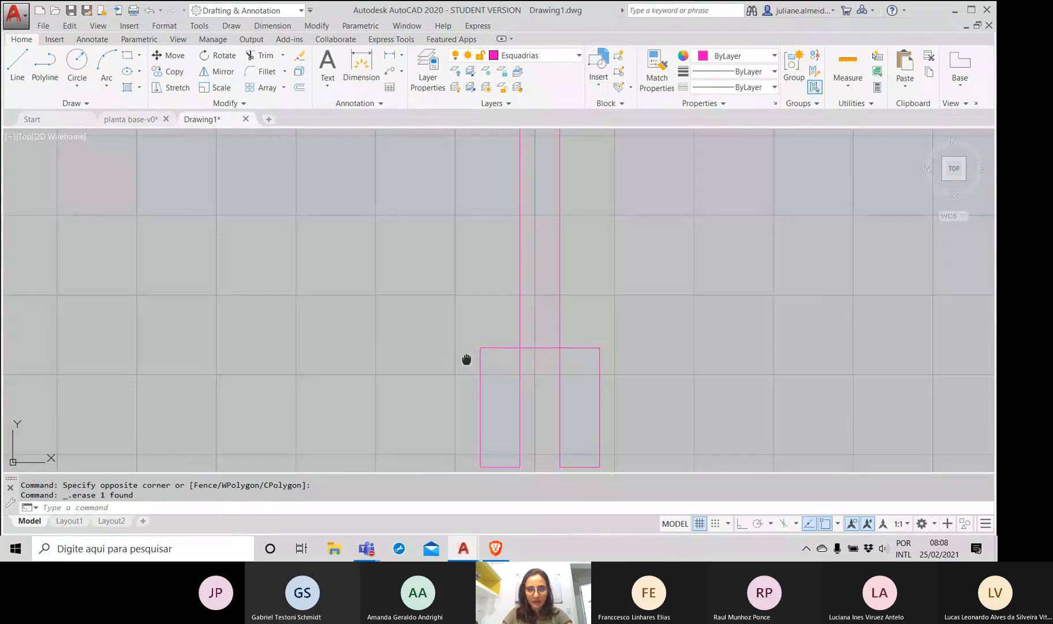
pyautogui.click(622, 347)
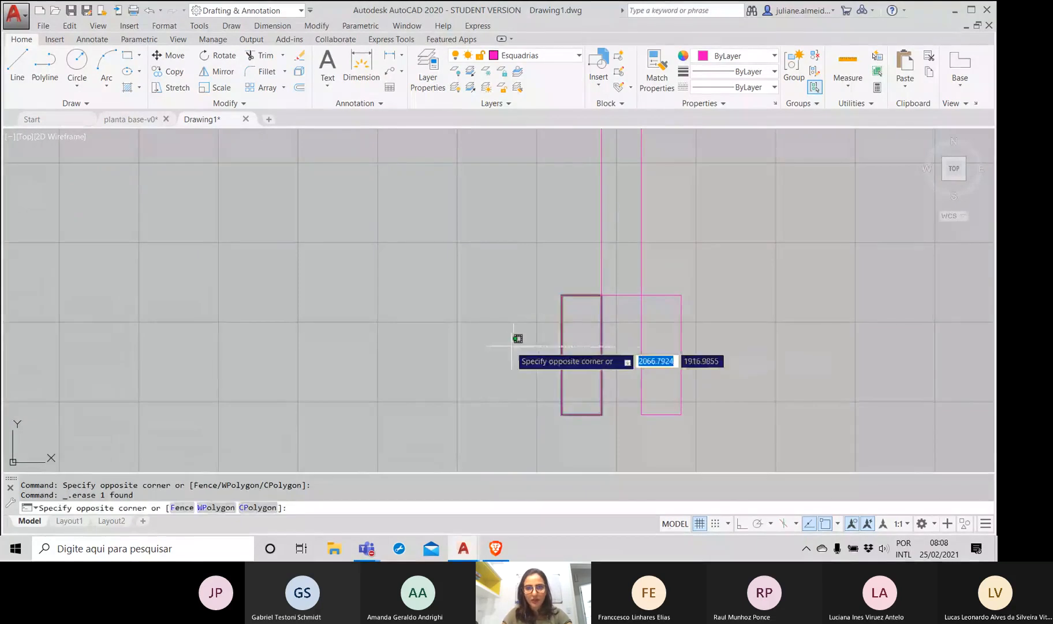
pyautogui.click(508, 346)
pyautogui.scroll(-3, 467, 383)
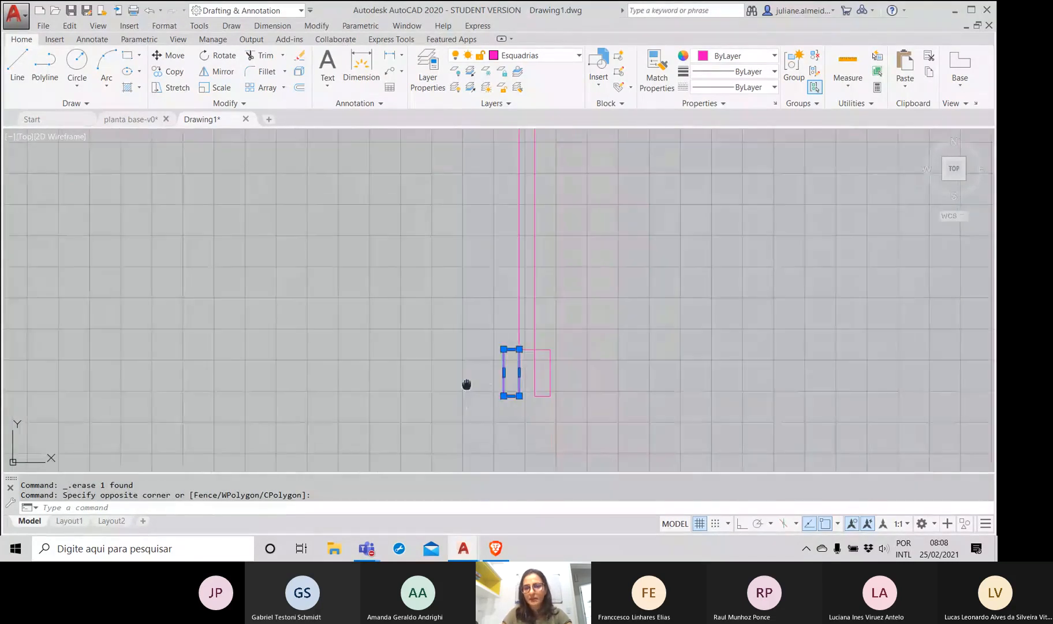
pyautogui.moveTo(465, 383); pyautogui.dragTo(609, 365, button='middle')
pyautogui.scroll(-2, 608, 364)
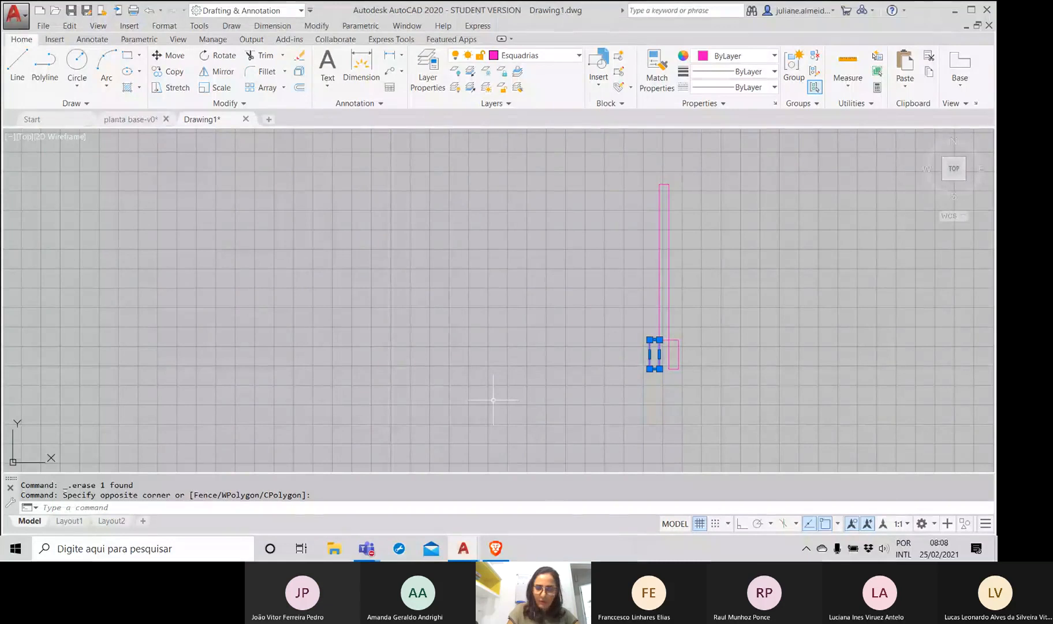
pyautogui.press('Escape')
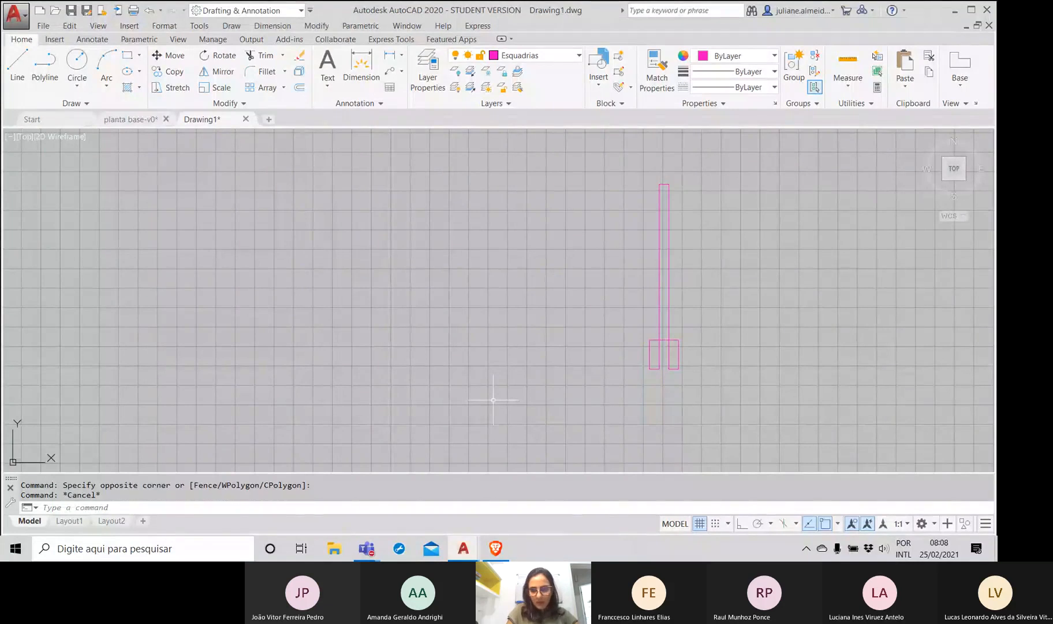
# Step: Move the left 5 by 15 rectangle from its upper-right corner by a displacement of -80,0
pyautogui.scroll(2, 653, 347)
pyautogui.click(654, 346)
pyautogui.click(602, 444)
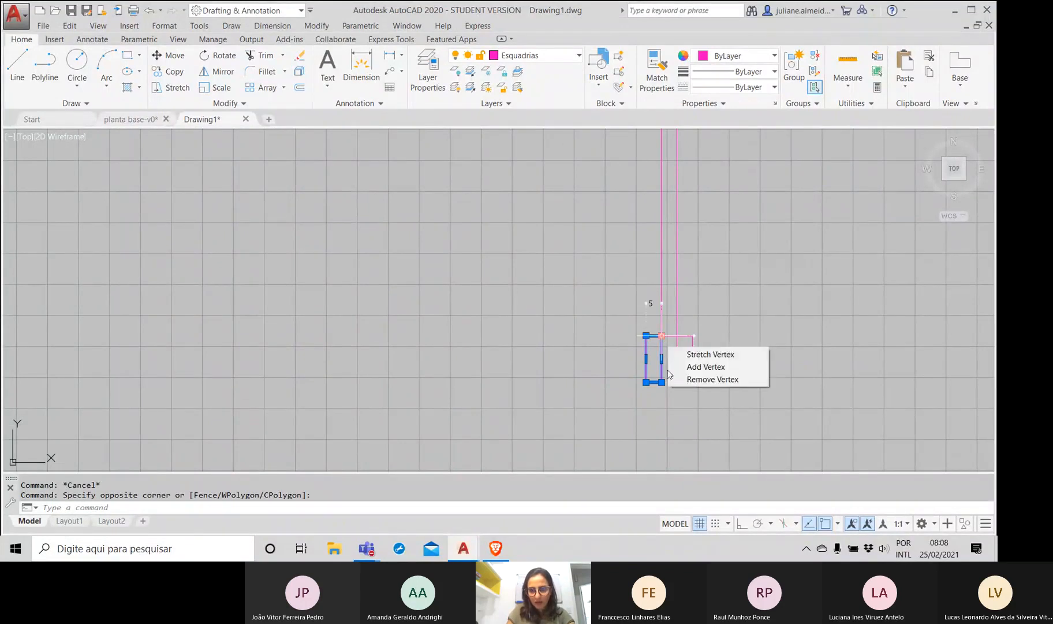
pyautogui.scroll(5, 664, 323)
pyautogui.moveTo(704, 331); pyautogui.dragTo(595, 338, button='middle')
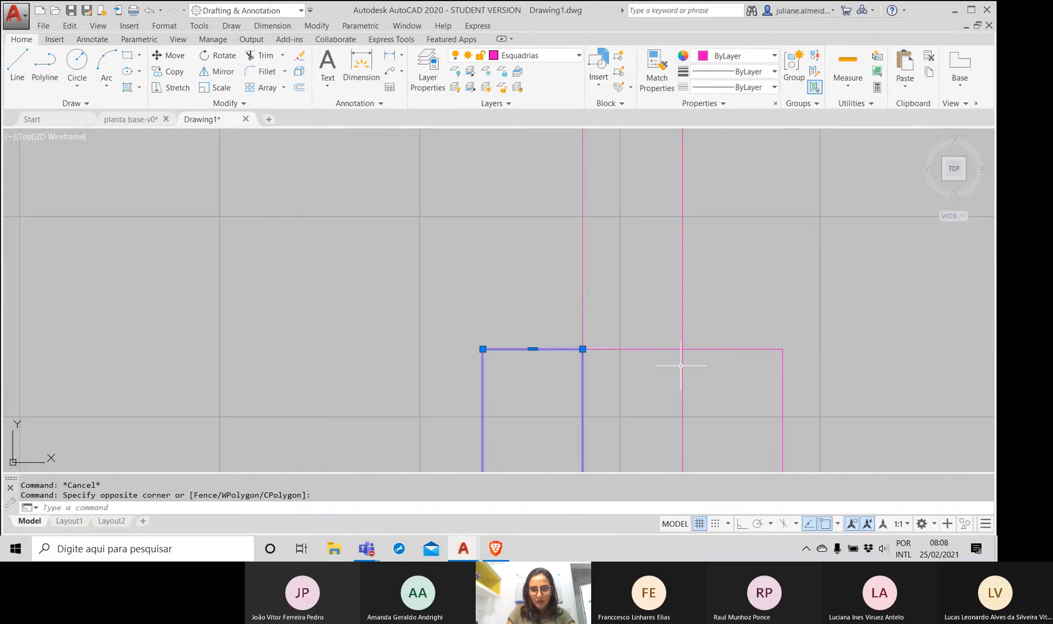
pyautogui.scroll(-3, 682, 366)
pyautogui.moveTo(680, 366); pyautogui.dragTo(723, 339, button='middle')
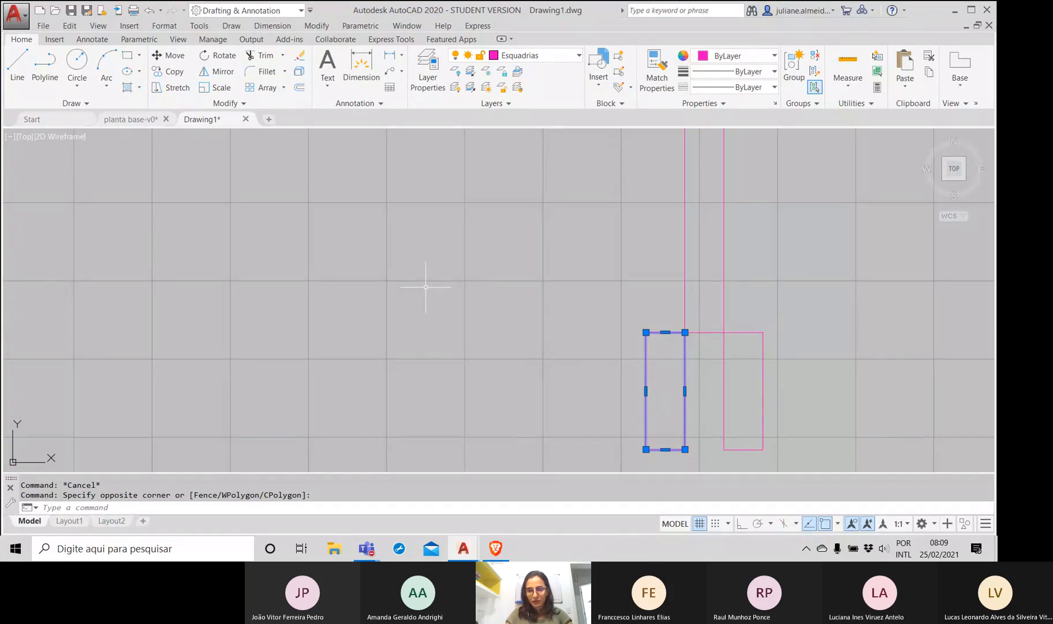
pyautogui.write('mov')
pyautogui.press('Return')
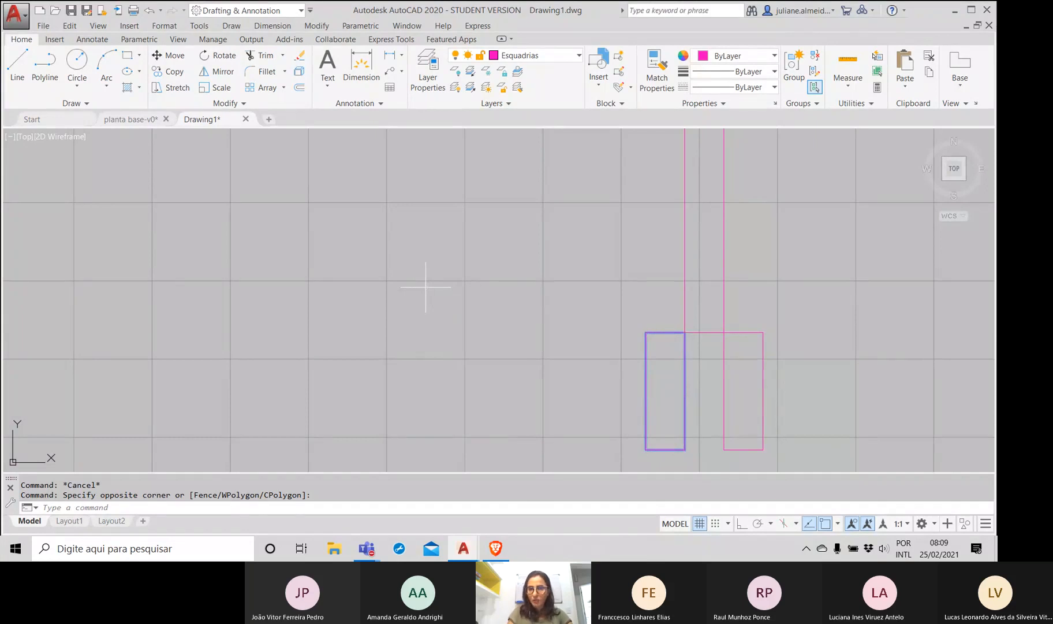
pyautogui.click(685, 333)
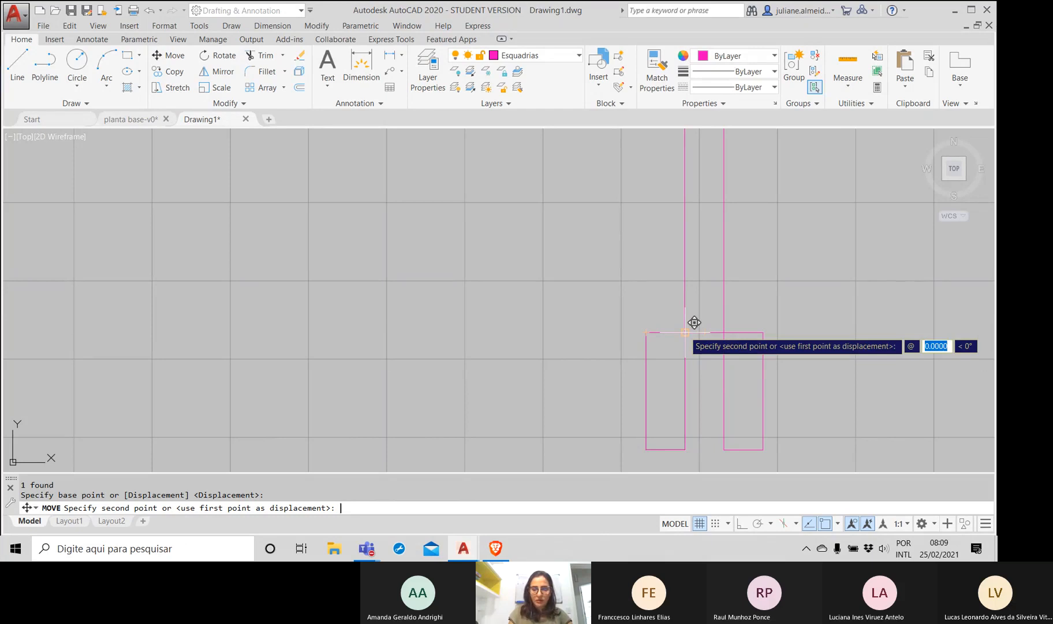
pyautogui.write('-80')
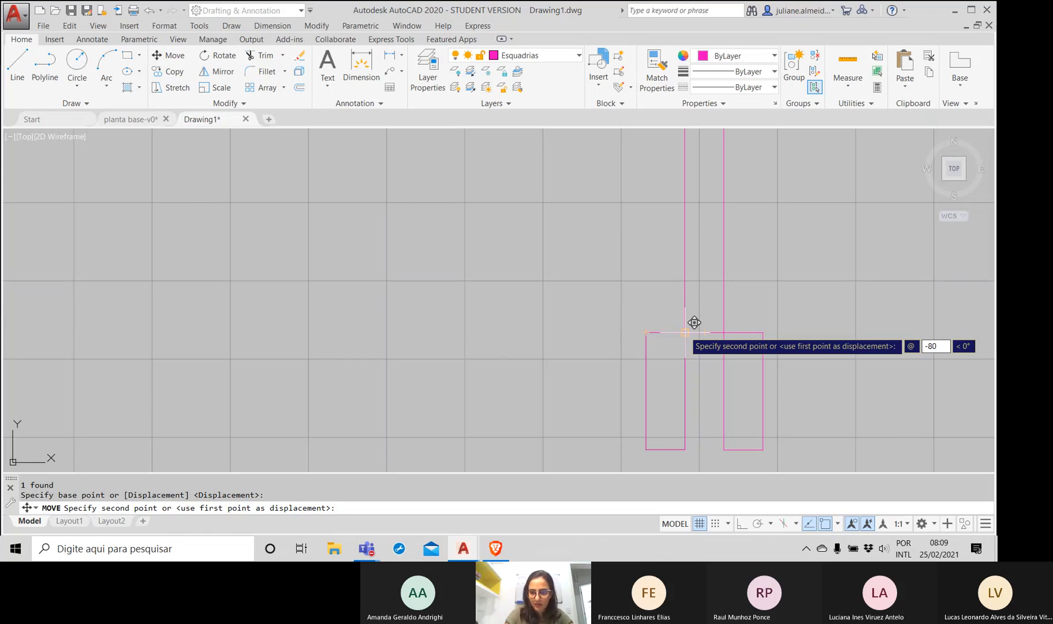
pyautogui.press('Tab')
pyautogui.write('0')
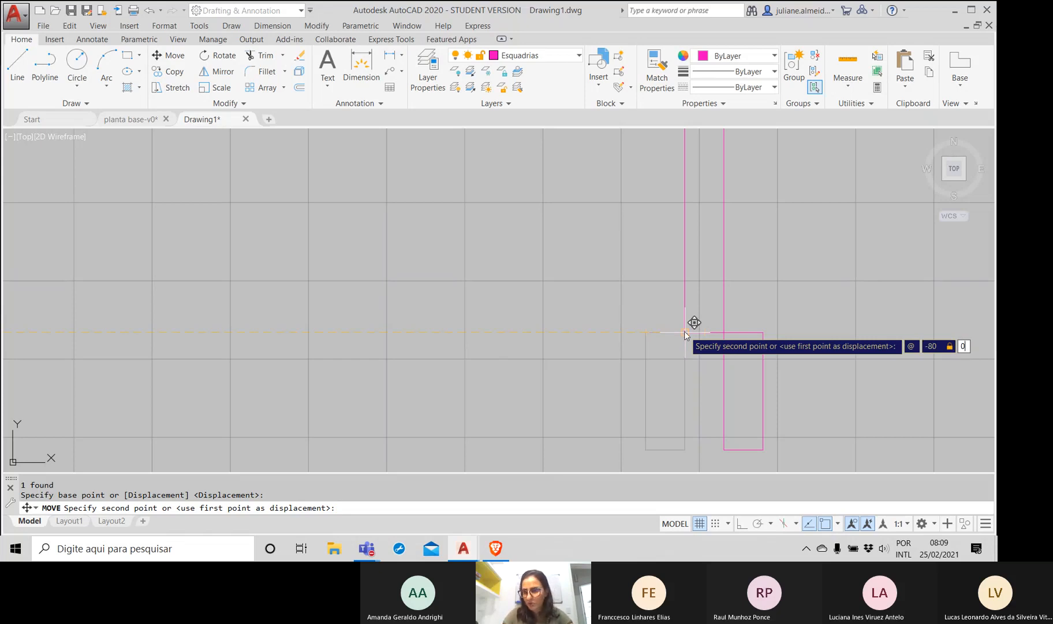
pyautogui.press('Return')
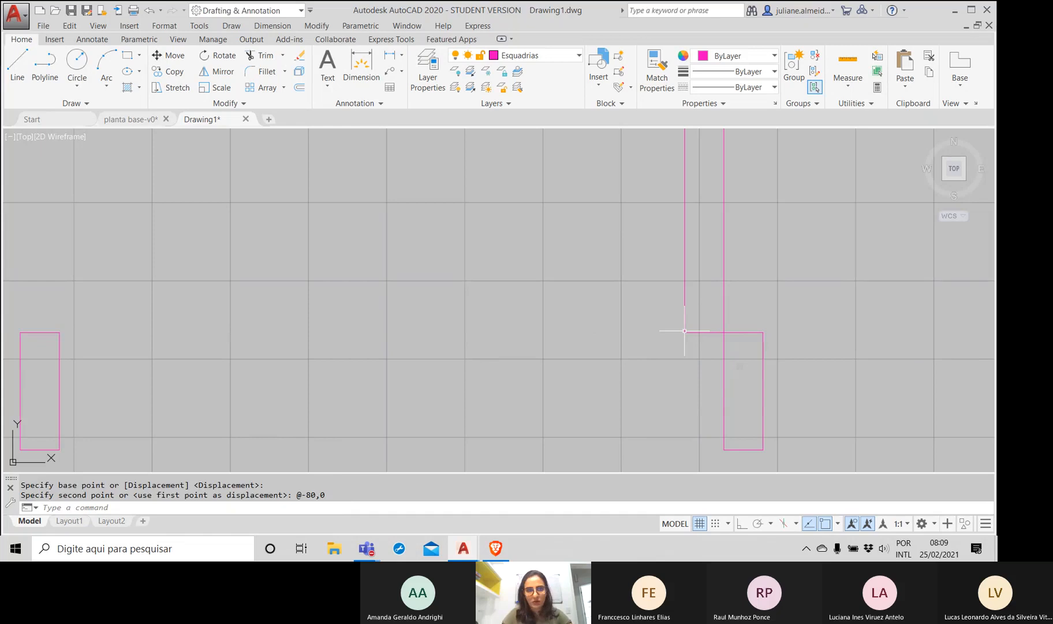
# Step: Draw a diagonal line from the tall rectangle's upper-left corner to the upper-right corner of the moved small rectangle
pyautogui.scroll(-4, 579, 320)
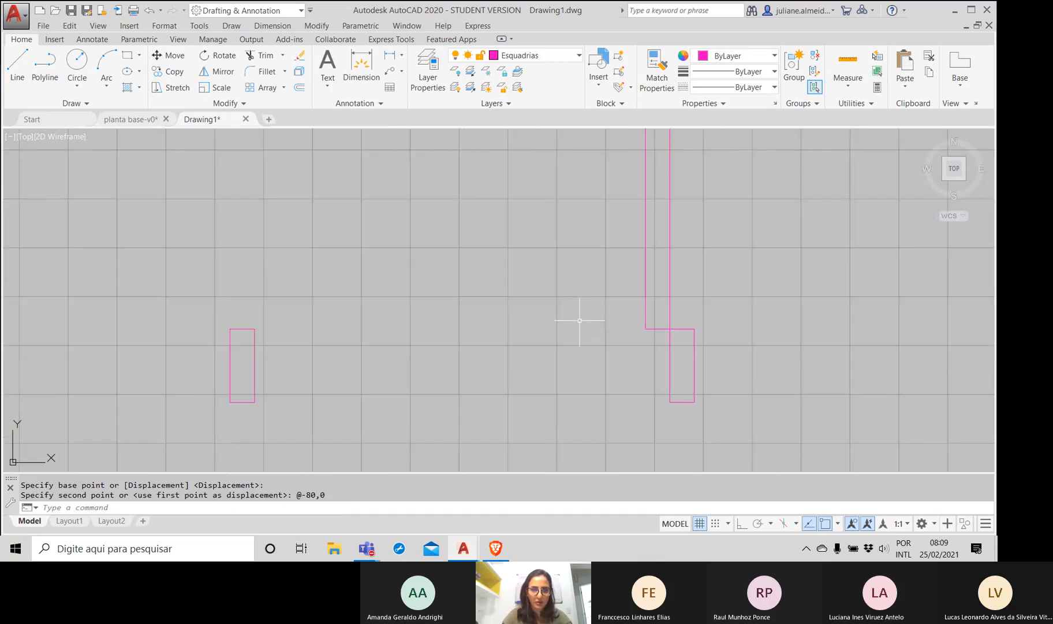
pyautogui.moveTo(560, 313); pyautogui.dragTo(597, 354, button='middle')
pyautogui.scroll(-2, 598, 369)
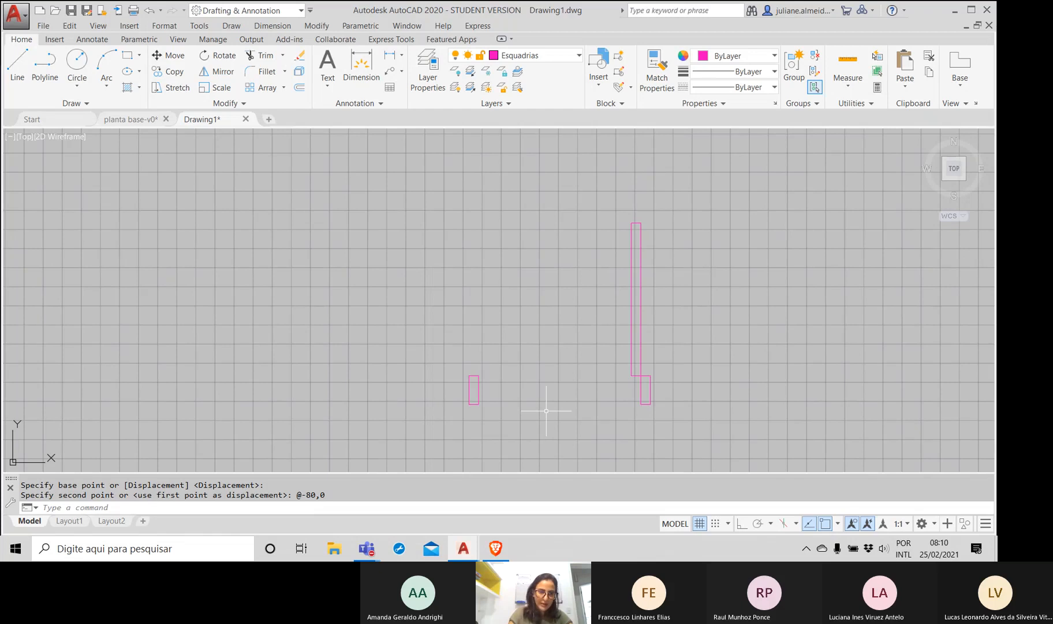
pyautogui.write('line')
pyautogui.press('Return')
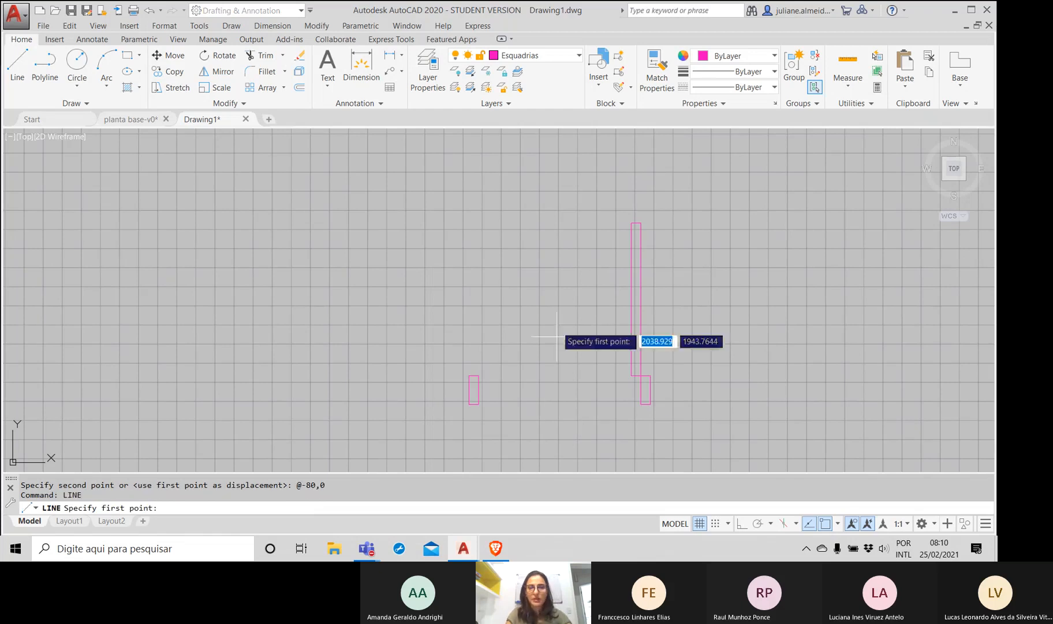
pyautogui.click(631, 223)
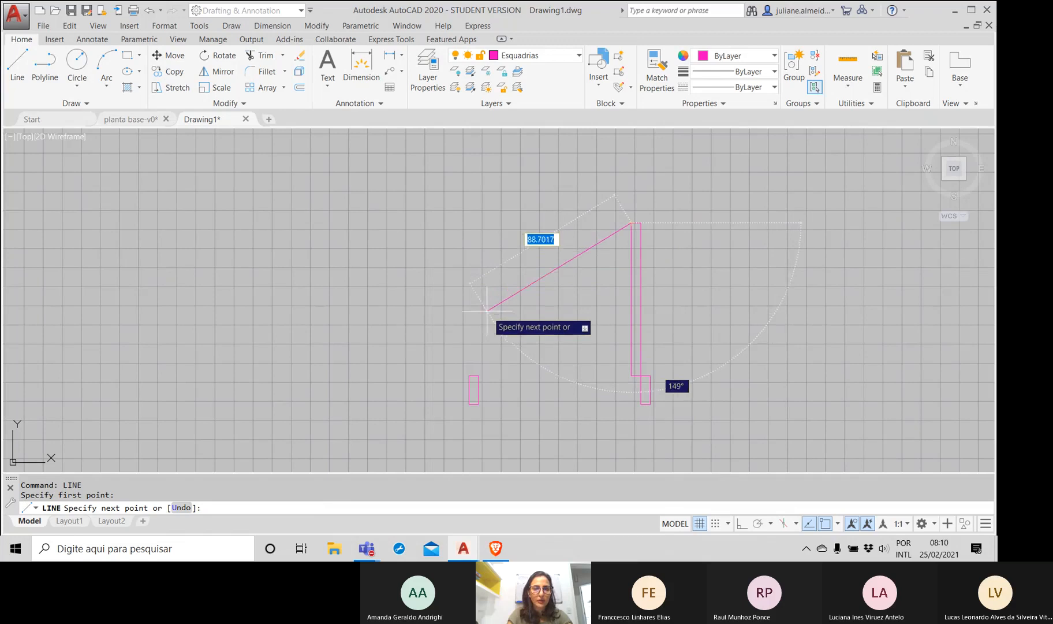
pyautogui.click(477, 372)
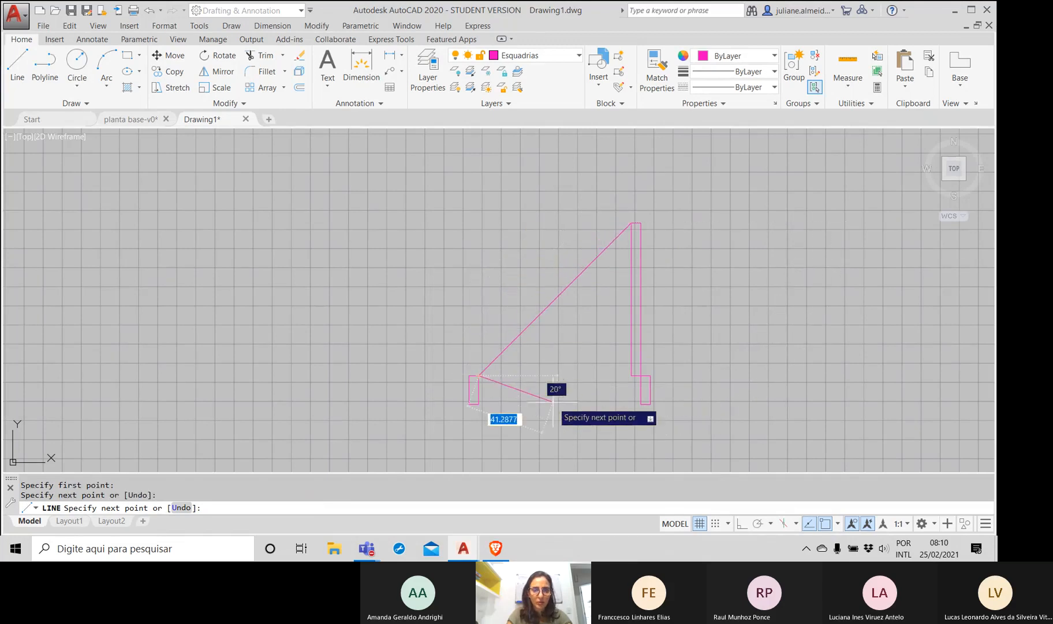
pyautogui.press('Return')
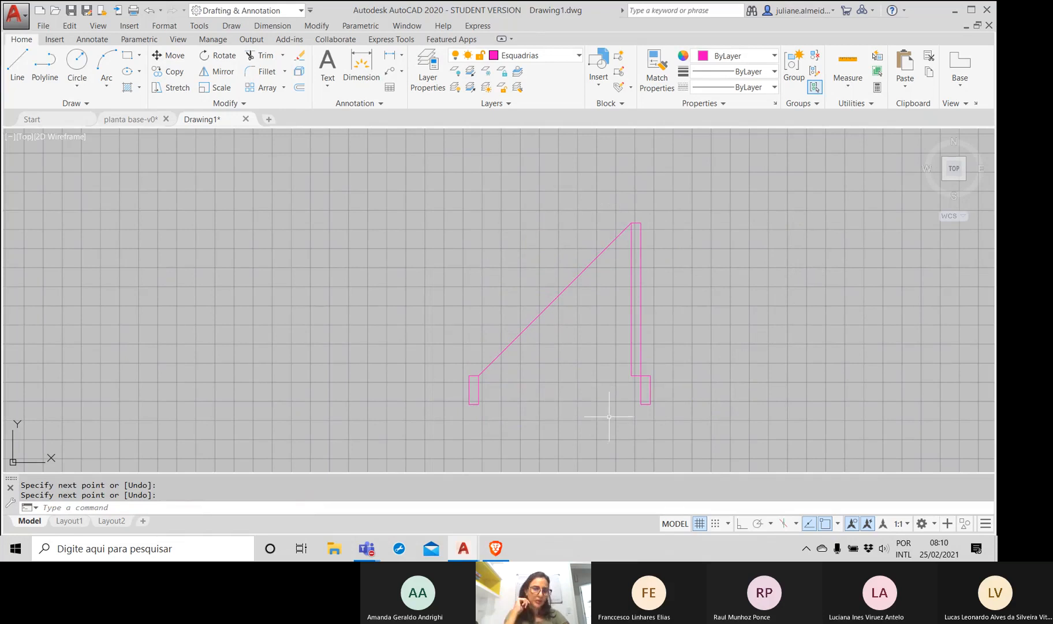
# Step: Copy the tall rectangle and both small rectangles, without the diagonal line, to the empty area right of the original door
pyautogui.scroll(-2, 612, 407)
pyautogui.moveTo(612, 407); pyautogui.dragTo(435, 358, button='middle')
pyautogui.moveTo(528, 381); pyautogui.dragTo(418, 375, button='middle')
pyautogui.click(384, 372)
pyautogui.click(326, 347)
pyautogui.click(260, 379)
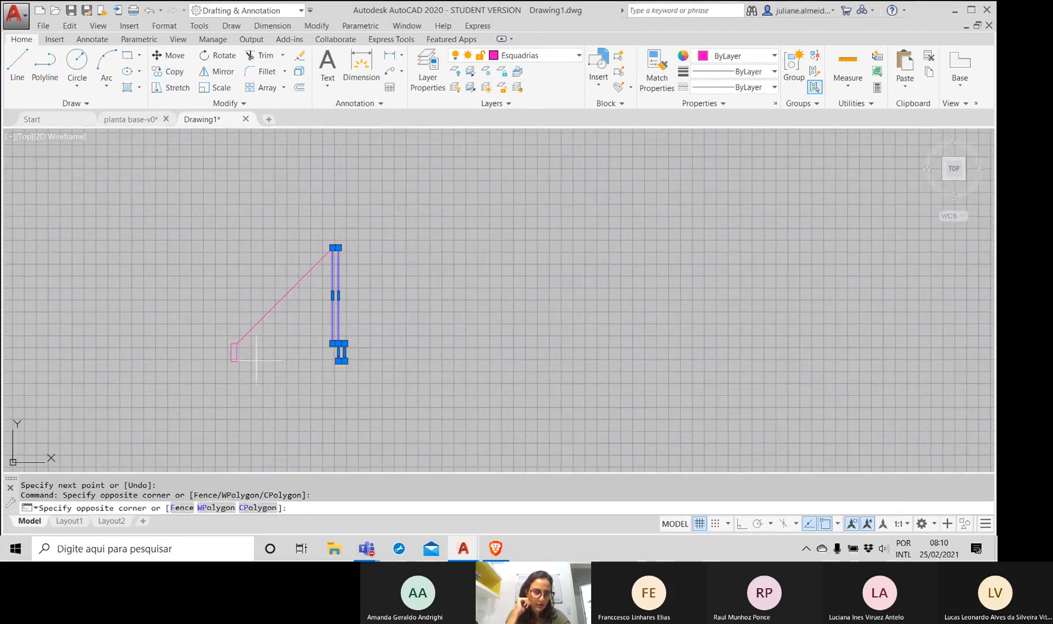
pyautogui.click(210, 335)
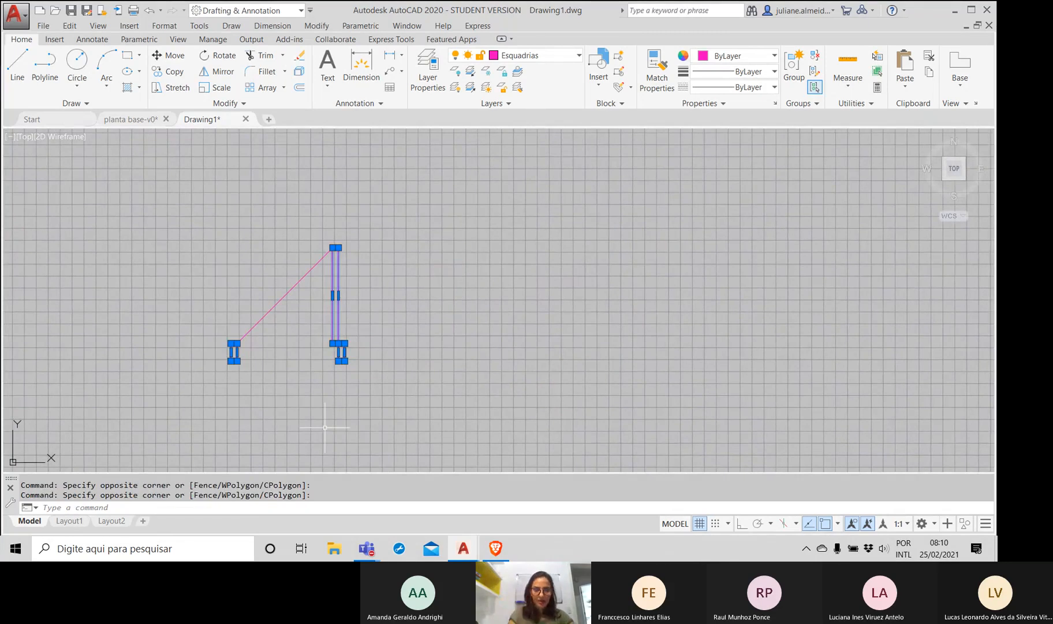
pyautogui.write('co')
pyautogui.press('Return')
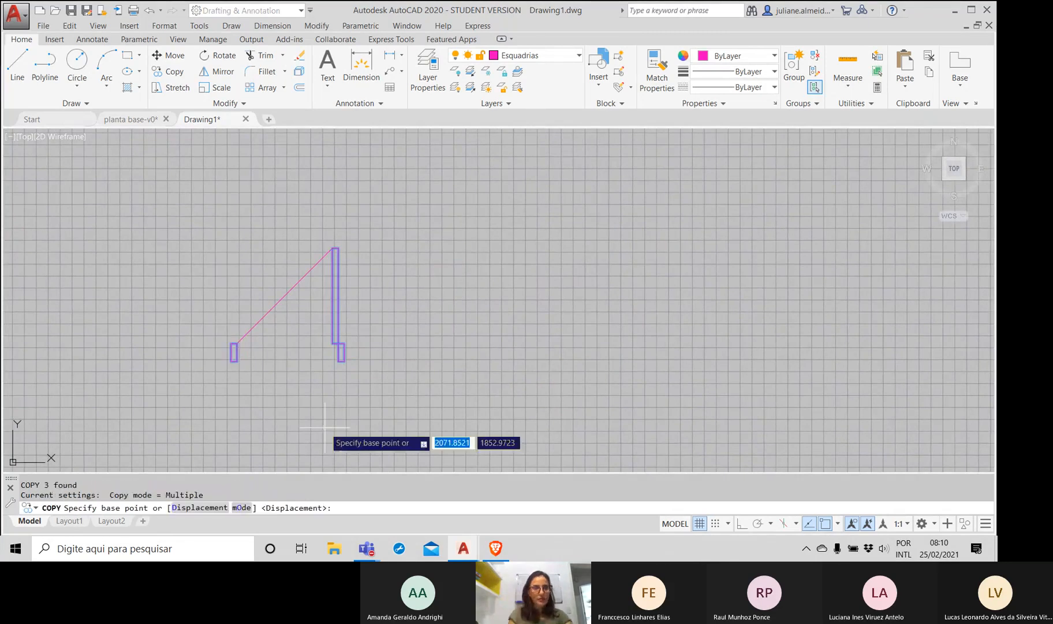
pyautogui.click(346, 345)
pyautogui.click(603, 346)
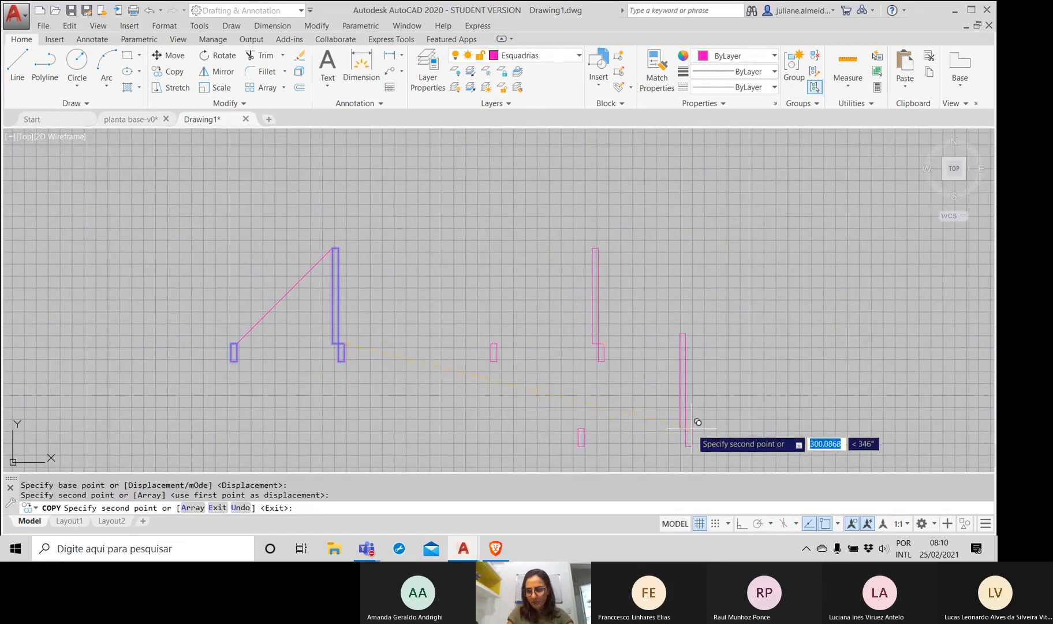
pyautogui.press('Return')
pyautogui.scroll(2, 564, 323)
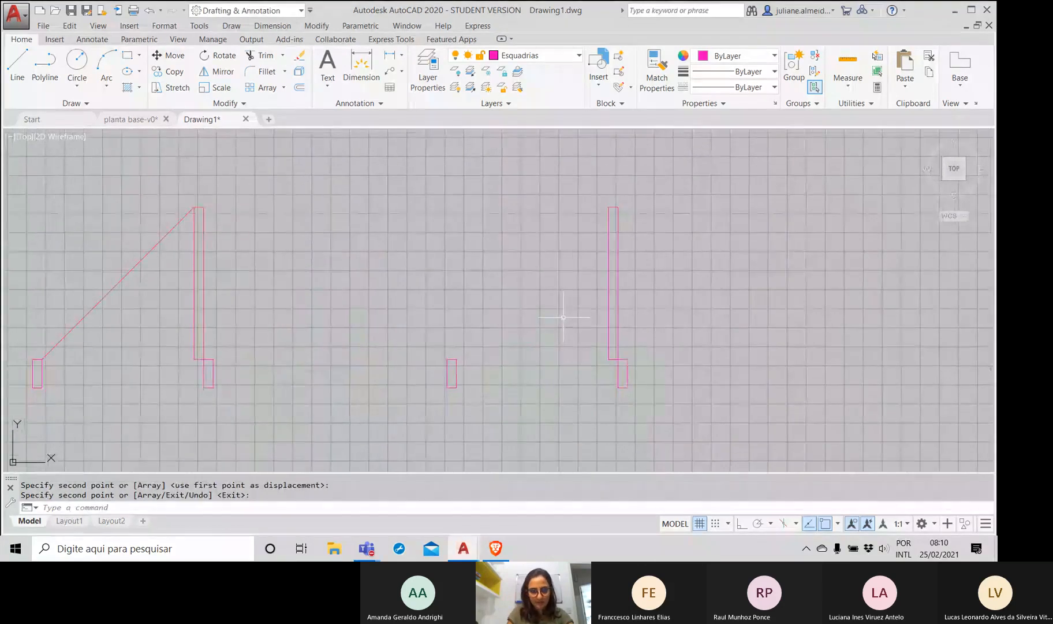
pyautogui.moveTo(564, 316)
pyautogui.mouseDown(button='middle')
pyautogui.moveTo(538, 331)
pyautogui.moveTo(593, 335)
pyautogui.mouseUp(button='middle')
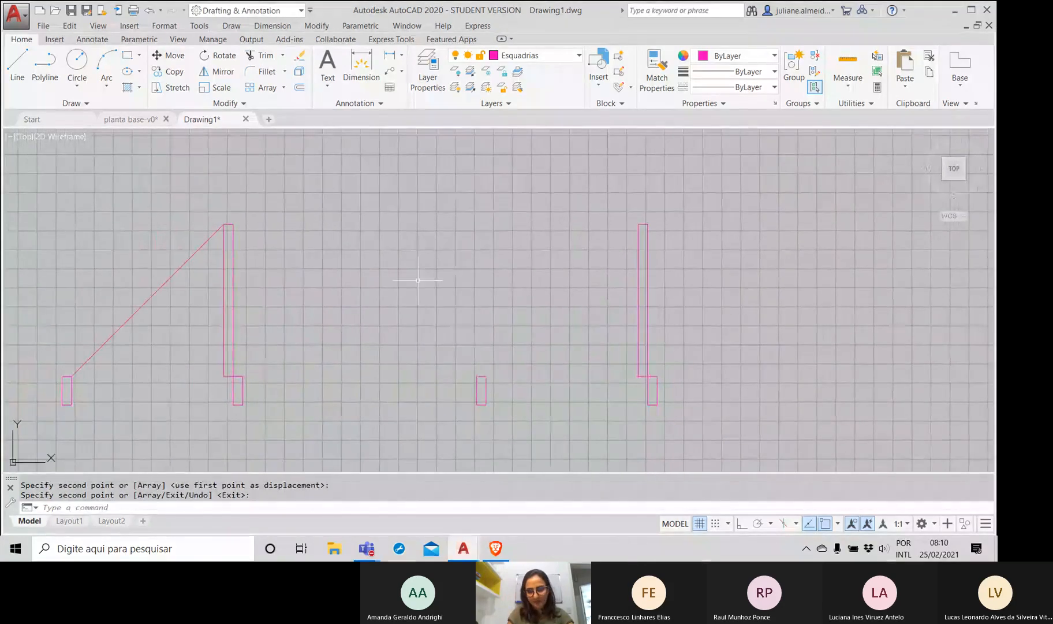
pyautogui.write('ar')
pyautogui.press('Return')
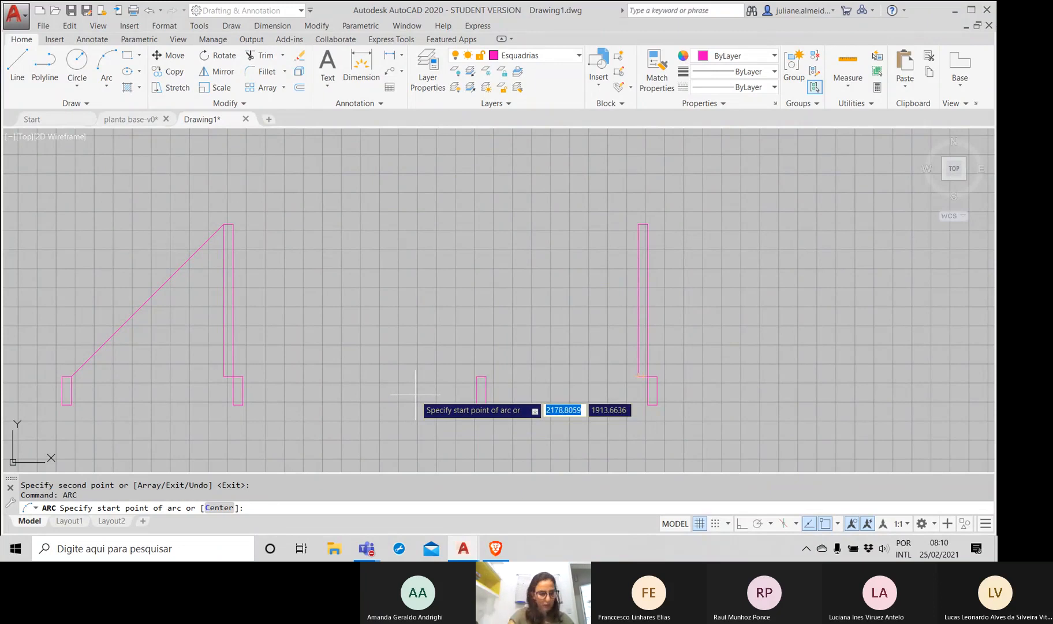
pyautogui.write('c')
pyautogui.press('Return')
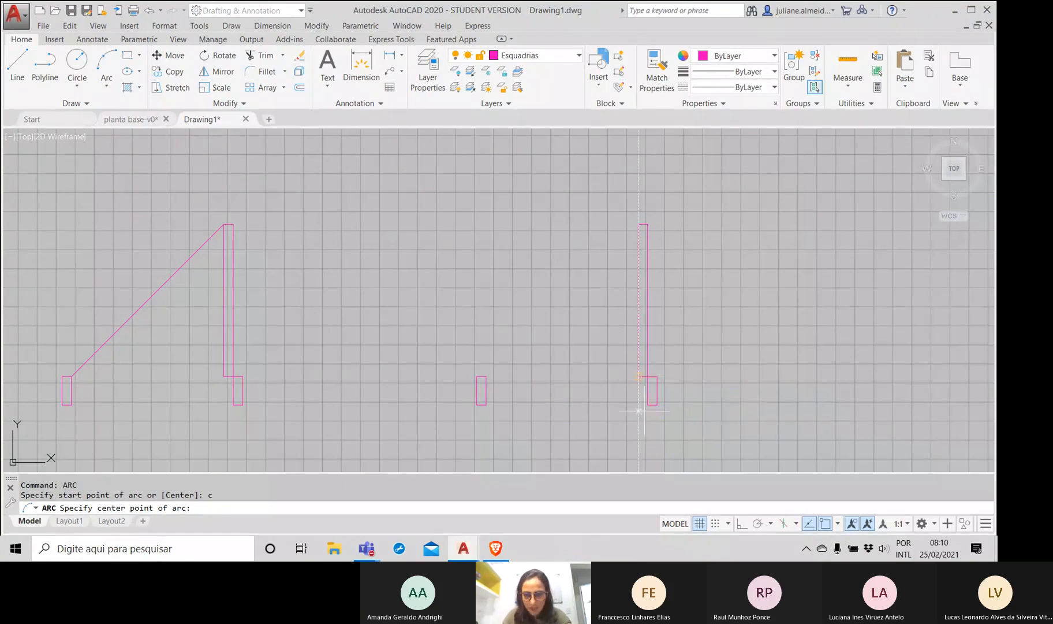
pyautogui.click(638, 376)
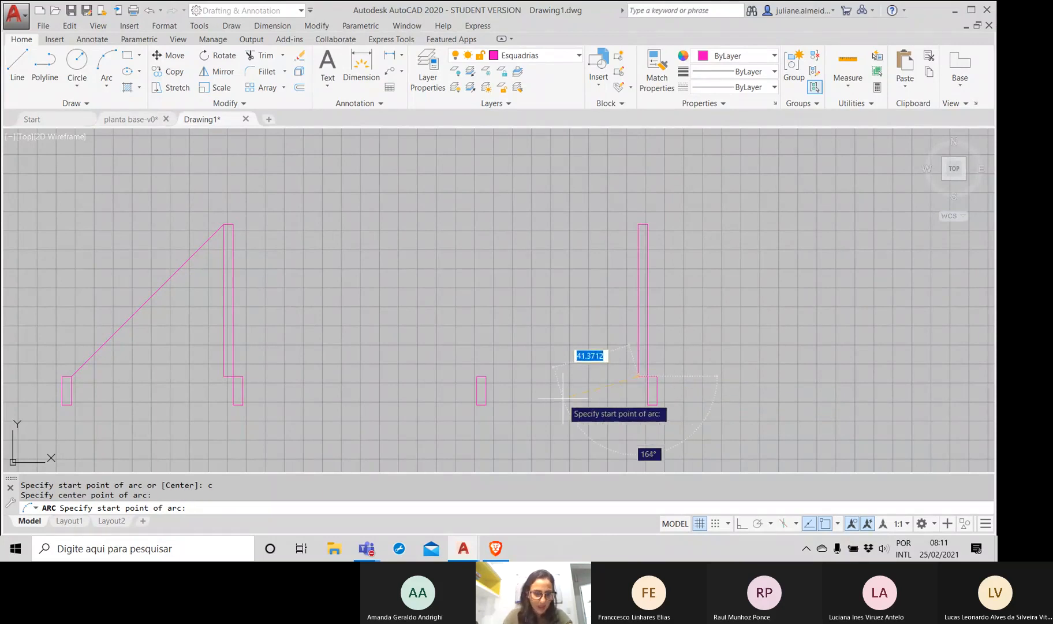
pyautogui.click(486, 376)
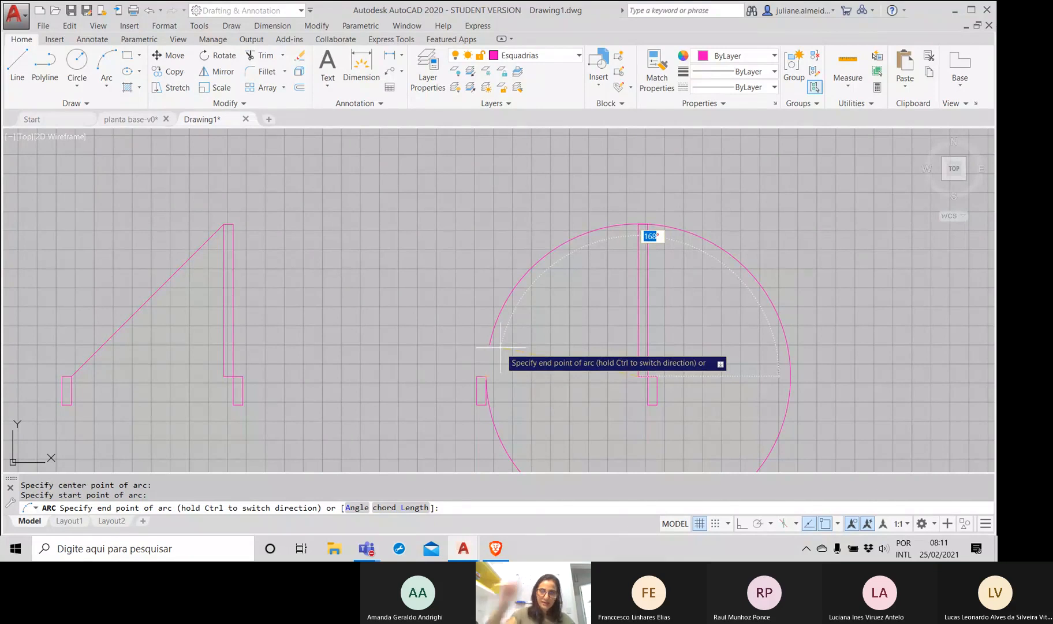
pyautogui.press('Escape')
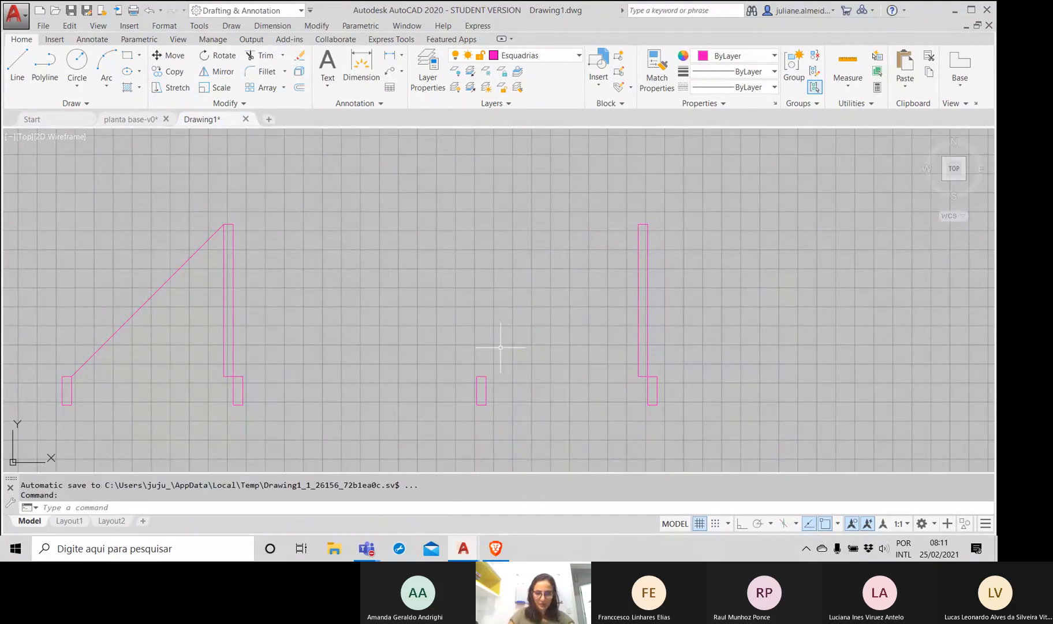
# Step: Draw a center-based arc around the copied tall rectangle's lower-left corner, from its upper-left corner to the small left rectangle's upper-right corner
pyautogui.write('arc')
pyautogui.press('Return')
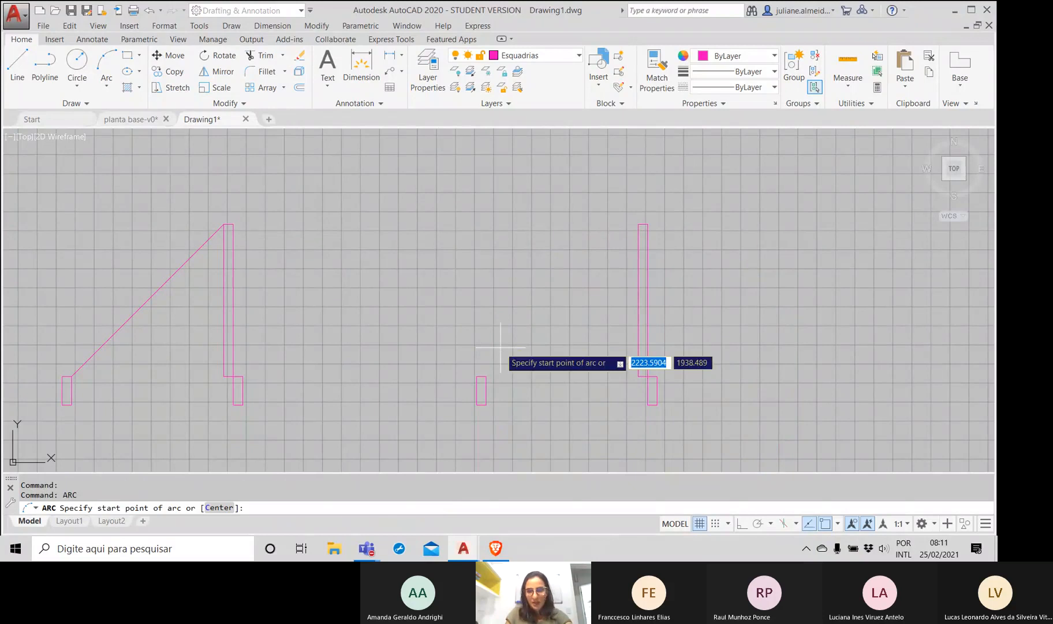
pyautogui.write('c')
pyautogui.press('Return')
pyautogui.click(638, 376)
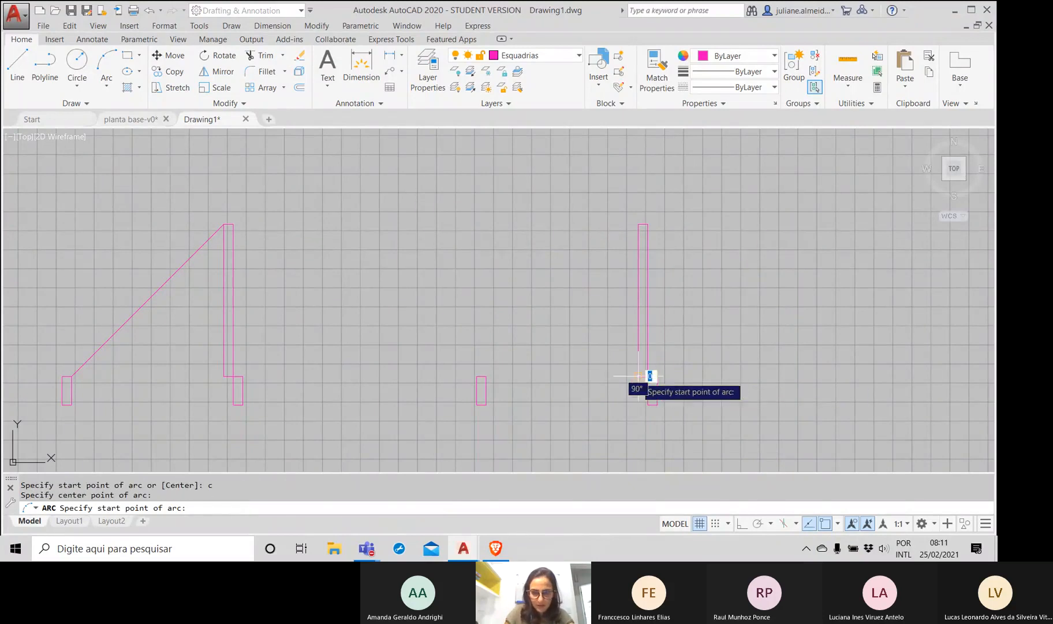
pyautogui.click(638, 223)
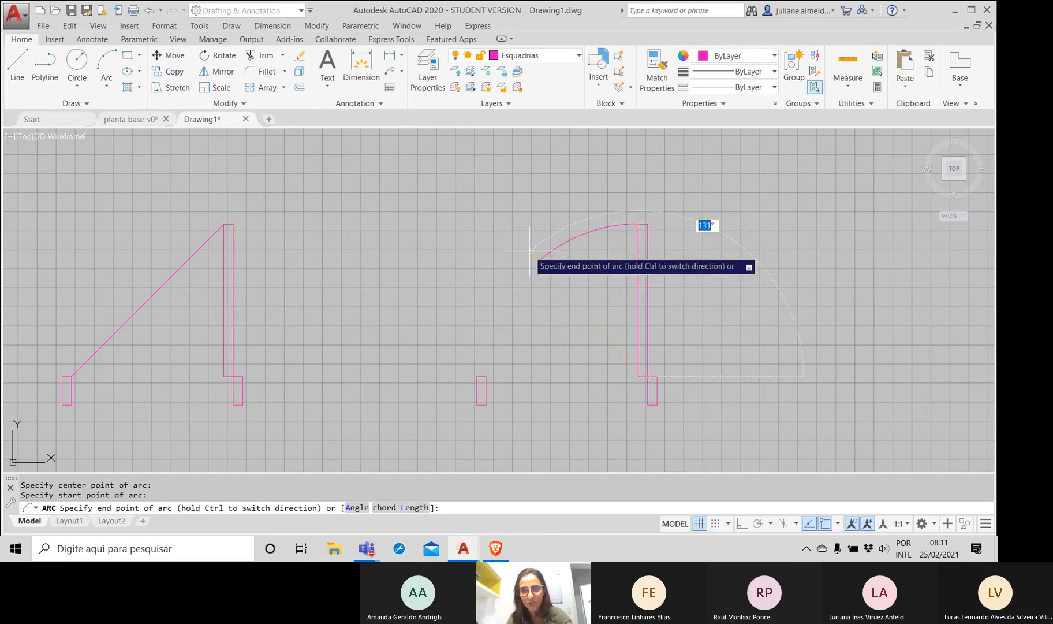
pyautogui.click(487, 374)
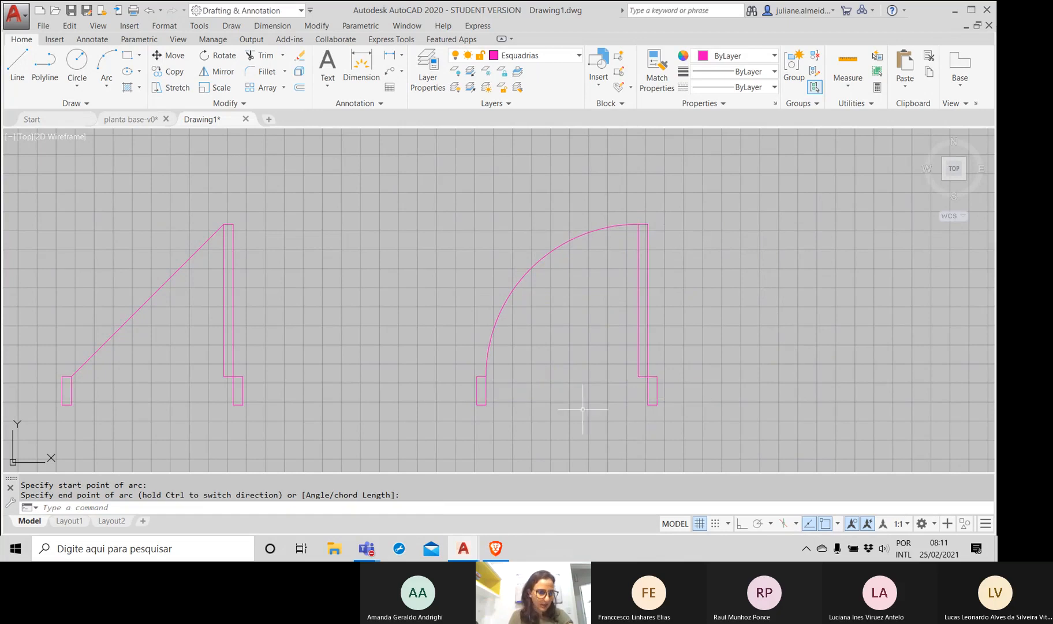
# Step: Copy the arc door's tall rectangle and both small rectangles, without the arc, to the empty area right of it
pyautogui.scroll(-2, 503, 367)
pyautogui.moveTo(503, 367); pyautogui.dragTo(616, 317, button='middle')
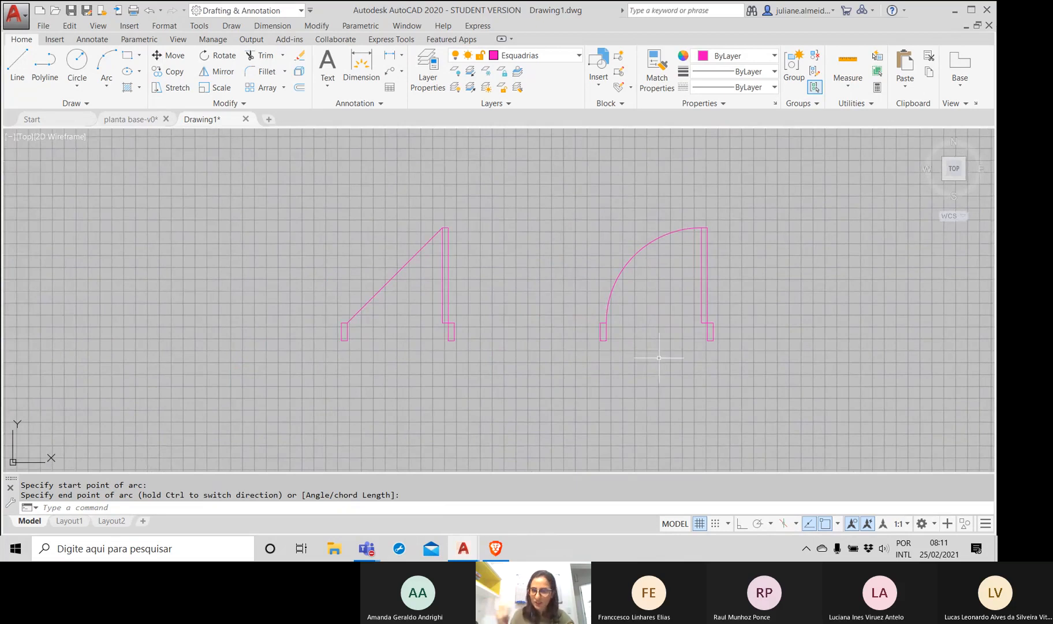
pyautogui.moveTo(664, 332); pyautogui.dragTo(618, 364, button='middle')
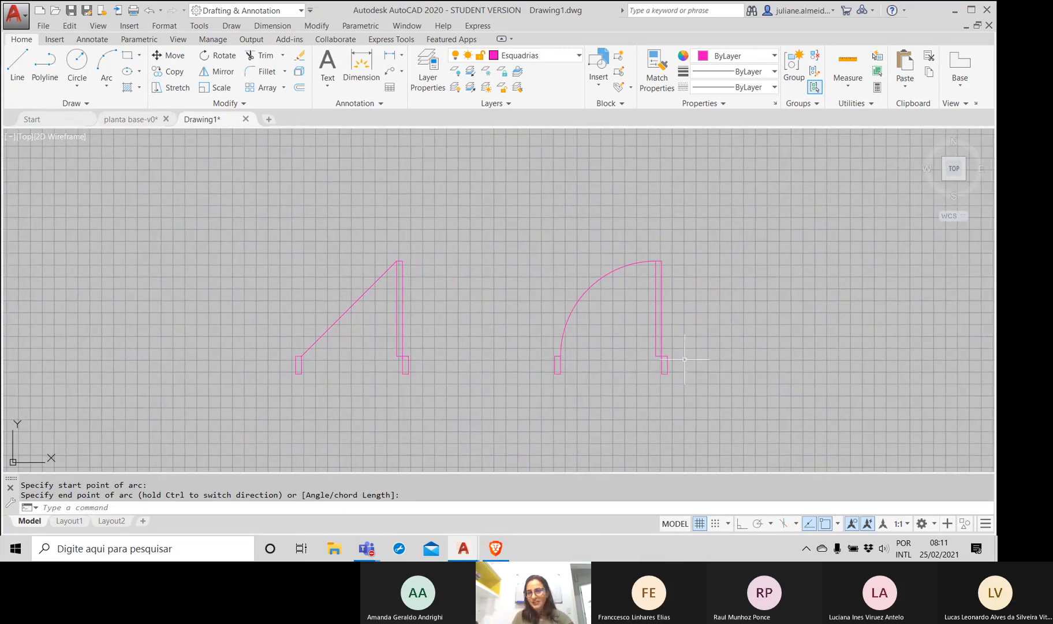
pyautogui.scroll(4, 637, 351)
pyautogui.scroll(-4, 630, 336)
pyautogui.moveTo(616, 334); pyautogui.dragTo(419, 376, button='middle')
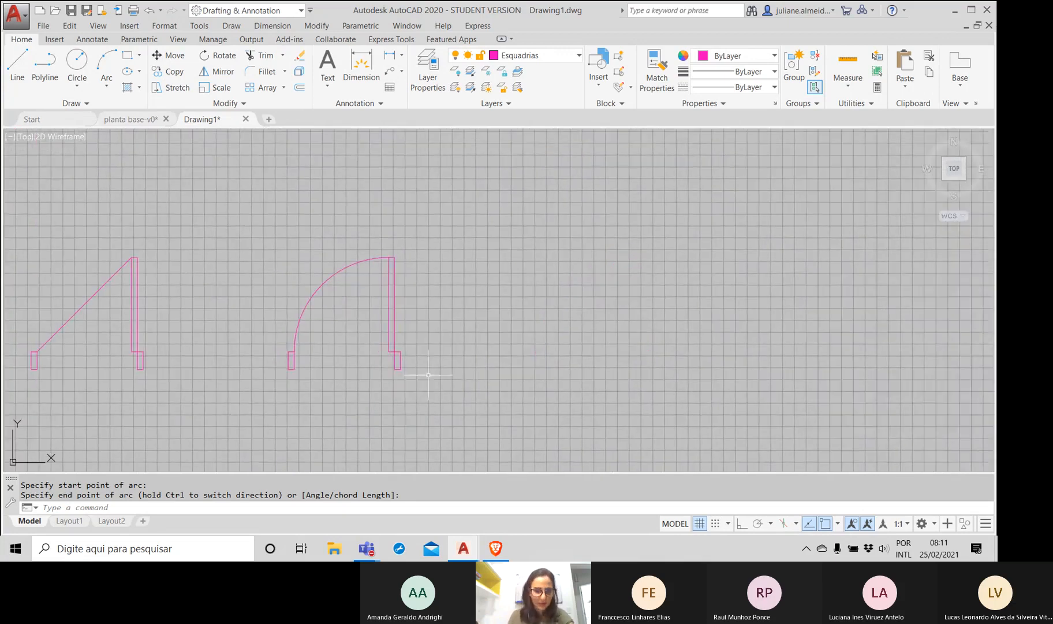
pyautogui.click(431, 379)
pyautogui.click(376, 340)
pyautogui.click(306, 375)
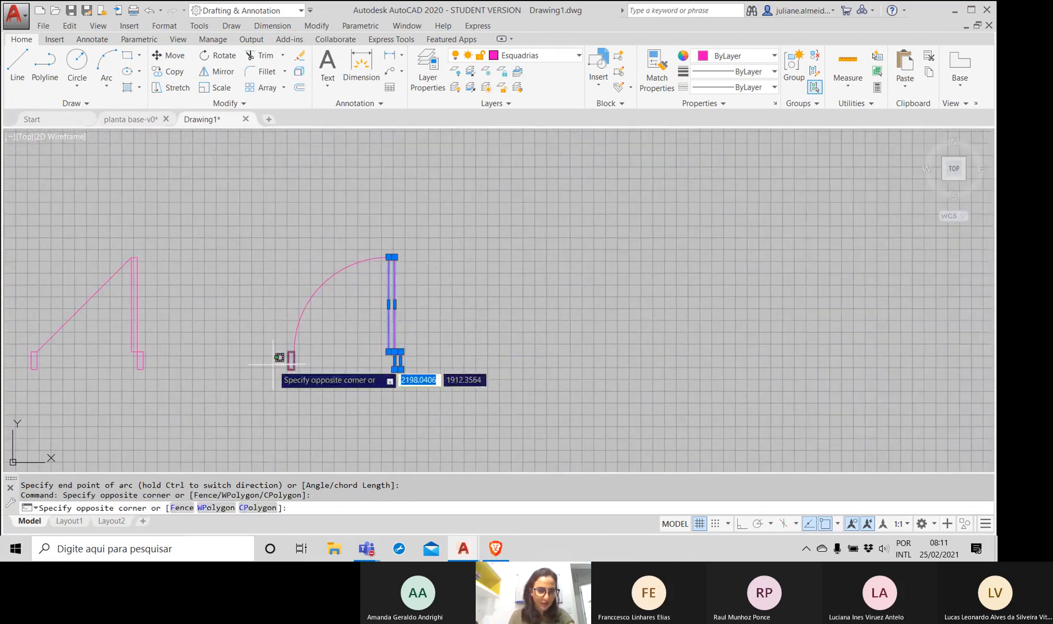
pyautogui.click(276, 351)
pyautogui.write('co')
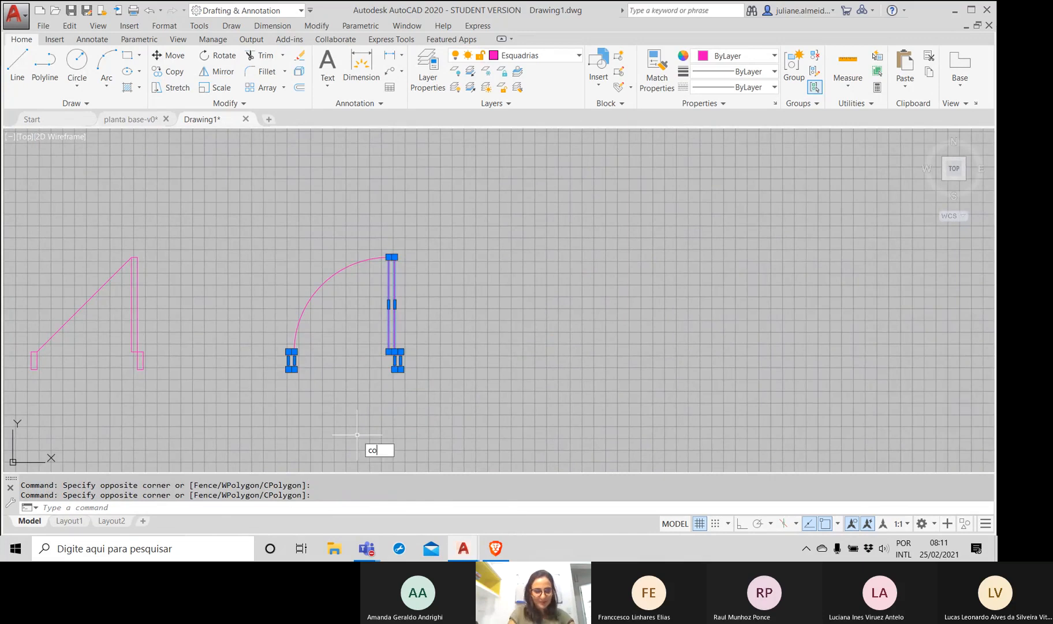
pyautogui.press('Return')
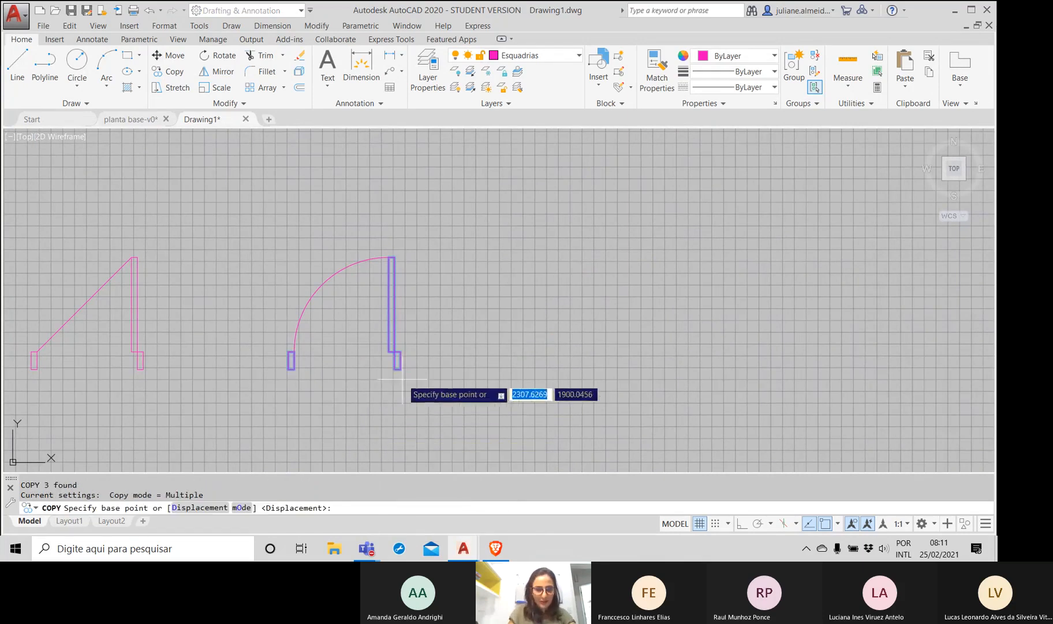
pyautogui.click(398, 369)
pyautogui.click(720, 368)
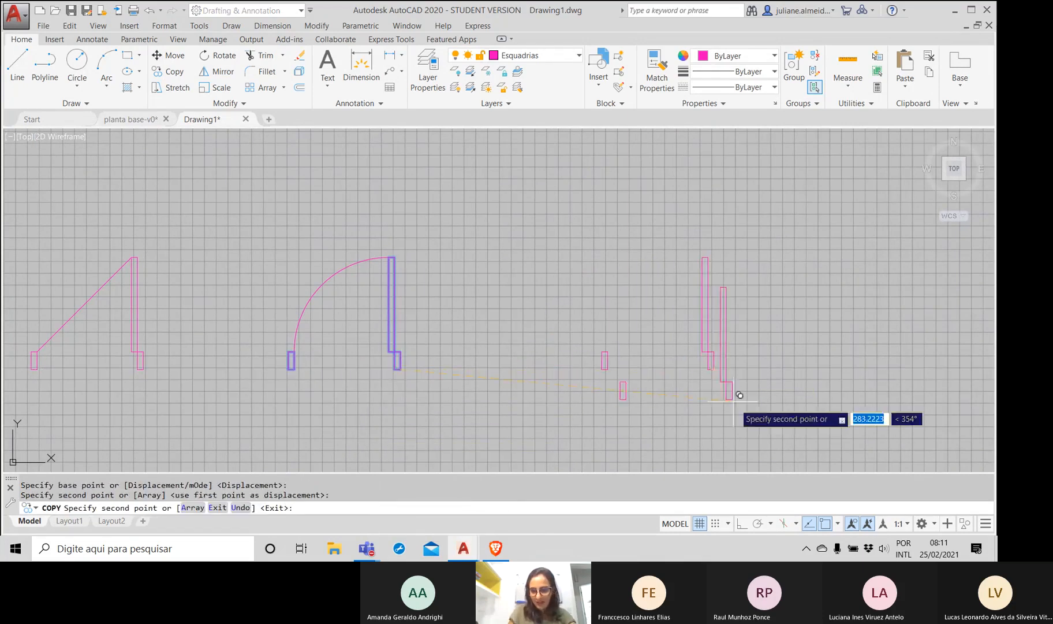
pyautogui.press('Return')
# Step: Draw a circle centered on the new tall rectangle's lower-left corner, with its radius reaching that rectangle's upper-left corner
pyautogui.moveTo(743, 427); pyautogui.dragTo(634, 416, button='middle')
pyautogui.moveTo(516, 408); pyautogui.dragTo(430, 399, button='middle')
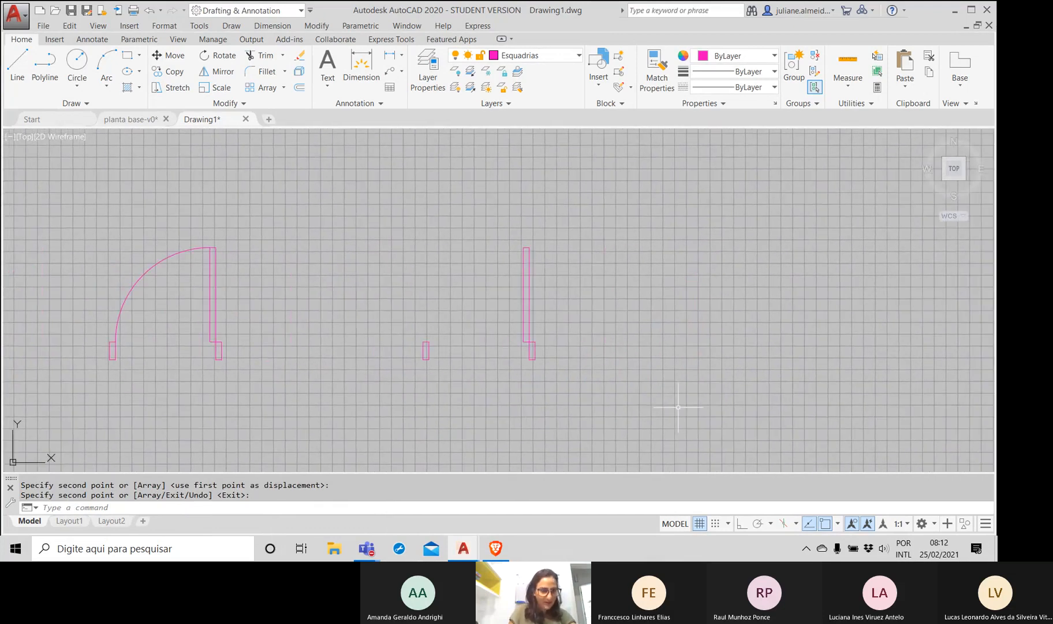
pyautogui.write('cir')
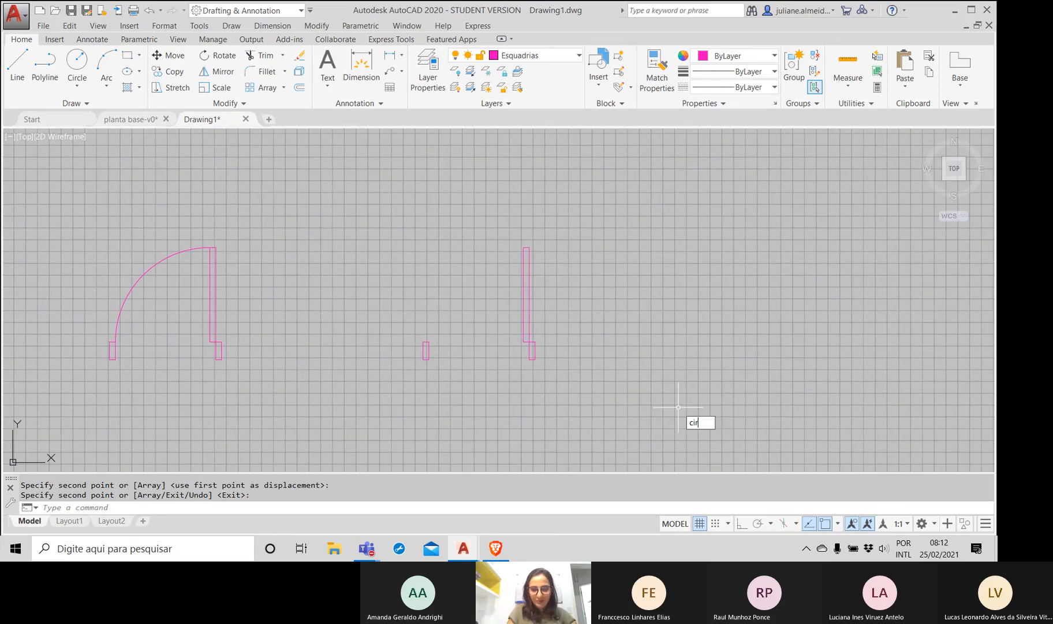
pyautogui.press('Return')
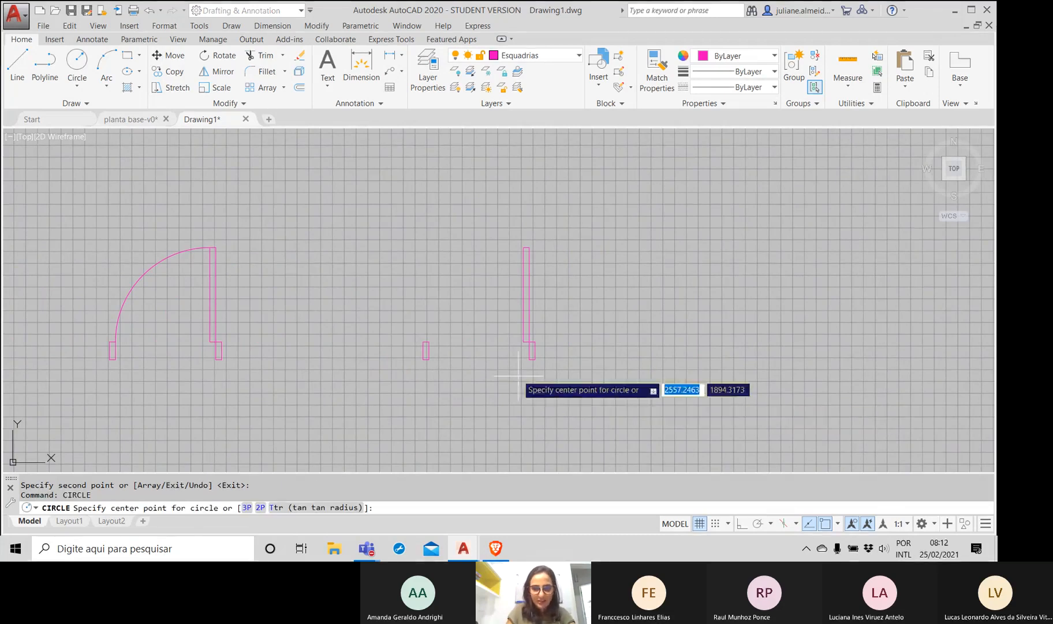
pyautogui.click(525, 342)
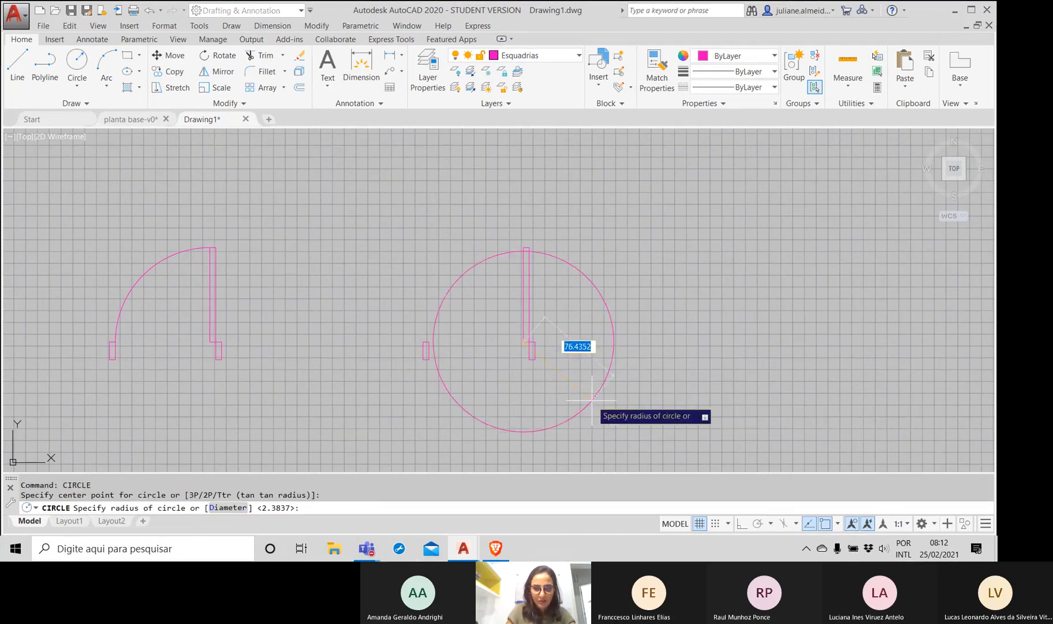
pyautogui.click(523, 247)
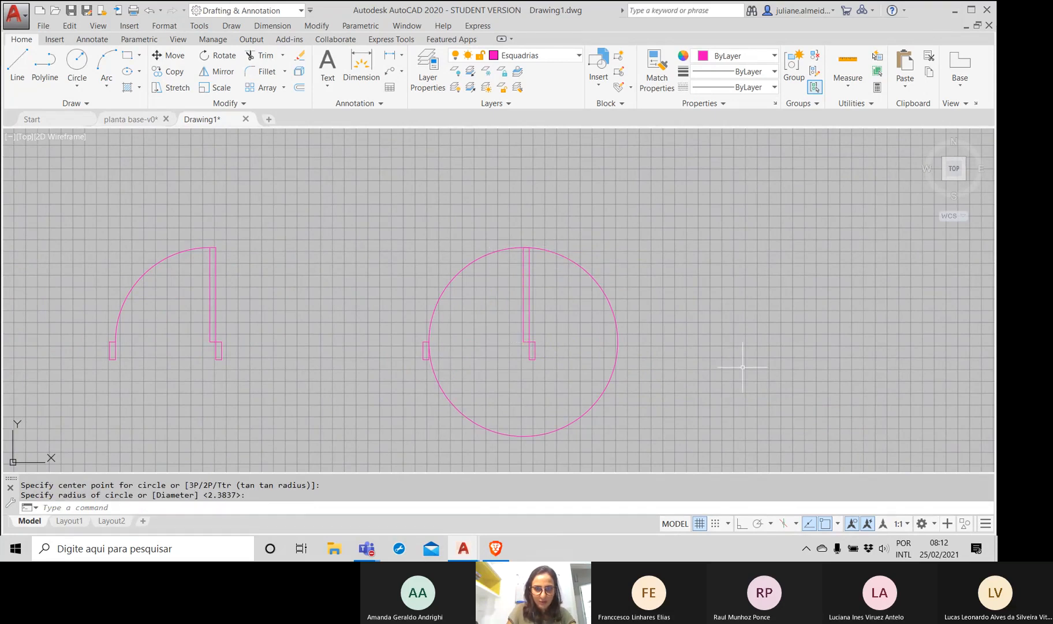
# Step: Trim the circle against the third door's rectangles, leaving only the quarter arc between the tall rectangle's top and the small left rectangle
pyautogui.write('trim')
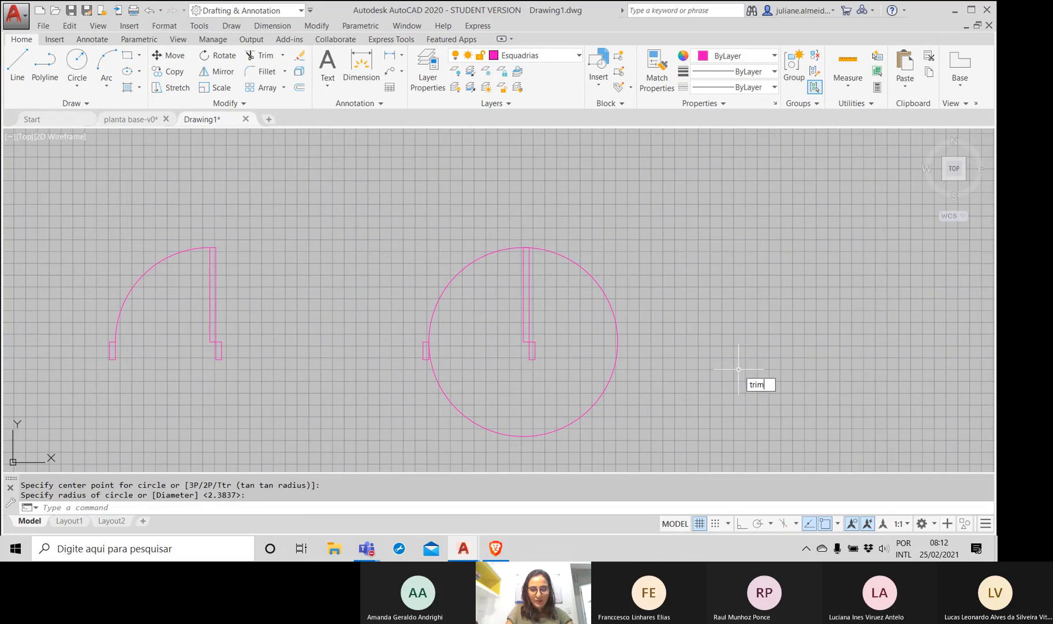
pyautogui.press('Return')
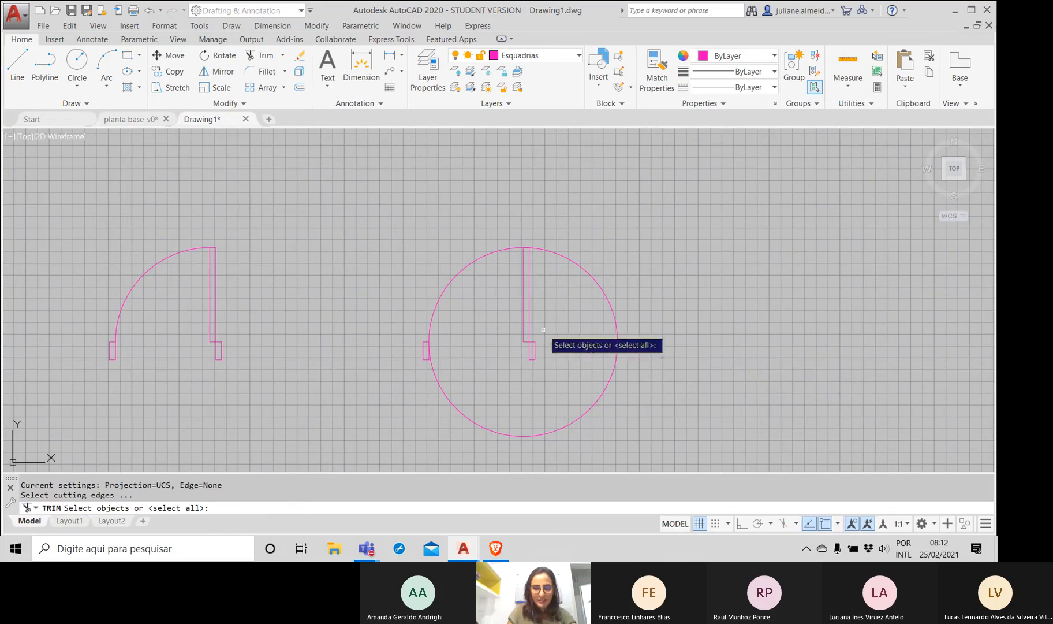
pyautogui.click(558, 360)
pyautogui.click(349, 207)
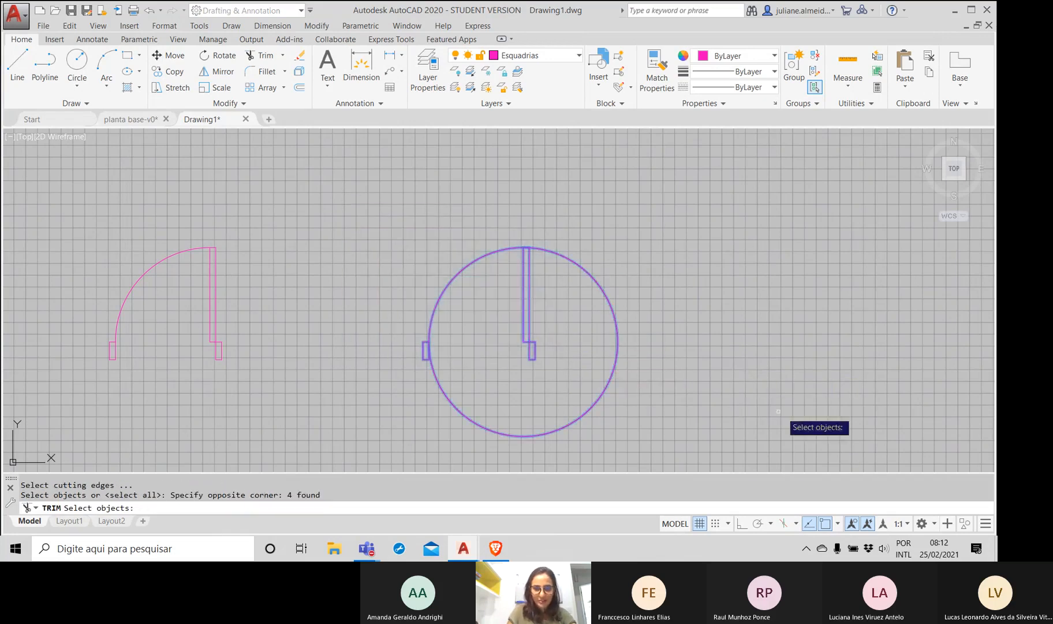
pyautogui.press('Return')
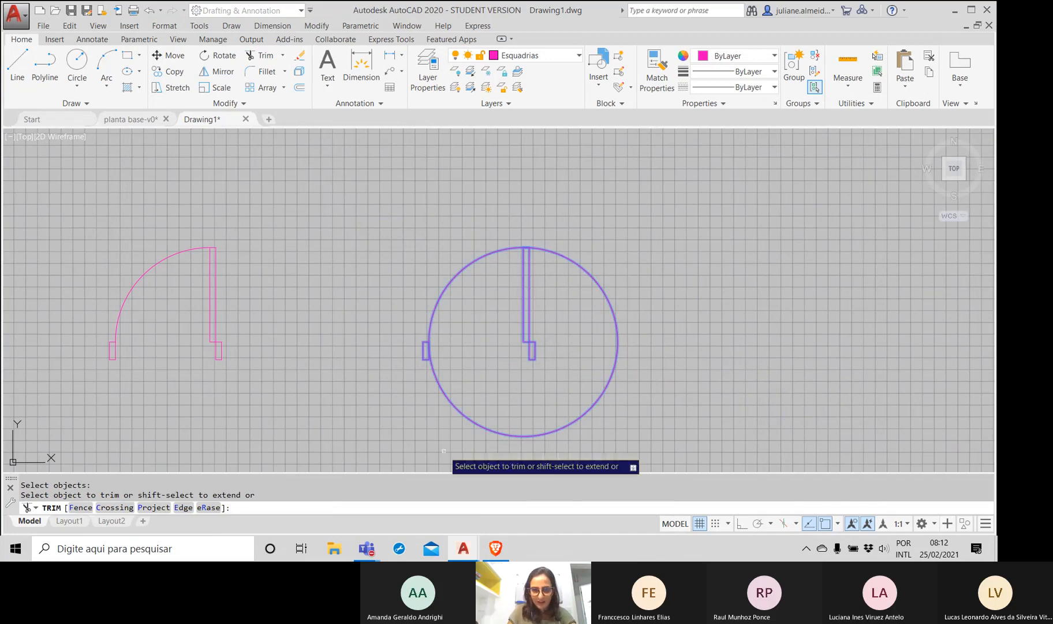
pyautogui.scroll(4, 434, 325)
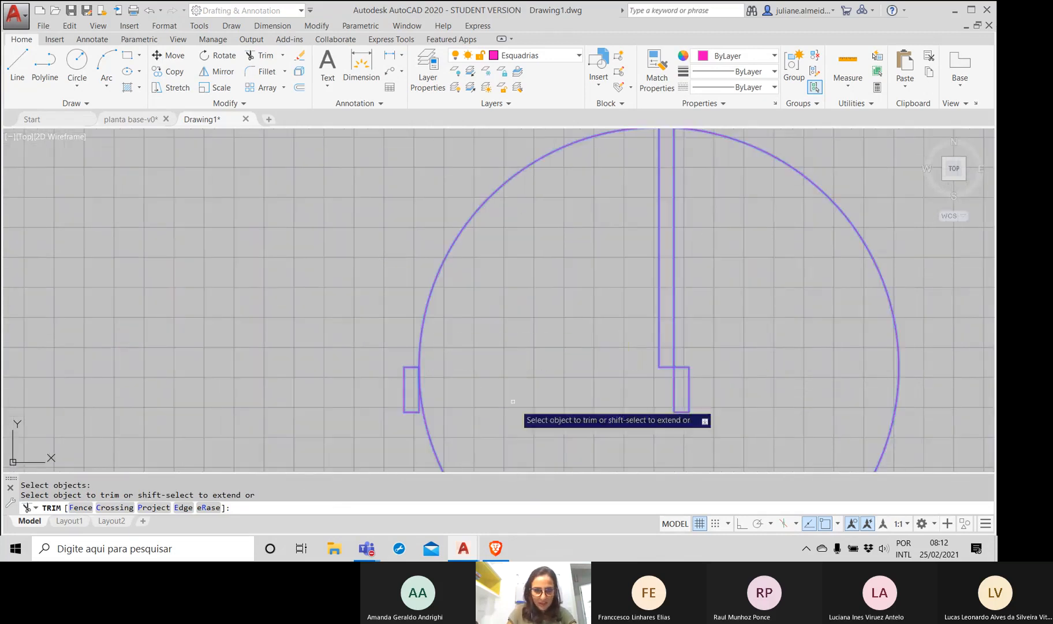
pyautogui.scroll(-2, 447, 417)
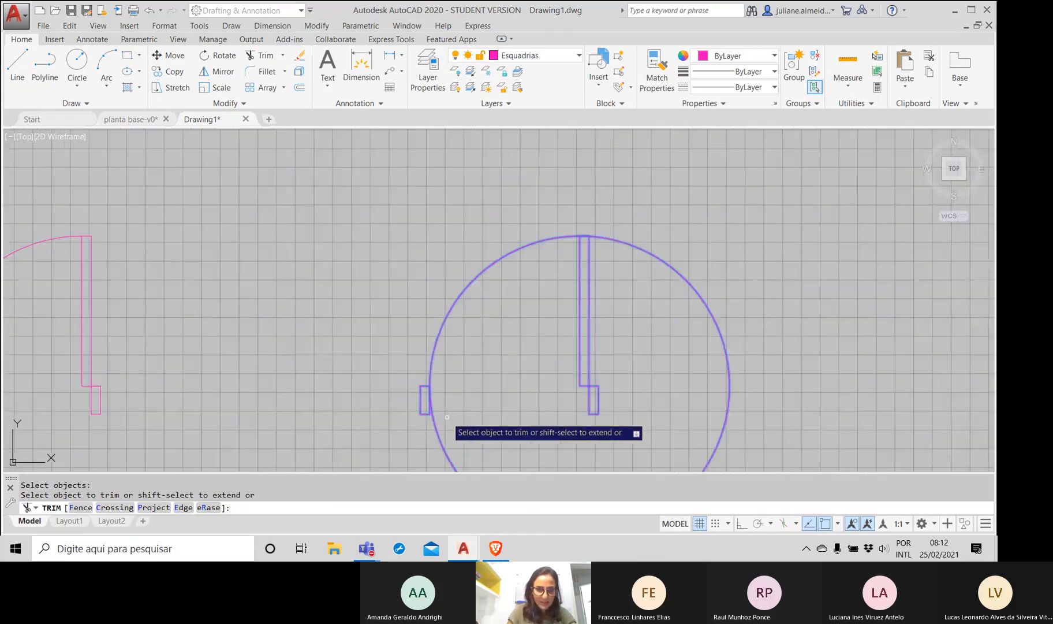
pyautogui.moveTo(447, 416); pyautogui.dragTo(460, 358, button='middle')
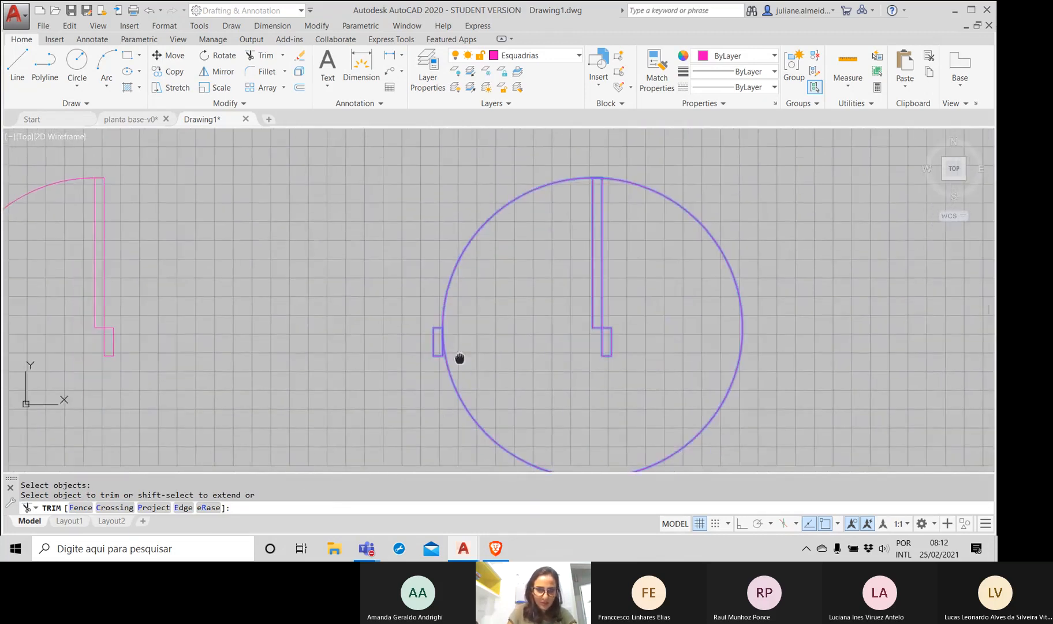
pyautogui.click(507, 367)
pyautogui.click(433, 424)
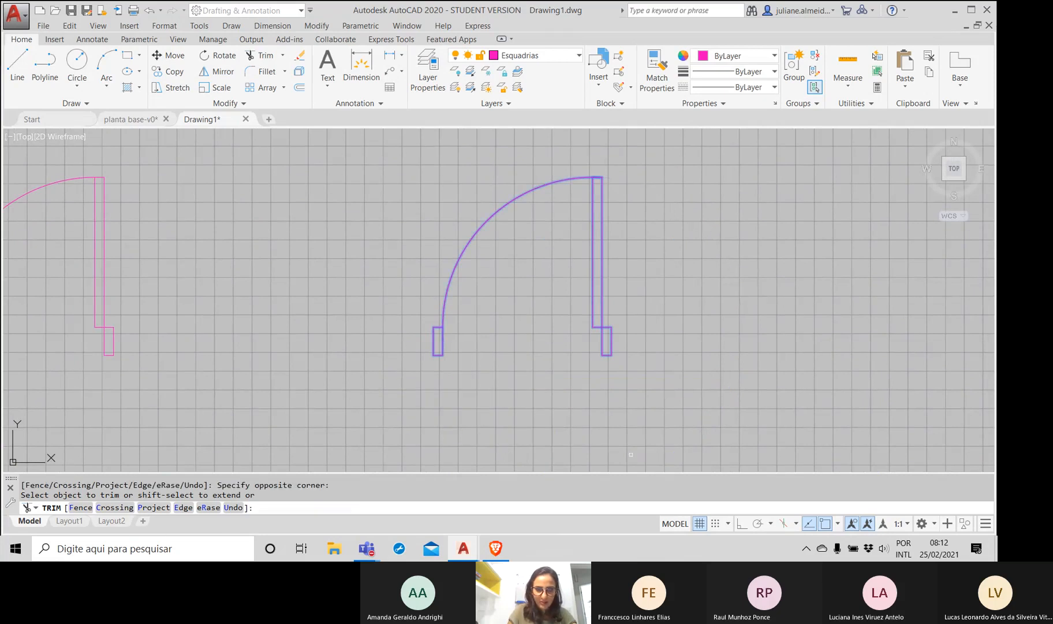
pyautogui.press('Escape')
# Step: Save the drawing as testeporta in the Arquitetônico folder
pyautogui.scroll(-3, 630, 322)
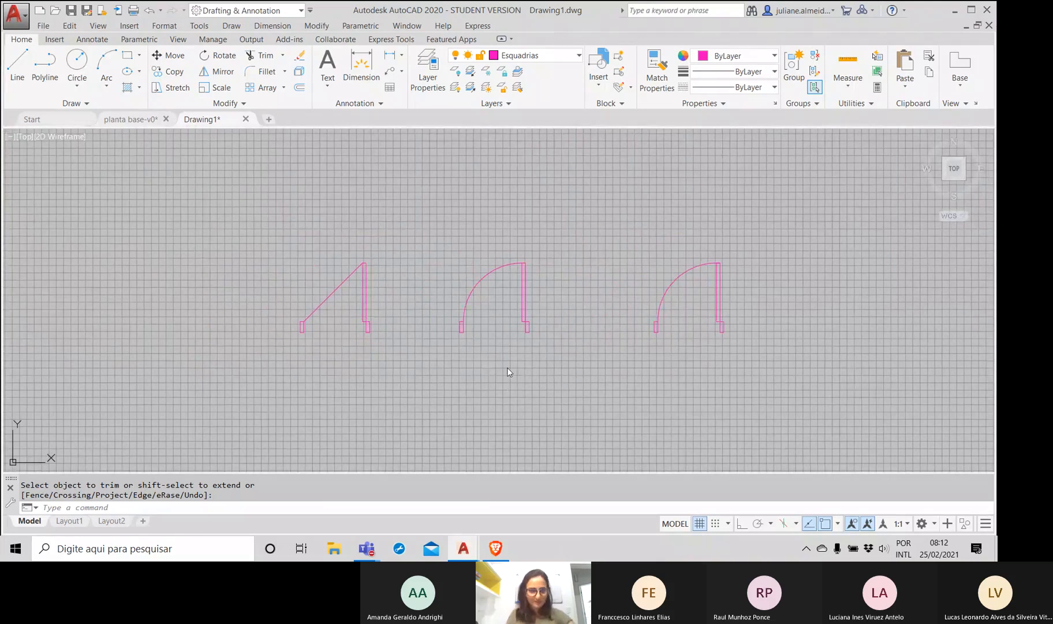
pyautogui.hotkey('ctrl', 's')
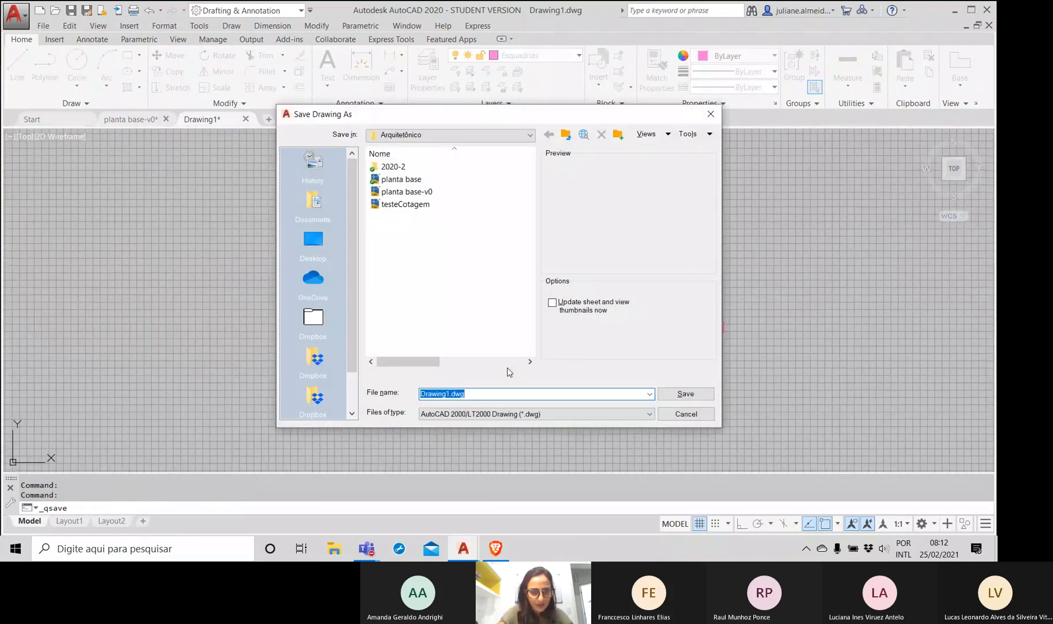
pyautogui.write('t')
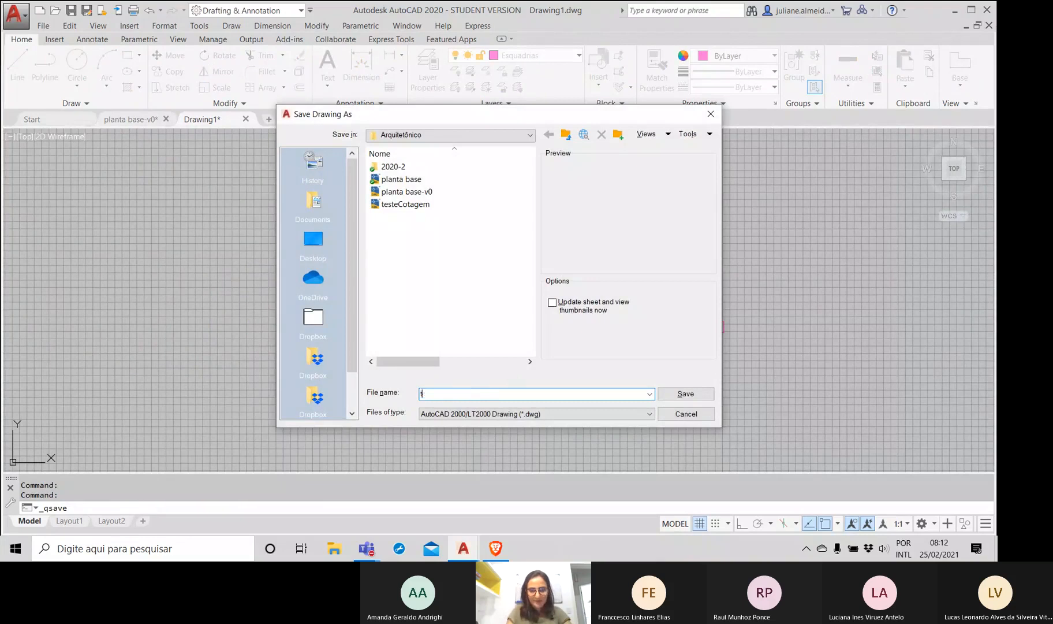
pyautogui.write('estebloco')
pyautogui.press('Return')
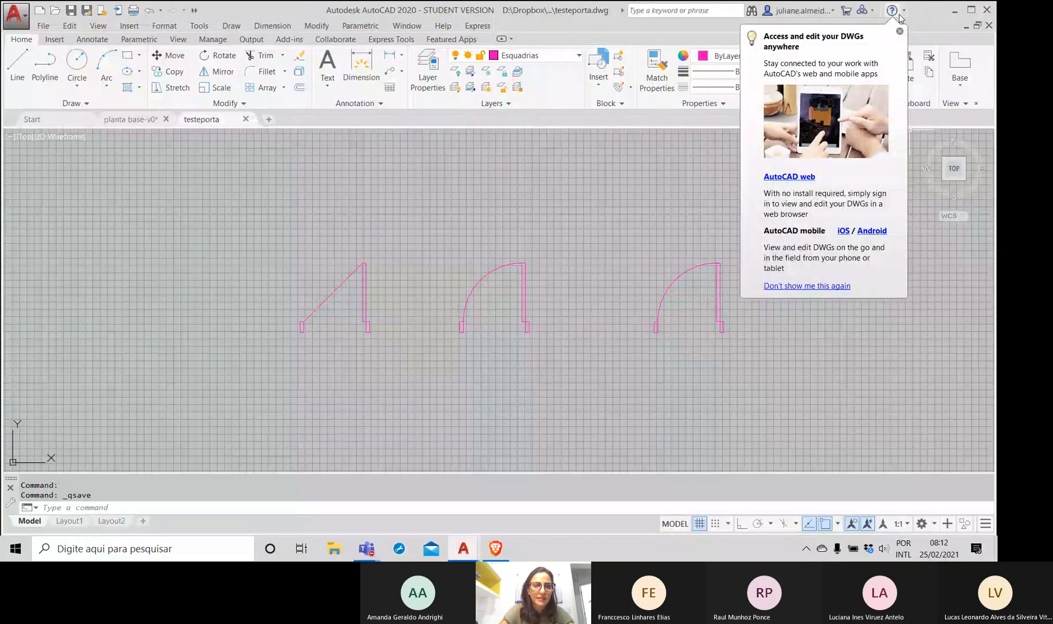
# Step: Dismiss the AutoCAD web and mobile notice, and switch to the Teams meeting to read the chat questions about door frames
pyautogui.click(899, 31)
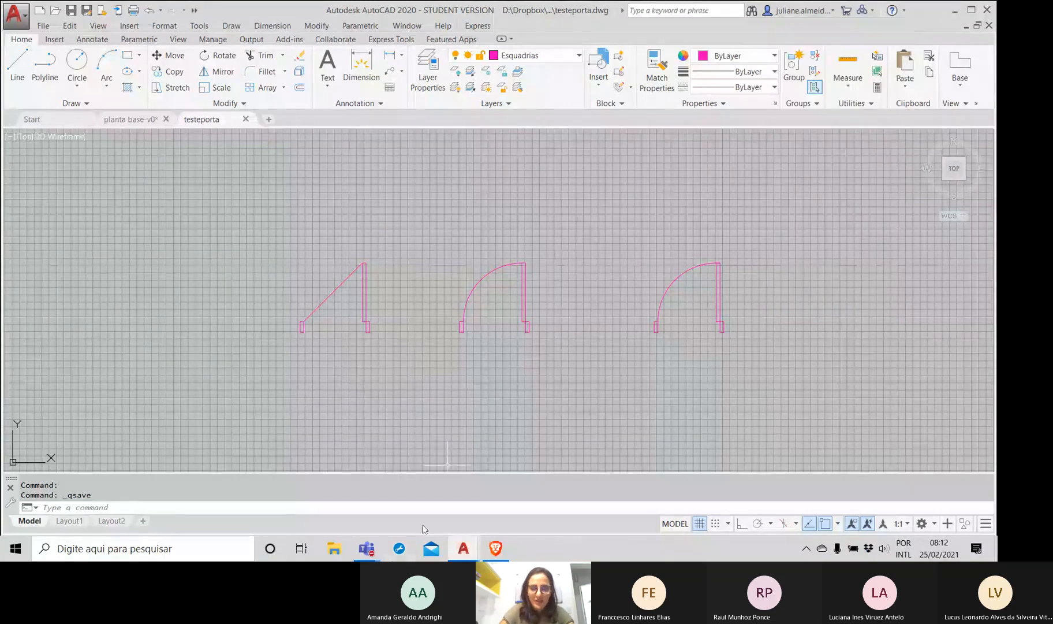
pyautogui.moveTo(376, 553)
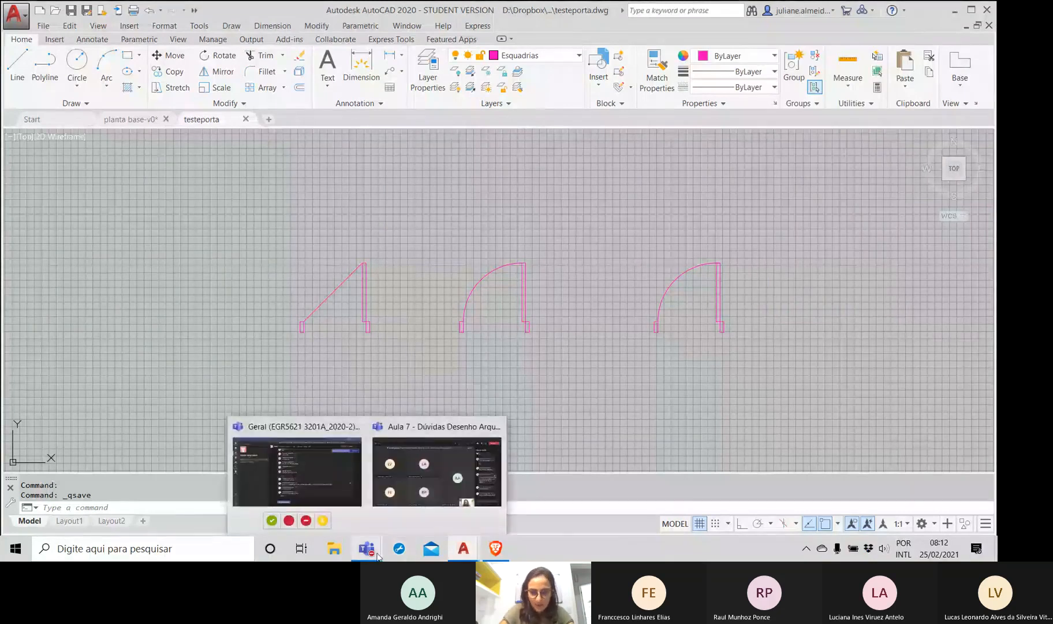
pyautogui.click(416, 481)
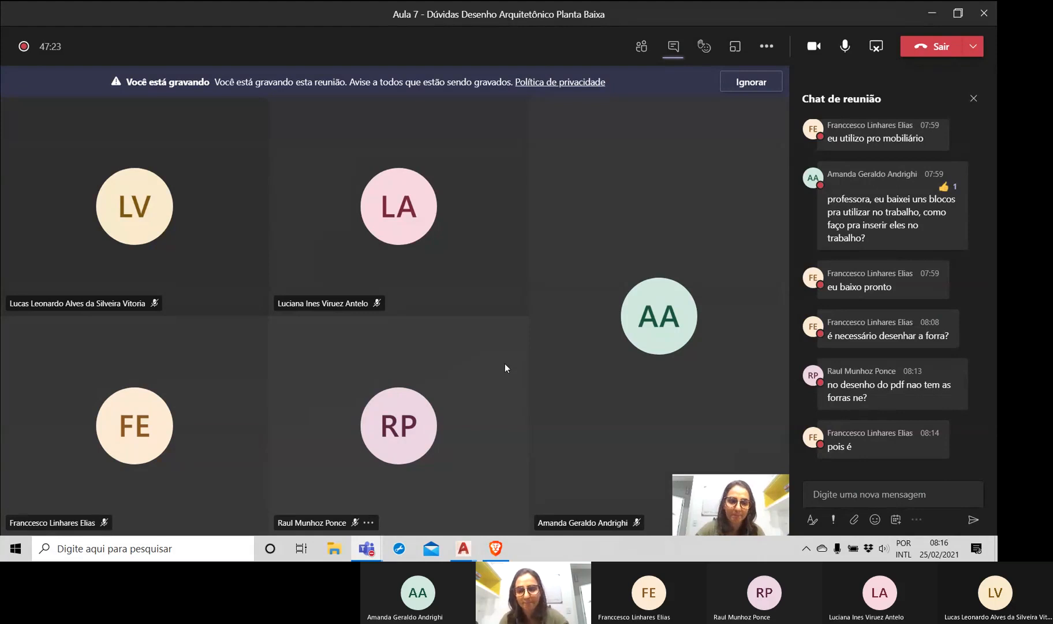
pyautogui.moveTo(884, 349)
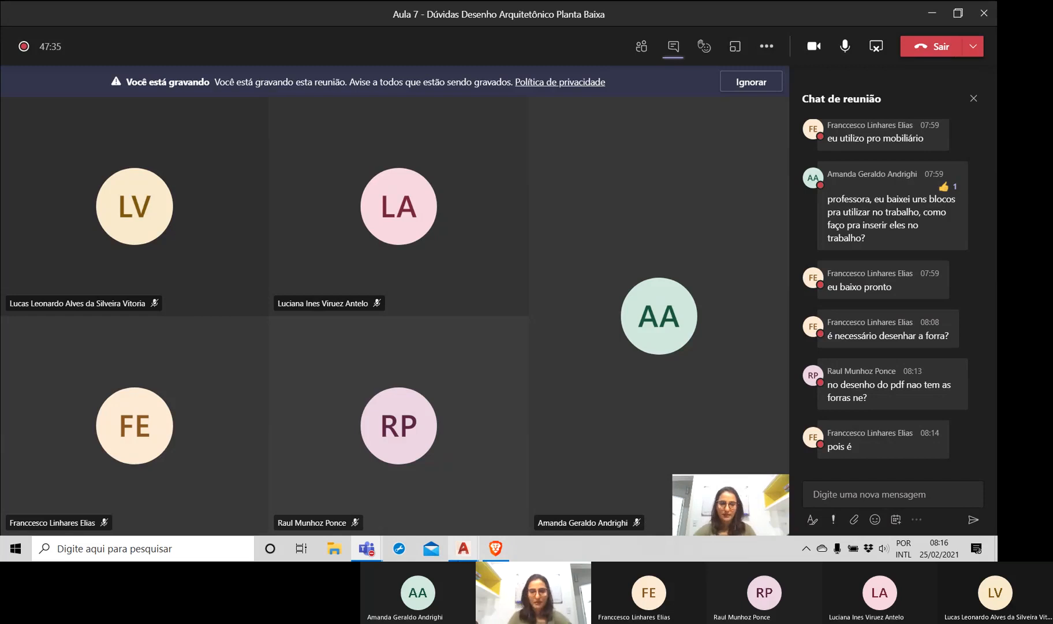
# Step: Return to AutoCAD, examine the doors in the planta base-v0 floor plan, and bring the testeporta drawing back up
pyautogui.click(412, 487)
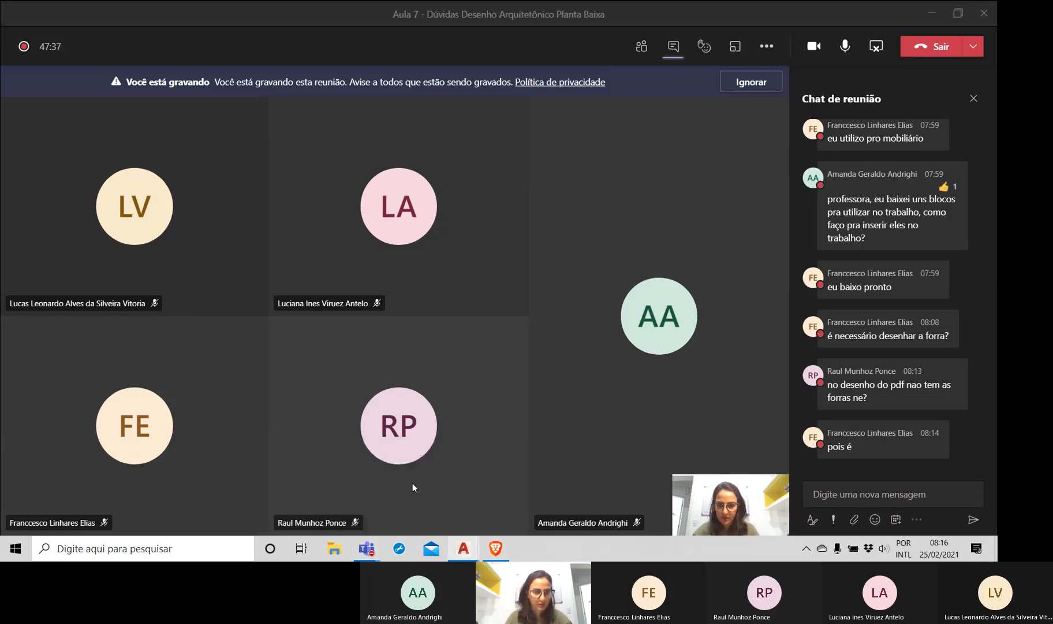
pyautogui.scroll(-8, 435, 439)
pyautogui.moveTo(287, 279)
pyautogui.mouseDown(button='middle')
pyautogui.moveTo(460, 279)
pyautogui.moveTo(358, 434)
pyautogui.mouseUp(button='middle')
pyautogui.scroll(10, 393, 278)
pyautogui.scroll(-4, 417, 228)
pyautogui.scroll(4, 618, 346)
pyautogui.moveTo(620, 347)
pyautogui.mouseDown(button='middle')
pyautogui.moveTo(573, 366)
pyautogui.moveTo(516, 370)
pyautogui.moveTo(411, 359)
pyautogui.mouseUp(button='middle')
pyautogui.scroll(-2, 573, 358)
pyautogui.click(201, 119)
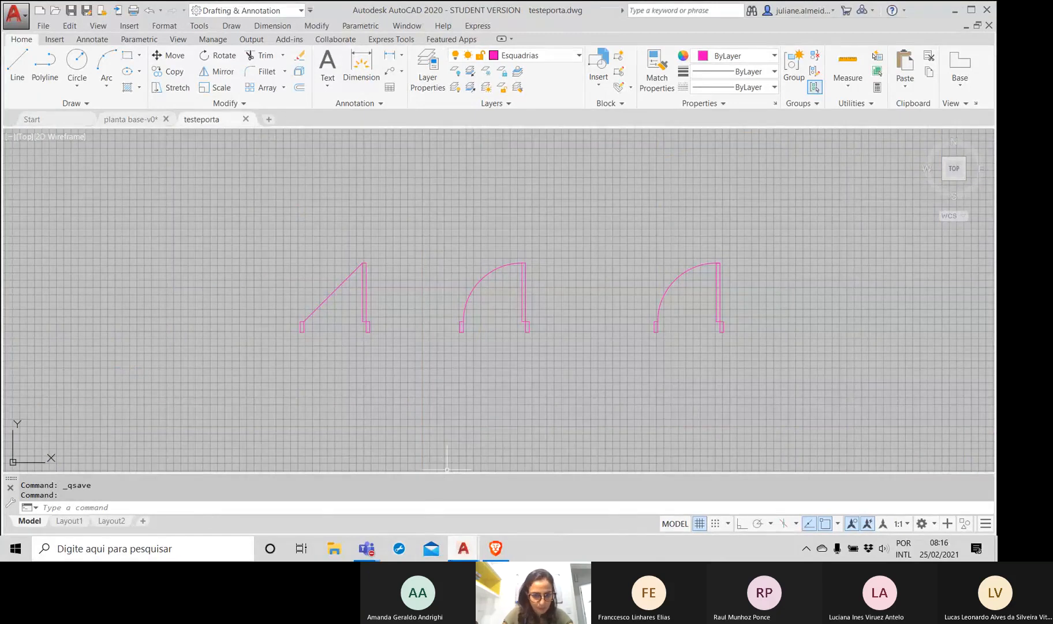
# Step: Switch to the planta base-v0 drawing and examine how door P1 between Sala Estar and Varanda meets the wall
pyautogui.moveTo(465, 548)
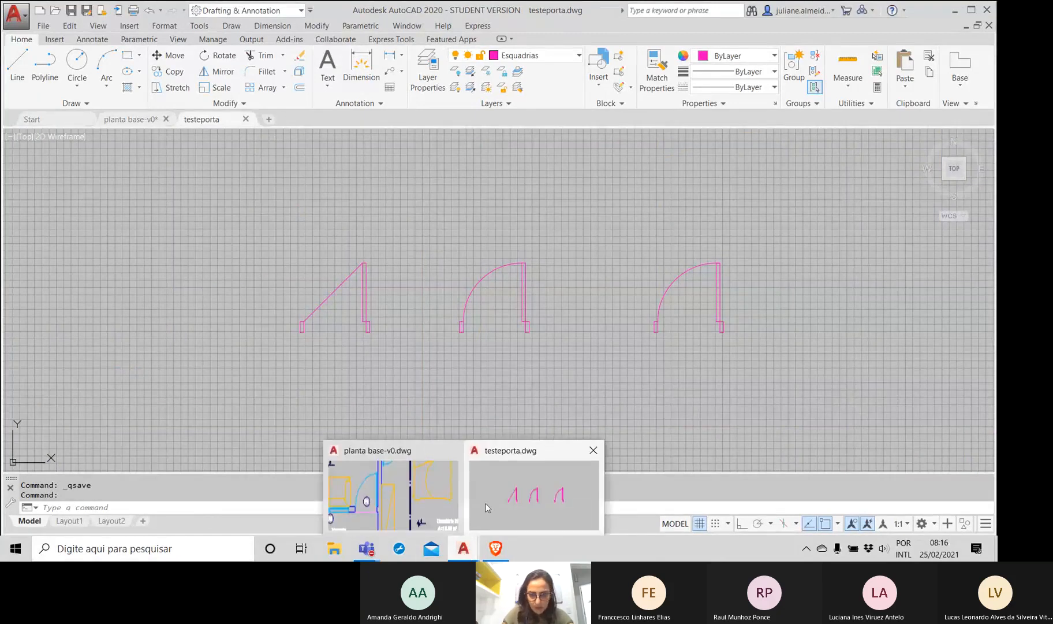
pyautogui.click(419, 501)
pyautogui.scroll(-5, 491, 336)
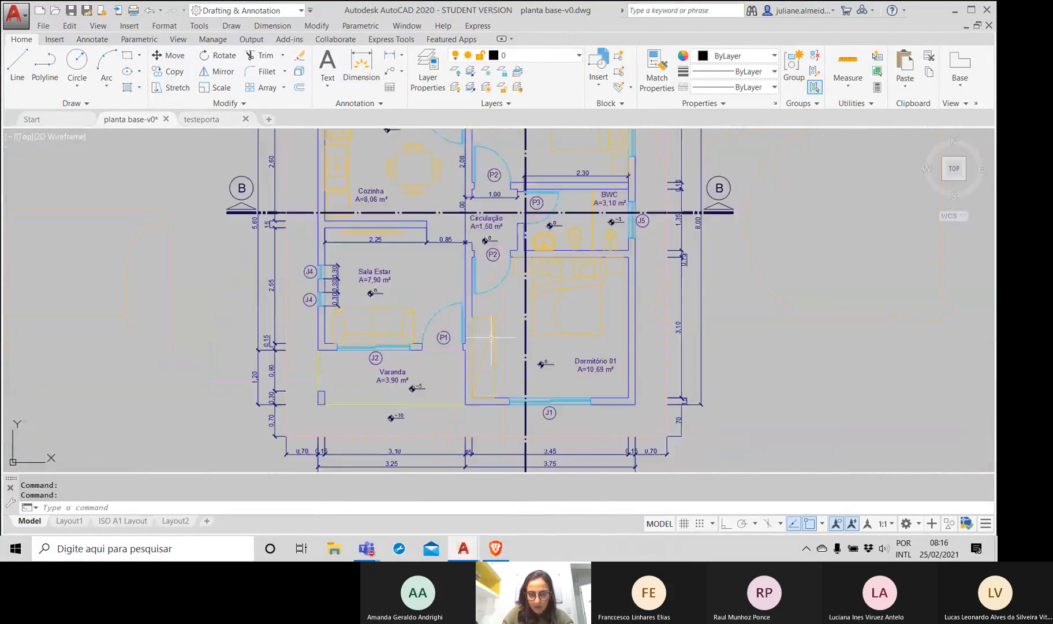
pyautogui.moveTo(491, 333); pyautogui.dragTo(365, 359, button='middle')
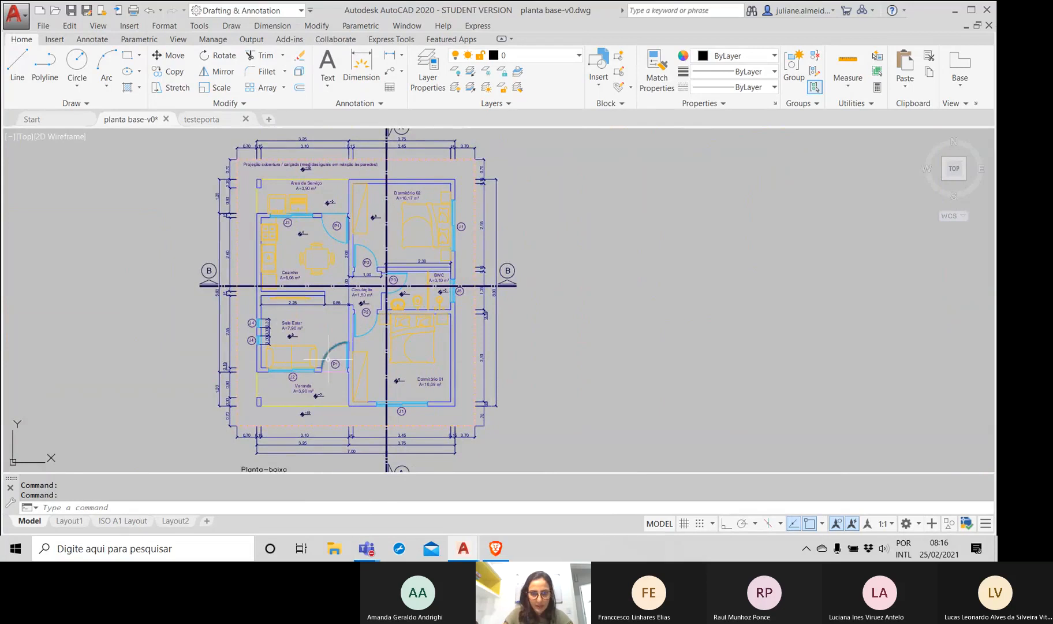
pyautogui.scroll(8, 346, 359)
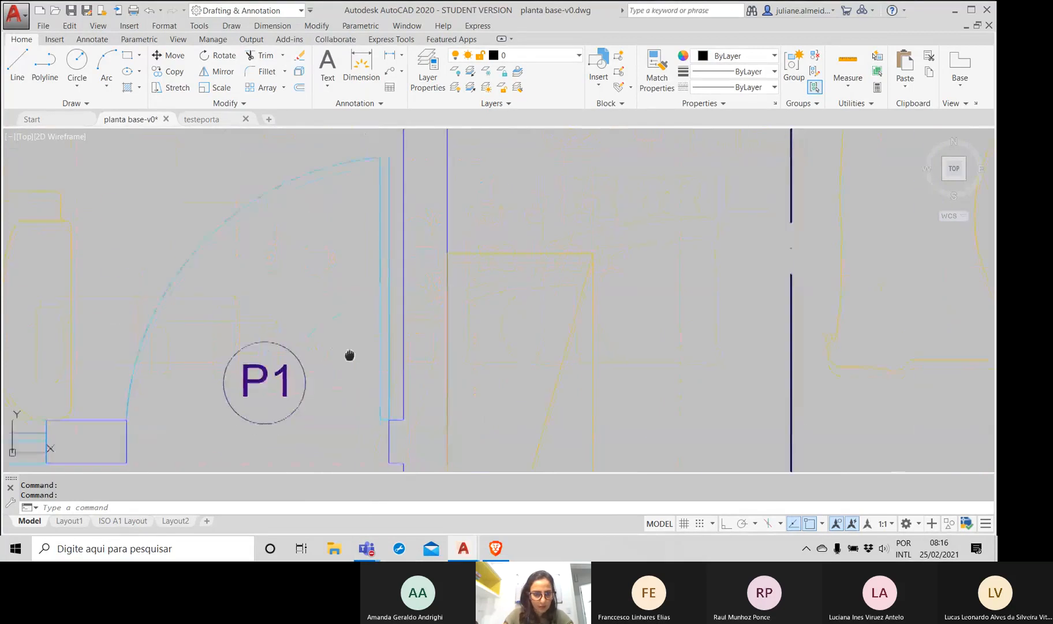
pyautogui.scroll(2, 383, 343)
pyautogui.scroll(1, 426, 340)
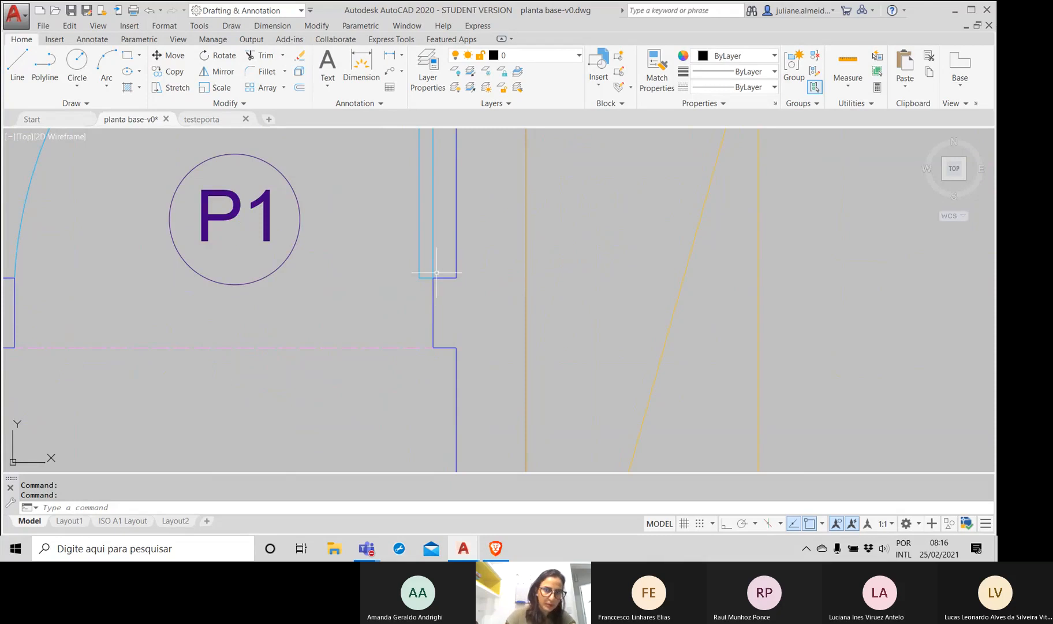
pyautogui.scroll(-4, 462, 306)
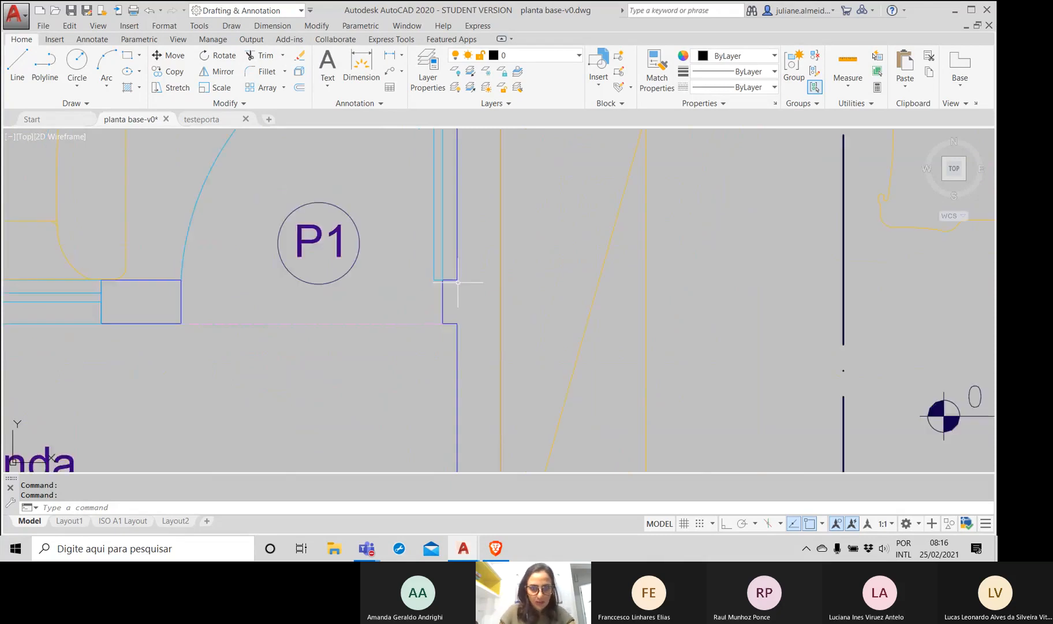
pyautogui.moveTo(459, 304); pyautogui.dragTo(460, 359, button='middle')
pyautogui.scroll(-2, 483, 315)
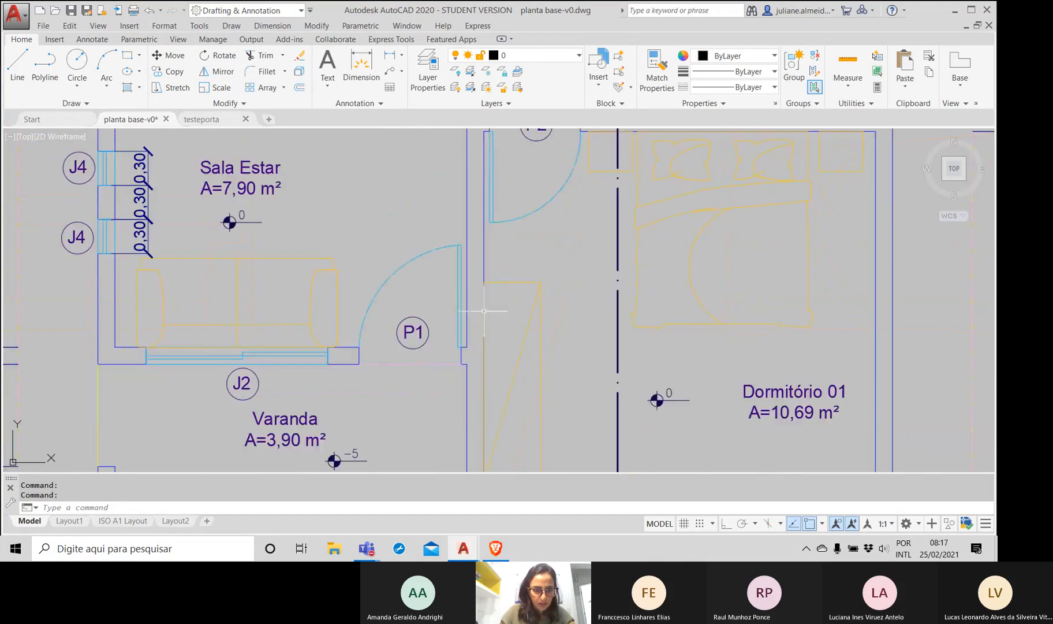
pyautogui.moveTo(482, 306); pyautogui.dragTo(485, 362, button='middle')
pyautogui.moveTo(411, 414); pyautogui.dragTo(360, 360, button='middle')
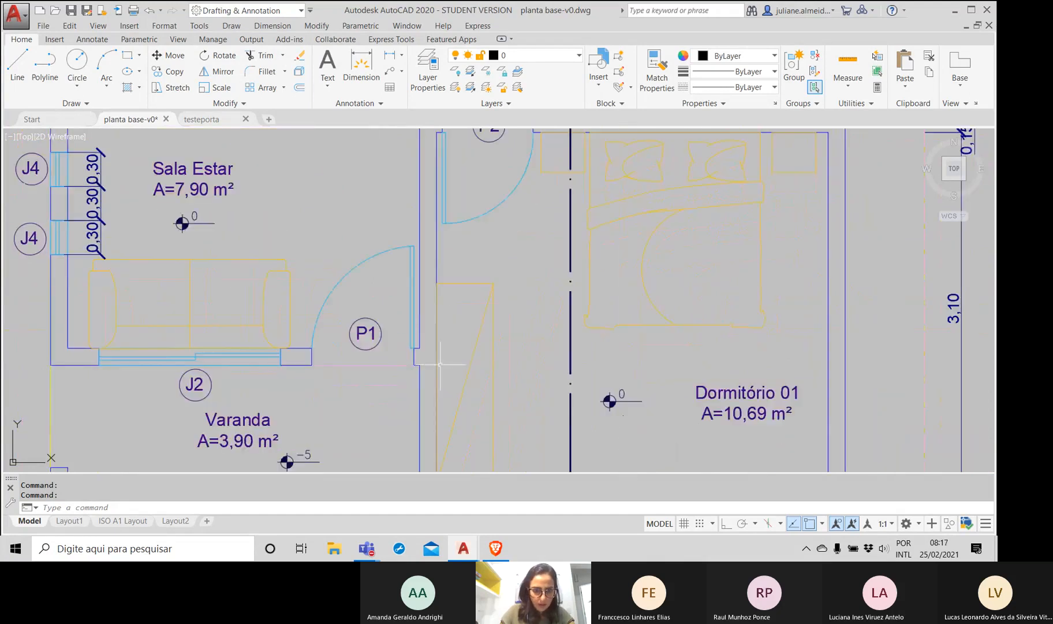
pyautogui.moveTo(439, 465); pyautogui.dragTo(370, 358, button='middle')
pyautogui.moveTo(621, 313)
pyautogui.mouseDown(button='middle')
pyautogui.moveTo(600, 328)
pyautogui.moveTo(365, 277)
pyautogui.mouseUp(button='middle')
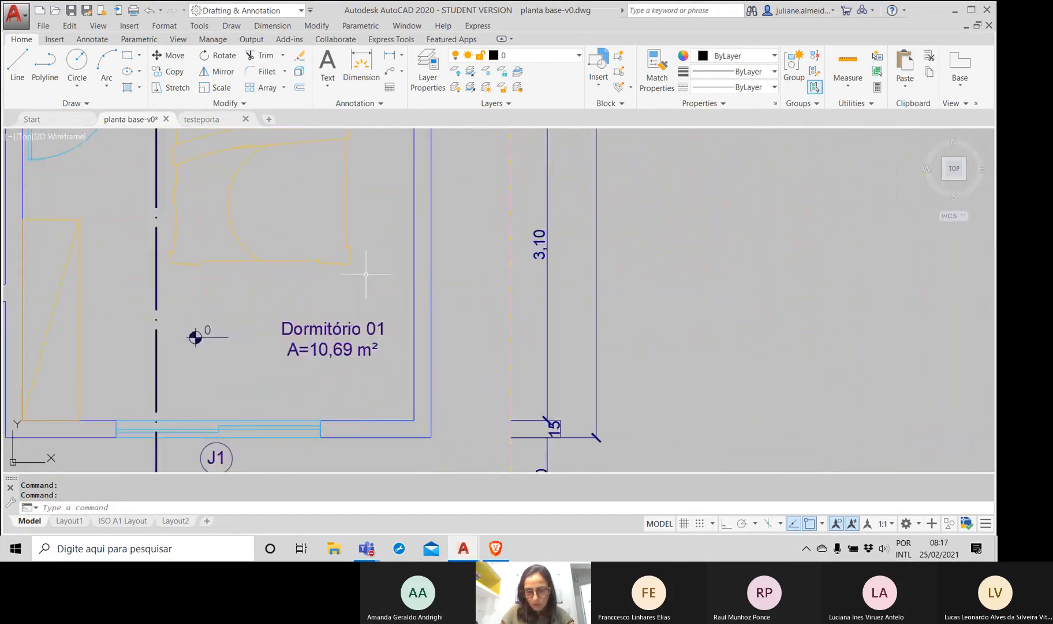
pyautogui.scroll(-3, 340, 235)
pyautogui.scroll(2, 336, 247)
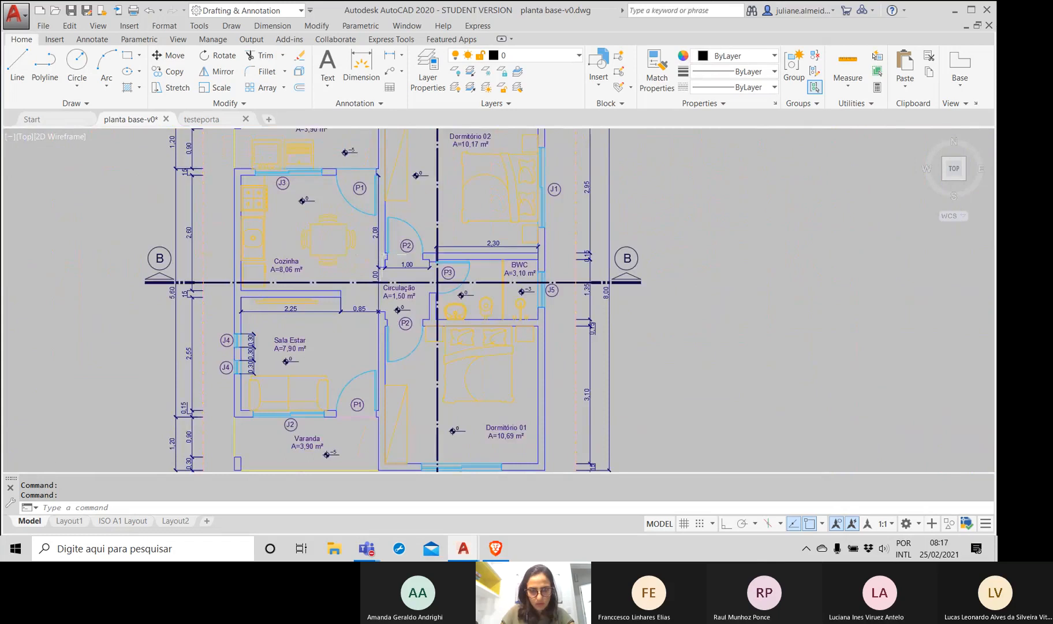
# Step: Examine the wall projections beside door P2 of Dormitório 02 and door P1 between Cozinha and Área de Serviço
pyautogui.scroll(8, 378, 256)
pyautogui.scroll(-2, 382, 254)
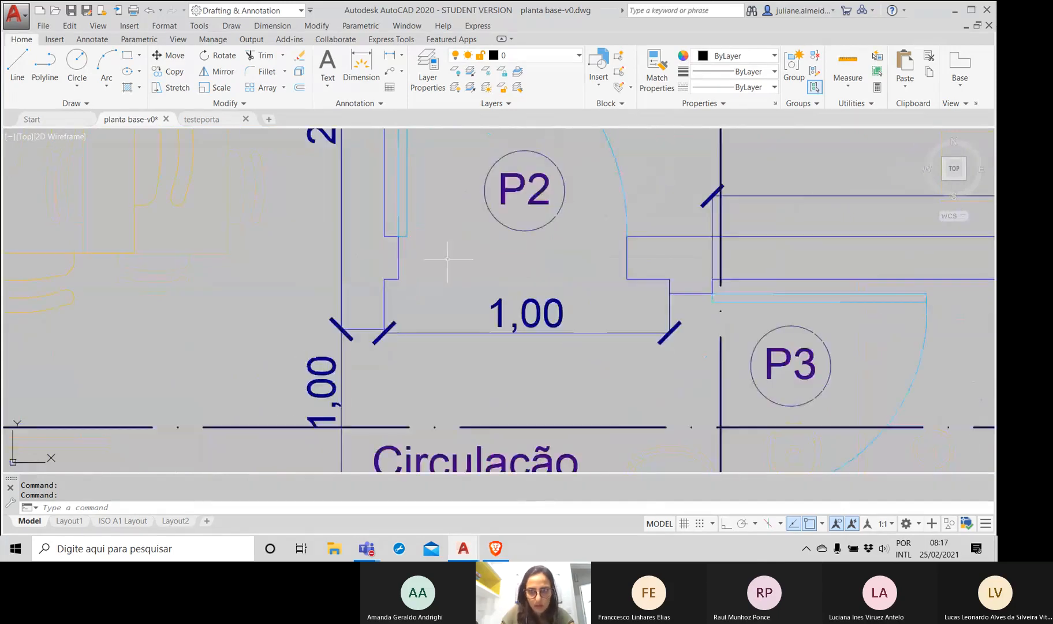
pyautogui.scroll(-7, 505, 269)
pyautogui.moveTo(504, 269); pyautogui.dragTo(550, 408, button='middle')
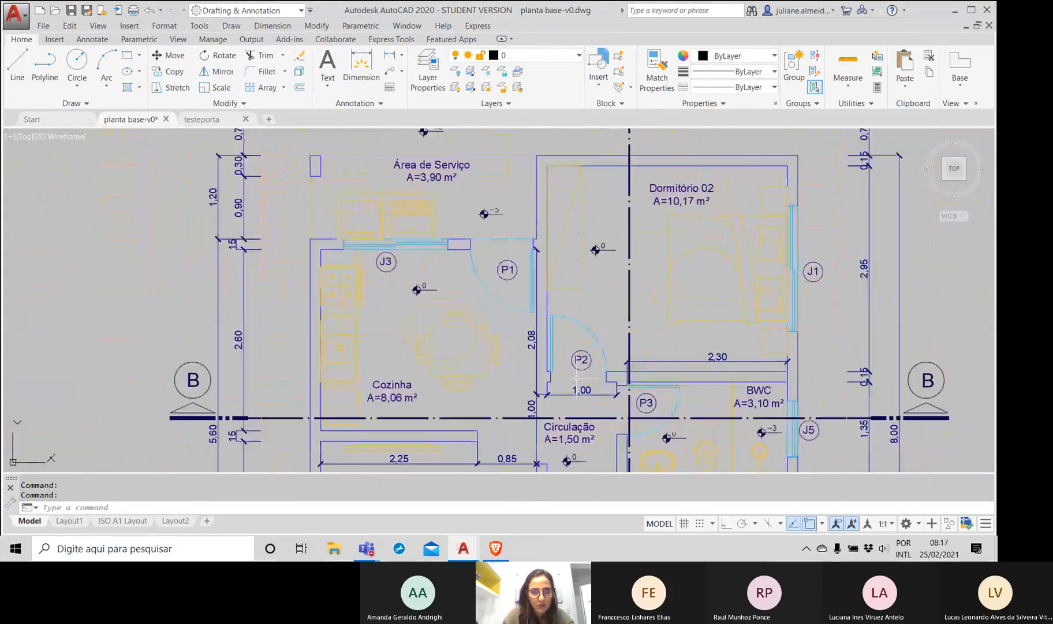
pyautogui.scroll(3, 472, 266)
pyautogui.moveTo(473, 265); pyautogui.dragTo(472, 341, button='middle')
pyautogui.scroll(-3, 472, 341)
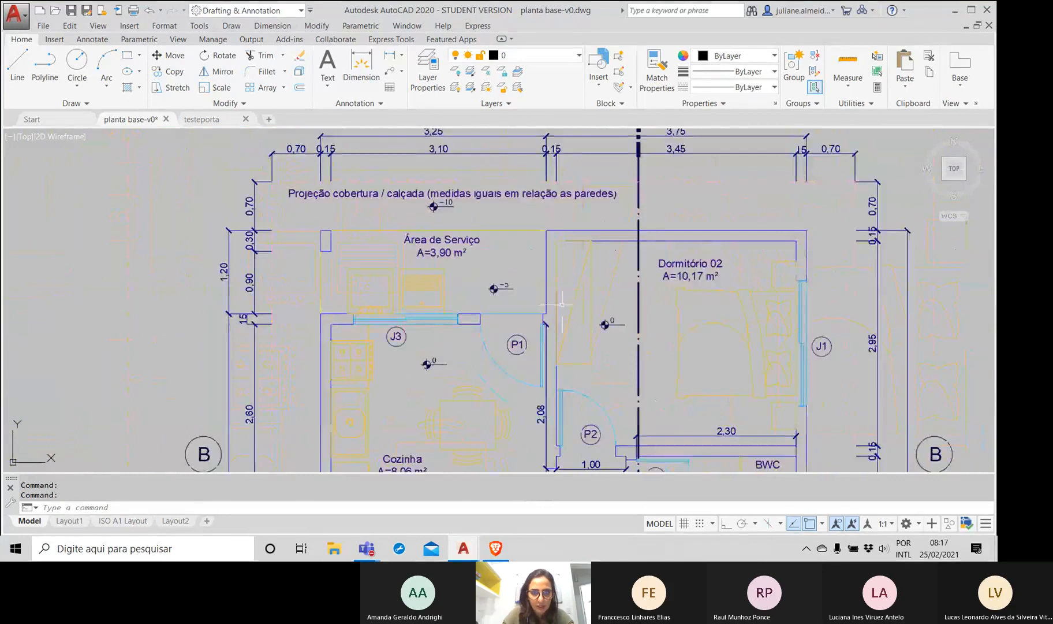
pyautogui.scroll(6, 467, 283)
pyautogui.scroll(2, 466, 283)
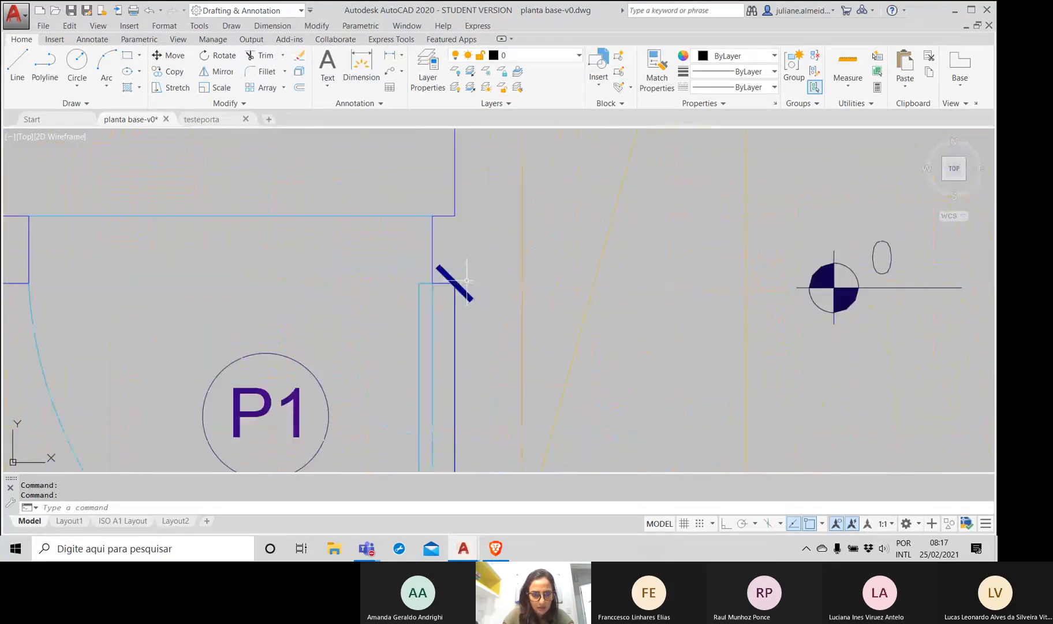
pyautogui.scroll(-5, 466, 280)
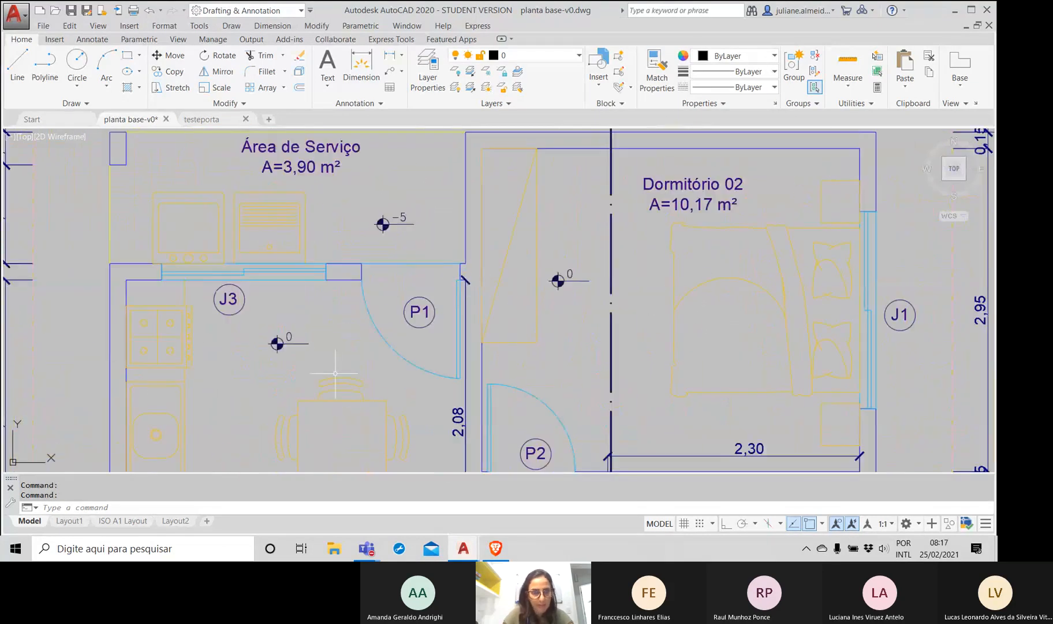
# Step: Measure the width of the short wall projection beside the hinge side of Sala Estar's door P1
pyautogui.moveTo(337, 372); pyautogui.dragTo(364, 228, button='middle')
pyautogui.scroll(-3, 358, 416)
pyautogui.moveTo(358, 415); pyautogui.dragTo(393, 219, button='middle')
pyautogui.moveTo(395, 374); pyautogui.dragTo(388, 242, button='middle')
pyautogui.moveTo(428, 362)
pyautogui.mouseDown(button='middle')
pyautogui.moveTo(423, 310)
pyautogui.moveTo(434, 381)
pyautogui.mouseUp(button='middle')
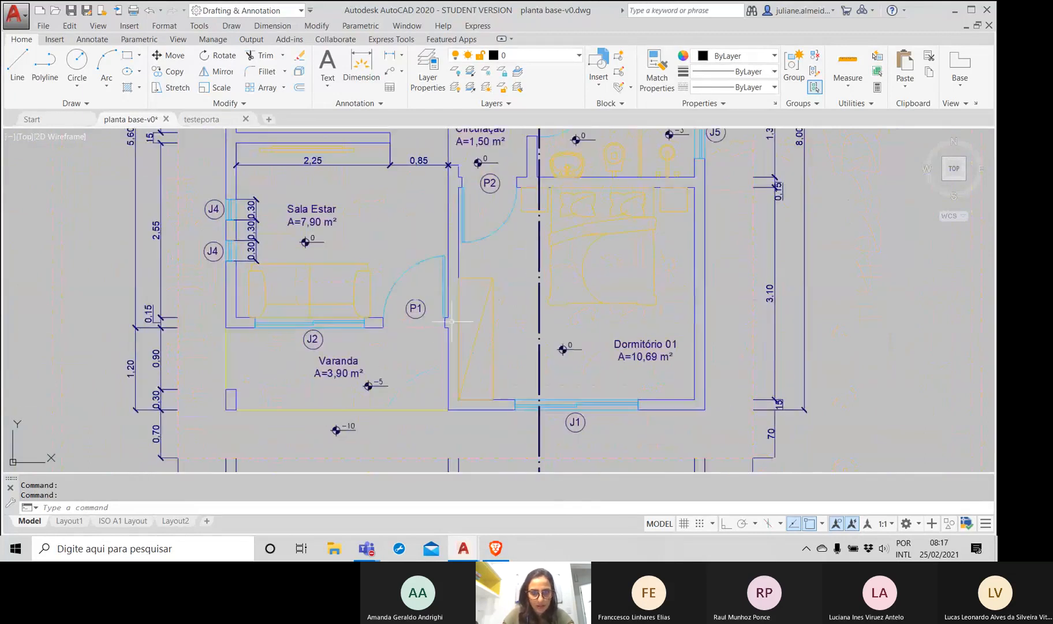
pyautogui.scroll(2, 441, 314)
pyautogui.scroll(2, 440, 306)
pyautogui.scroll(5, 440, 306)
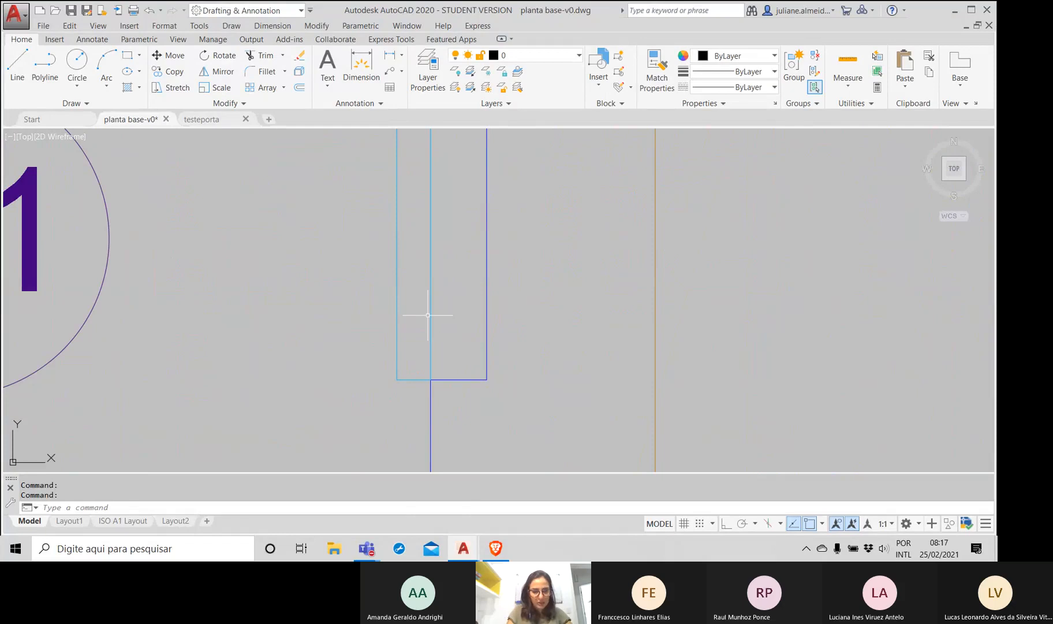
pyautogui.write('mea')
pyautogui.press('Return')
pyautogui.press('Return')
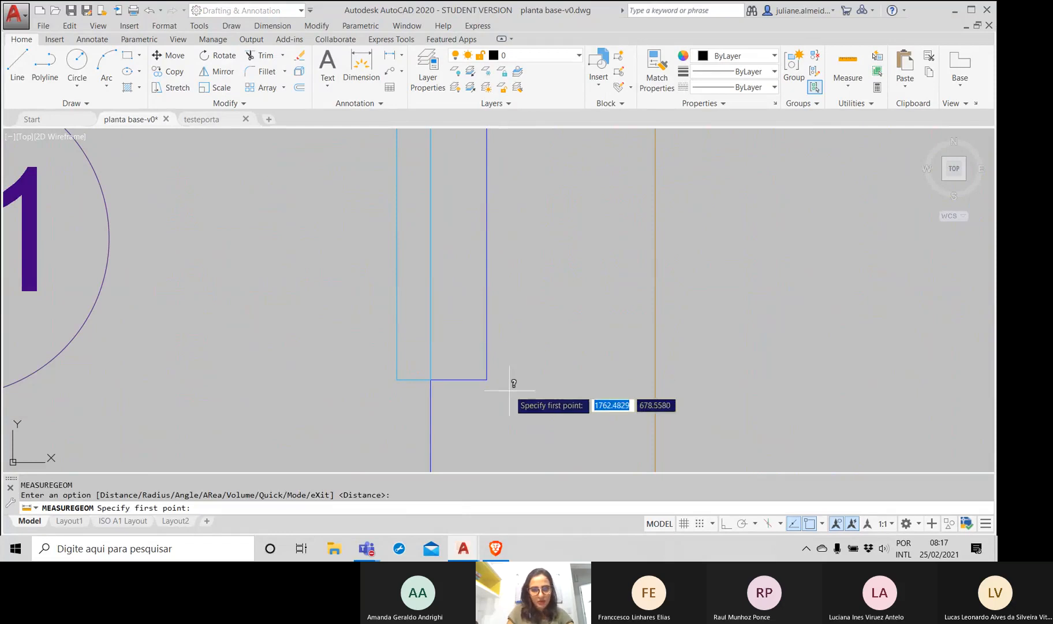
pyautogui.click(487, 380)
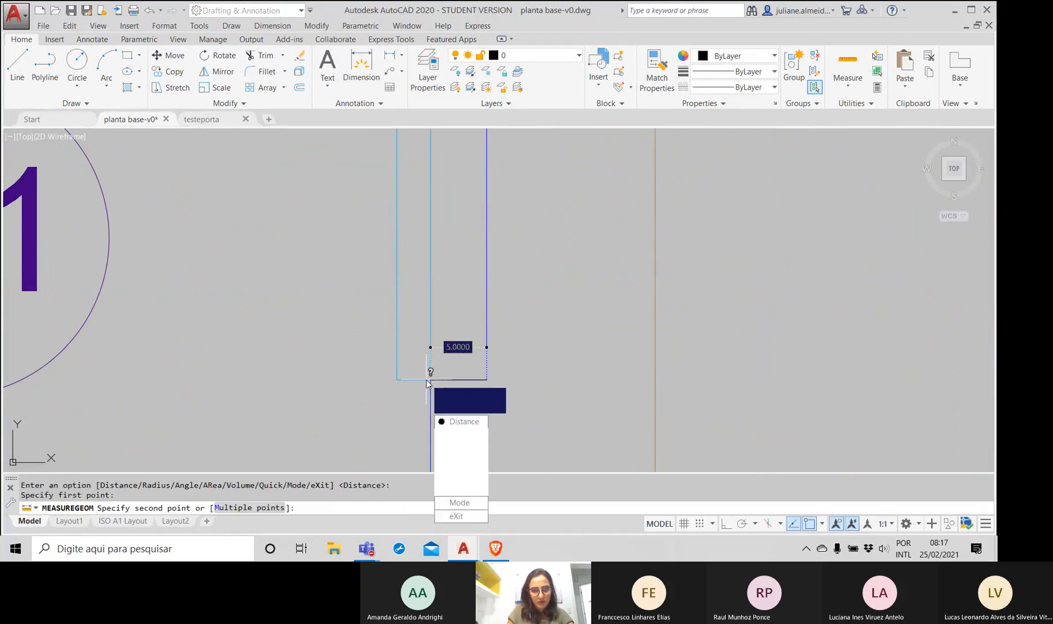
pyautogui.click(428, 380)
pyautogui.press('Return')
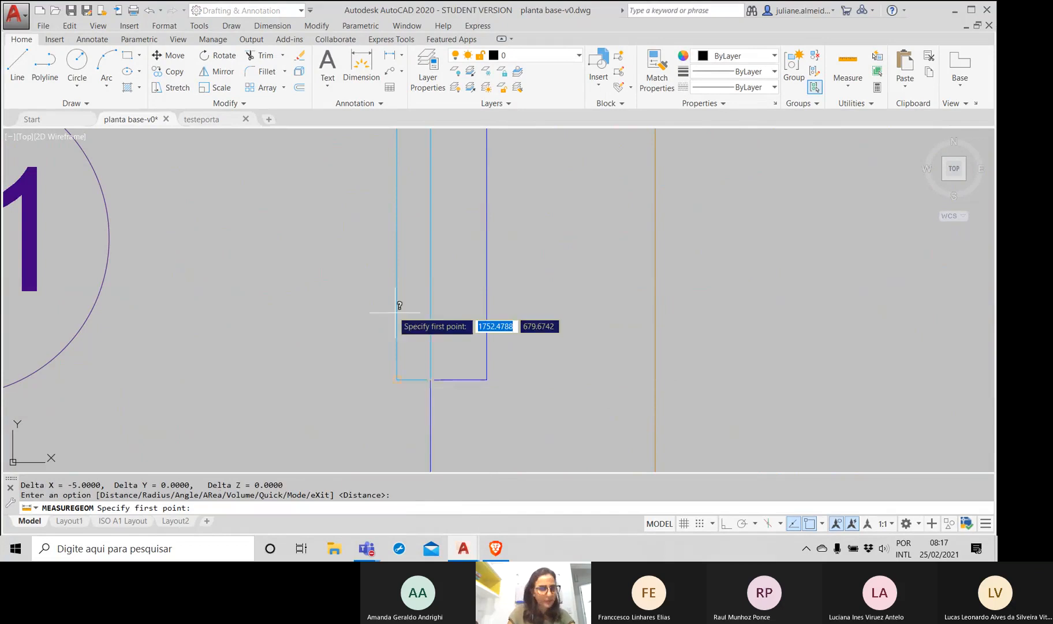
pyautogui.scroll(-5, 400, 306)
pyautogui.moveTo(223, 342); pyautogui.dragTo(255, 300, button='middle')
pyautogui.scroll(-3, 255, 299)
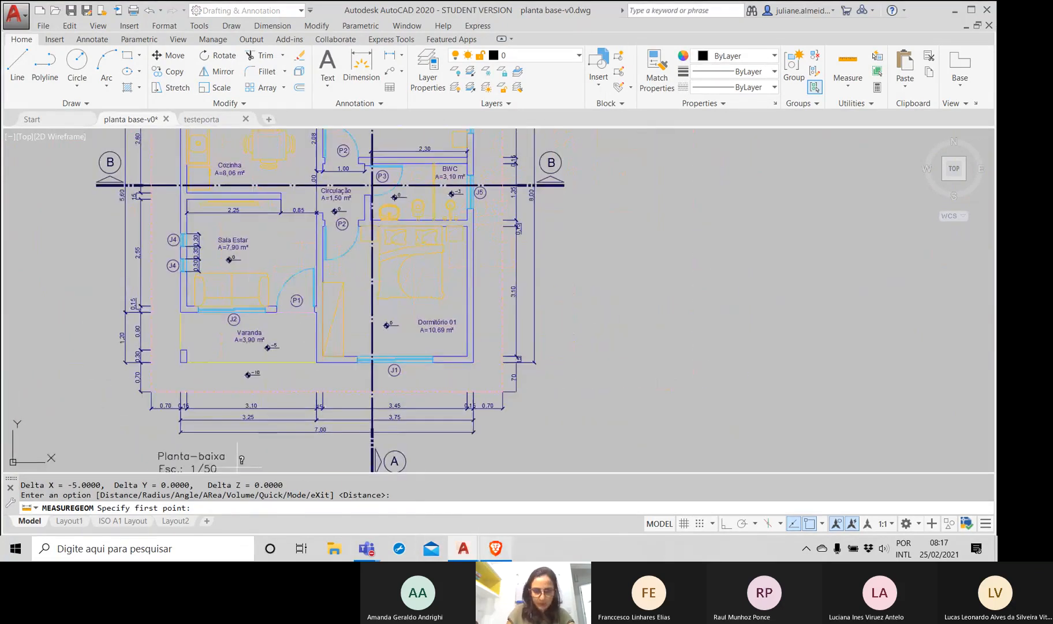
# Step: Check the Teams meeting chat for the students' replies and return to the testeporta drawing in AutoCAD
pyautogui.click(367, 548)
pyautogui.click(398, 496)
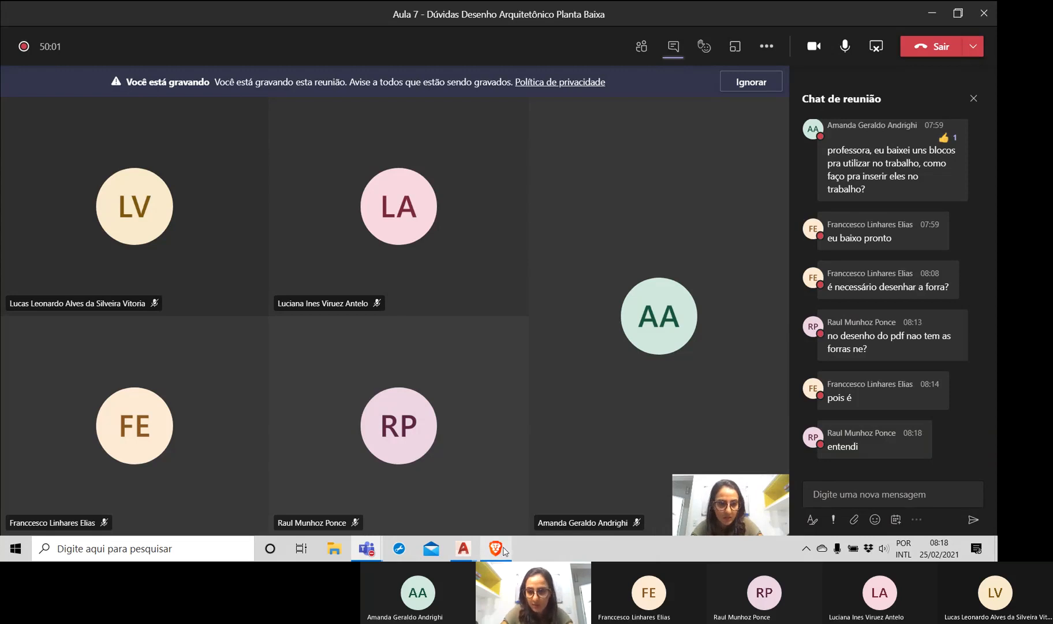
pyautogui.moveTo(367, 548)
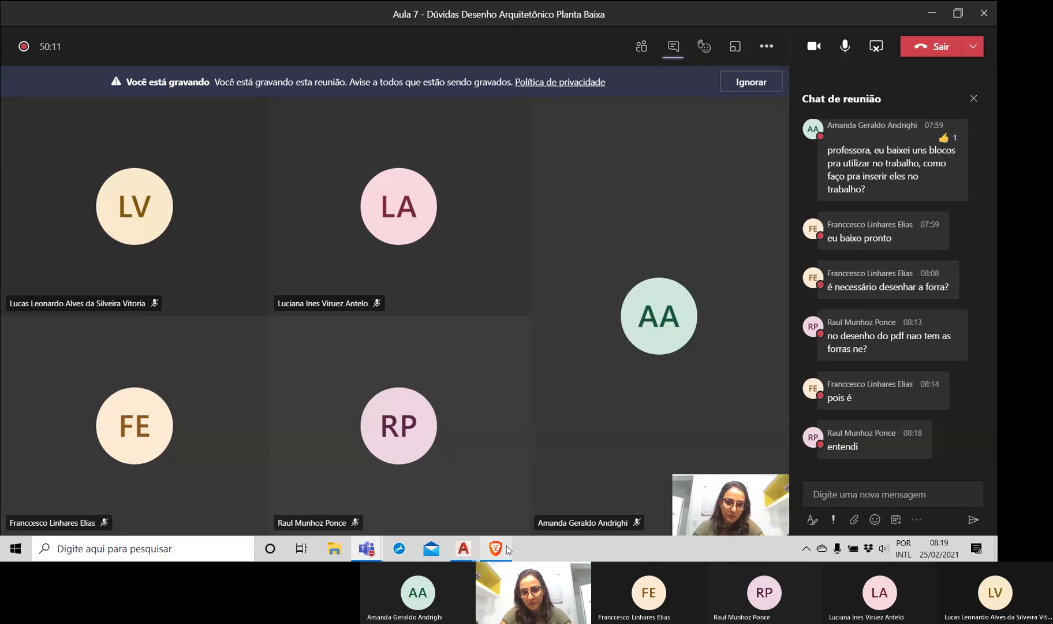
pyautogui.moveTo(507, 549)
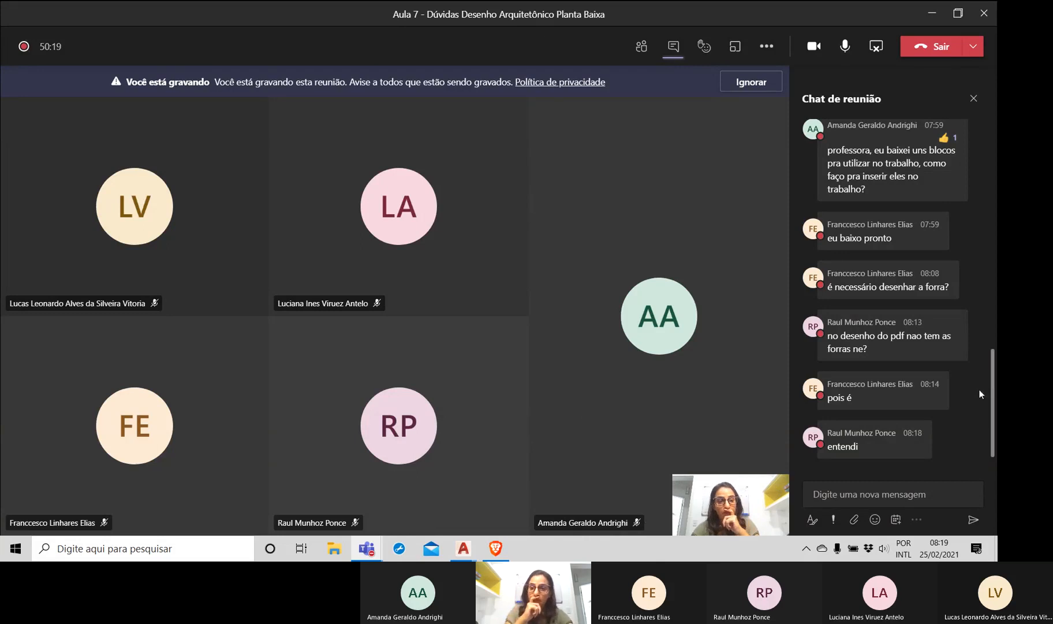
pyautogui.moveTo(938, 367)
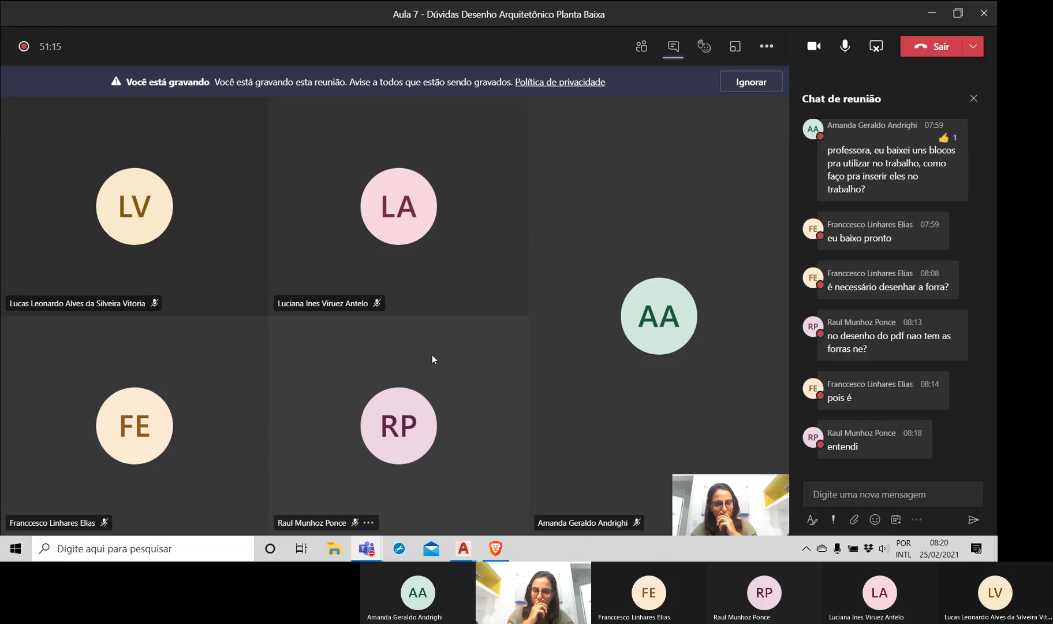
pyautogui.moveTo(841, 425)
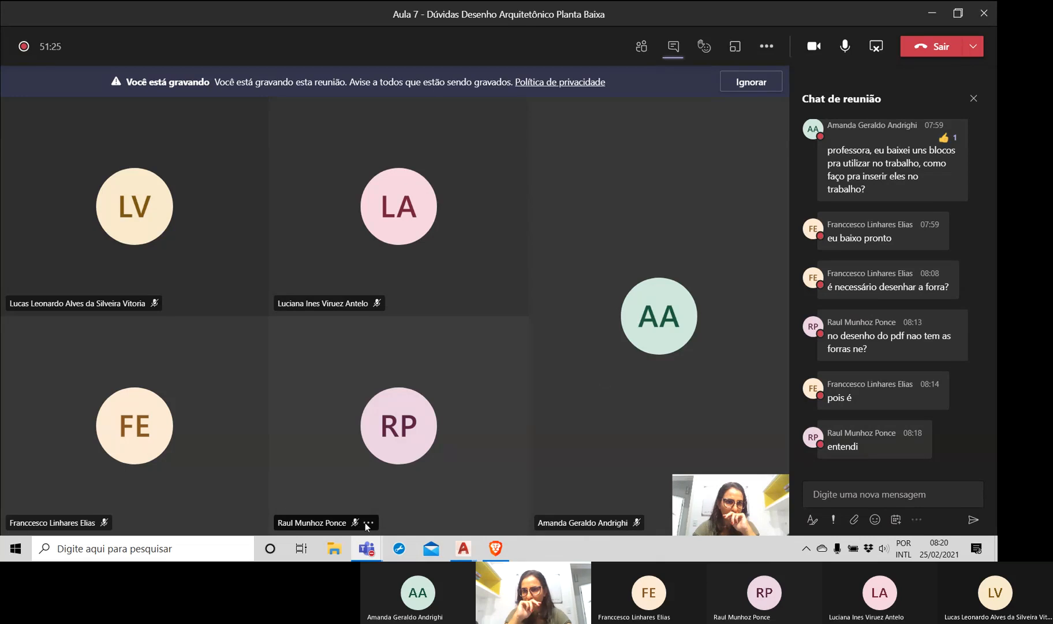
pyautogui.moveTo(948, 146)
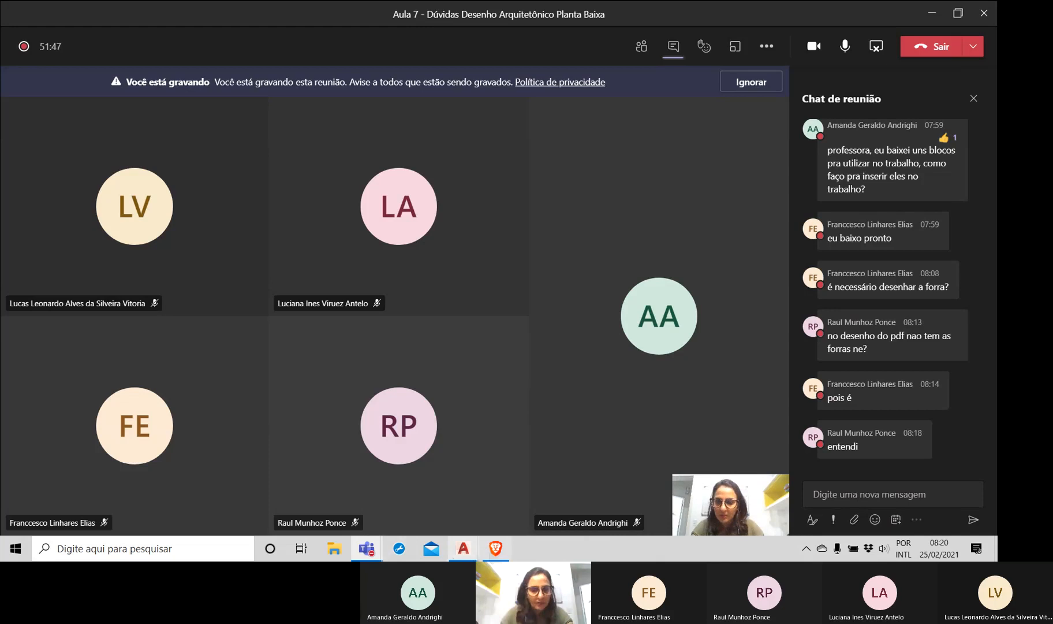
pyautogui.click(462, 548)
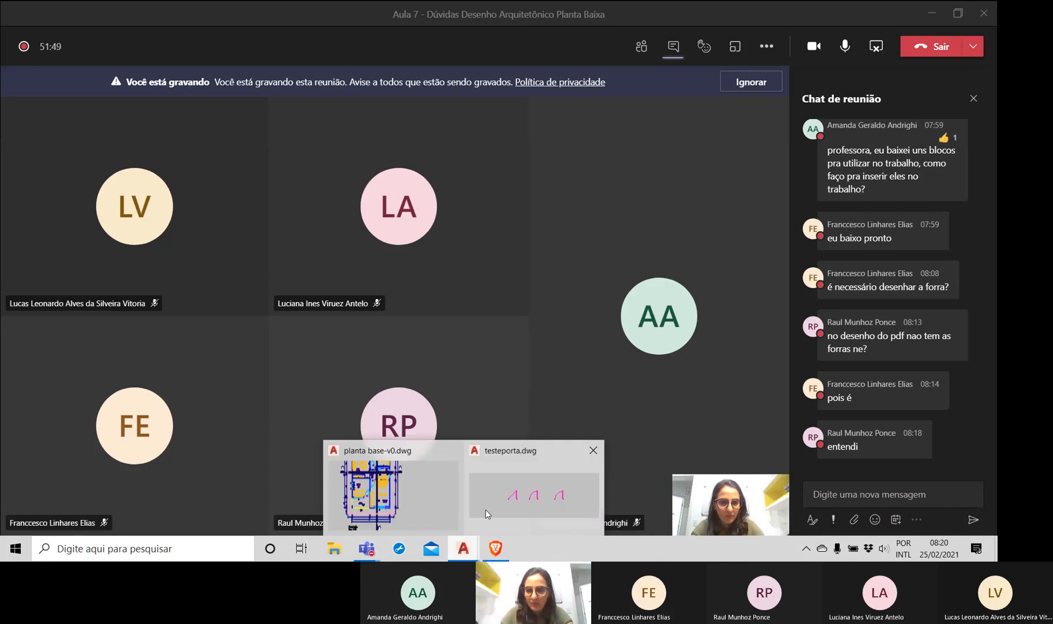
pyautogui.click(485, 509)
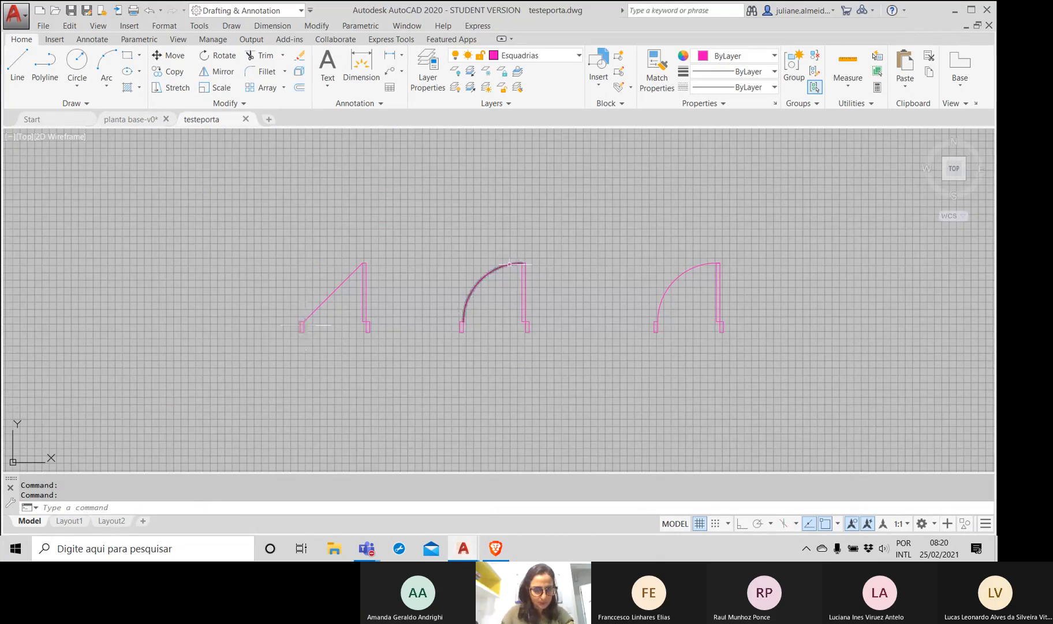
# Step: Switch to the Teams meeting, check the chat for new questions and stop sharing the screen
pyautogui.moveTo(513, 394); pyautogui.dragTo(497, 361, button='middle')
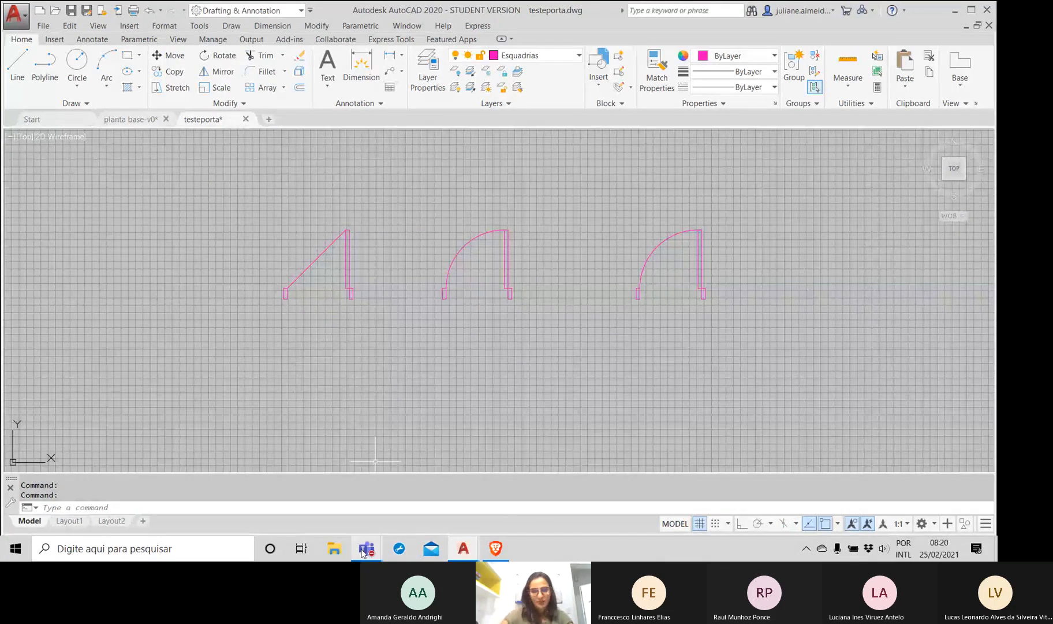
pyautogui.moveTo(364, 552)
pyautogui.click(418, 475)
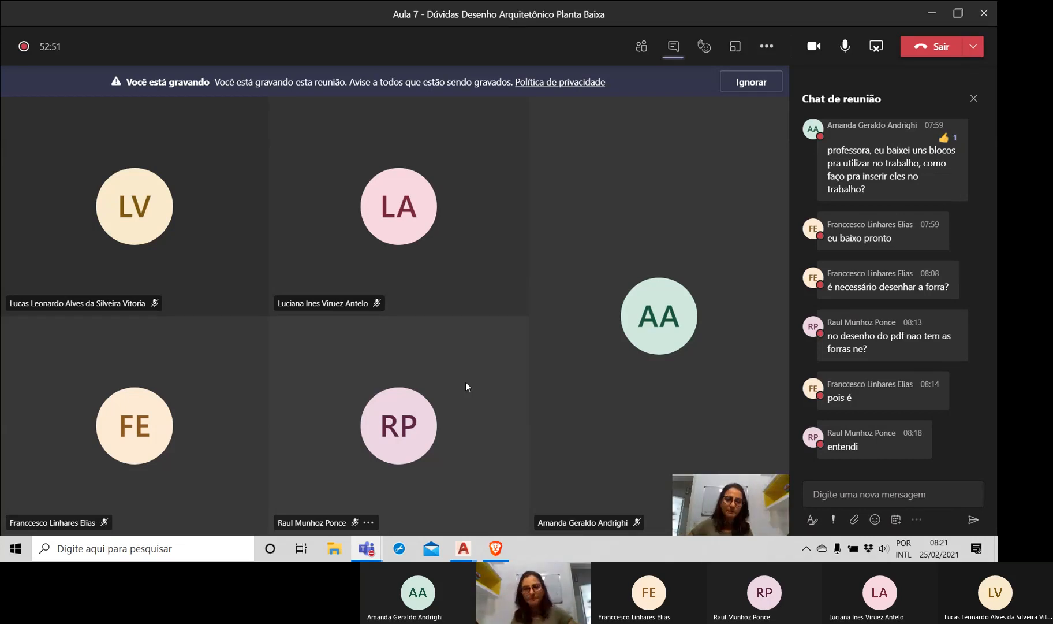
pyautogui.click(877, 48)
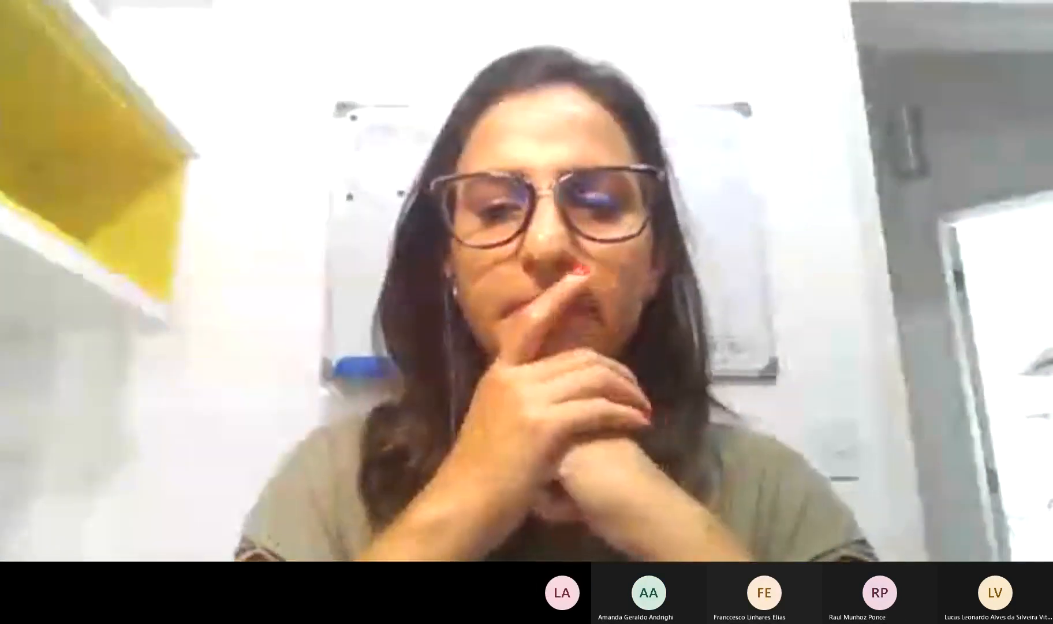
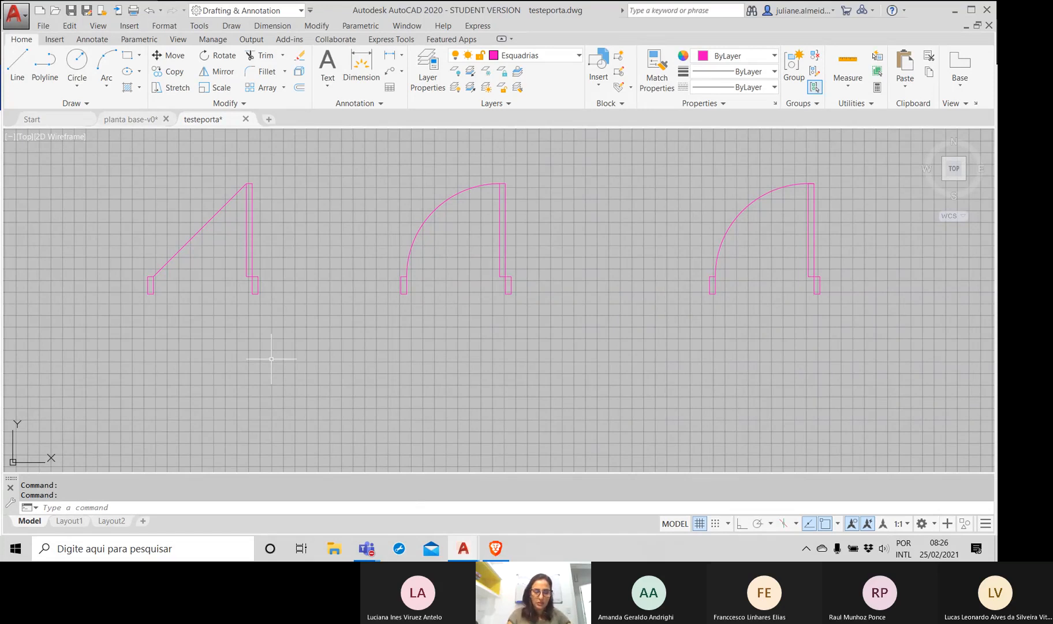
# Step: Draw a rectangle 150 long and 15 wide on the Esquadrias layer, in the empty area below the door symbols
pyautogui.write('rec')
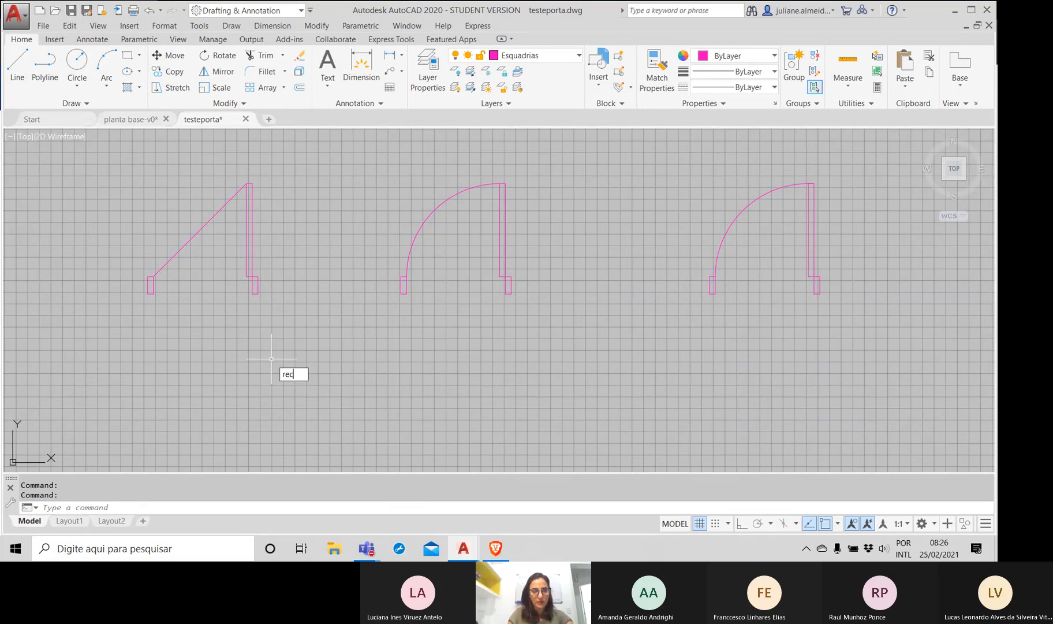
pyautogui.press('Return')
pyautogui.click(230, 373)
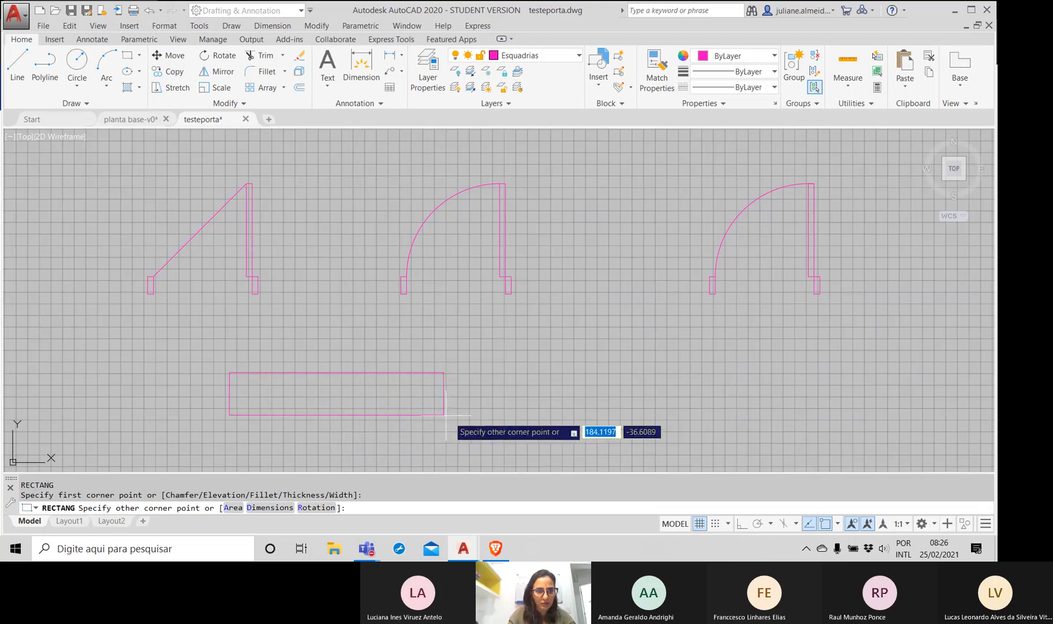
pyautogui.scroll(-1, 649, 435)
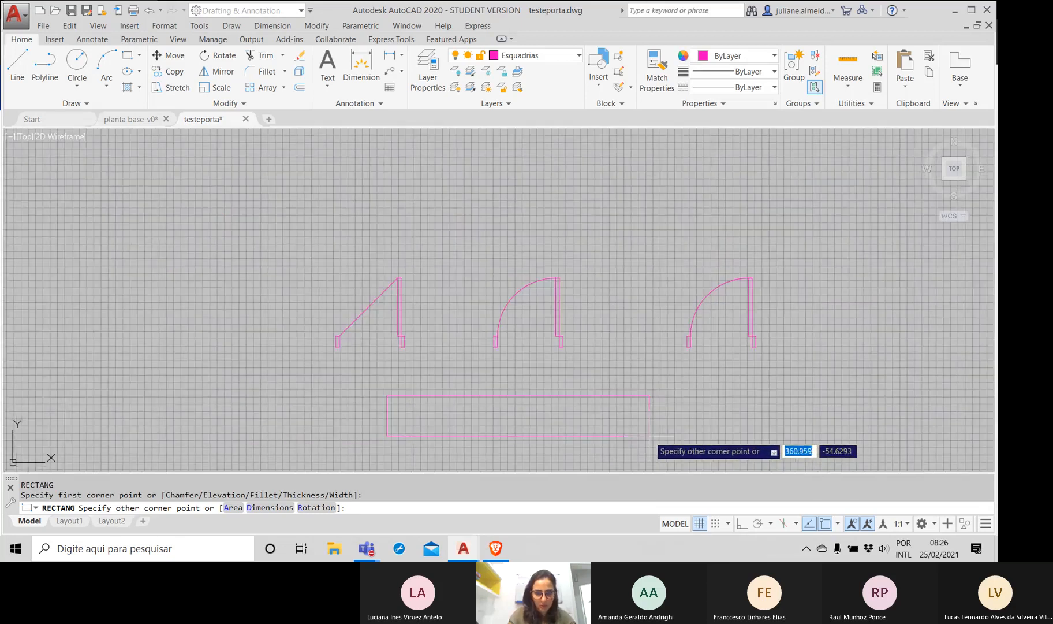
pyautogui.moveTo(704, 435)
pyautogui.mouseDown(button='middle')
pyautogui.moveTo(485, 414)
pyautogui.moveTo(522, 410)
pyautogui.mouseUp(button='middle')
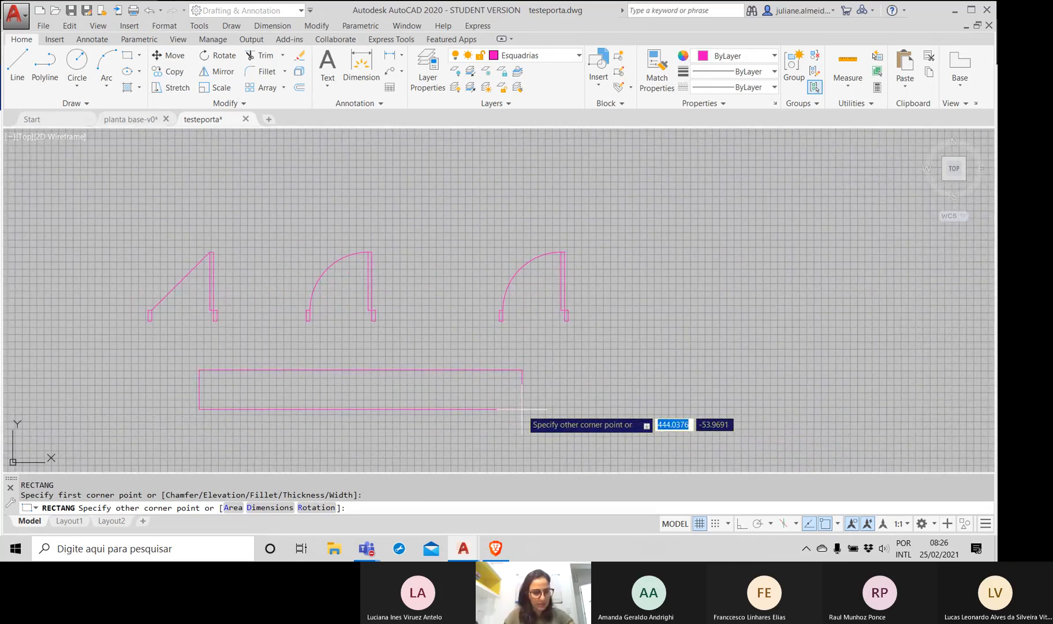
pyautogui.write('d')
pyautogui.press('Return')
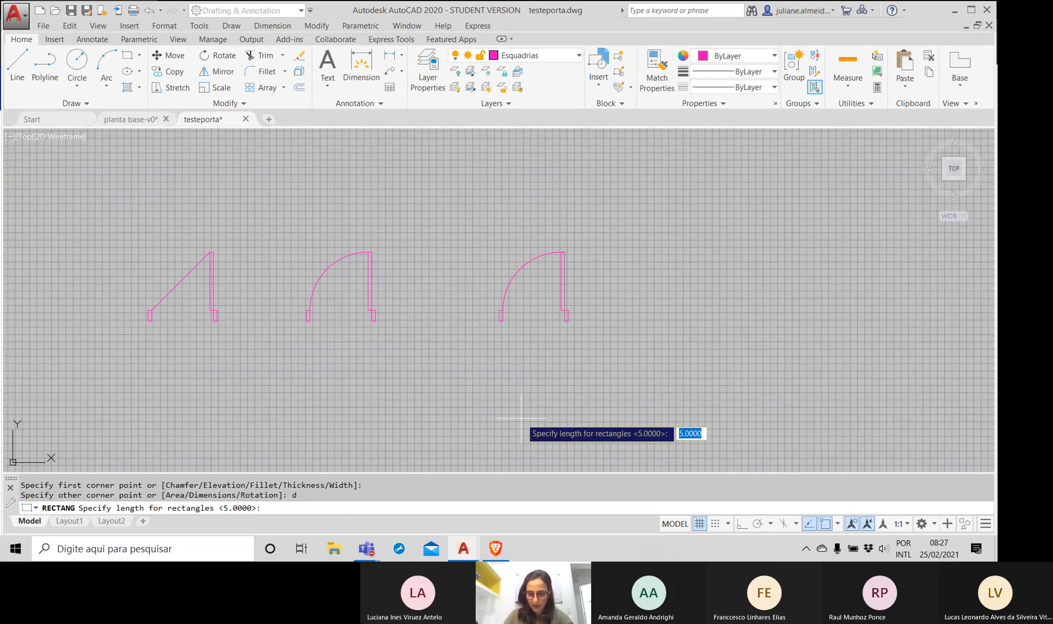
pyautogui.press('BackSpace')
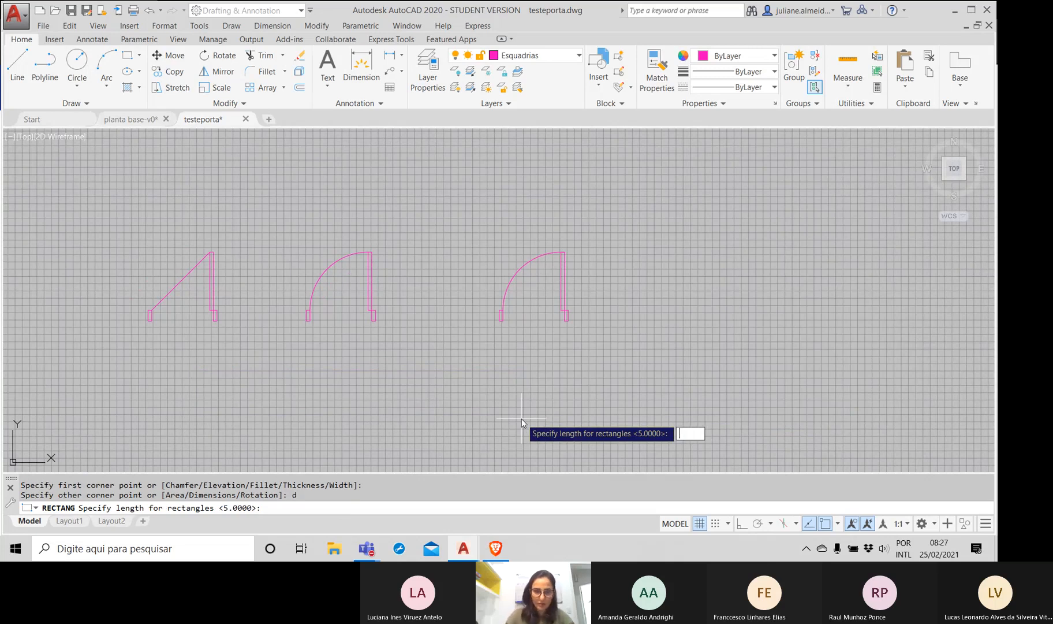
pyautogui.write('150')
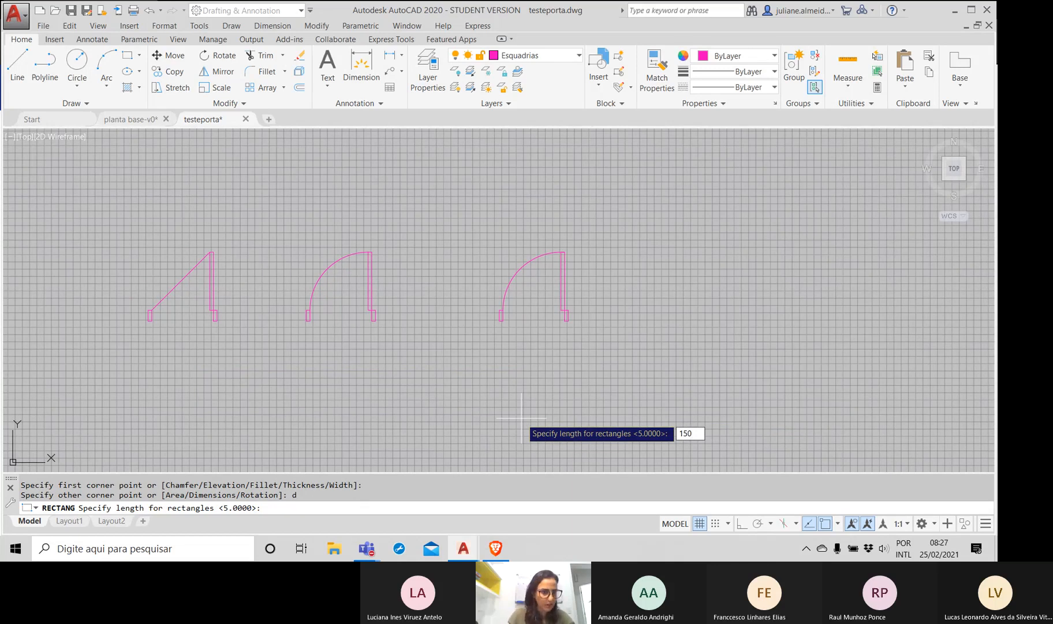
pyautogui.press('Return')
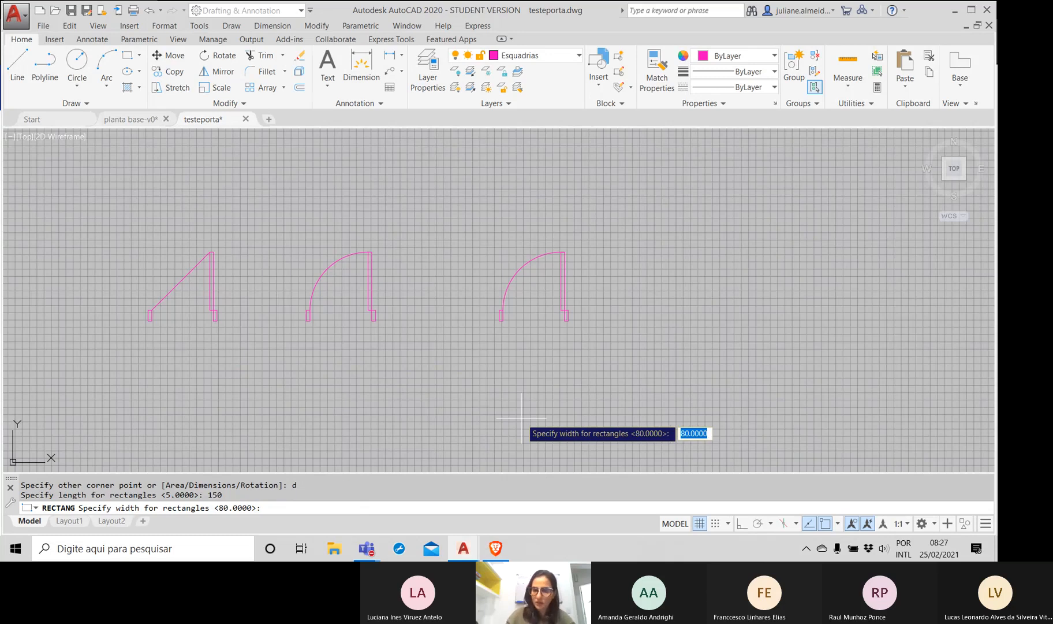
pyautogui.write('15')
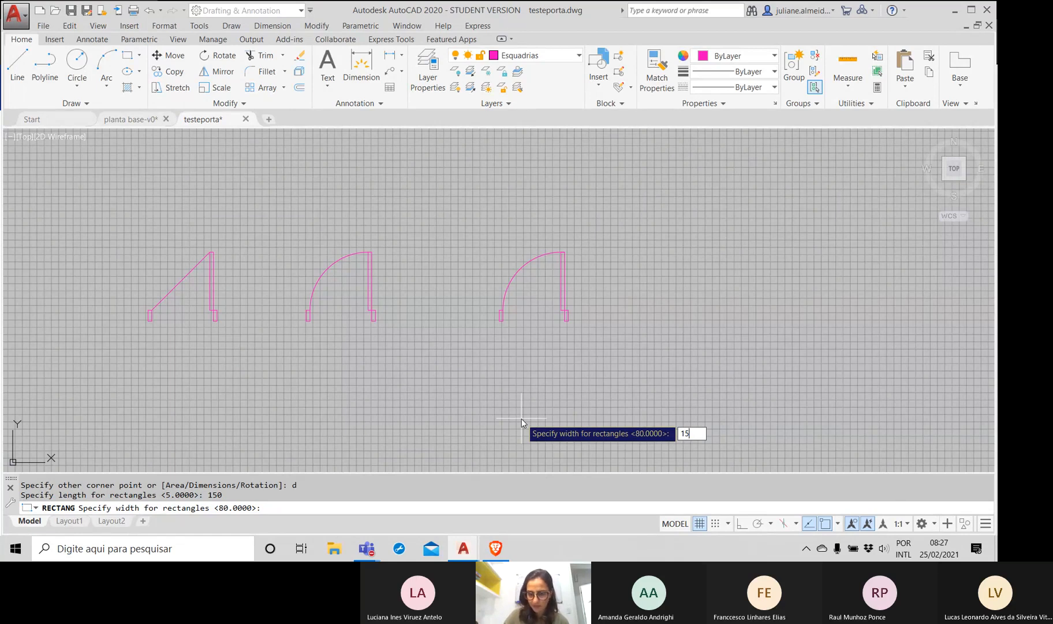
pyautogui.press('Return')
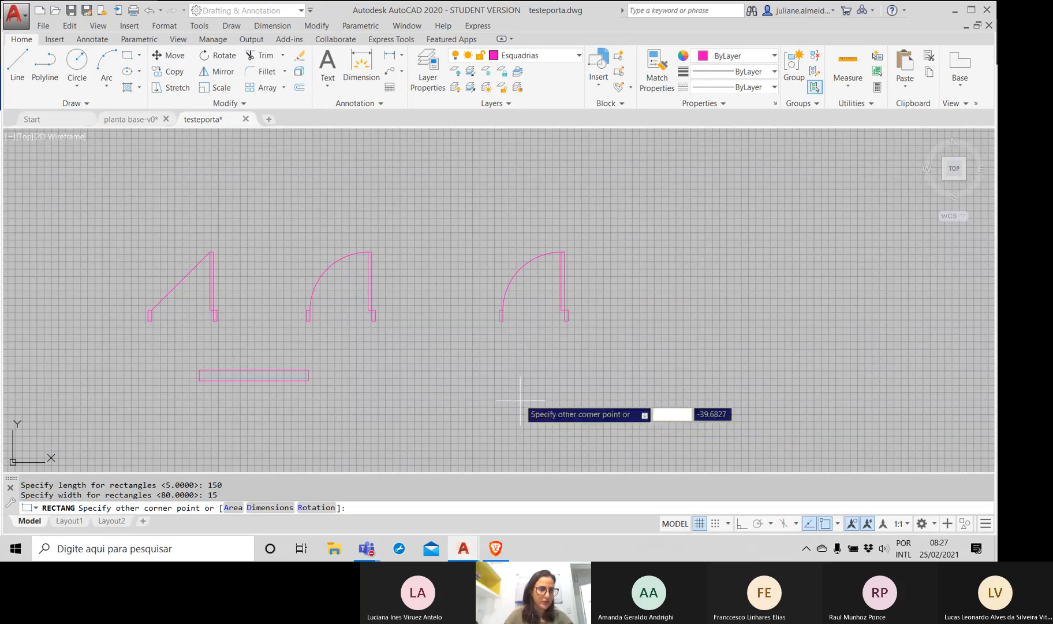
pyautogui.click(371, 382)
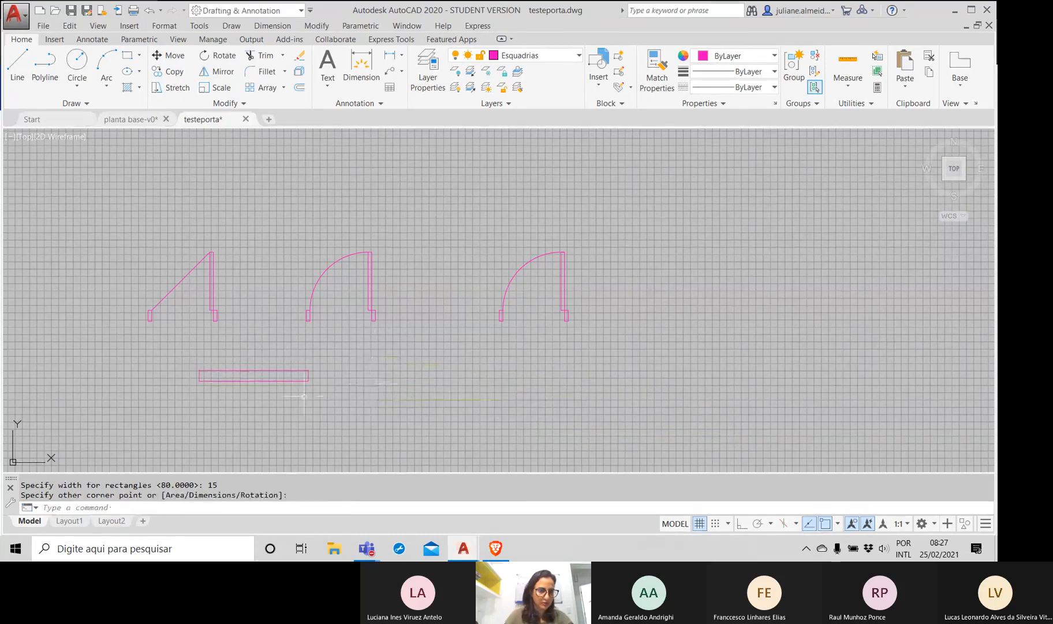
pyautogui.scroll(4, 241, 370)
pyautogui.scroll(2, 243, 366)
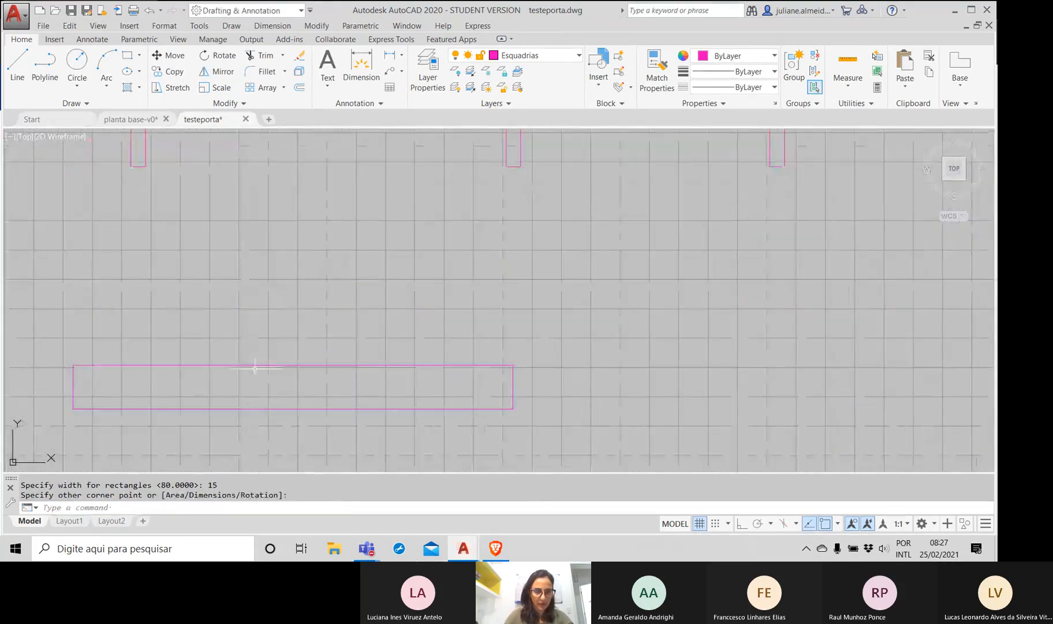
pyautogui.moveTo(251, 365)
pyautogui.mouseDown(button='middle')
pyautogui.moveTo(553, 179)
pyautogui.moveTo(581, 195)
pyautogui.moveTo(451, 343)
pyautogui.moveTo(456, 357)
pyautogui.mouseUp(button='middle')
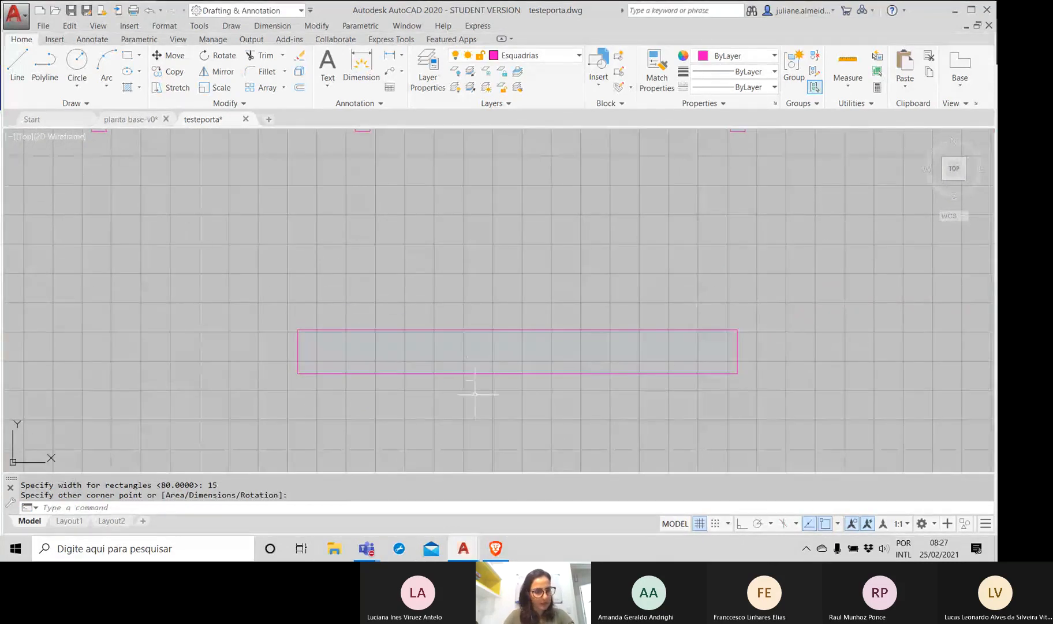
pyautogui.click(517, 399)
pyautogui.click(488, 457)
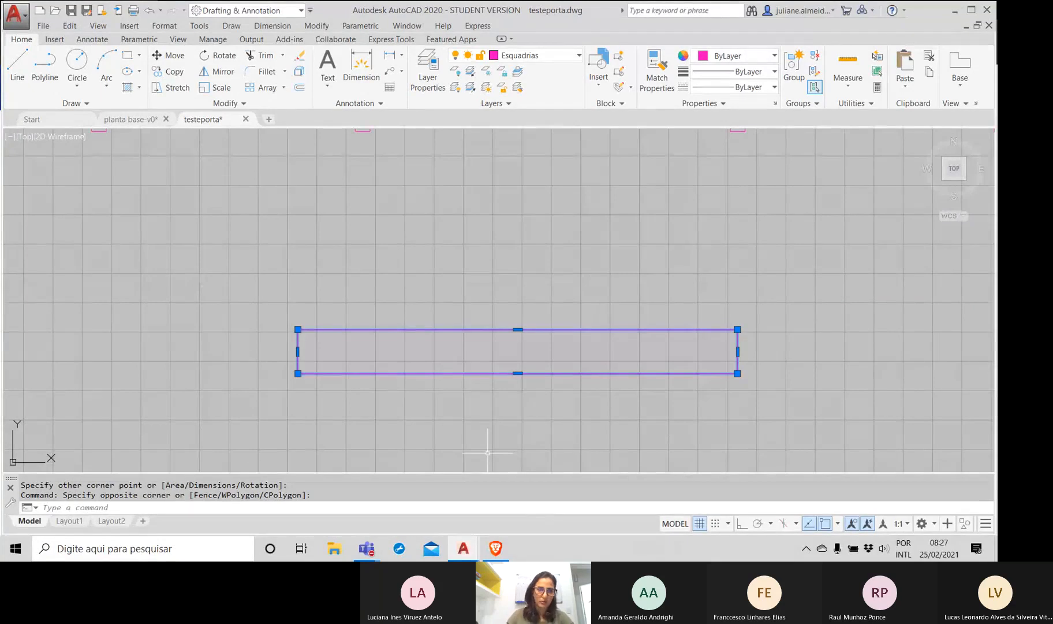
pyautogui.press('Escape')
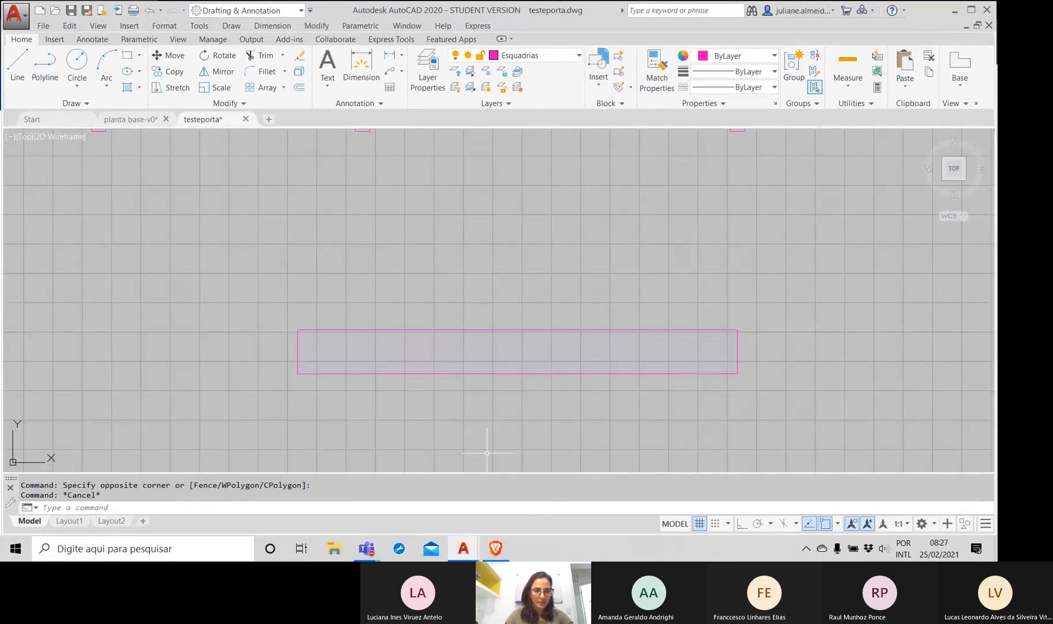
# Step: Copy the 150 by 15 rectangle to the right of the original, aligned with it and leaving a gap between them
pyautogui.scroll(-2, 479, 298)
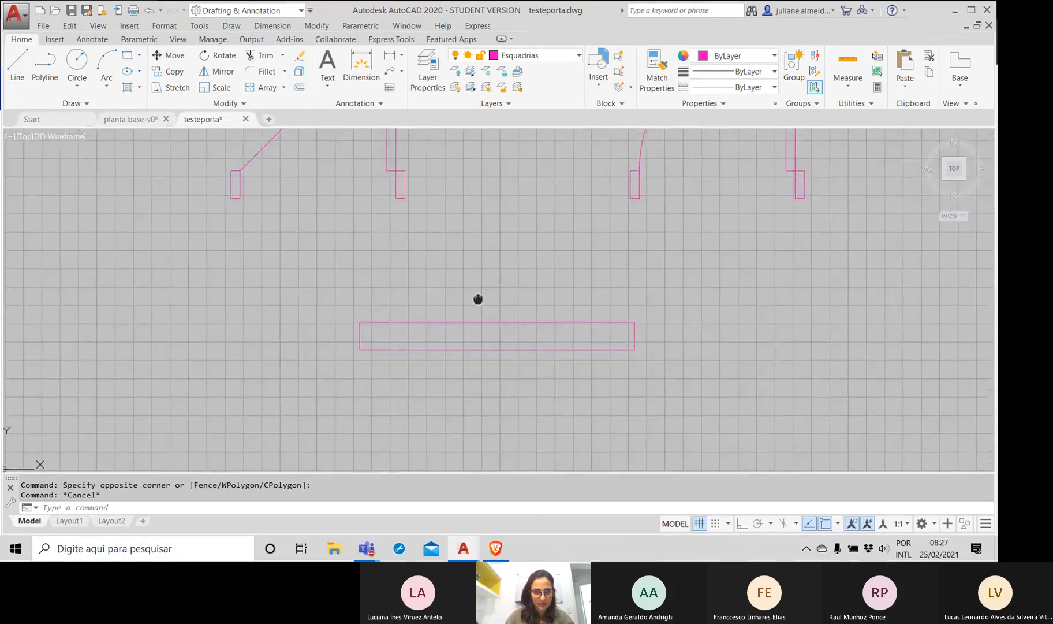
pyautogui.moveTo(479, 298); pyautogui.dragTo(354, 328, button='middle')
pyautogui.click(547, 411)
pyautogui.click(376, 307)
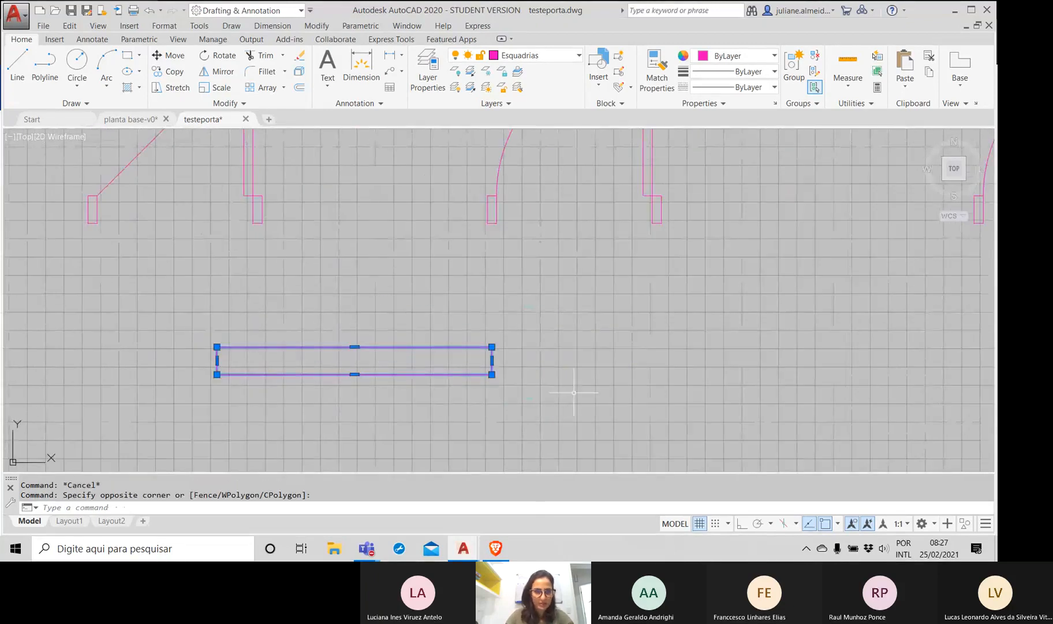
pyautogui.write('co')
pyautogui.press('Return')
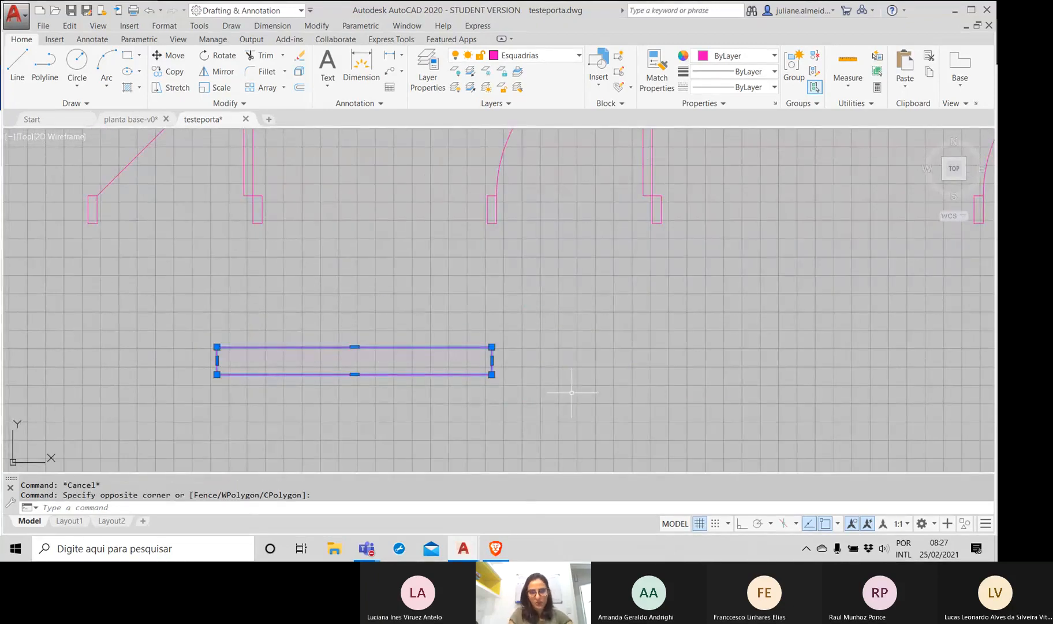
pyautogui.click(224, 368)
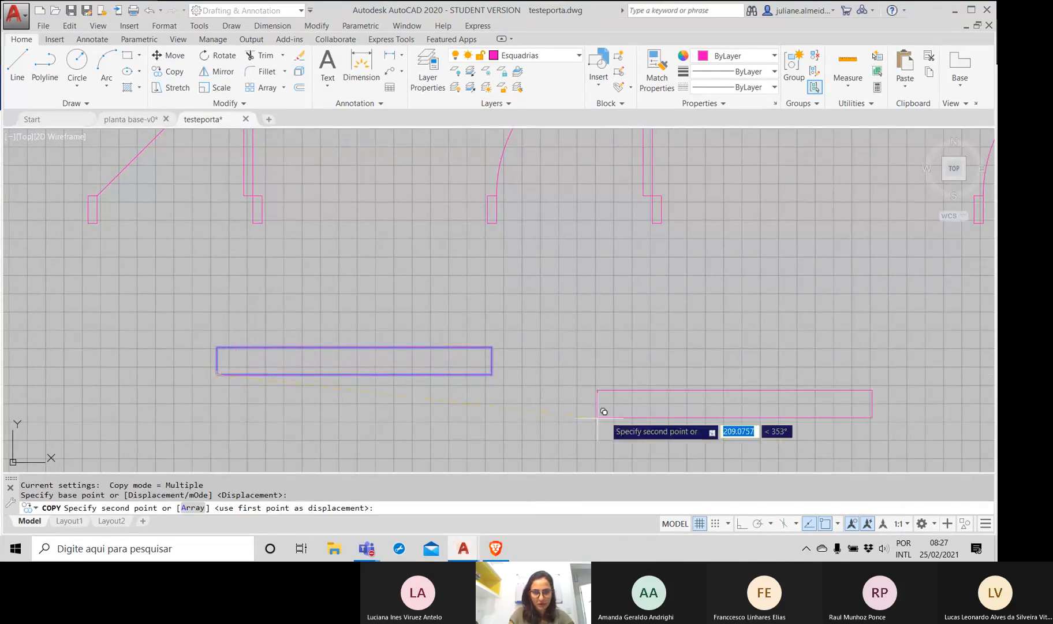
pyautogui.click(632, 367)
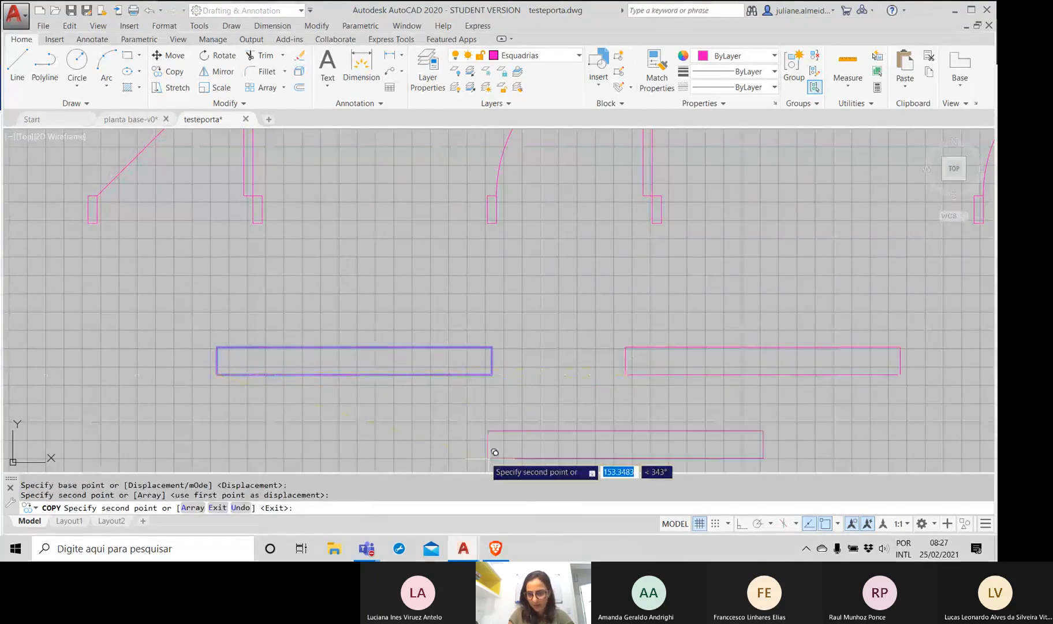
pyautogui.press('Return')
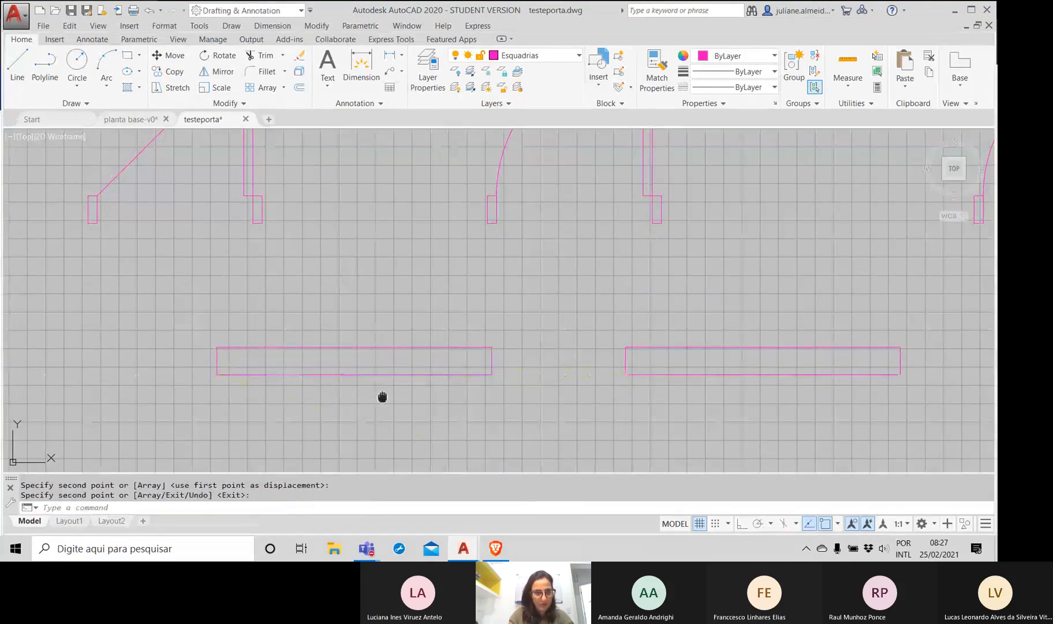
# Step: Offset the original rectangle below the doors inward by a distance of 5
pyautogui.moveTo(383, 396); pyautogui.dragTo(381, 408, button='middle')
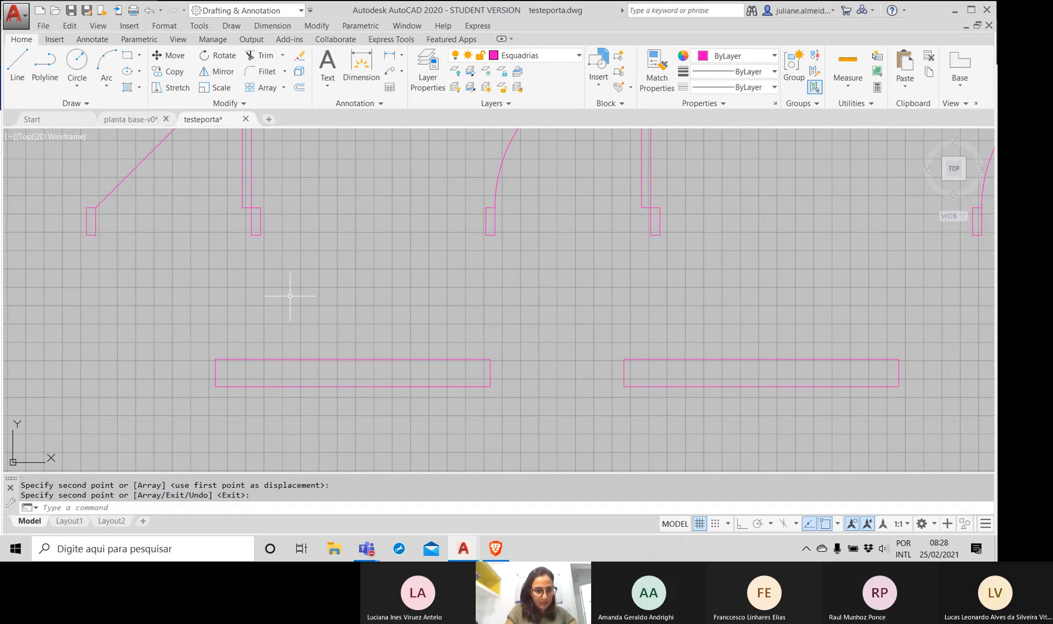
pyautogui.press('Return')
pyautogui.click(511, 402)
pyautogui.click(454, 367)
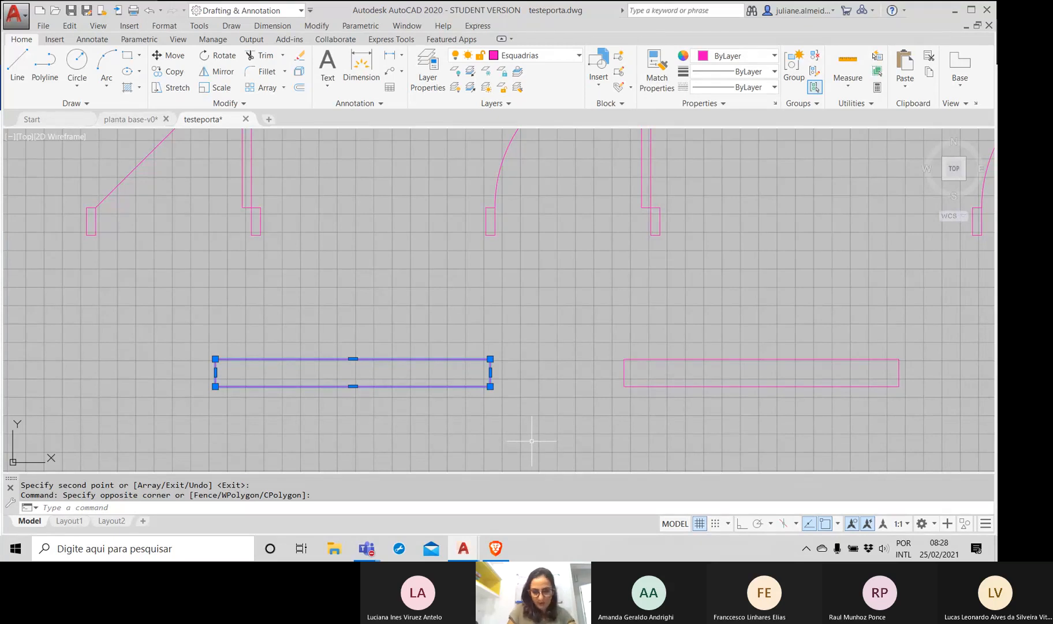
pyautogui.write('OFFSET')
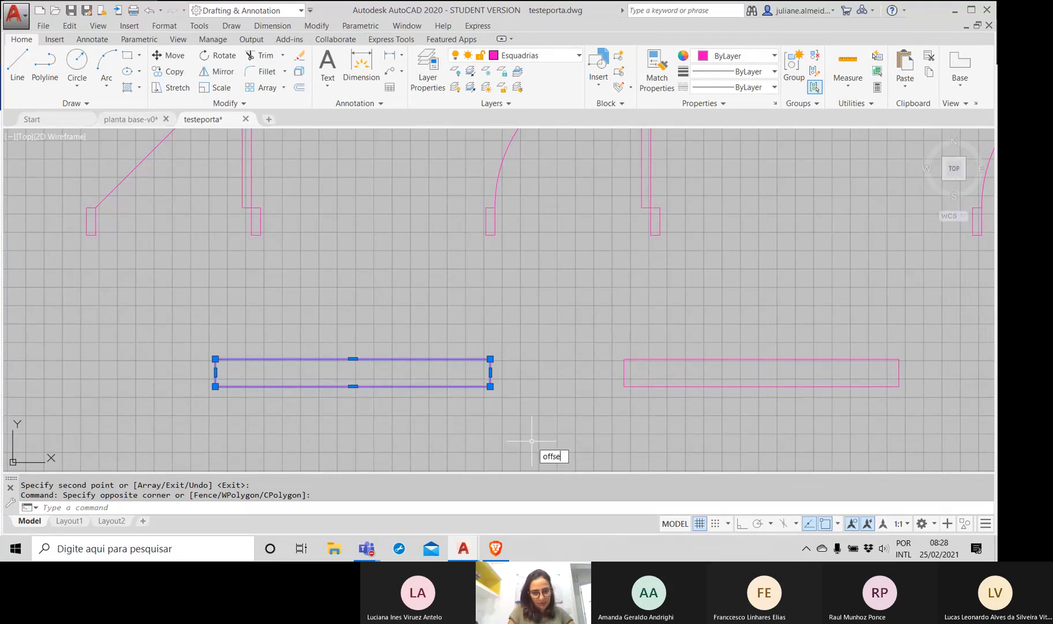
pyautogui.press('Return')
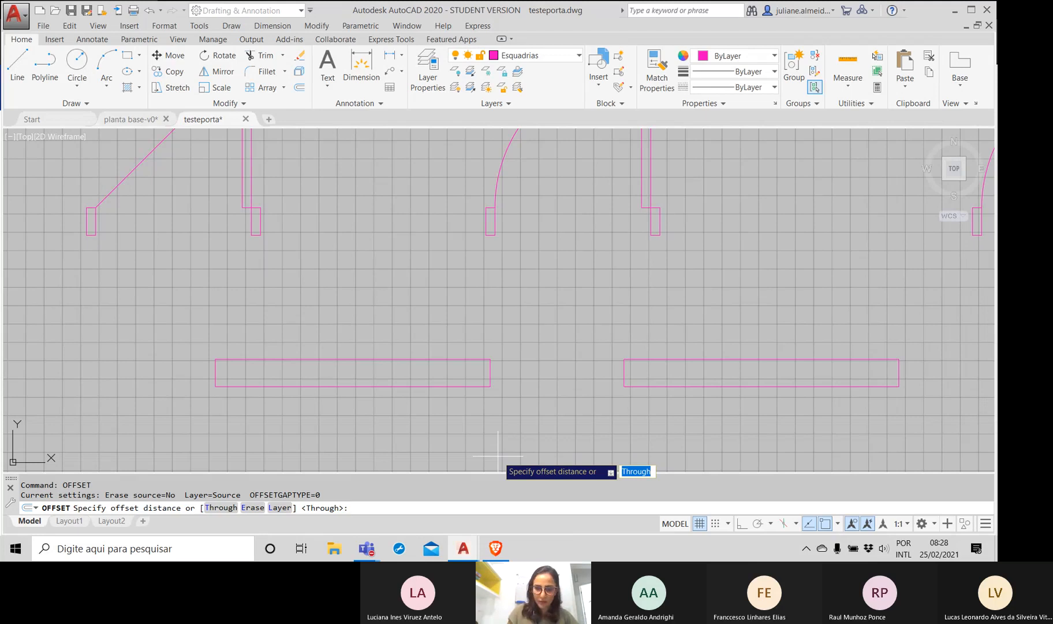
pyautogui.write('5')
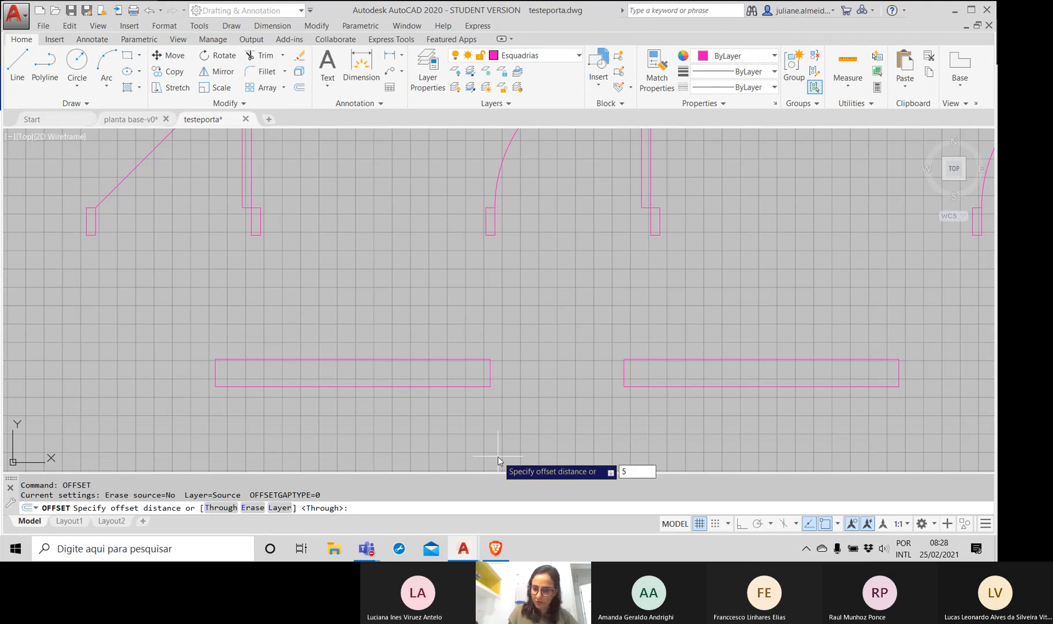
pyautogui.press('Return')
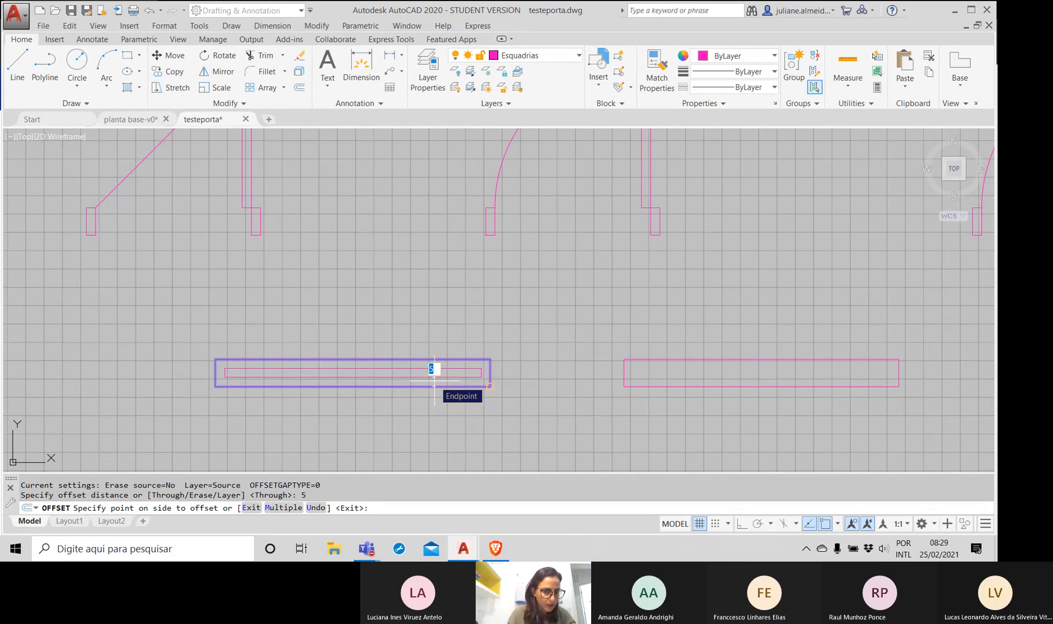
pyautogui.click(435, 380)
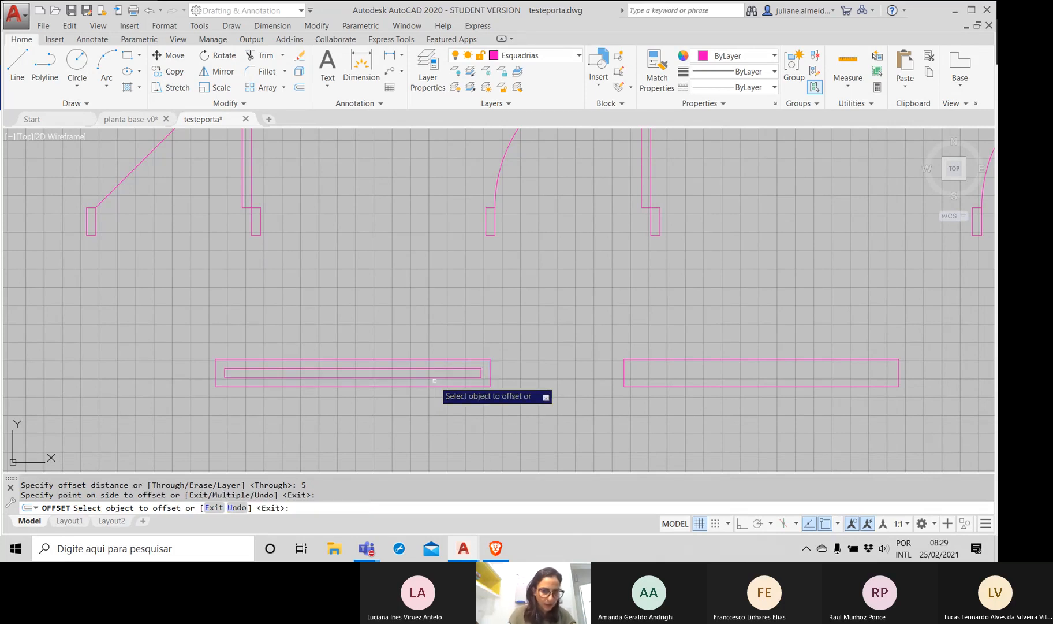
# Step: Stretch both short ends of the inner offset rectangle out to the short sides of the outer rectangle
pyautogui.press('Return')
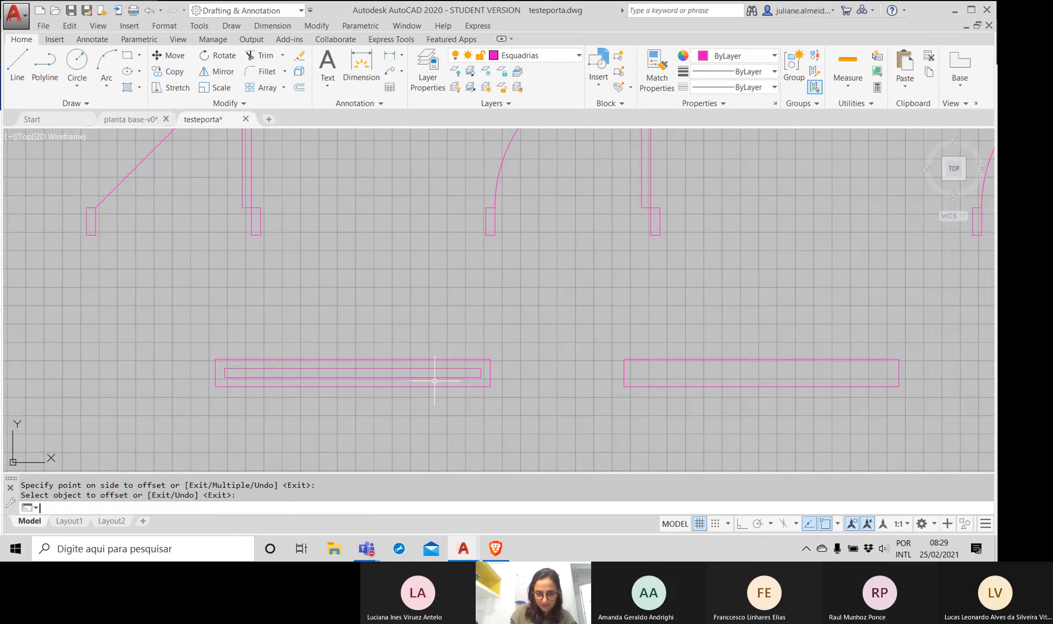
pyautogui.scroll(4, 385, 382)
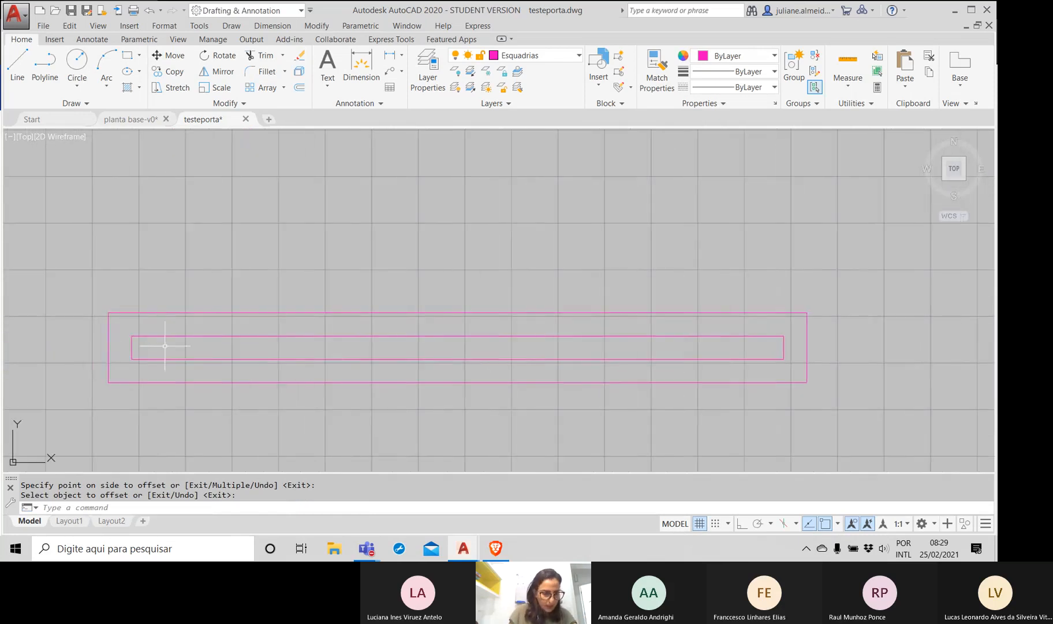
pyautogui.click(132, 346)
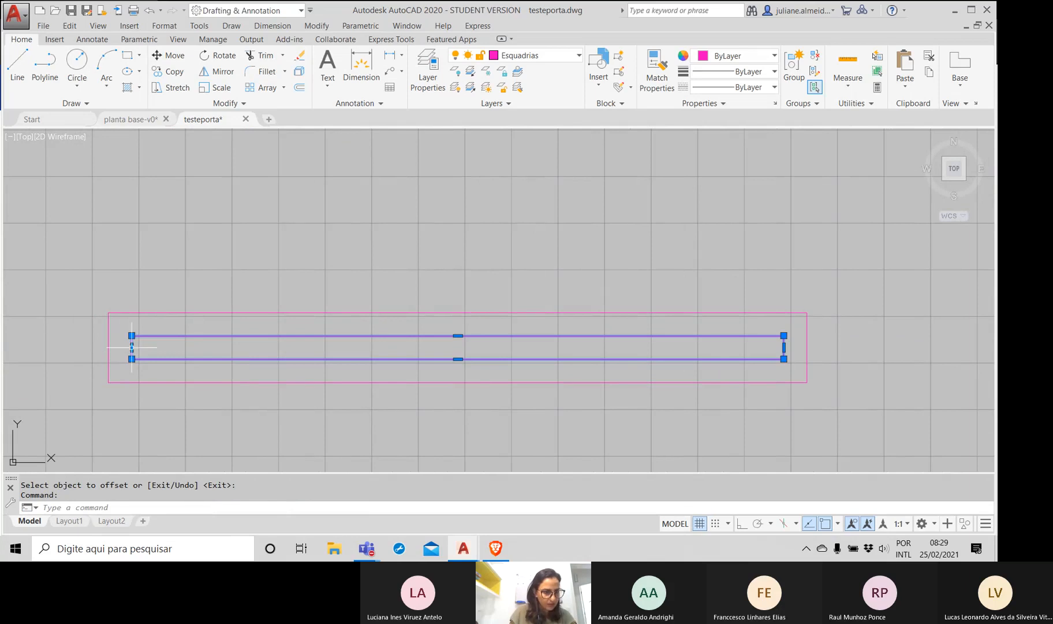
pyautogui.moveTo(131, 347)
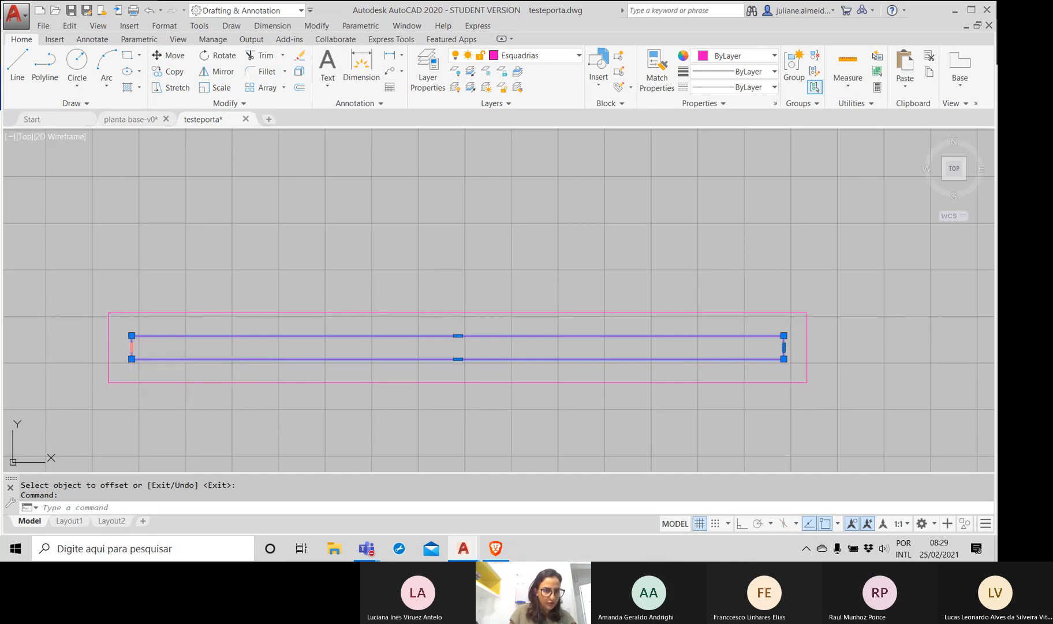
pyautogui.click(132, 347)
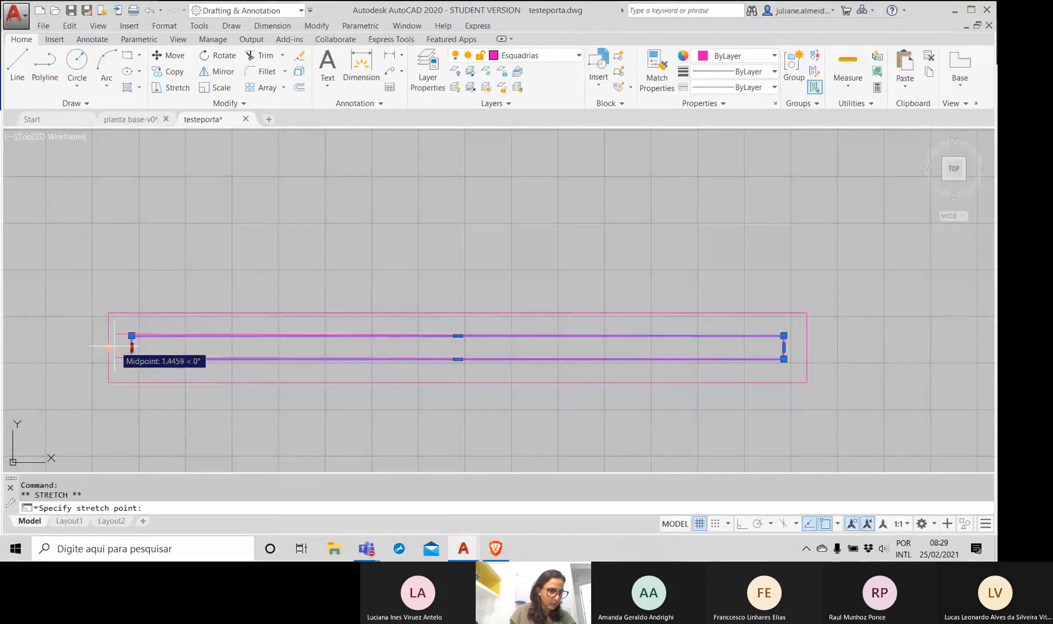
pyautogui.click(108, 347)
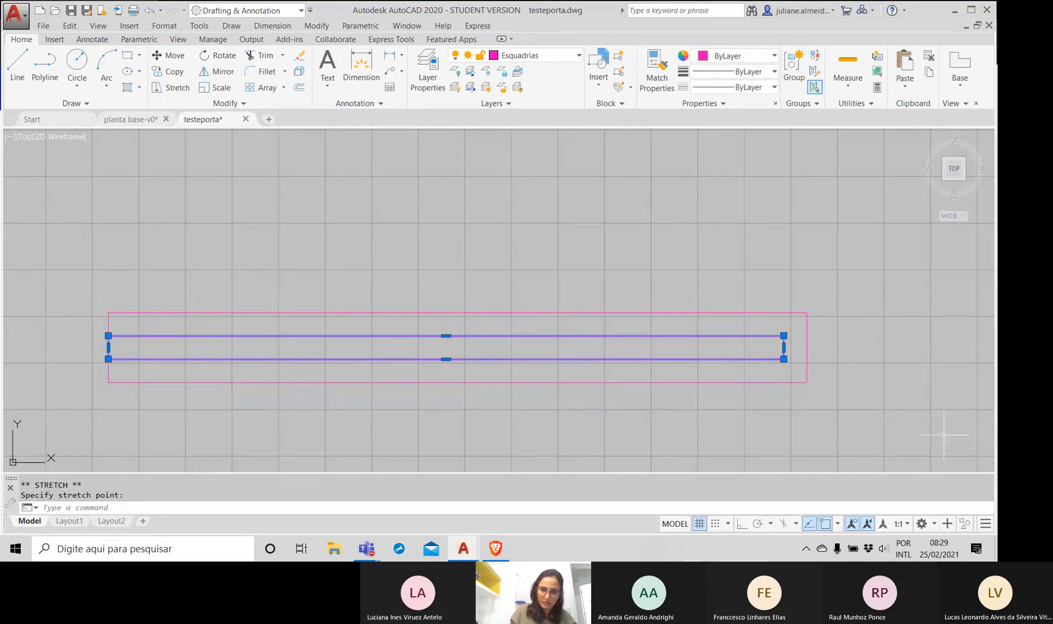
pyautogui.click(784, 347)
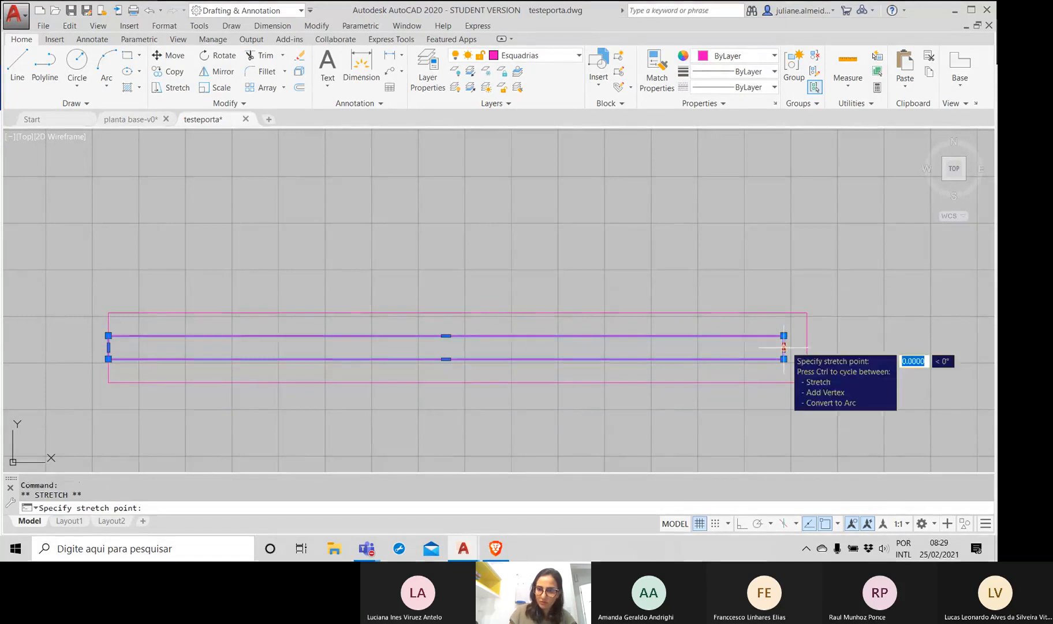
pyautogui.click(819, 347)
pyautogui.press('Escape')
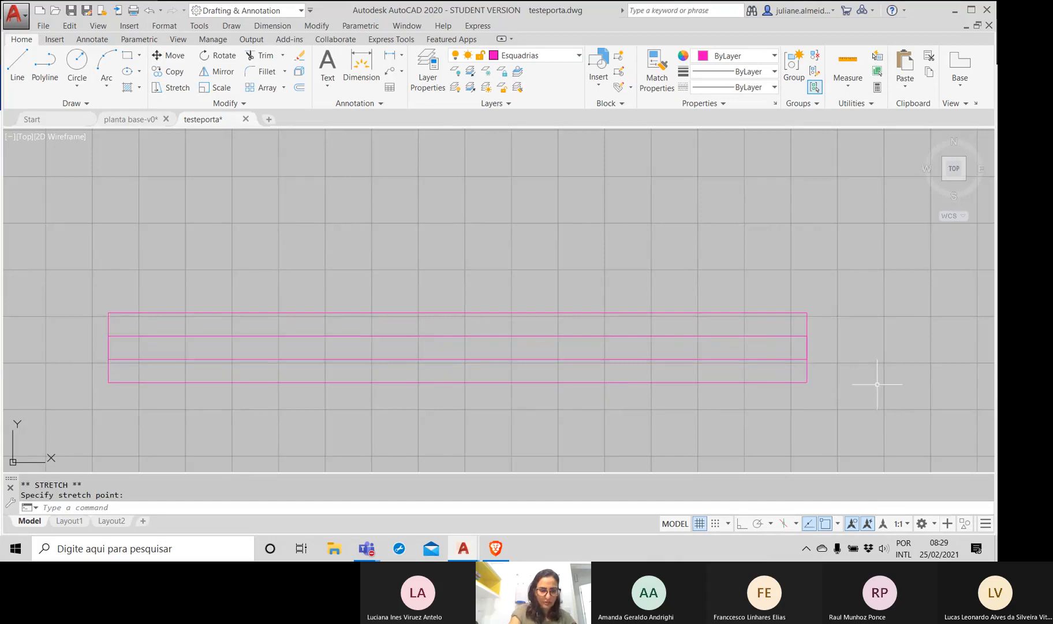
# Step: Turn the drawing grid off
pyautogui.scroll(-2, 871, 377)
pyautogui.moveTo(870, 376)
pyautogui.mouseDown(button='middle')
pyautogui.moveTo(616, 384)
pyautogui.moveTo(498, 369)
pyautogui.mouseUp(button='middle')
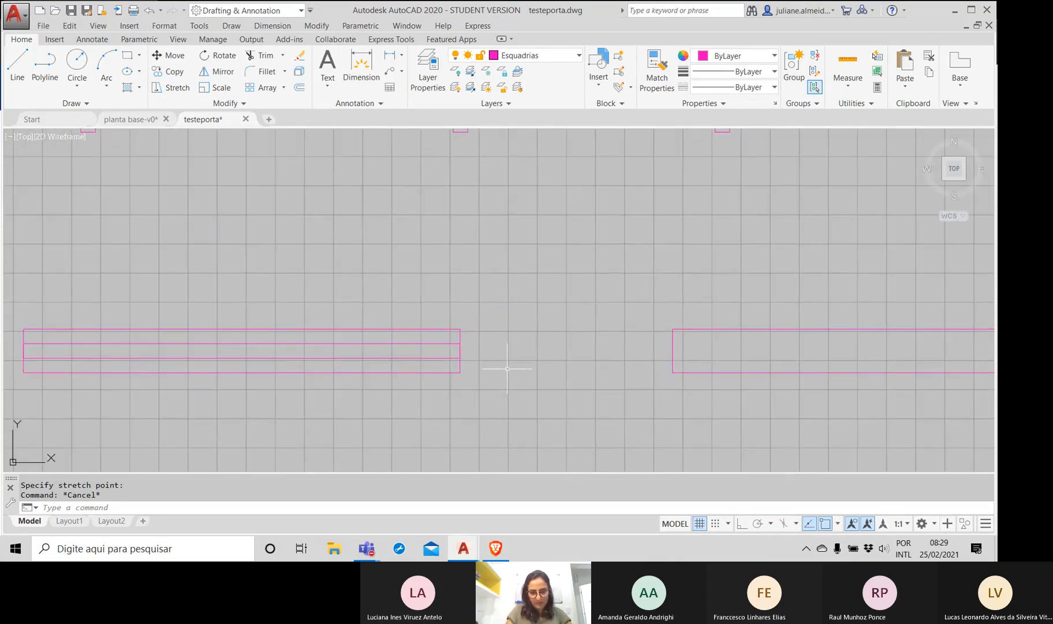
pyautogui.write('grid')
pyautogui.press('Return')
pyautogui.write('off')
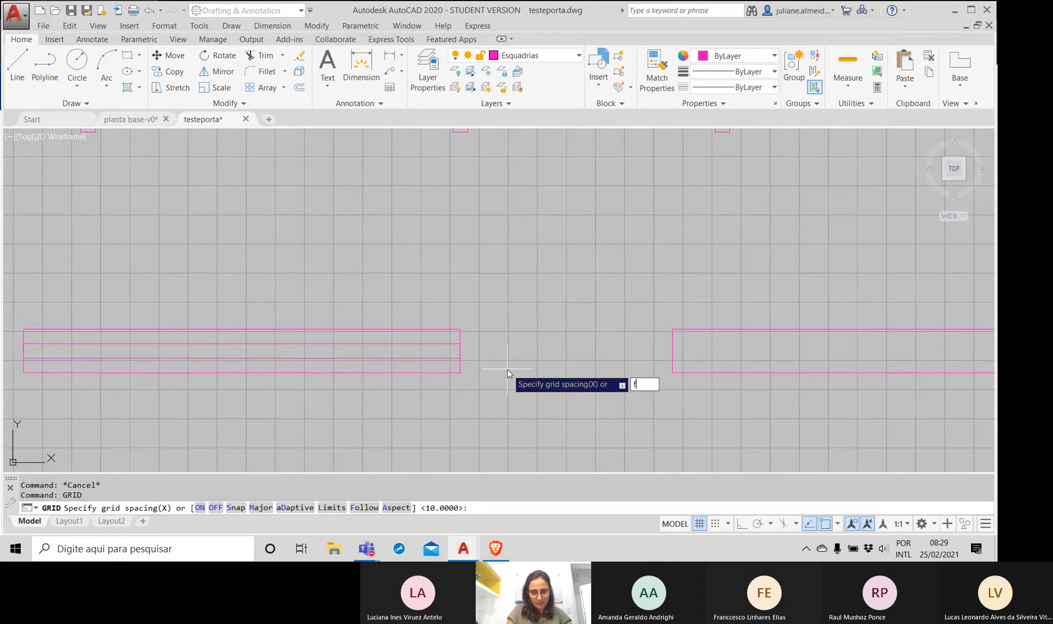
pyautogui.press('Return')
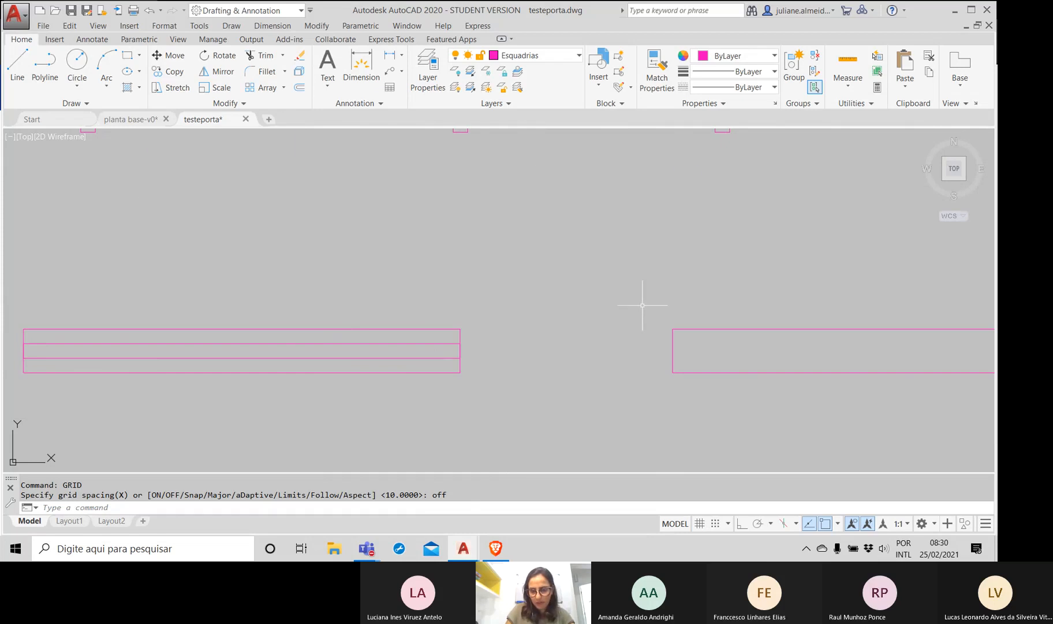
# Step: Explode the empty second rectangle into separate lines and check that its edges can be selected individually
pyautogui.scroll(-1, 642, 300)
pyautogui.moveTo(641, 300); pyautogui.dragTo(400, 301, button='middle')
pyautogui.moveTo(479, 300)
pyautogui.mouseDown(button='middle')
pyautogui.moveTo(402, 306)
pyautogui.moveTo(385, 340)
pyautogui.mouseUp(button='middle')
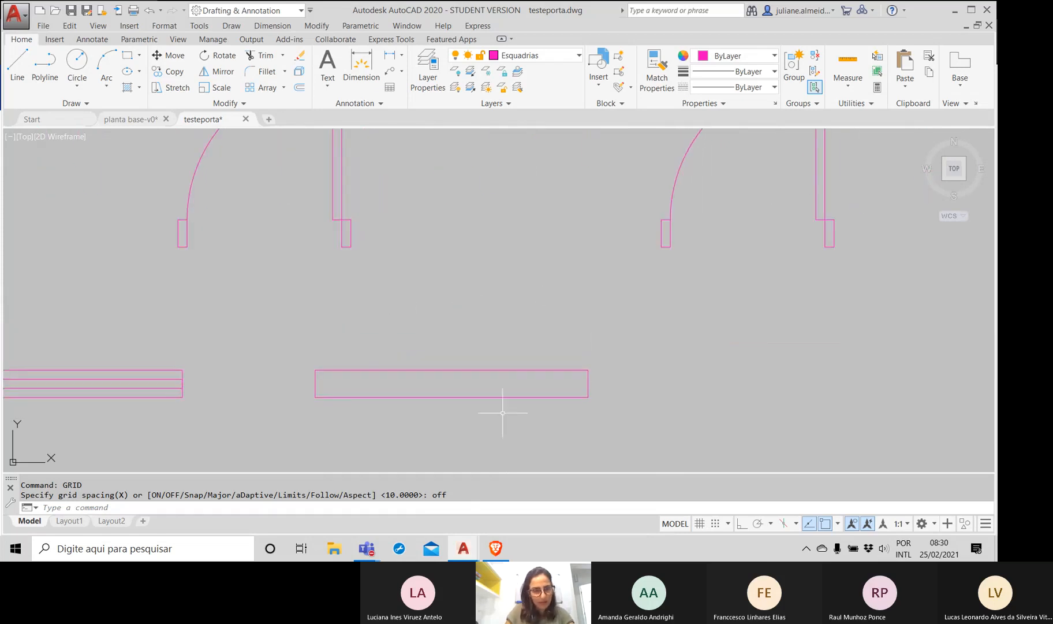
pyautogui.scroll(2, 328, 401)
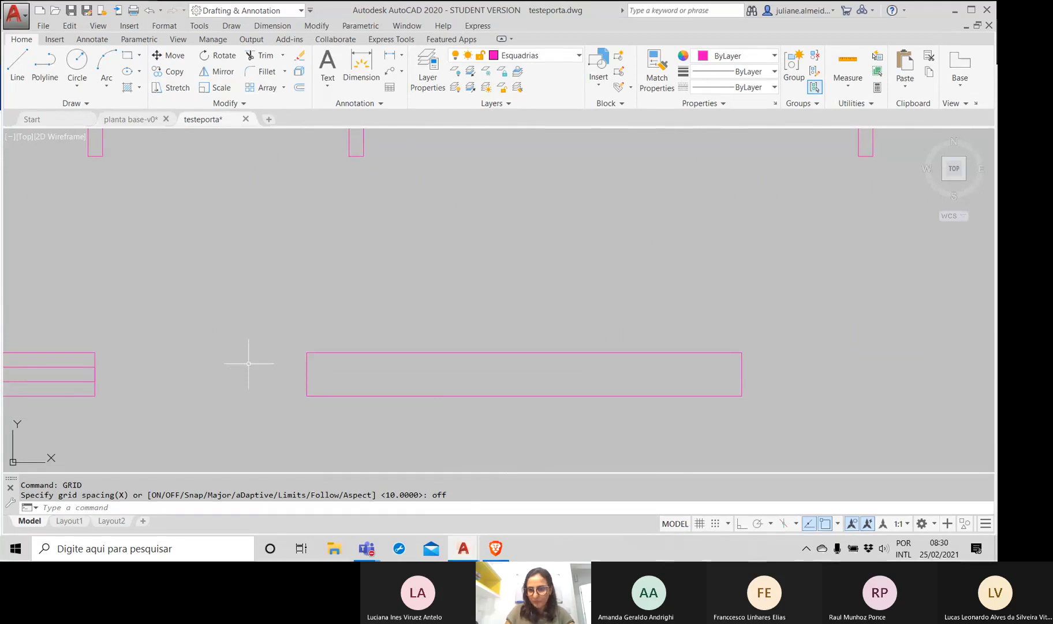
pyautogui.click(442, 396)
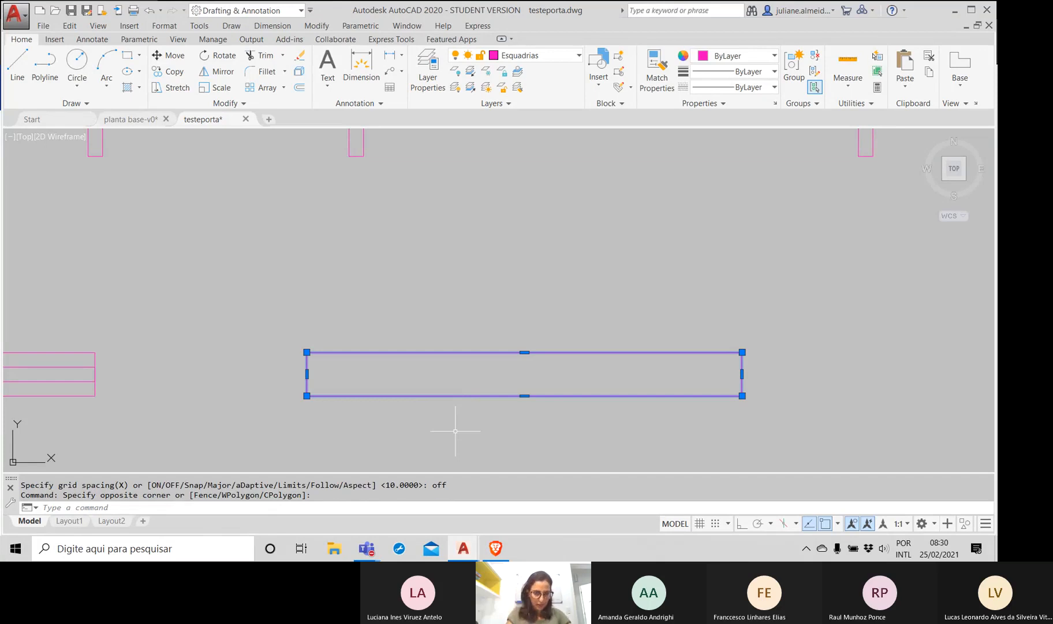
pyautogui.write('explode')
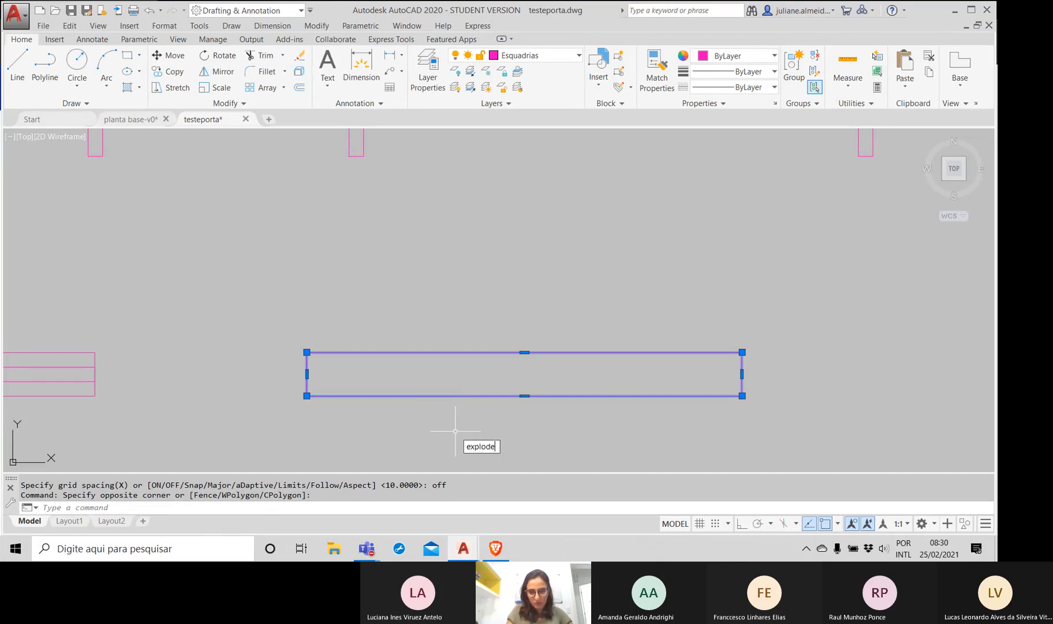
pyautogui.press('Return')
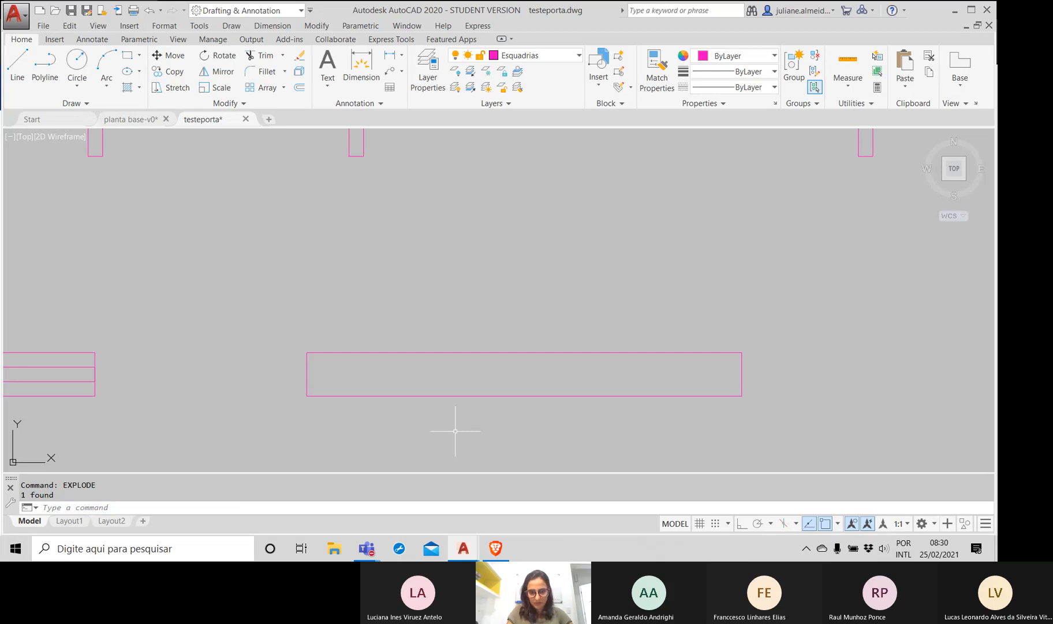
pyautogui.click(372, 396)
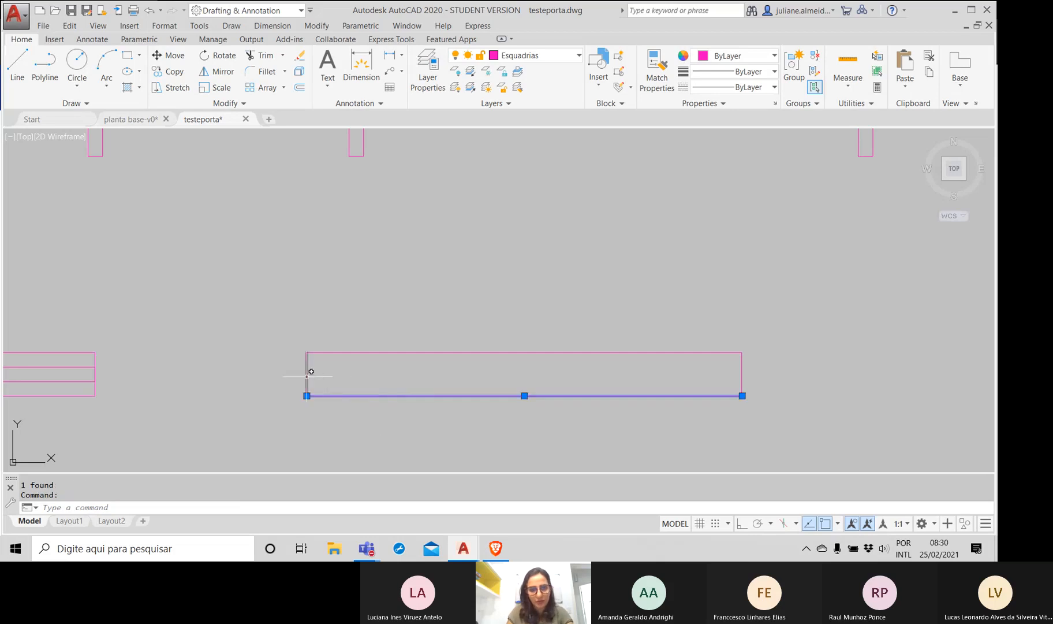
pyautogui.click(307, 369)
pyautogui.press('Escape')
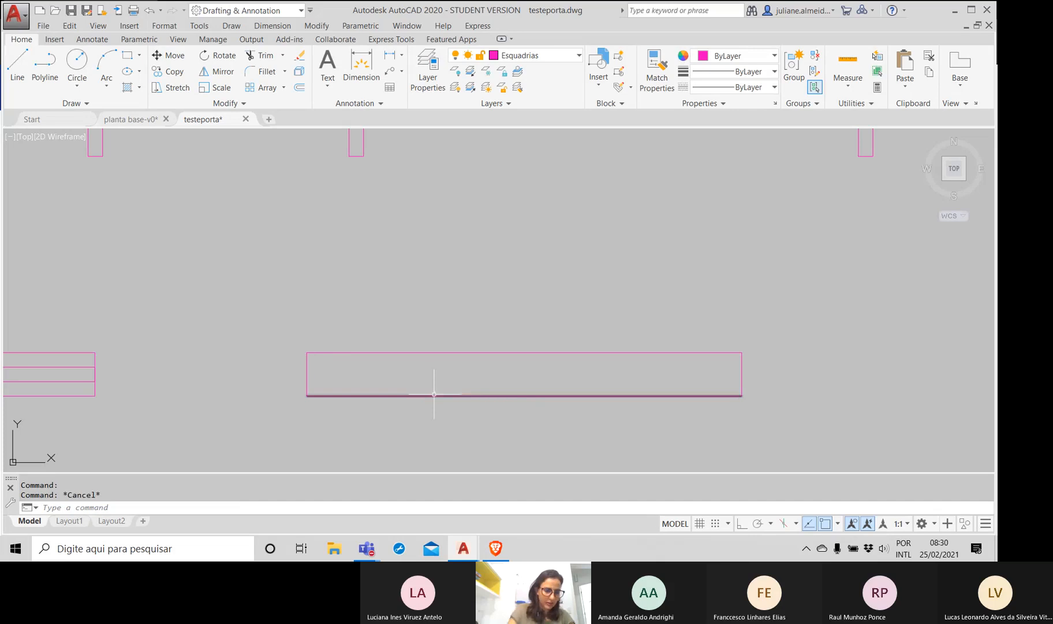
# Step: Copy the lower long line of the exploded rectangle upward at offsets @0,5 and @0,10 from its left endpoint
pyautogui.click(413, 418)
pyautogui.click(403, 382)
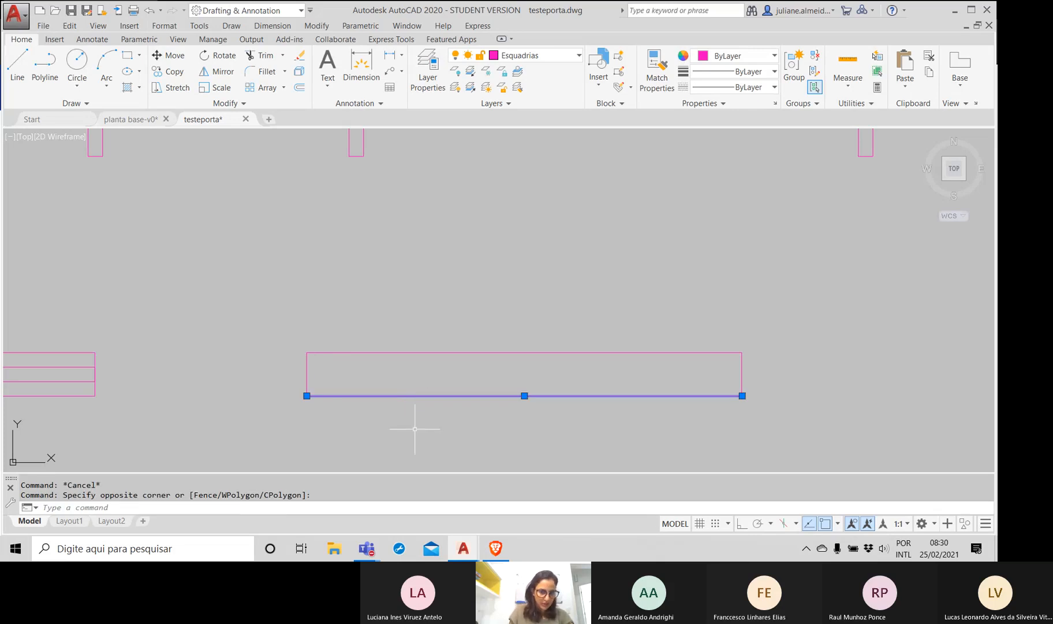
pyautogui.write('co')
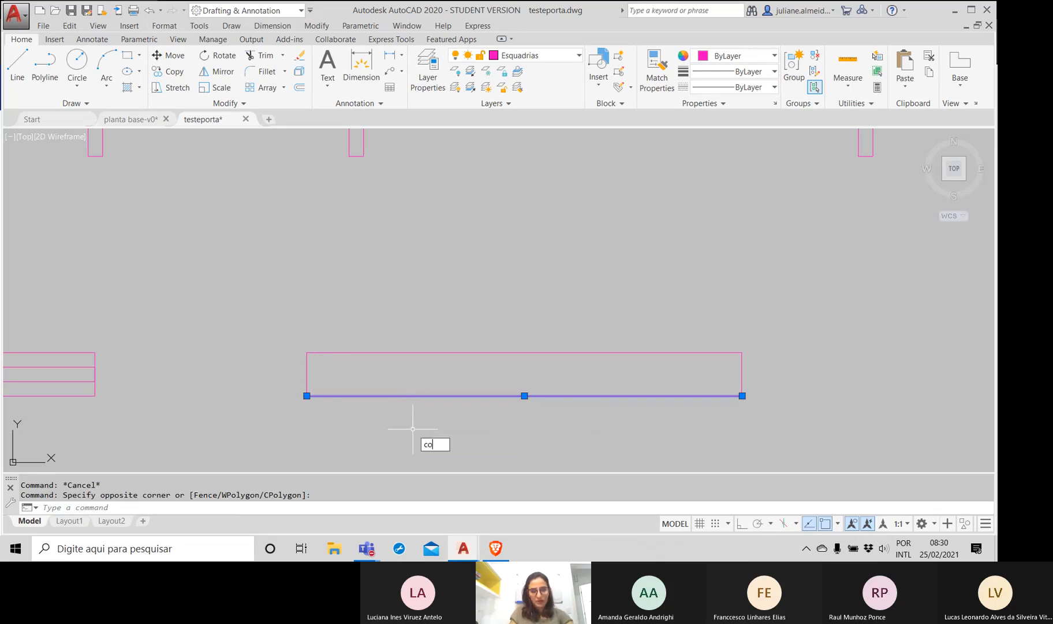
pyautogui.press('Return')
pyautogui.click(307, 396)
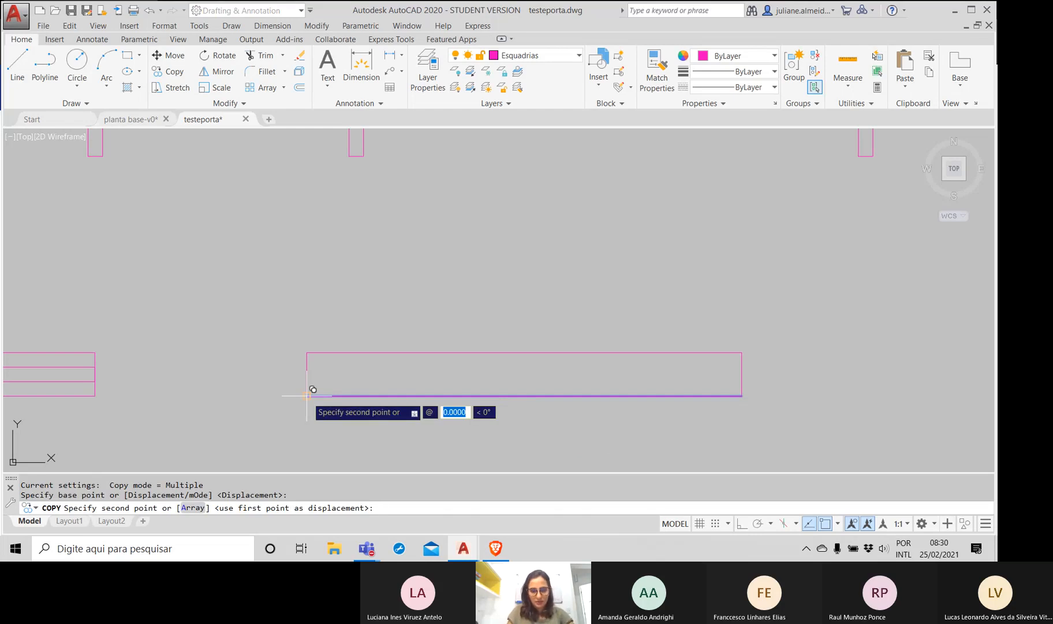
pyautogui.write('@0,5')
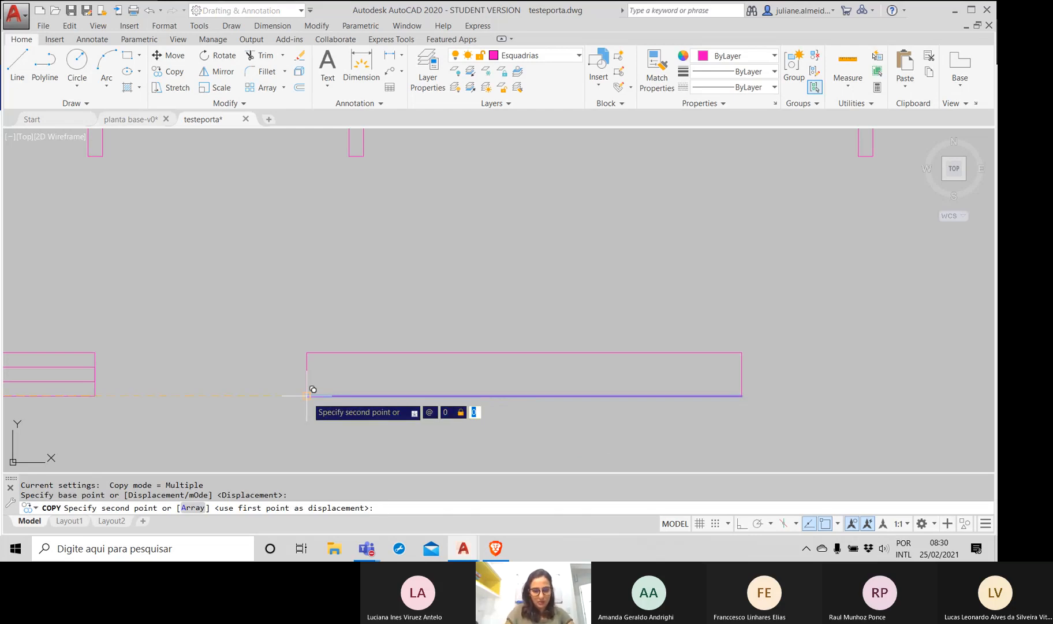
pyautogui.press('Return')
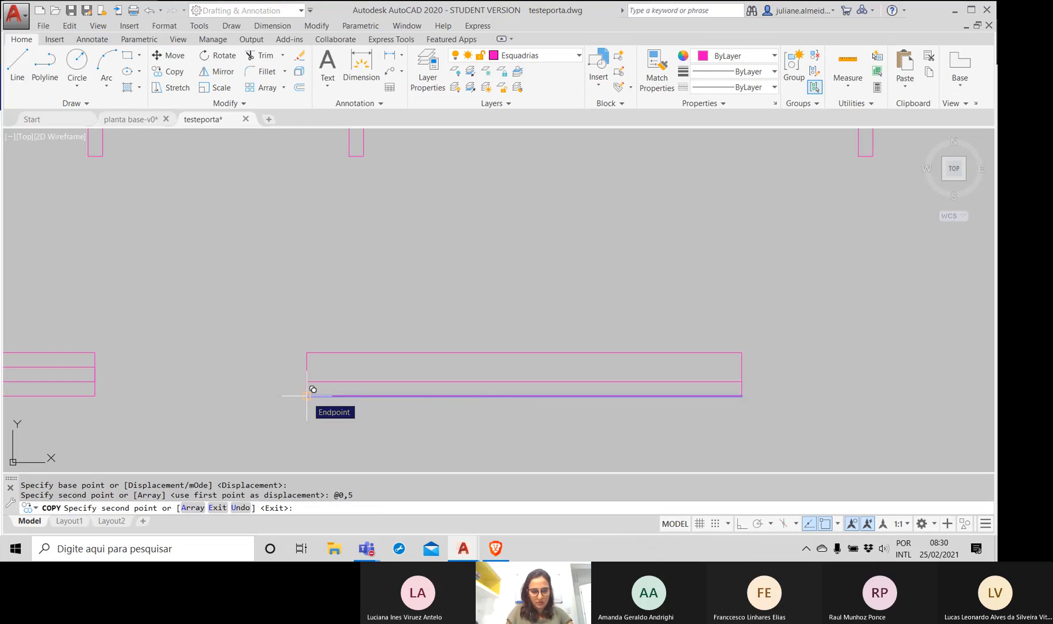
pyautogui.write('@0,1')
pyautogui.write('0')
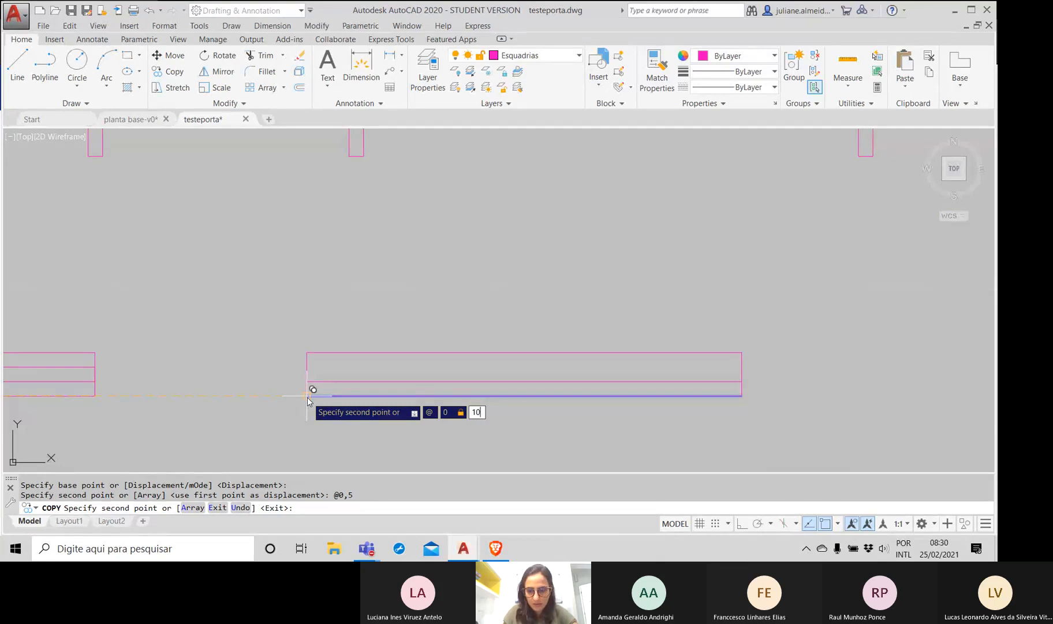
pyautogui.press('Return')
pyautogui.press('Return')
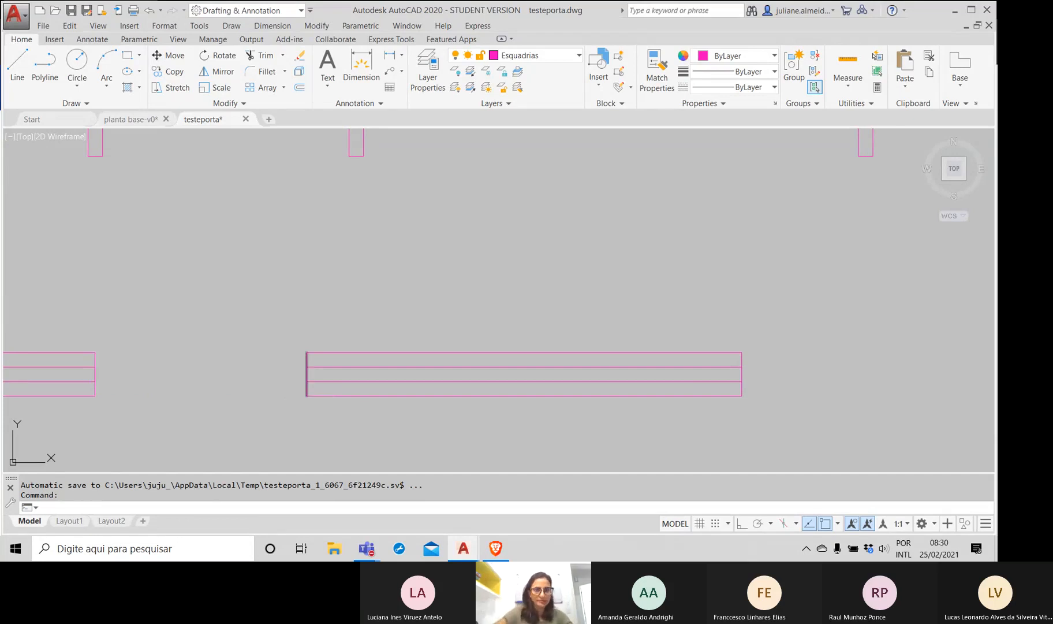
# Step: Save the drawing with the finished doors and windows
pyautogui.hotkey('ctrl', 's')
pyautogui.scroll(-3, 312, 235)
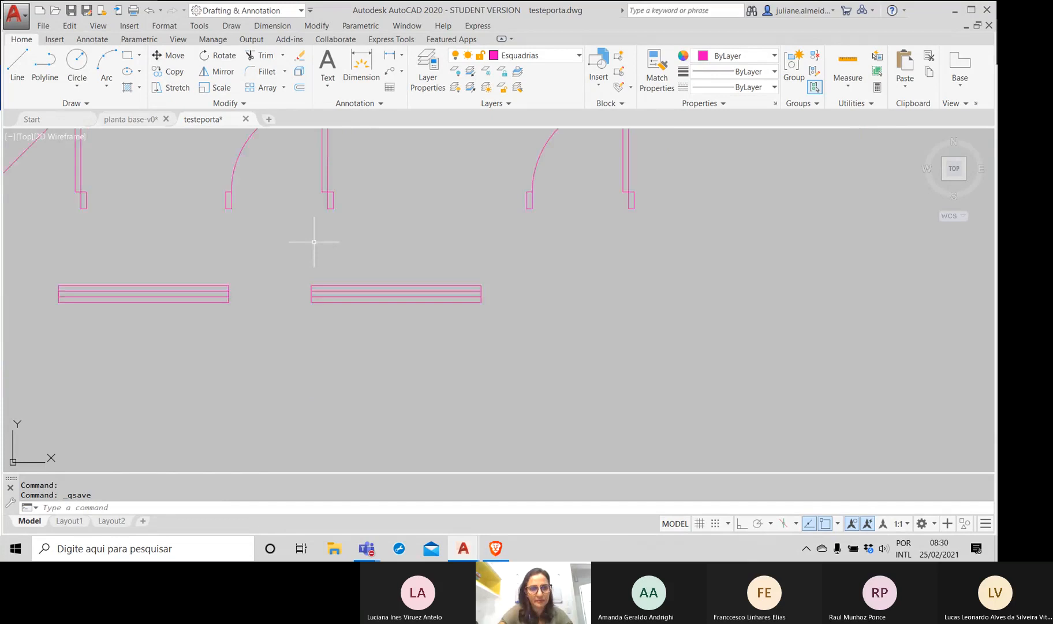
pyautogui.moveTo(312, 235)
pyautogui.mouseDown(button='middle')
pyautogui.moveTo(406, 346)
pyautogui.moveTo(461, 315)
pyautogui.mouseUp(button='middle')
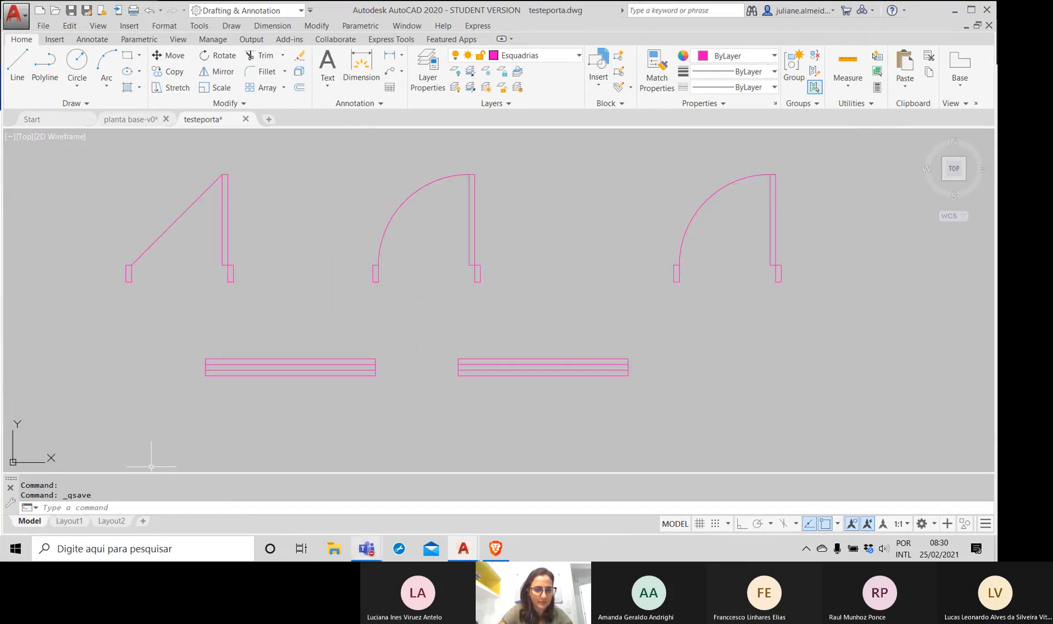
# Step: Switch to the Teams meeting to read its chat and return to the AutoCAD drawing
pyautogui.moveTo(374, 553)
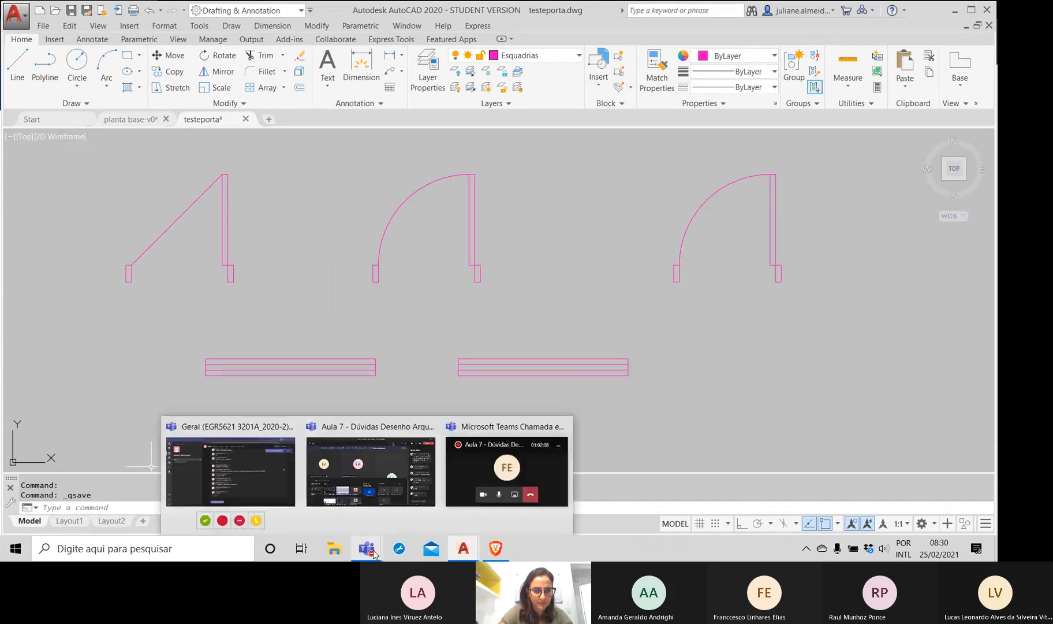
pyautogui.click(349, 492)
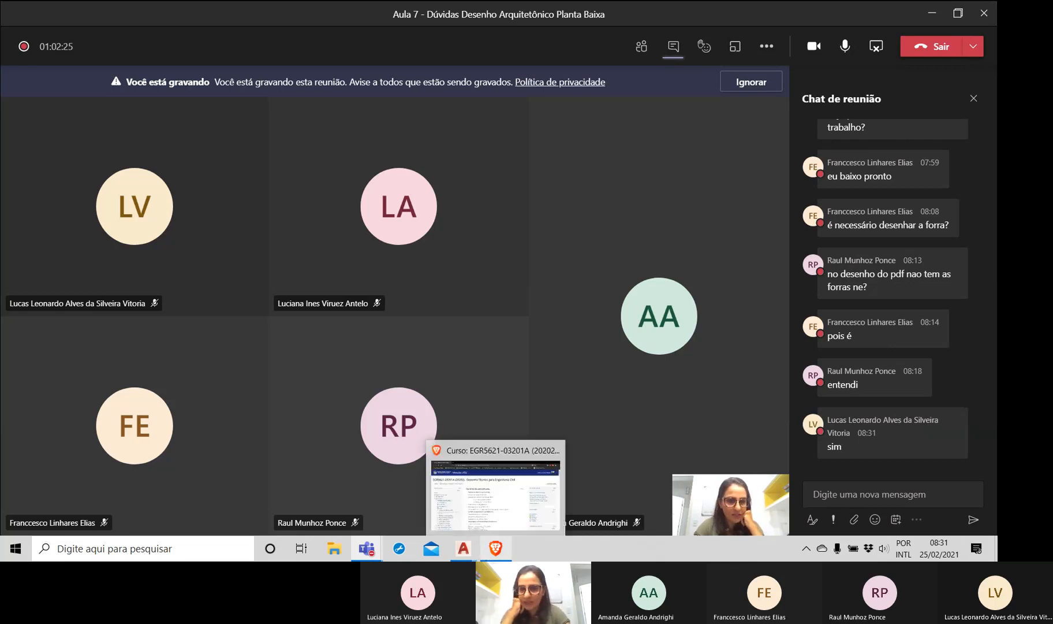
pyautogui.click(479, 520)
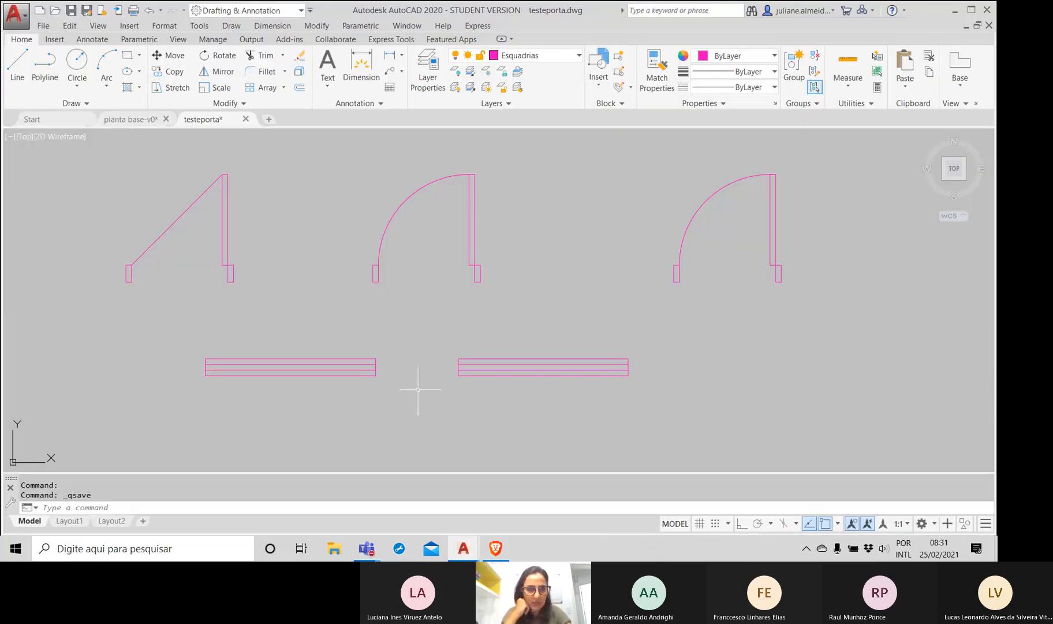
# Step: Review the block creation commands and the Write Block options, closing the dialog without writing a block
pyautogui.moveTo(376, 317); pyautogui.dragTo(424, 351, button='middle')
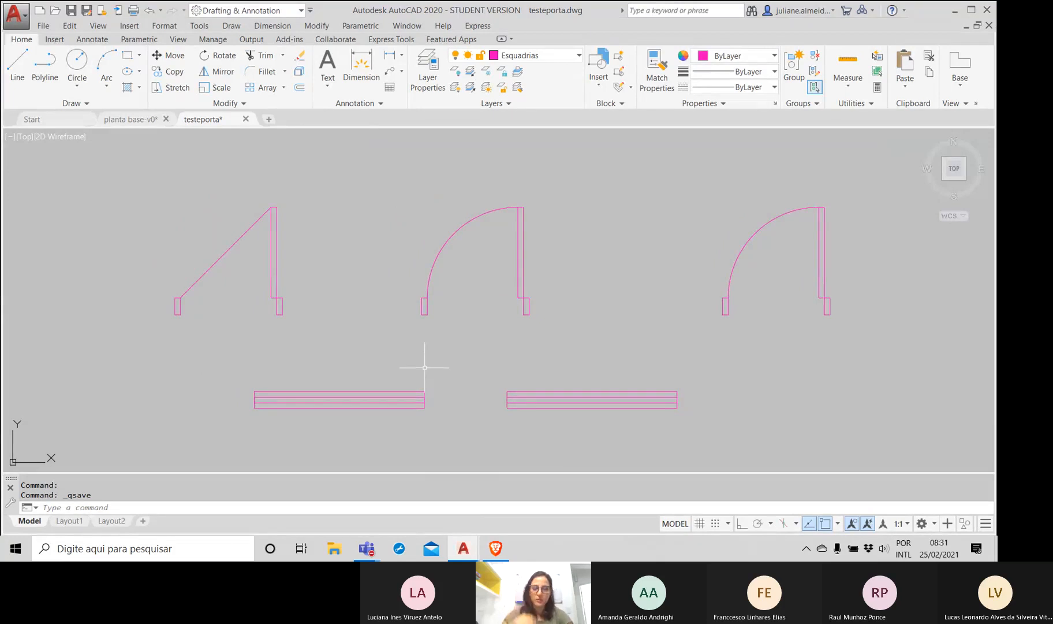
pyautogui.click(54, 40)
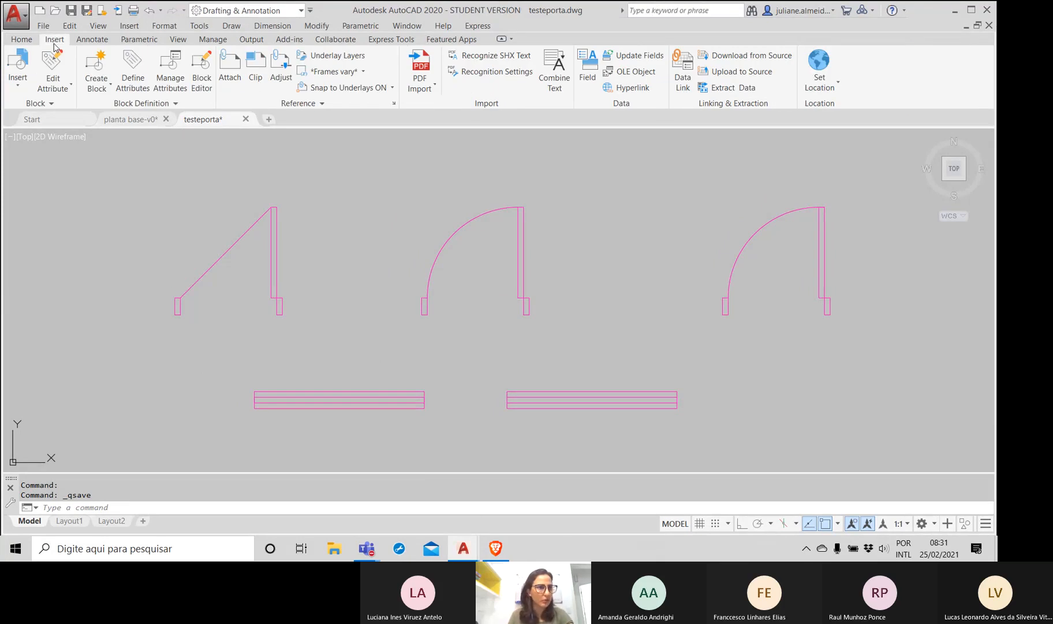
pyautogui.click(106, 83)
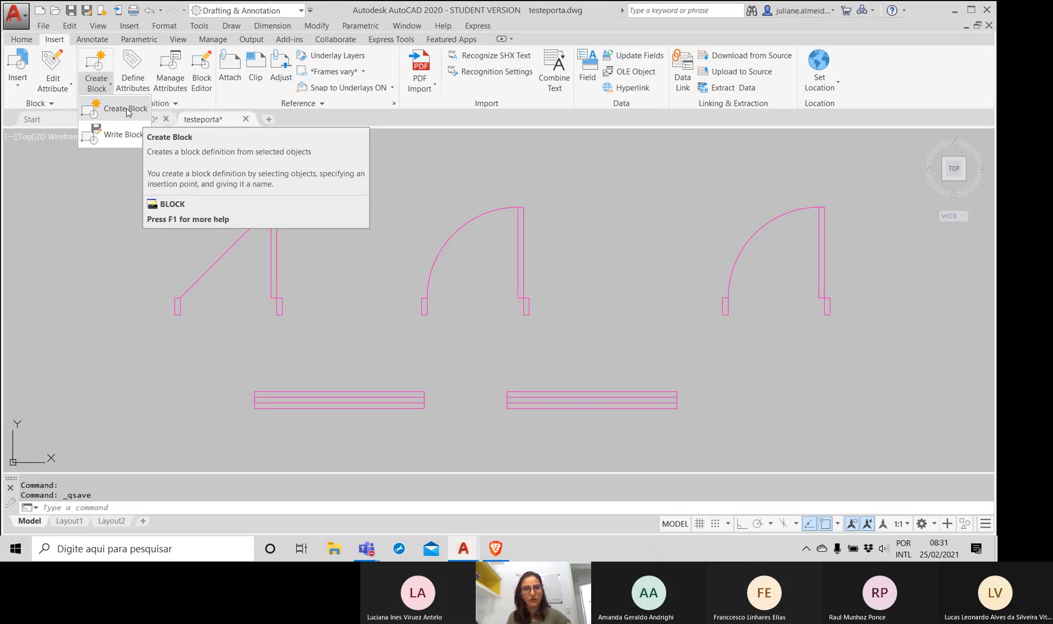
pyautogui.click(114, 133)
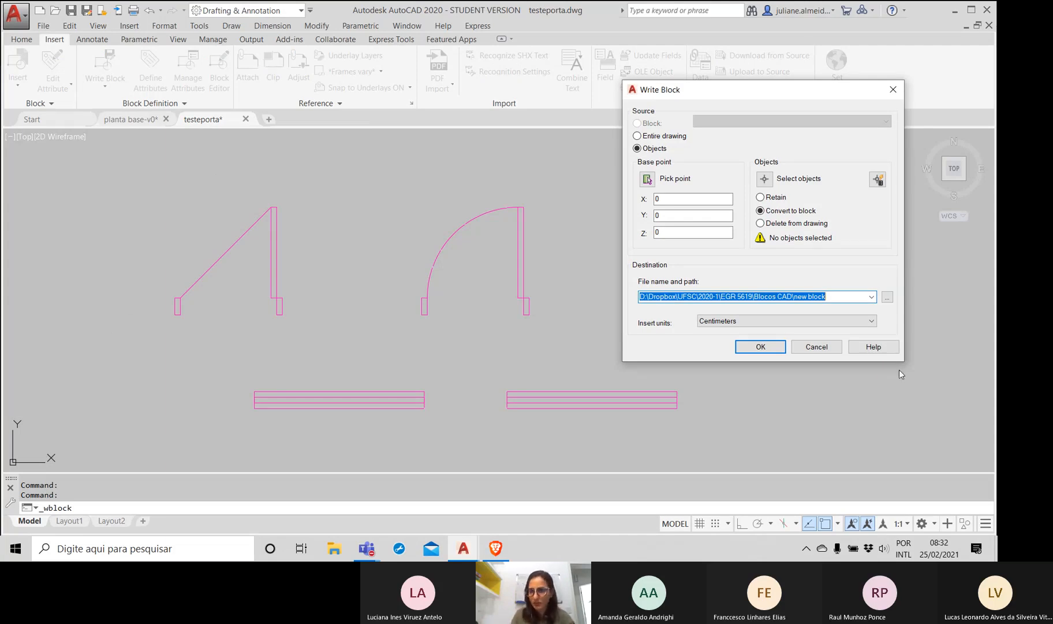
pyautogui.click(816, 347)
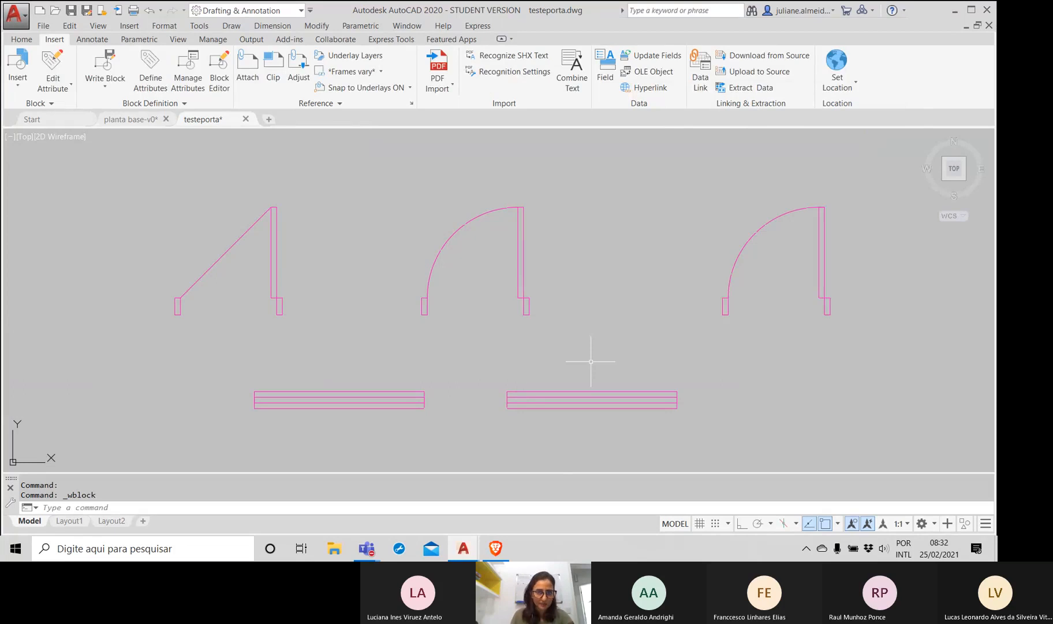
pyautogui.click(463, 503)
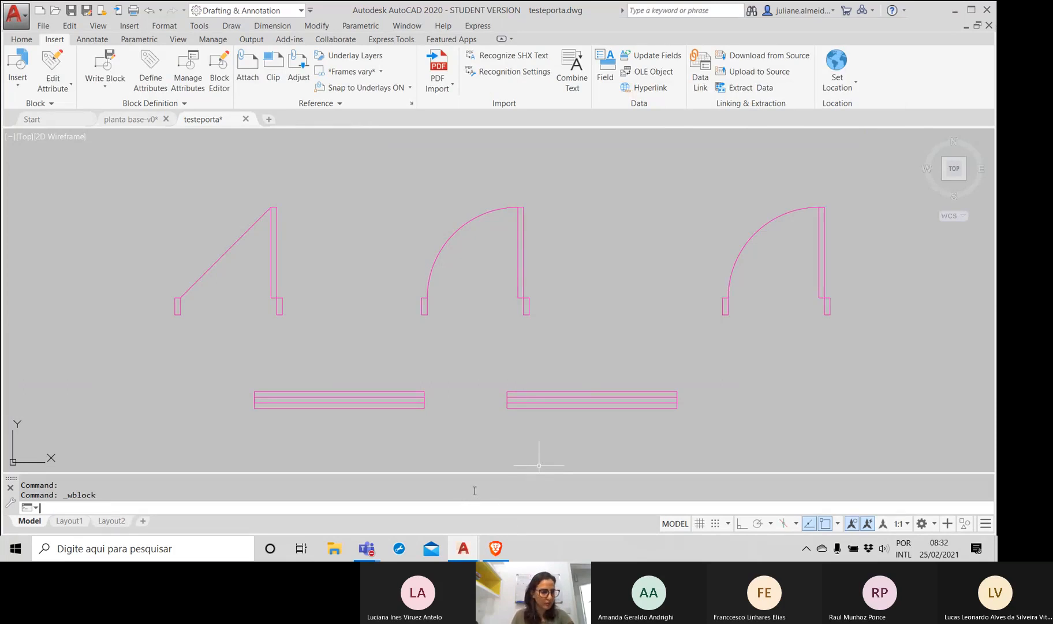
pyautogui.click(99, 86)
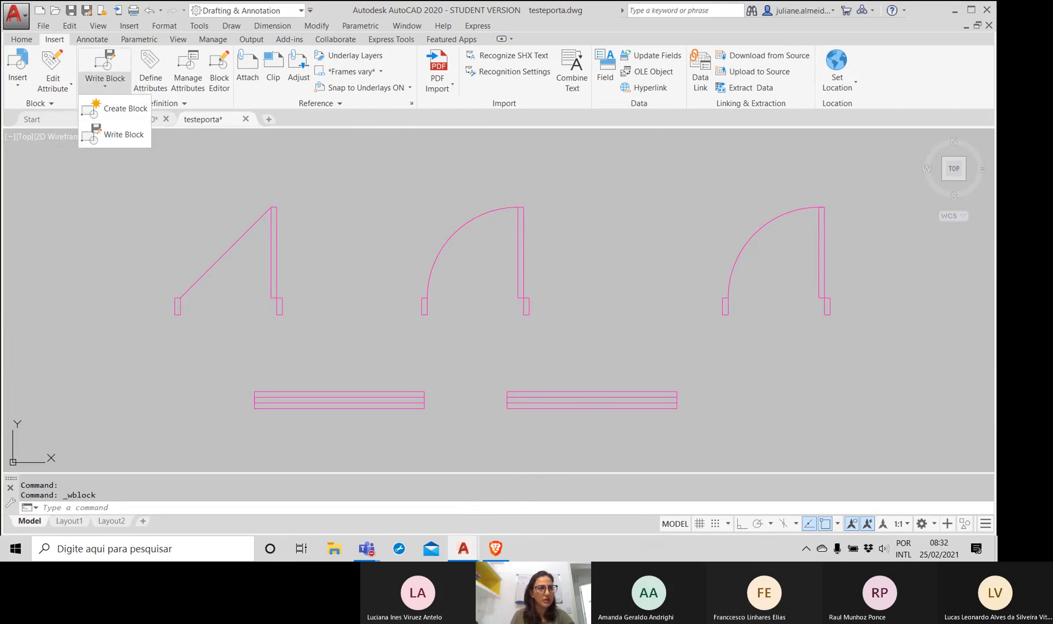
pyautogui.click(207, 133)
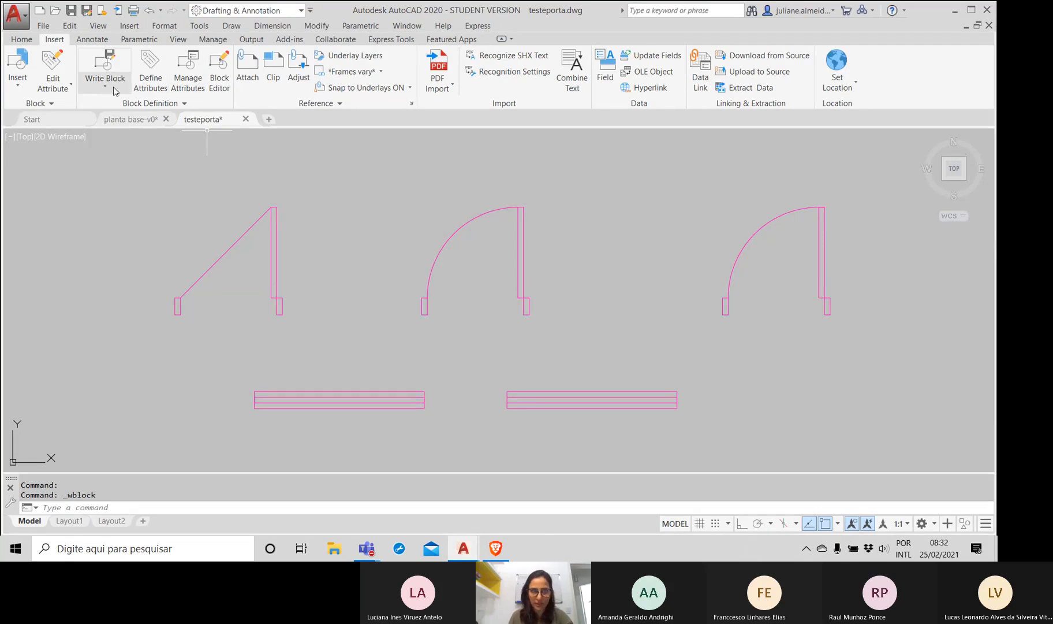
pyautogui.click(114, 89)
pyautogui.click(194, 163)
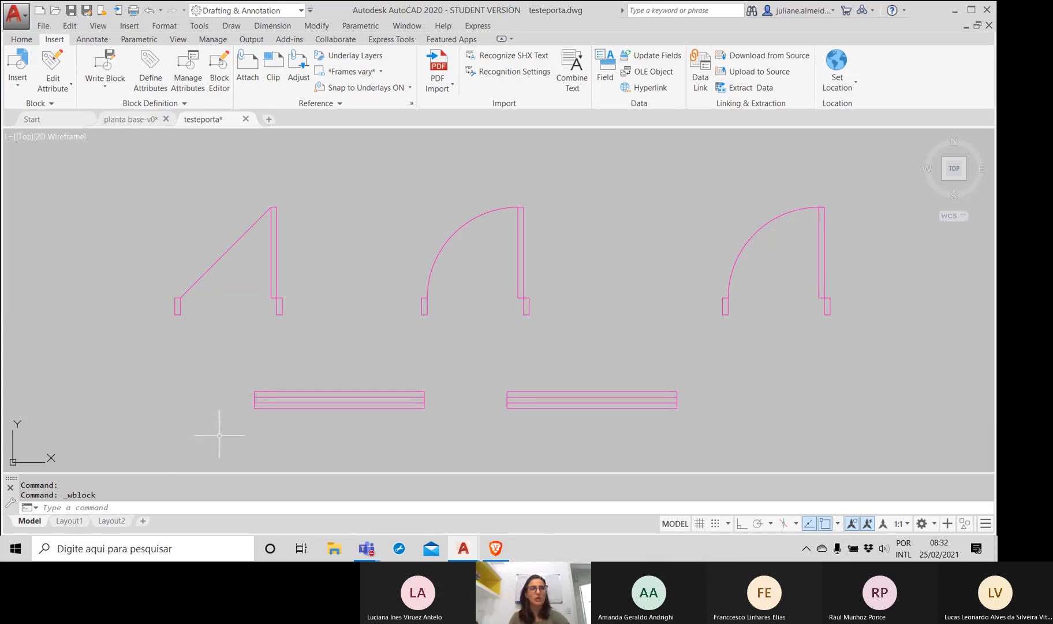
# Step: Start WBLOCK and try to pick the base point at the upper-right corner of the diagonal-swing door's left jamb
pyautogui.click(142, 507)
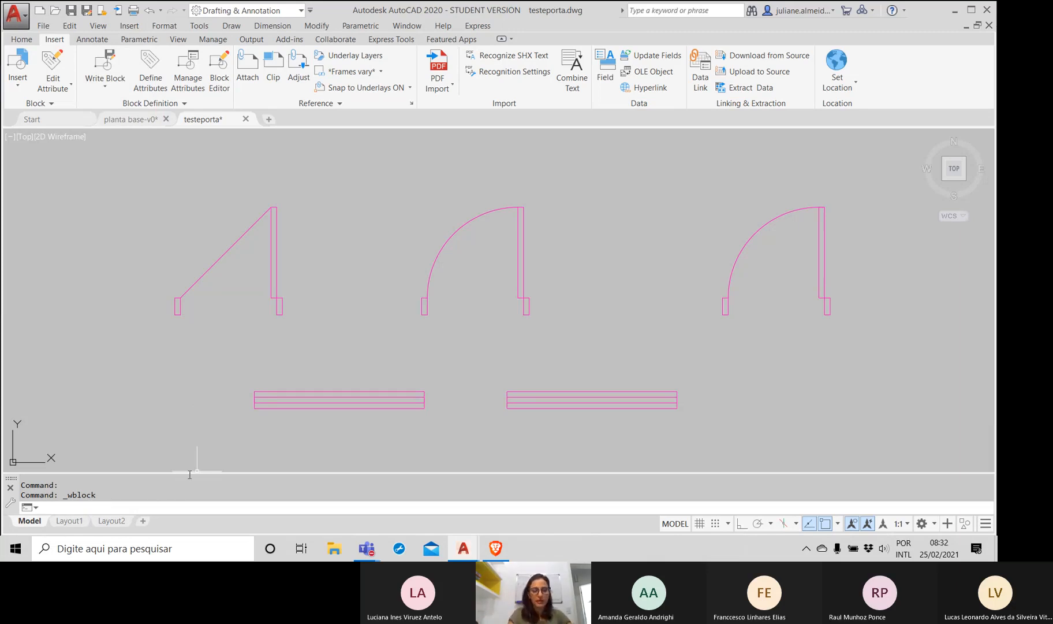
pyautogui.write('W')
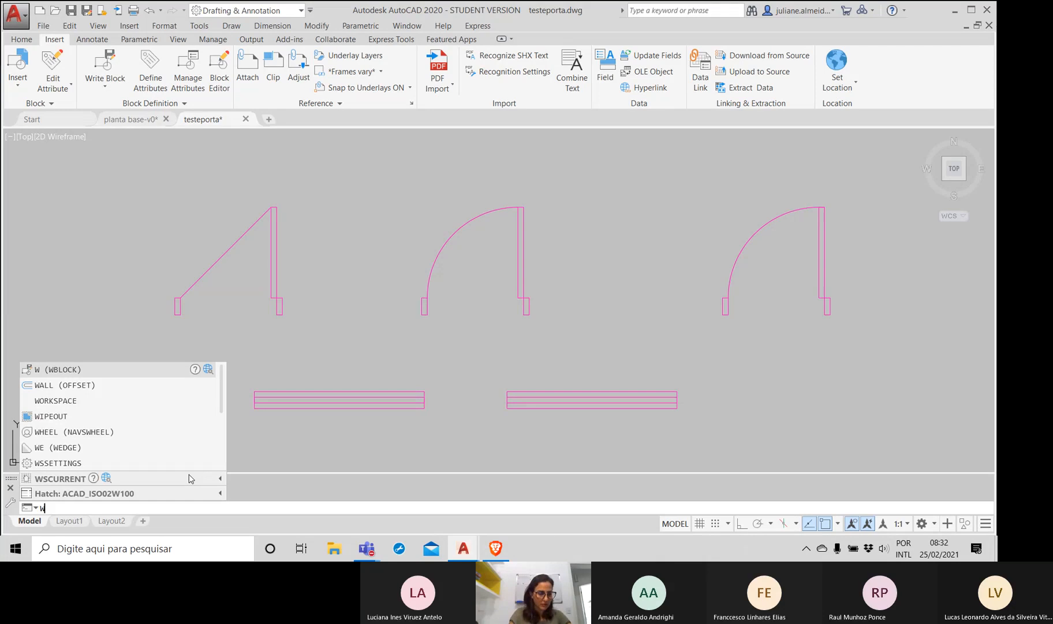
pyautogui.write('b')
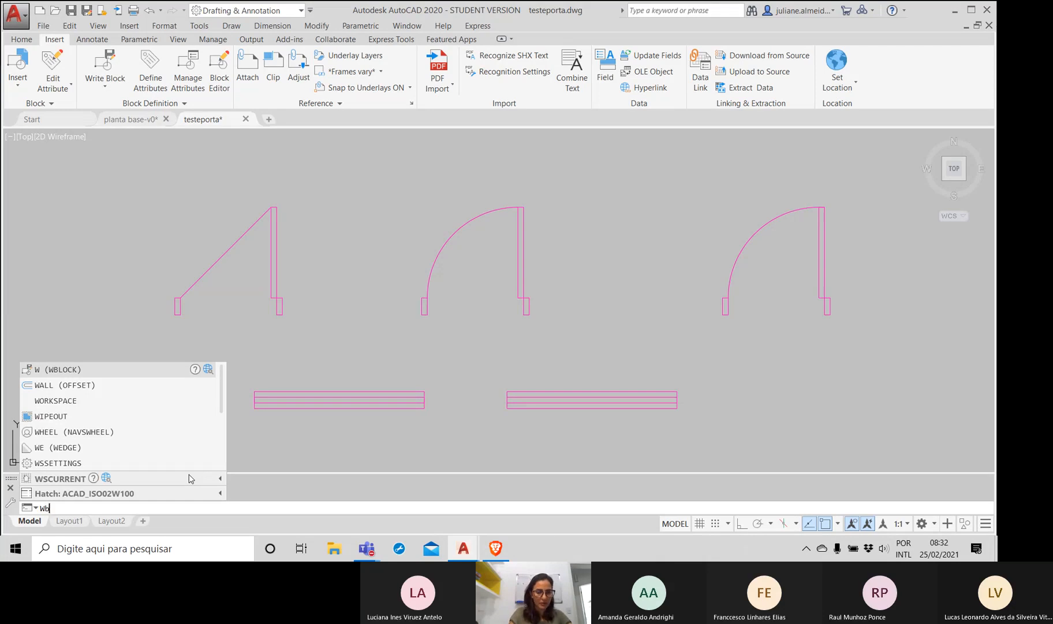
pyautogui.write('loc')
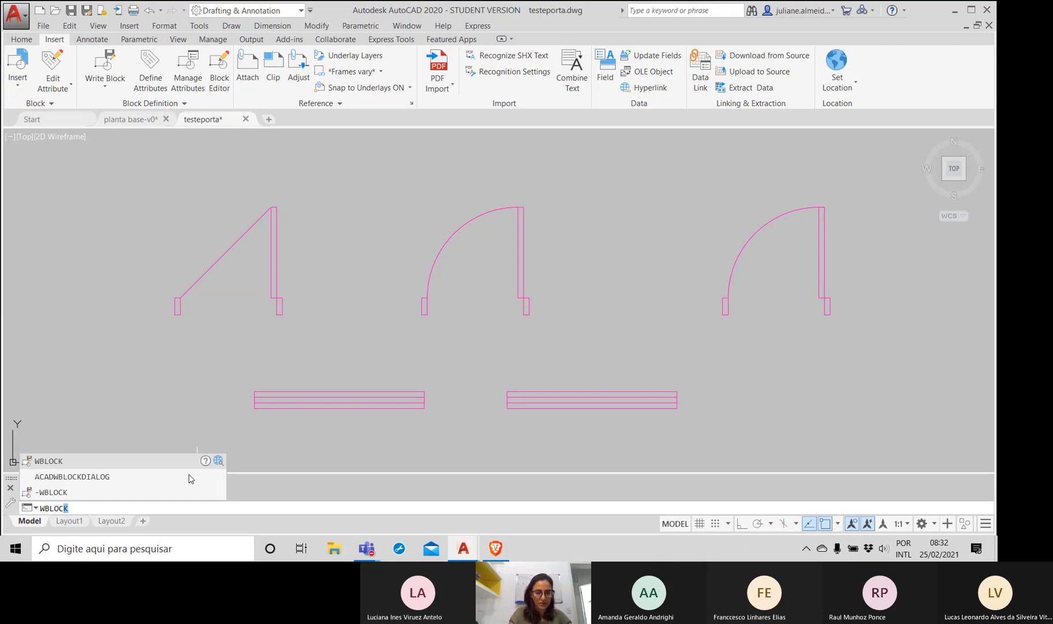
pyautogui.write('k')
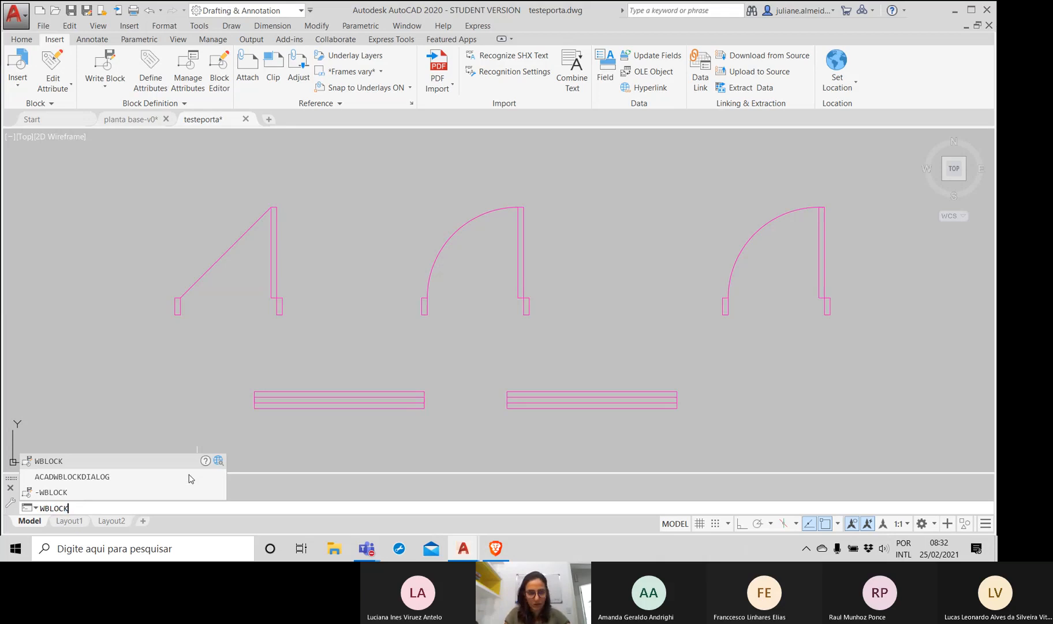
pyautogui.press('Return')
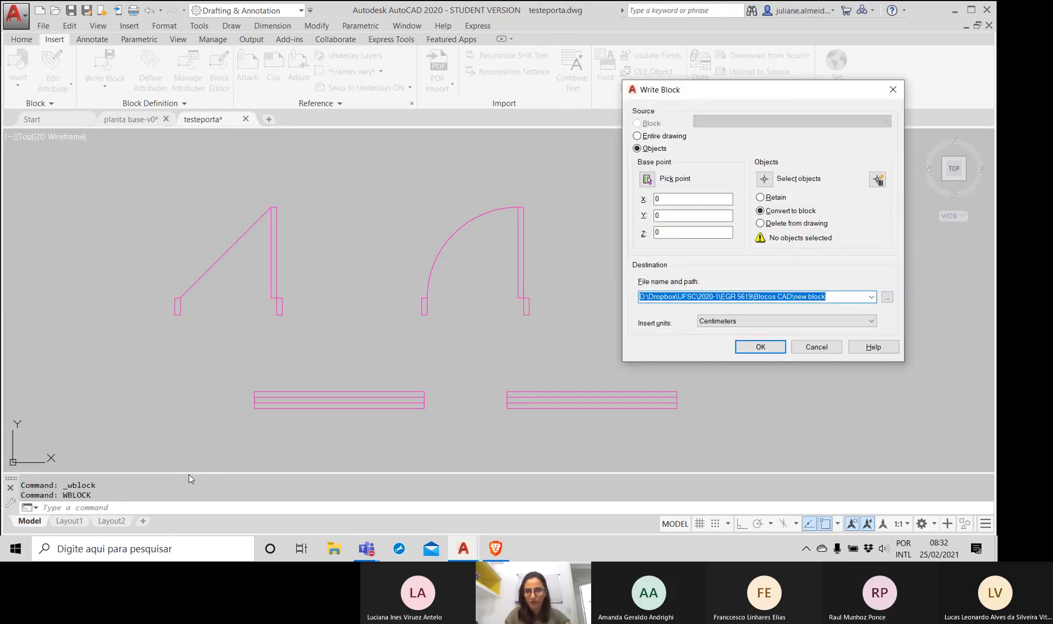
pyautogui.click(648, 180)
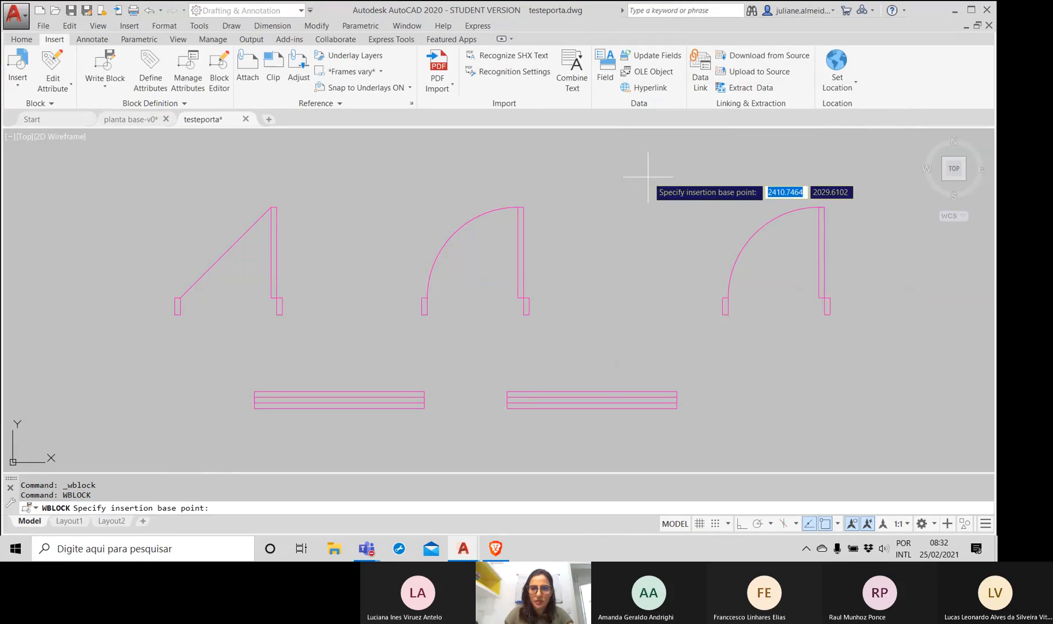
pyautogui.click(181, 298)
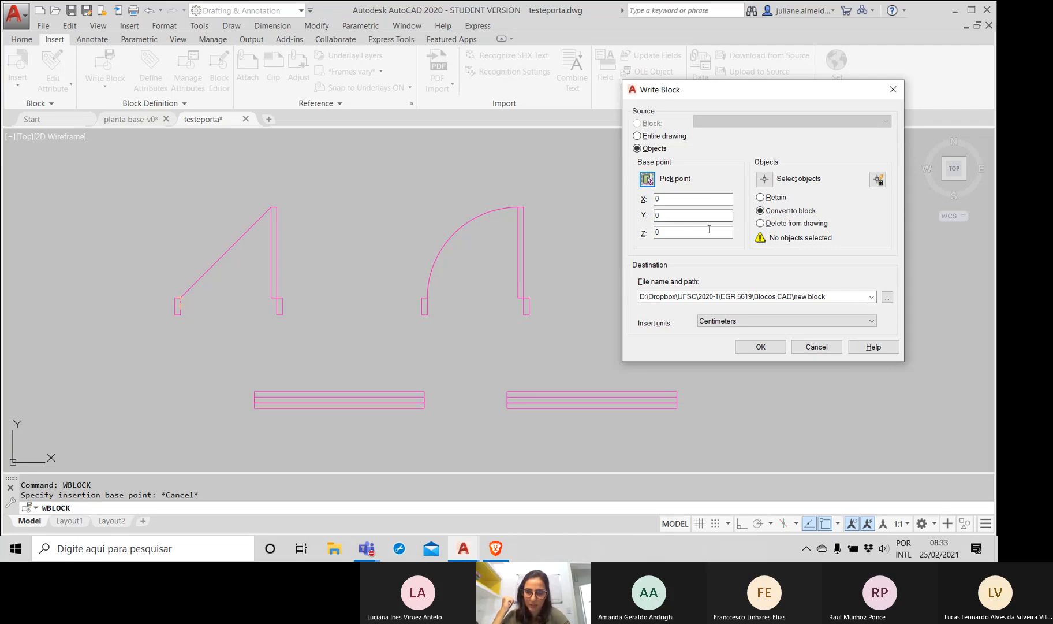
# Step: Browse to the Dropbox folder UFSC\2020-2\EGR 5621\Arquitetônico as the destination for the block file
pyautogui.click(835, 298)
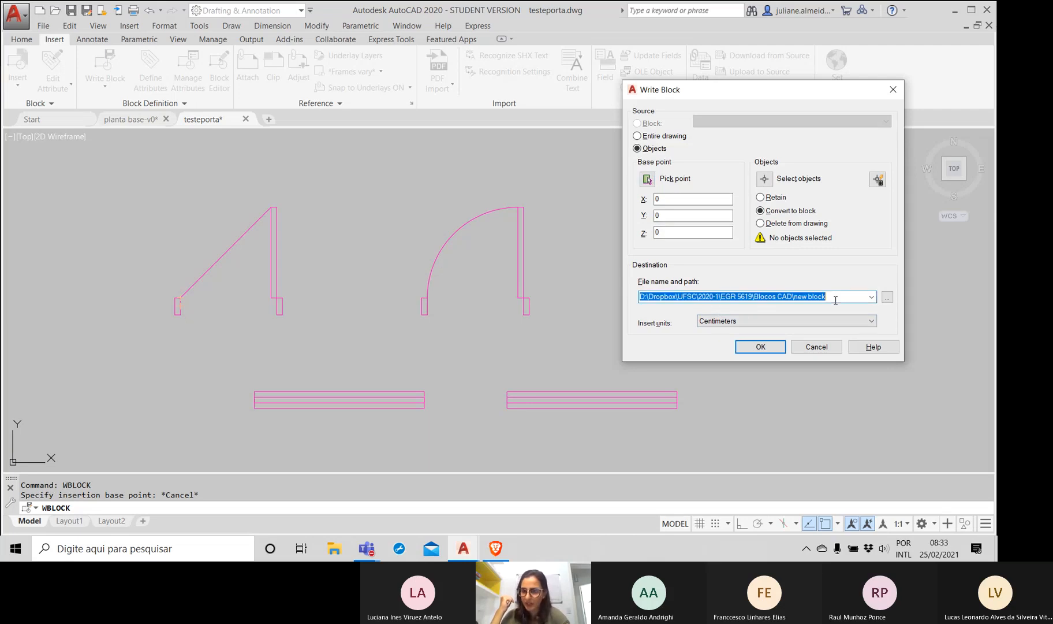
pyautogui.click(887, 296)
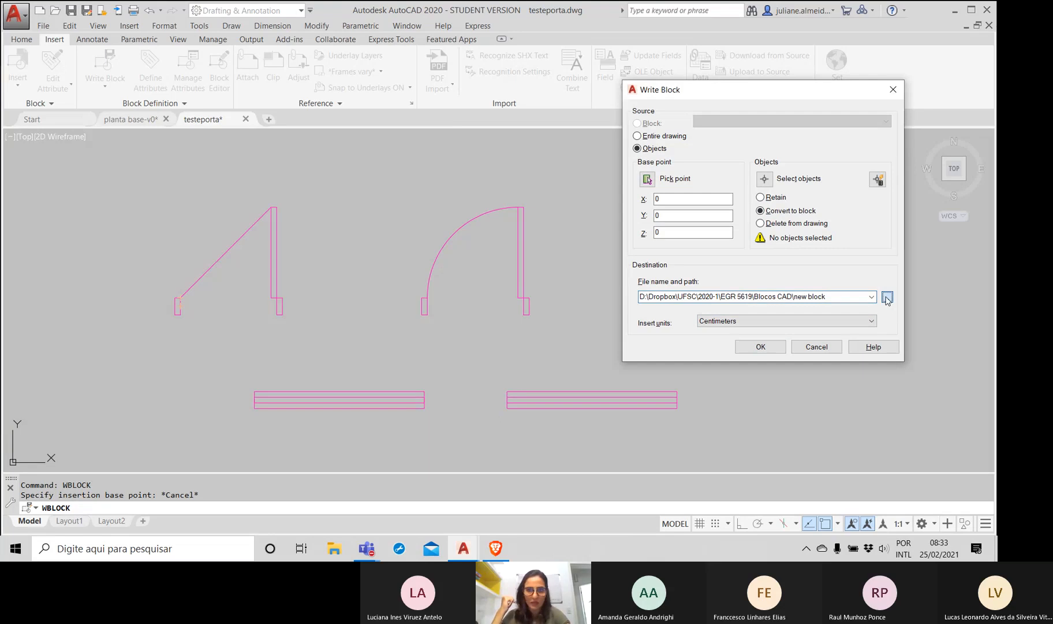
pyautogui.click(293, 139)
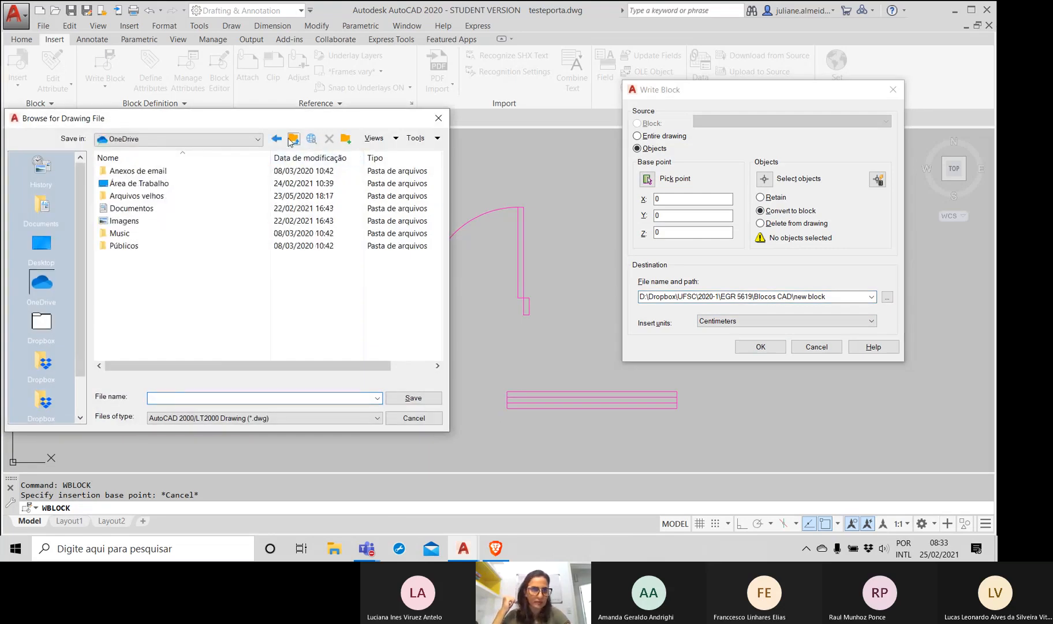
pyautogui.click(292, 139)
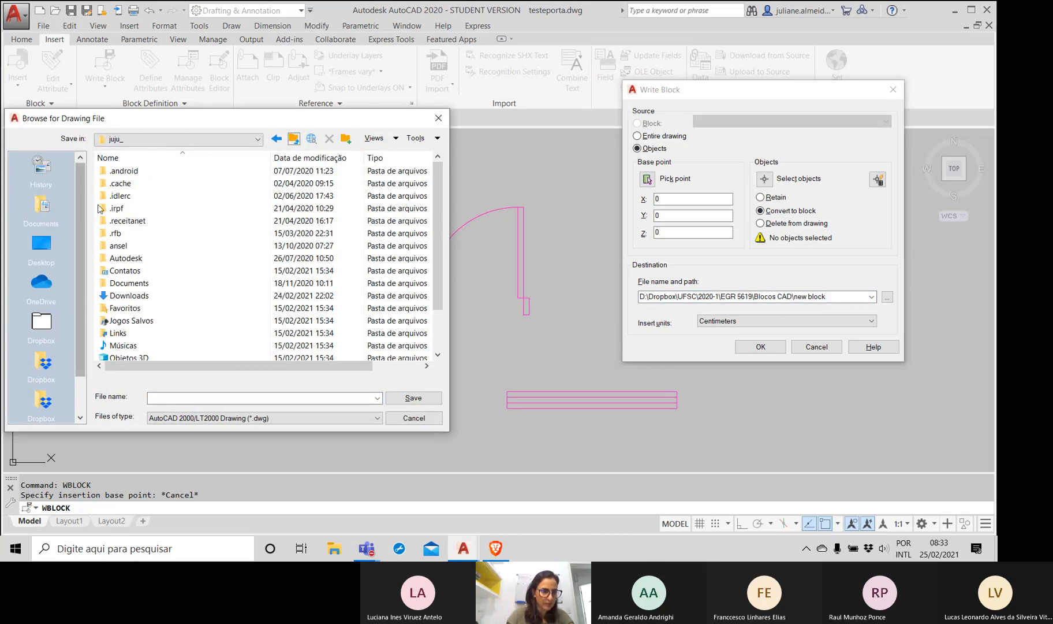
pyautogui.click(47, 244)
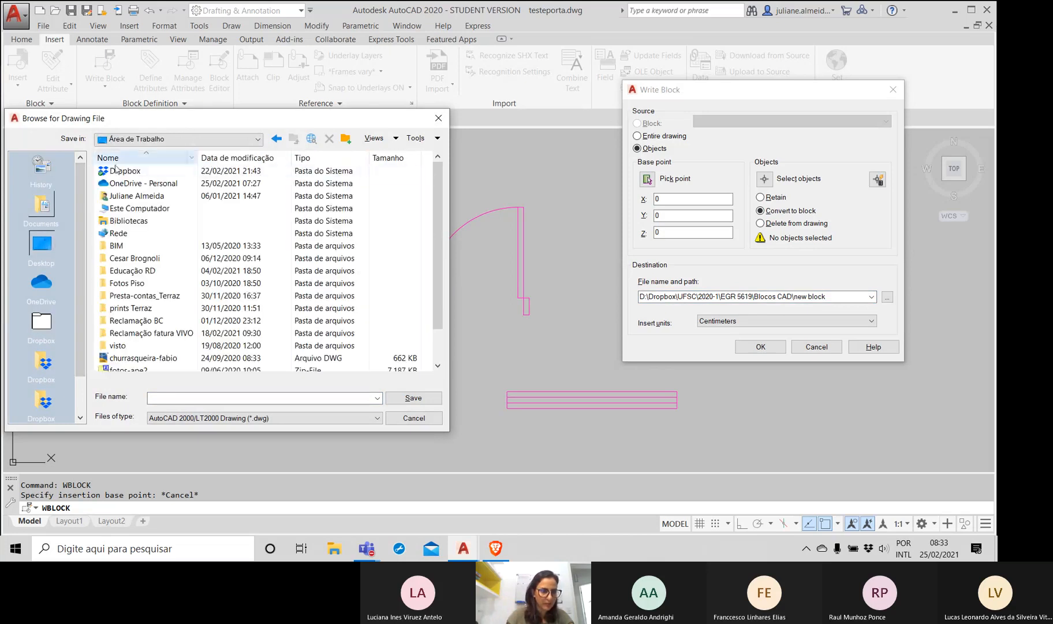
pyautogui.click(41, 401)
pyautogui.doubleClick(118, 271)
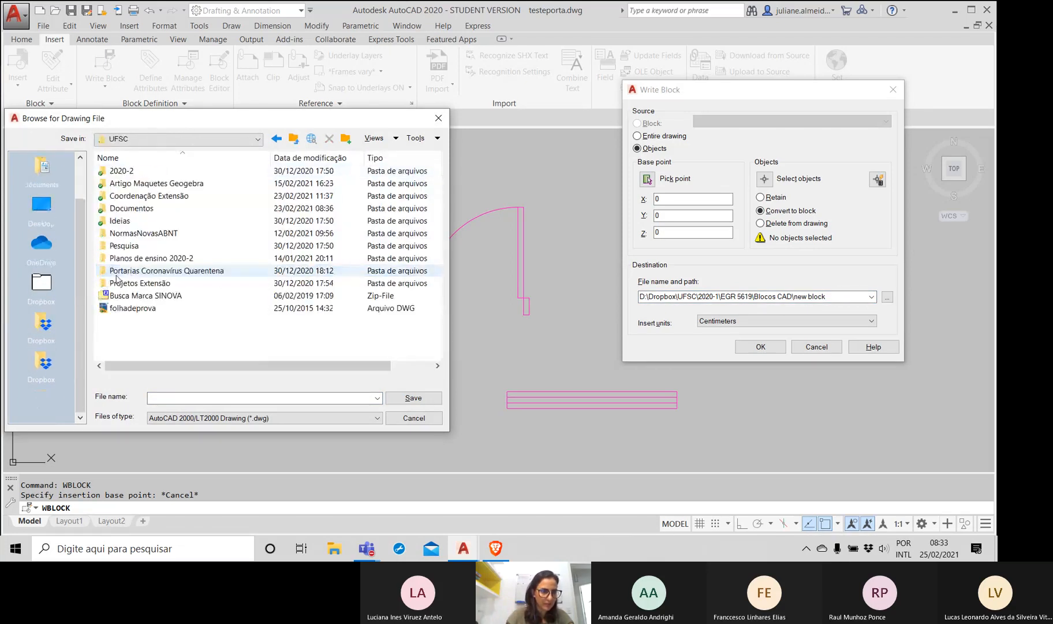
pyautogui.doubleClick(134, 182)
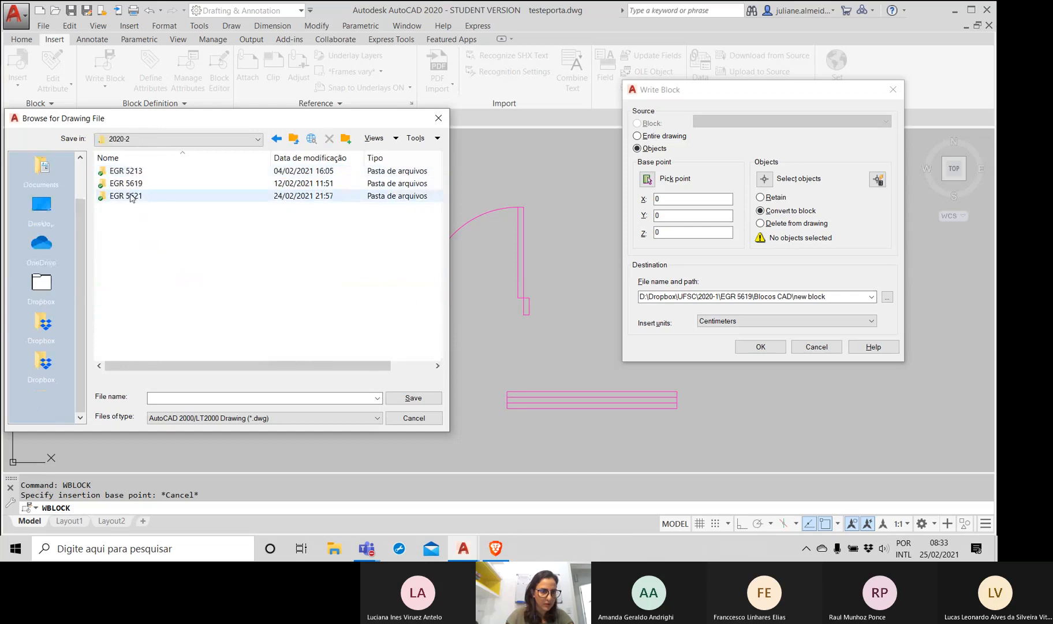
pyautogui.doubleClick(131, 197)
pyautogui.doubleClick(139, 171)
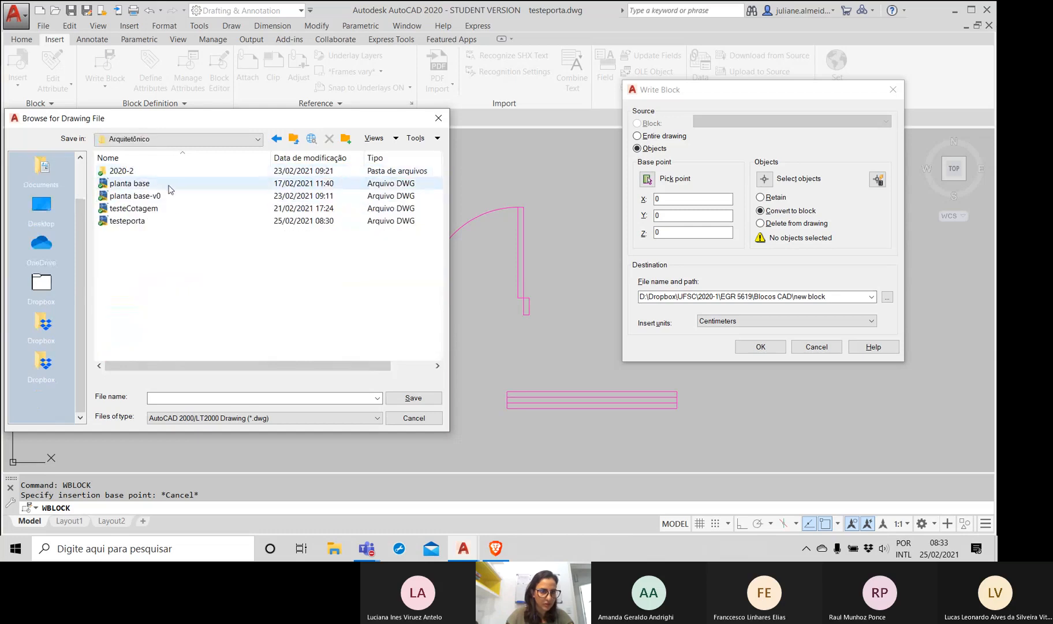
# Step: Name the block file janela150 and accept it as the Write Block destination
pyautogui.click(165, 399)
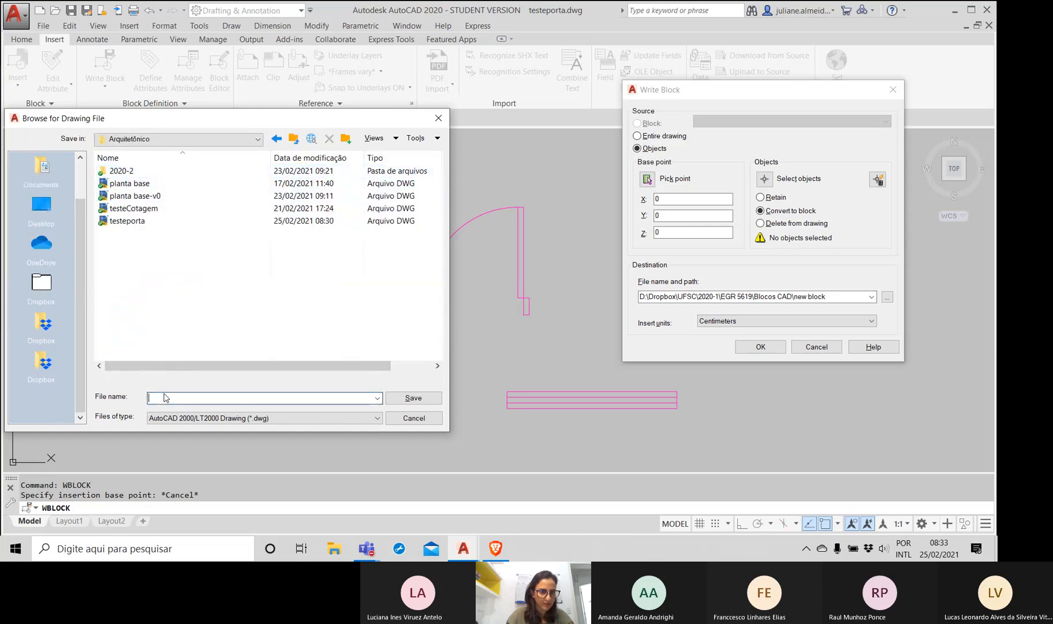
pyautogui.write('janela150')
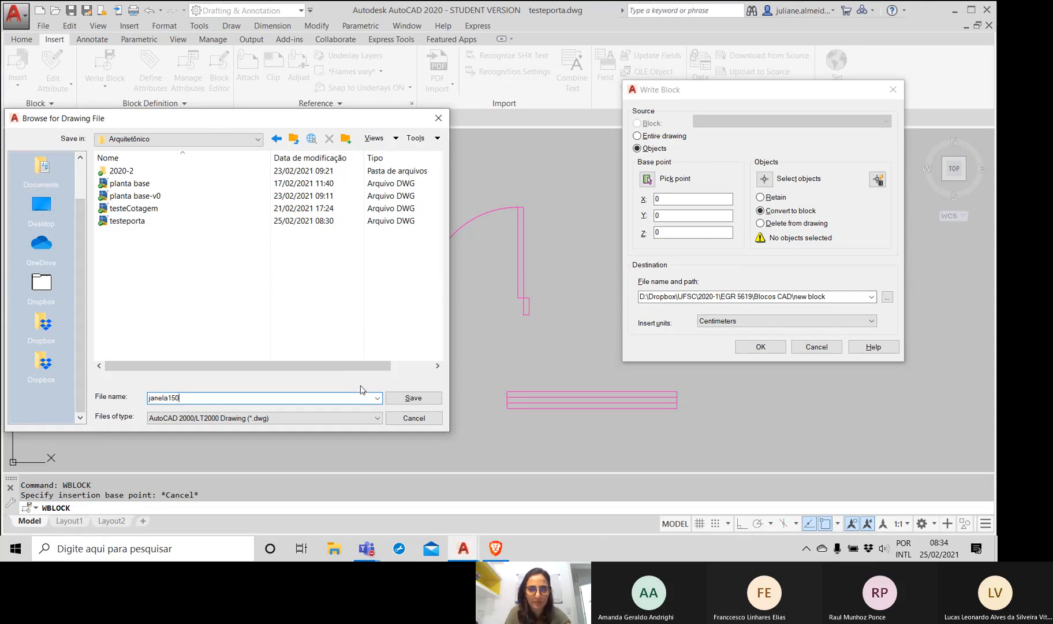
pyautogui.click(404, 398)
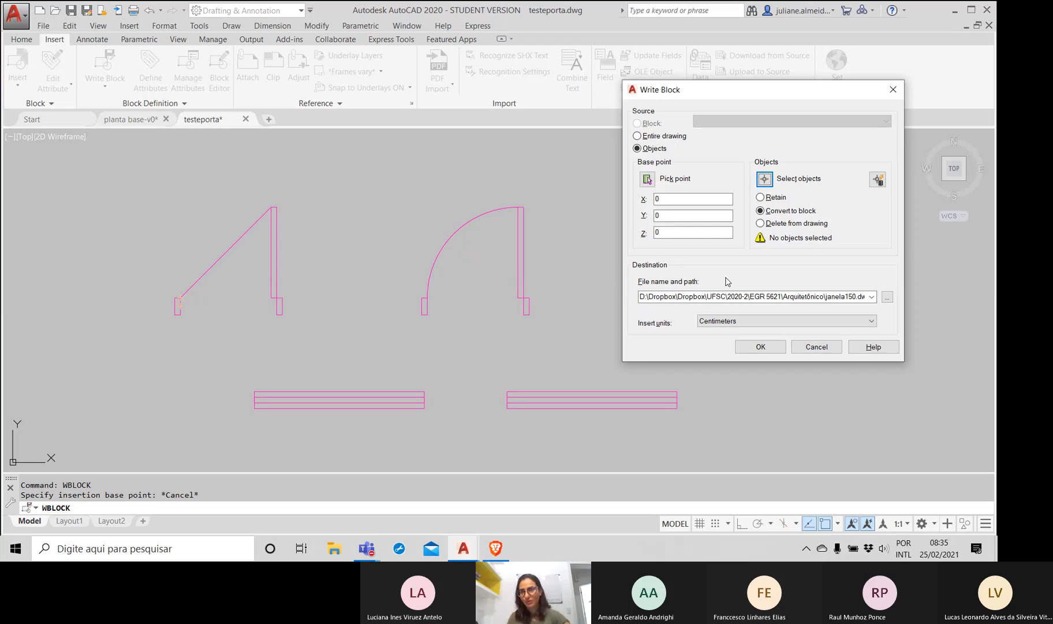
# Step: Write the left window's objects to the block file, using the window's lower-left corner as the base point
pyautogui.click(646, 180)
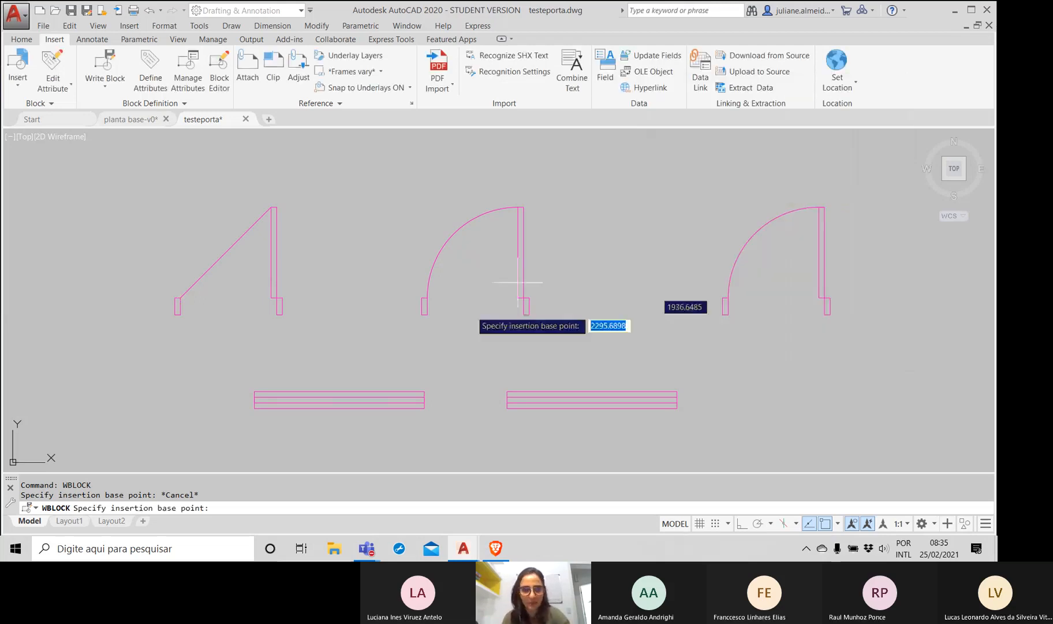
pyautogui.click(254, 407)
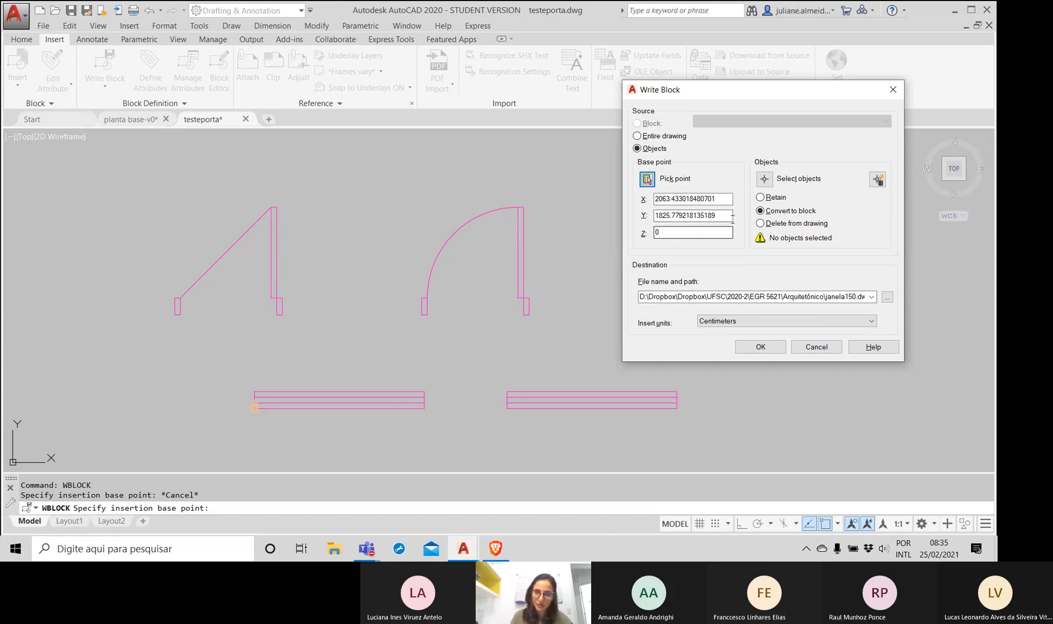
pyautogui.click(763, 180)
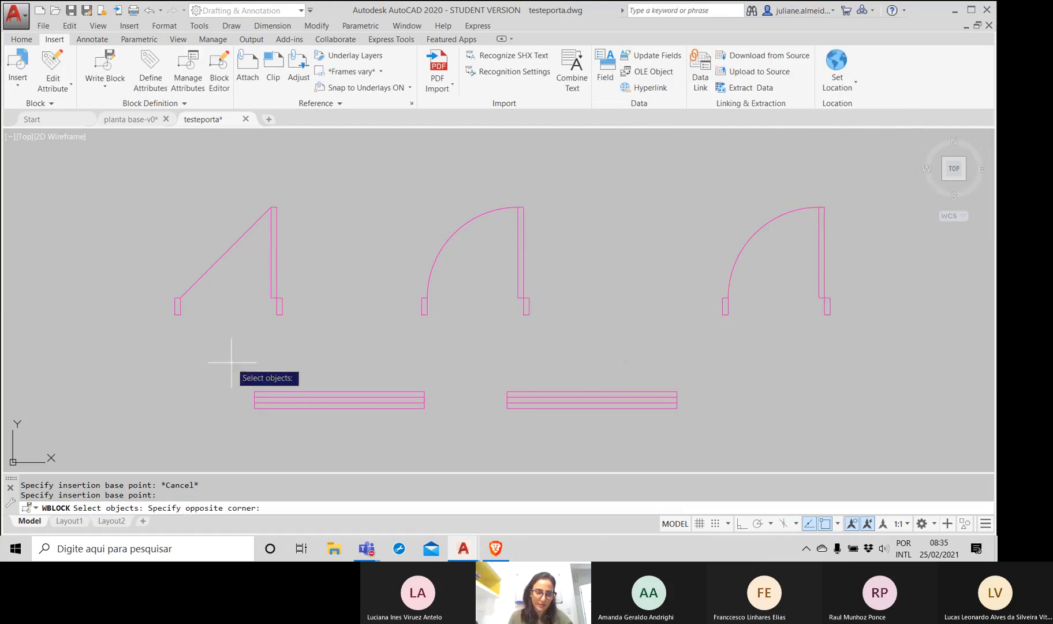
pyautogui.click(230, 363)
pyautogui.click(442, 428)
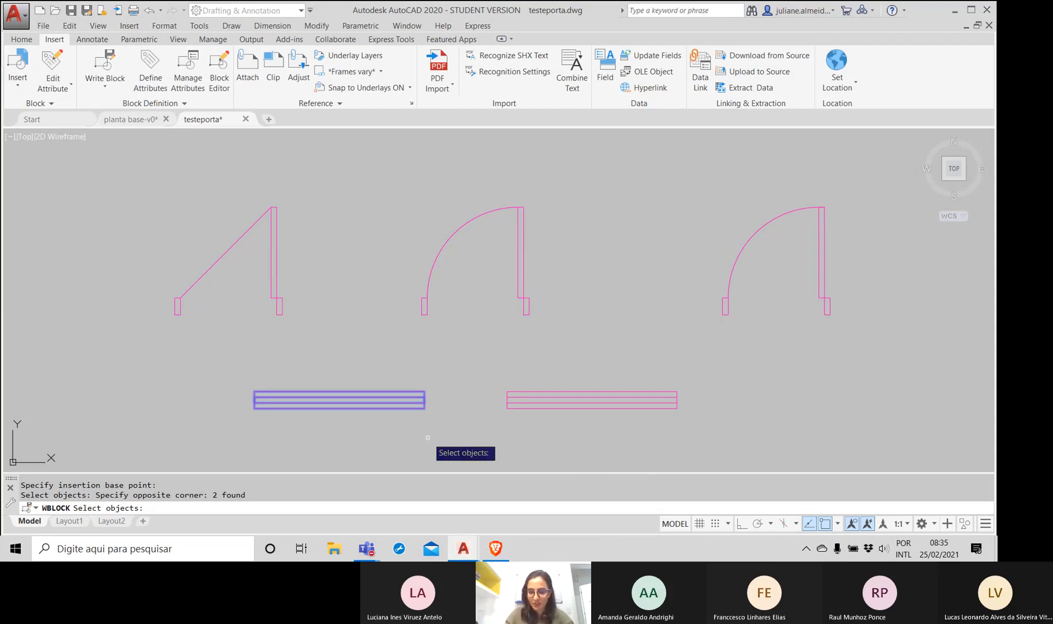
pyautogui.press('Return')
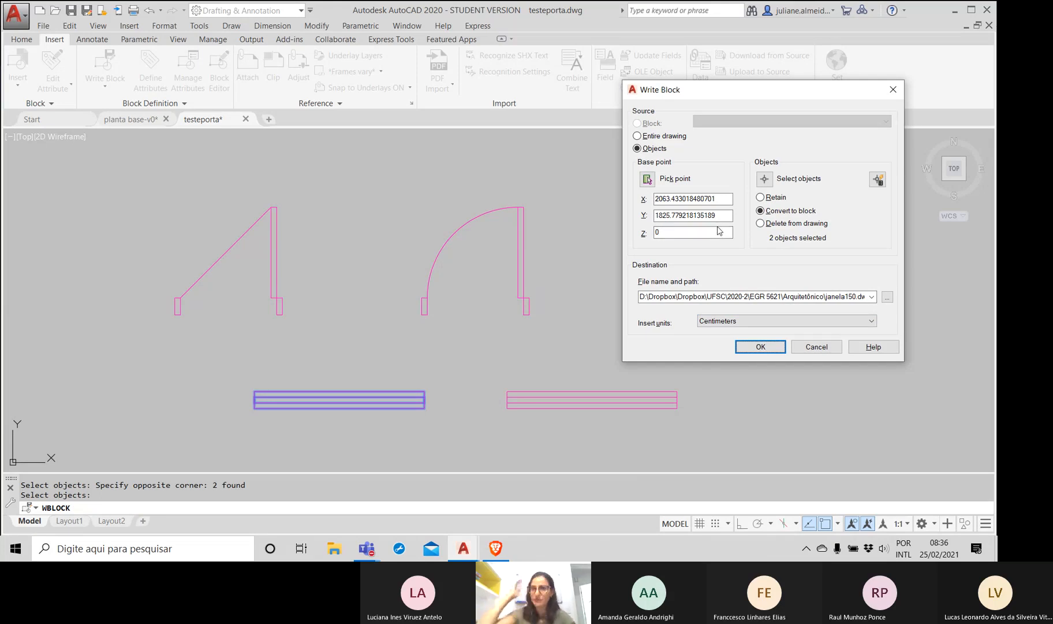
pyautogui.click(749, 349)
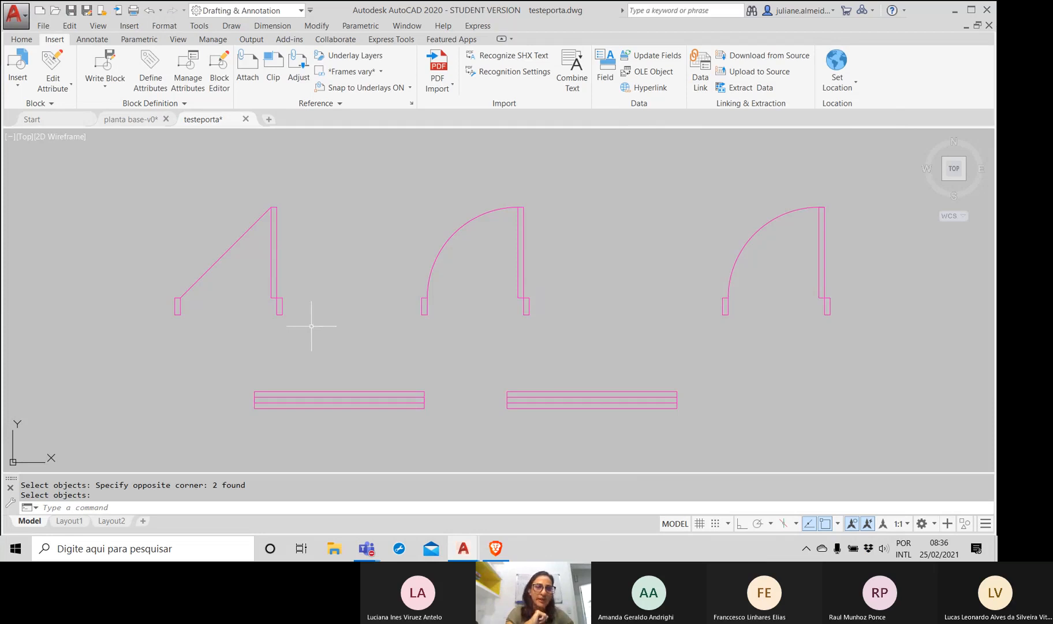
# Step: Switch to the planta base-v0 drawing and check its drawing units and insertion scale
pyautogui.scroll(-2, 312, 326)
pyautogui.moveTo(339, 316); pyautogui.dragTo(439, 299, button='middle')
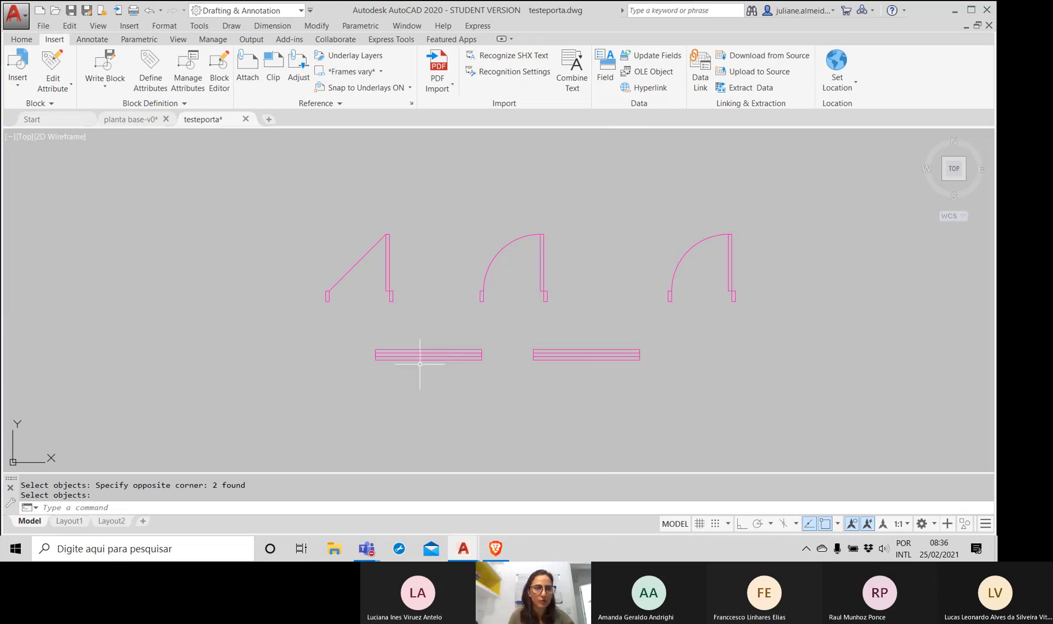
pyautogui.click(130, 119)
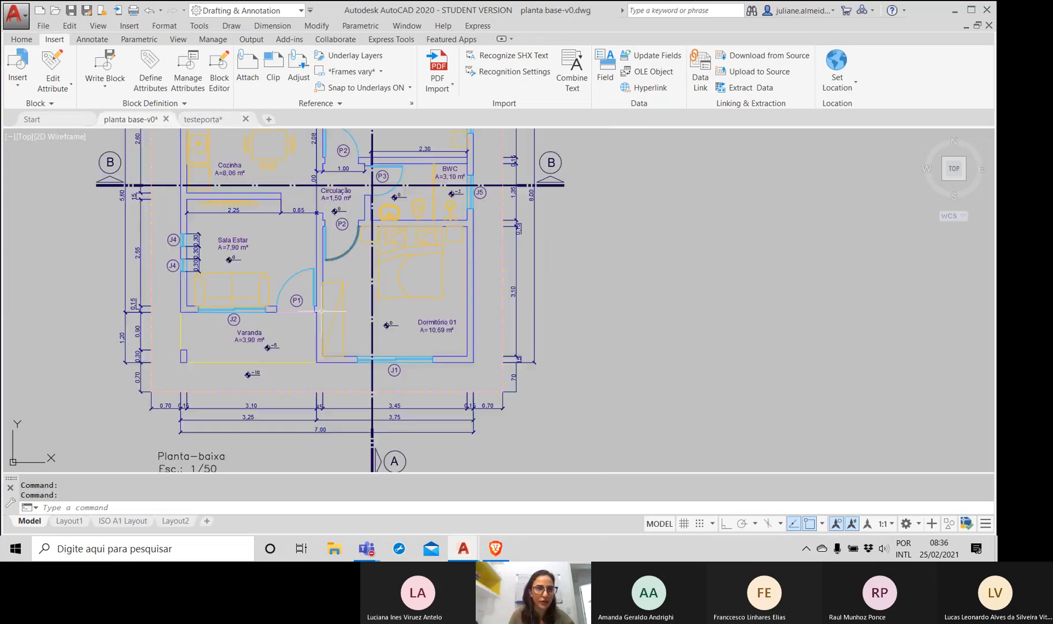
pyautogui.scroll(-6, 347, 312)
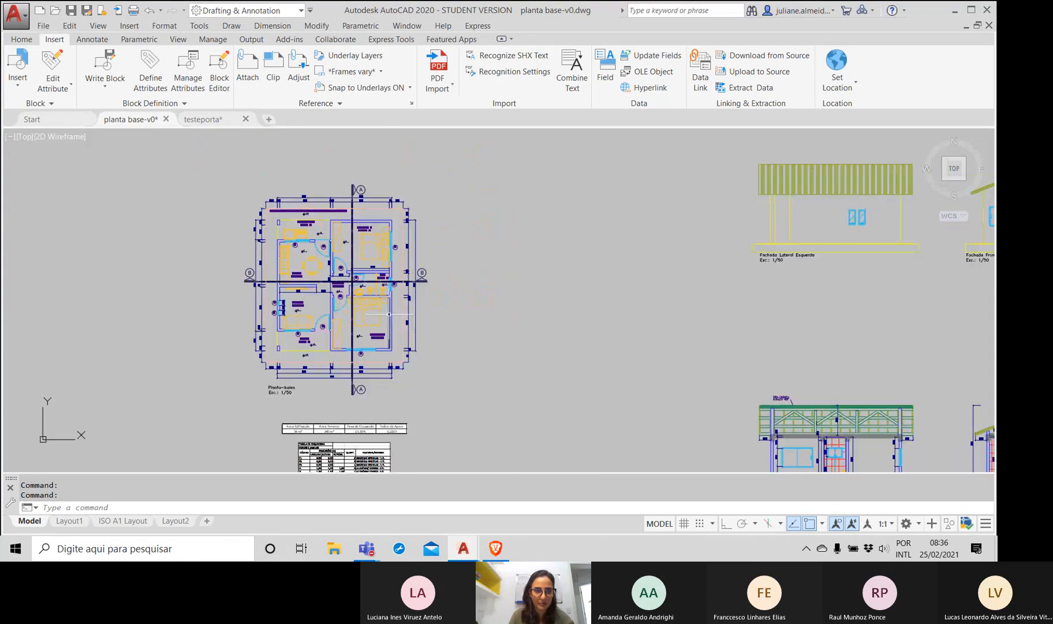
pyautogui.scroll(5, 388, 314)
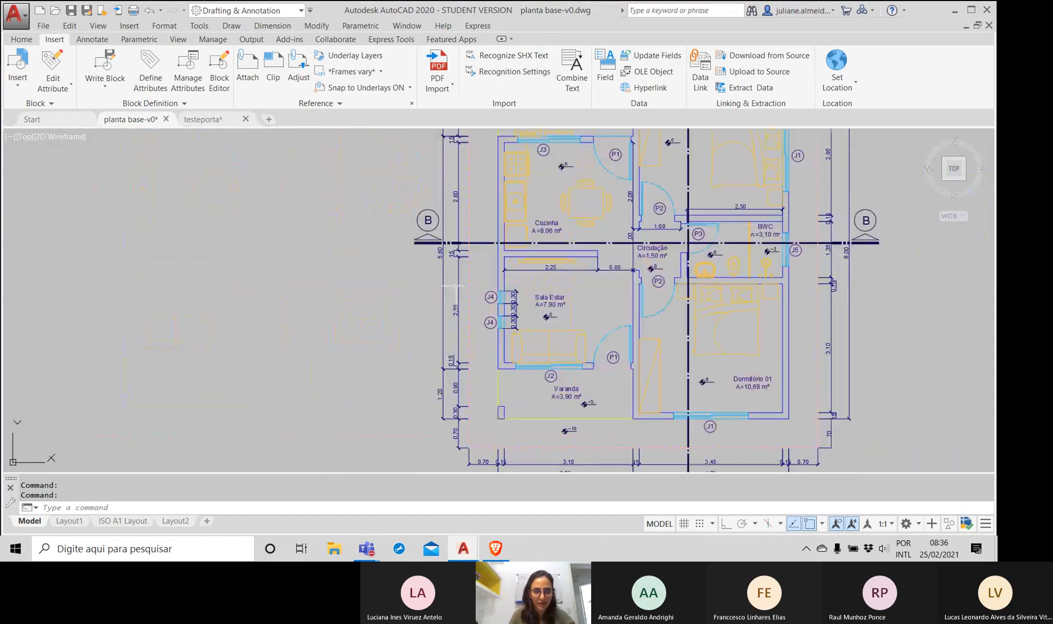
pyautogui.write('units')
pyautogui.press('Return')
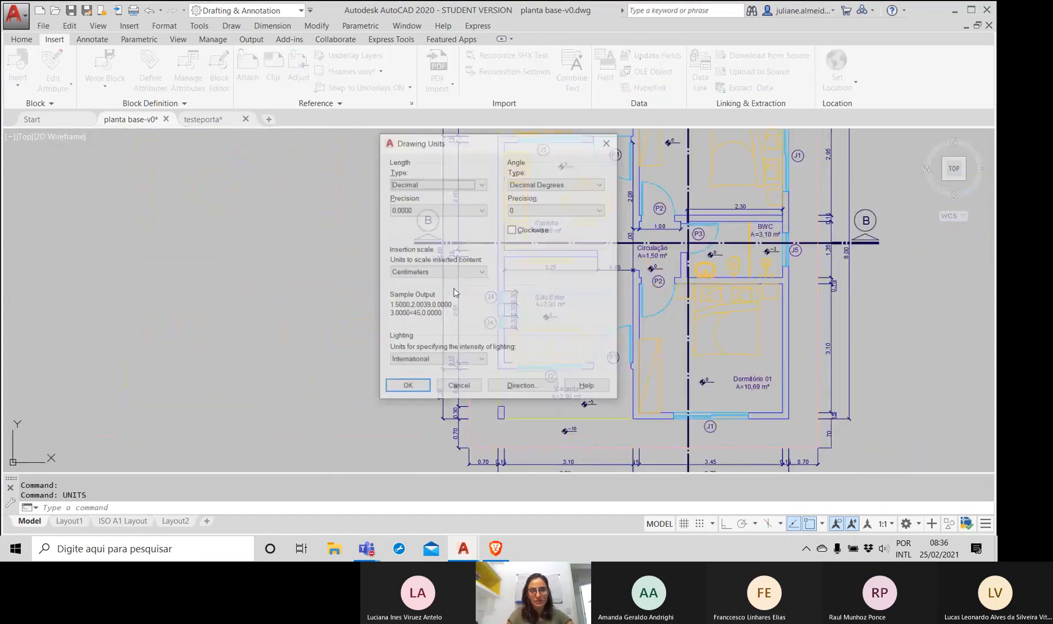
pyautogui.click(407, 387)
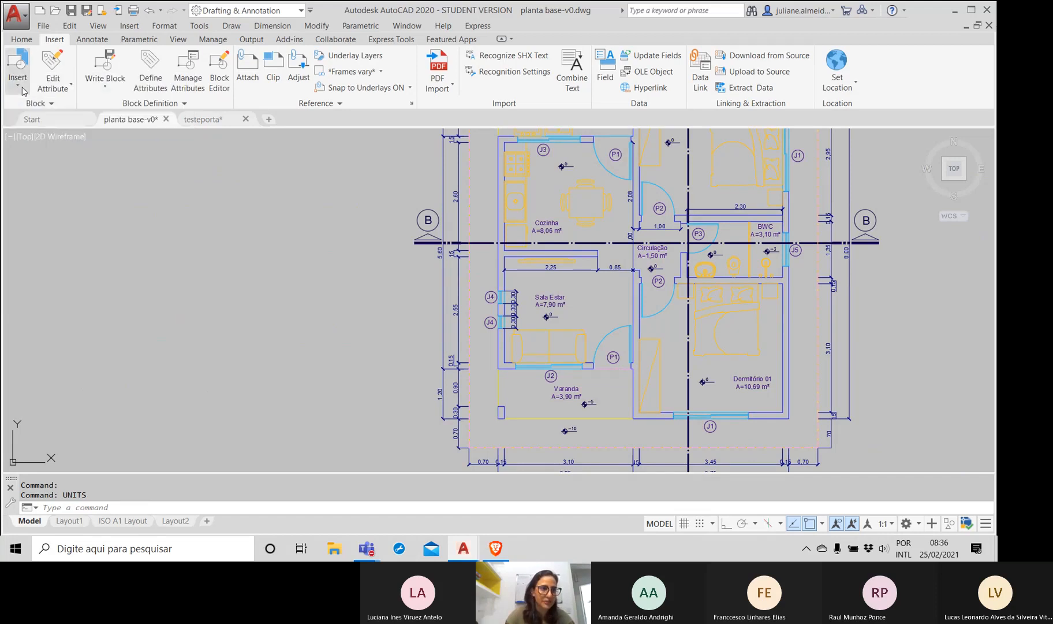
# Step: Load janela150.dwg from the Dropbox folder UFSC\2020-2\EGR 5621\Arquitetônico as a source of blocks from other drawings
pyautogui.click(18, 86)
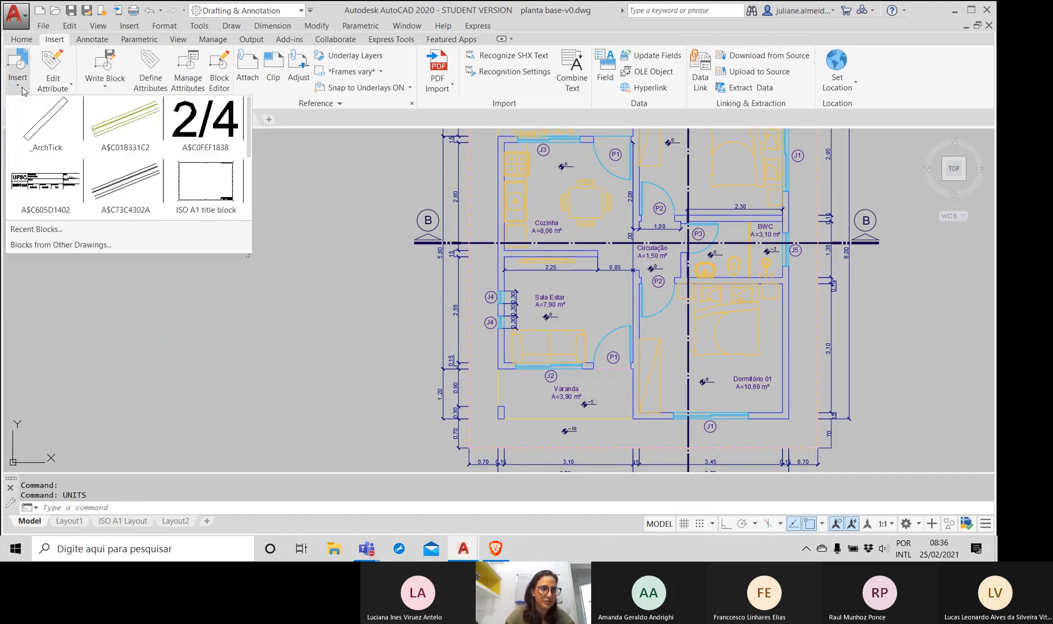
pyautogui.click(94, 245)
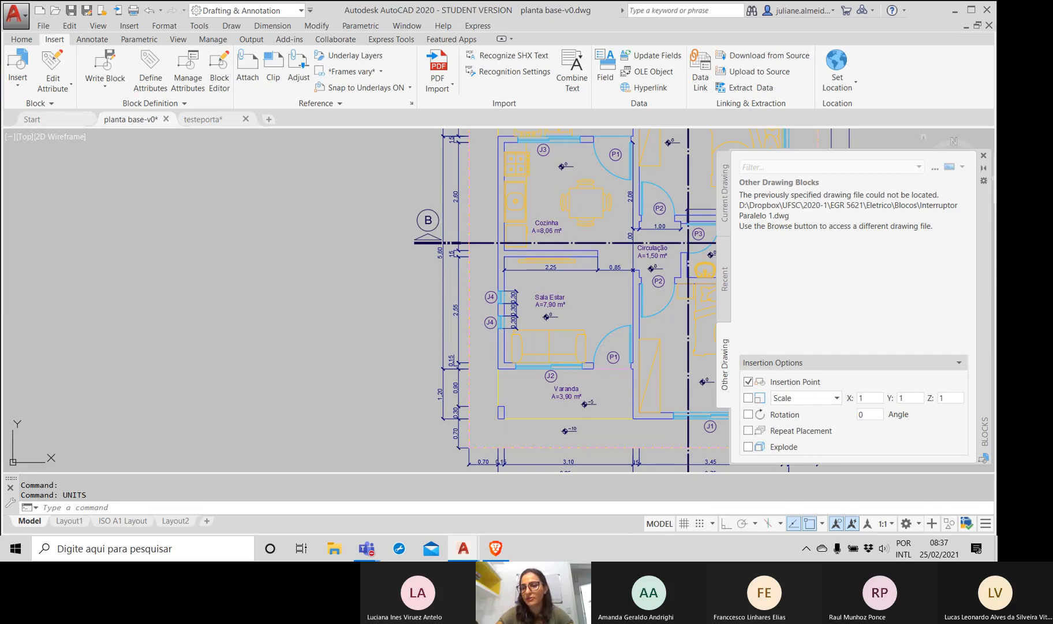
pyautogui.click(938, 173)
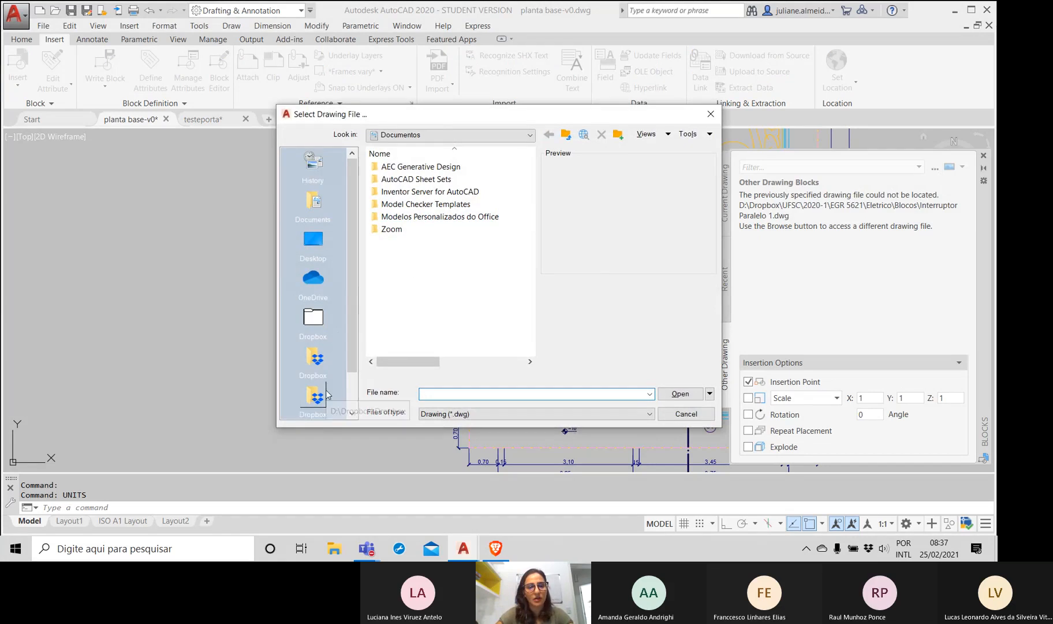
pyautogui.click(313, 241)
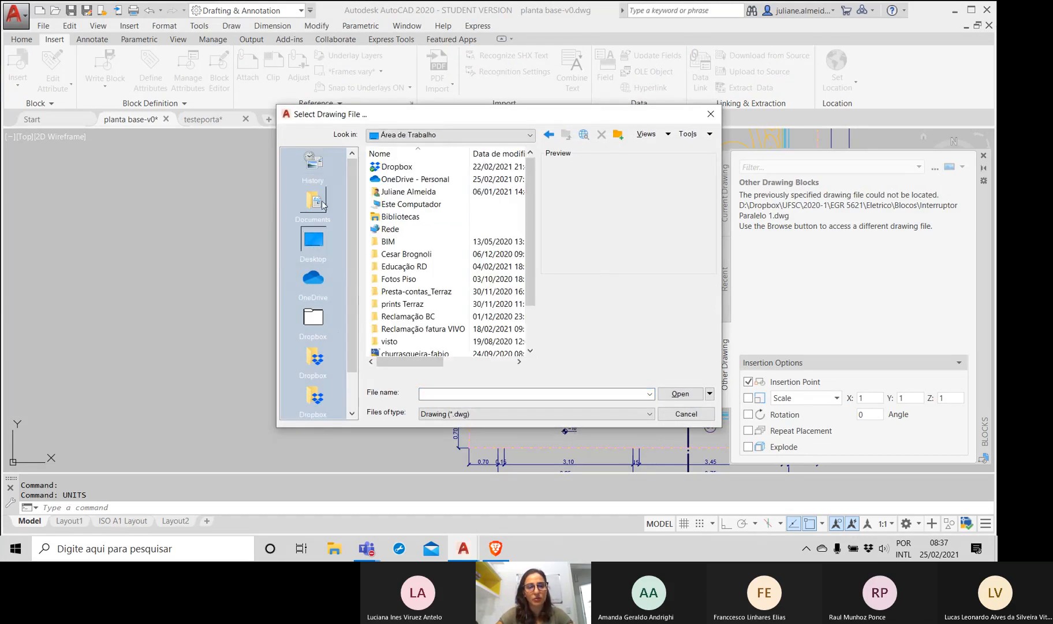
pyautogui.doubleClick(411, 169)
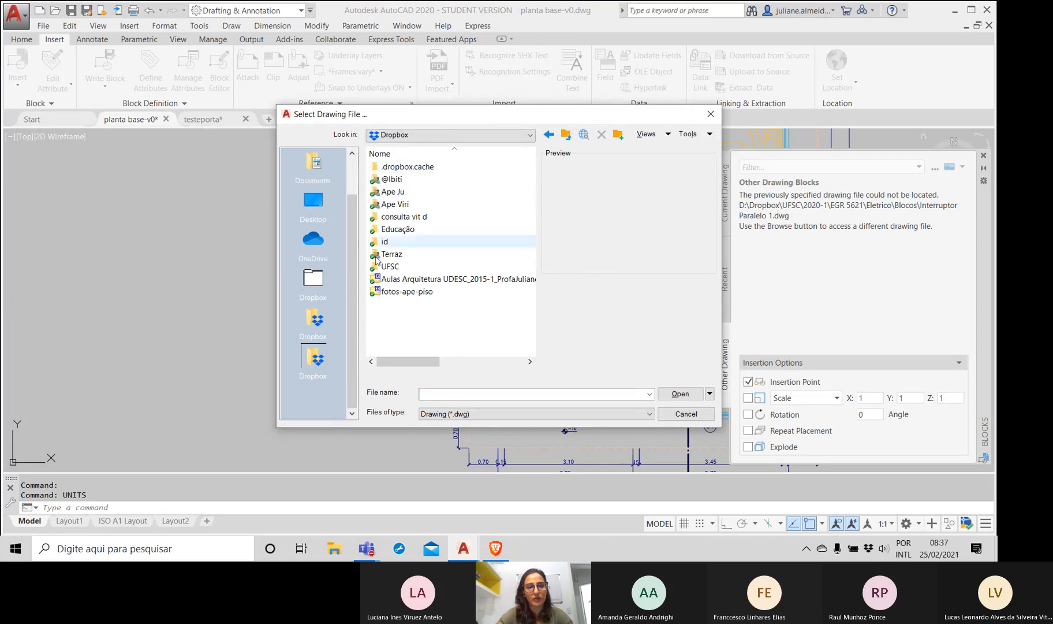
pyautogui.doubleClick(383, 267)
pyautogui.doubleClick(396, 166)
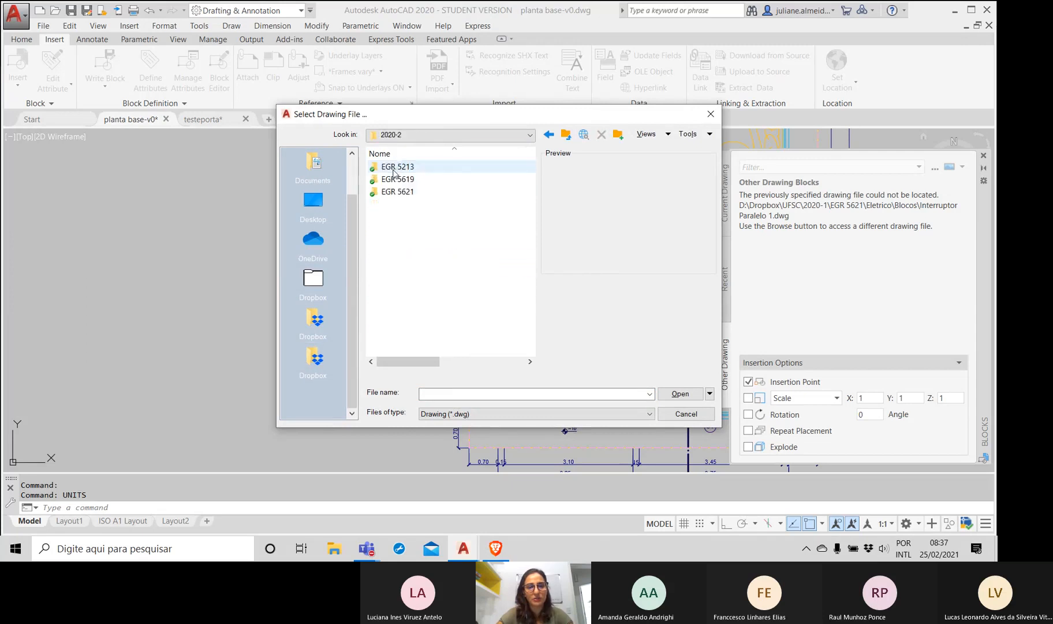
pyautogui.doubleClick(386, 192)
pyautogui.doubleClick(404, 167)
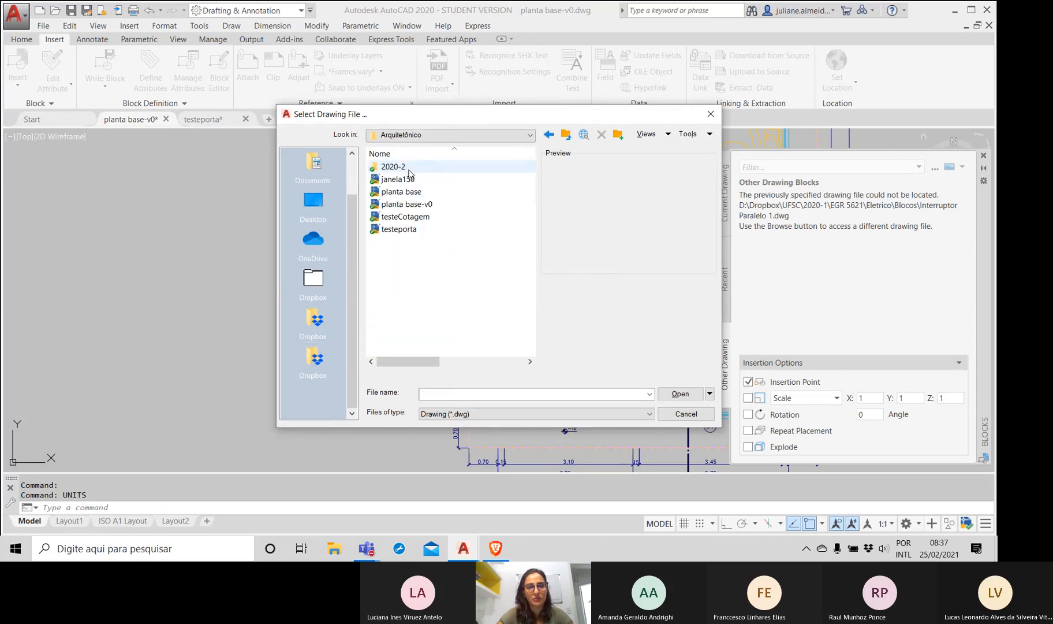
pyautogui.click(408, 179)
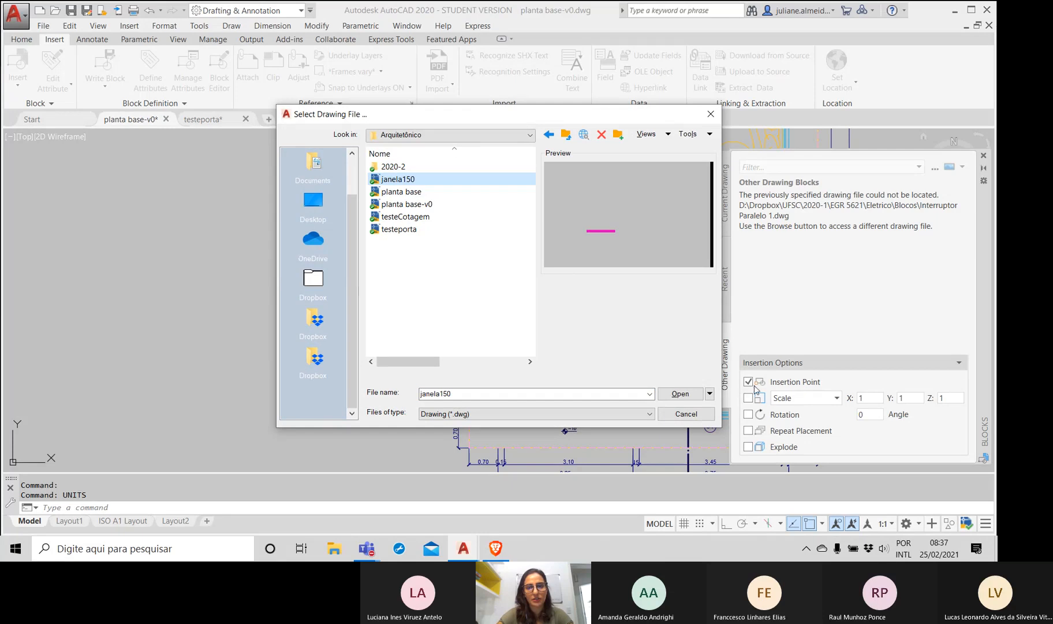
pyautogui.click(673, 394)
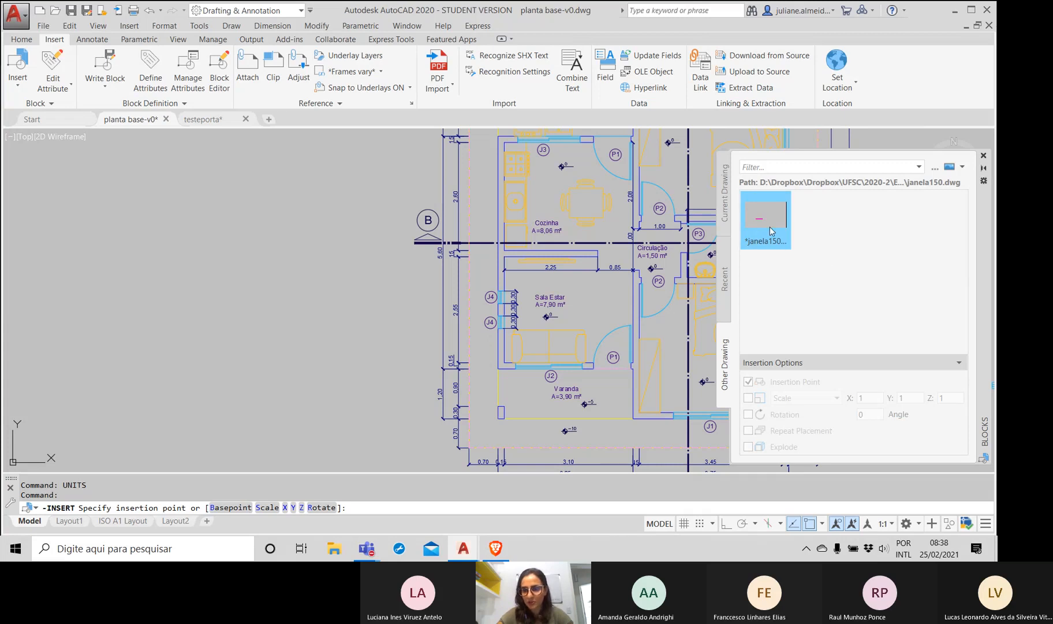
pyautogui.moveTo(768, 222)
pyautogui.mouseDown()
pyautogui.moveTo(762, 231)
pyautogui.moveTo(315, 240)
pyautogui.mouseUp()
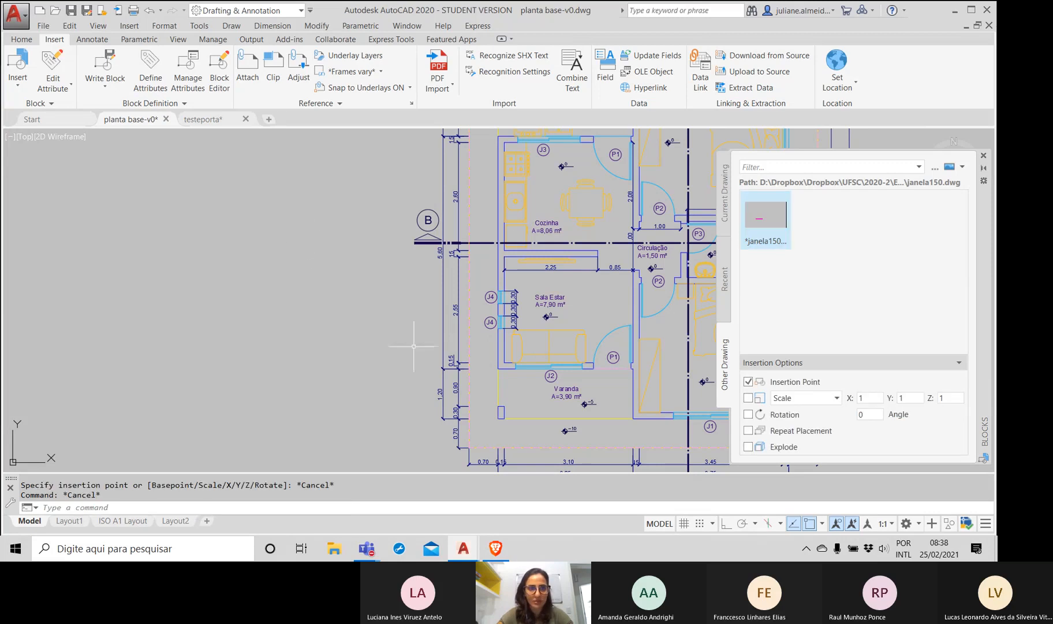
pyautogui.click(248, 319)
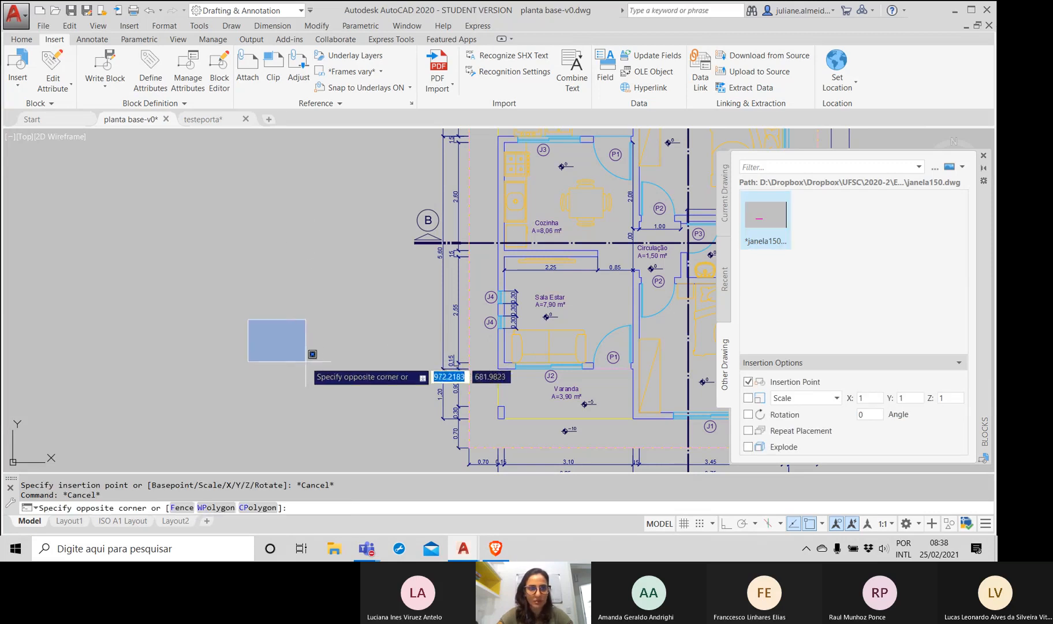
pyautogui.click(318, 364)
# Step: Insert the janela150 block at scale 1 and rotation 0 in the empty area beside the floor plan
pyautogui.click(772, 224)
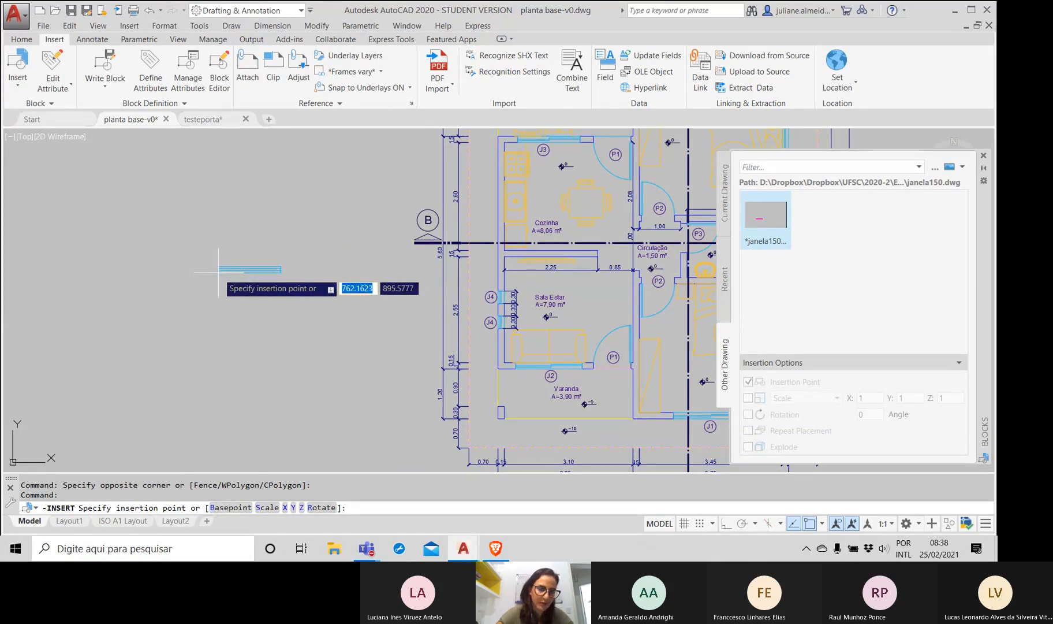
pyautogui.scroll(3, 218, 271)
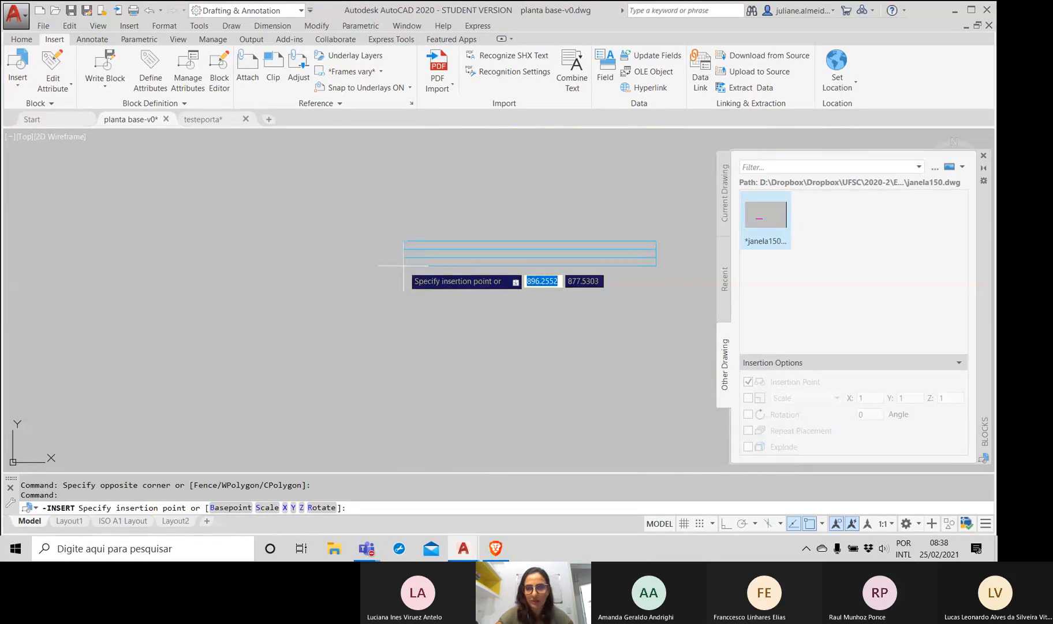
pyautogui.click(343, 283)
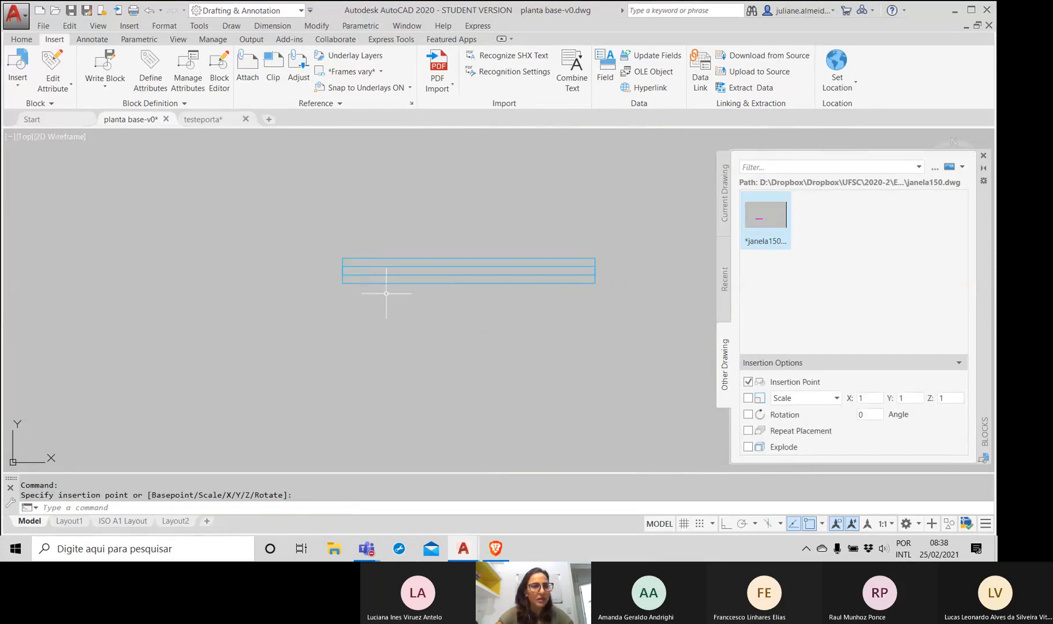
# Step: Check which layer the inserted window block is on and compare it with the window layer in the testeporta drawing
pyautogui.click(23, 41)
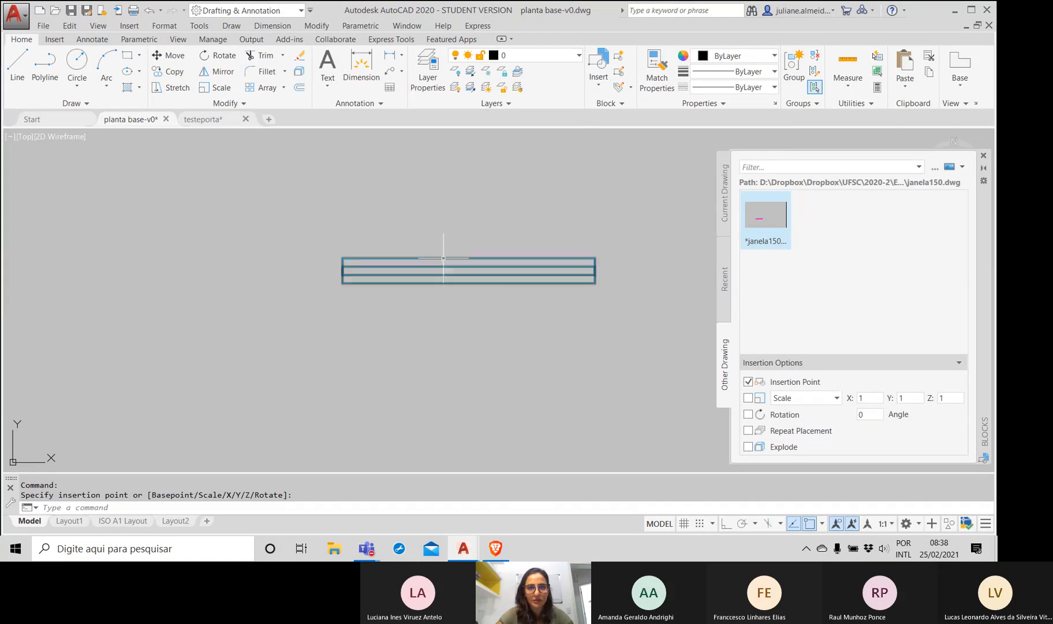
pyautogui.click(342, 283)
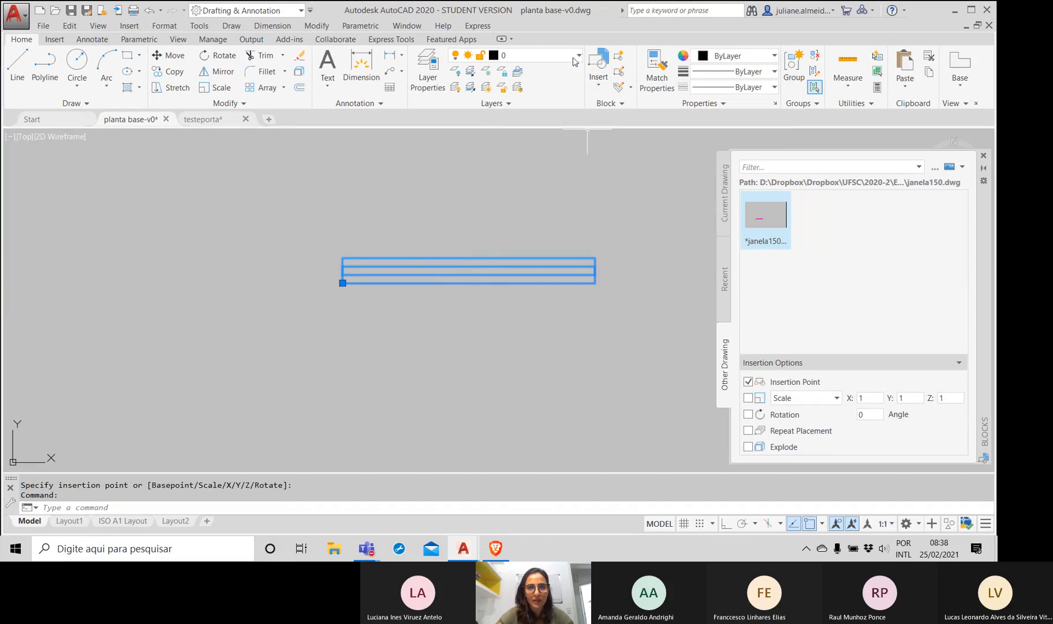
pyautogui.click(531, 56)
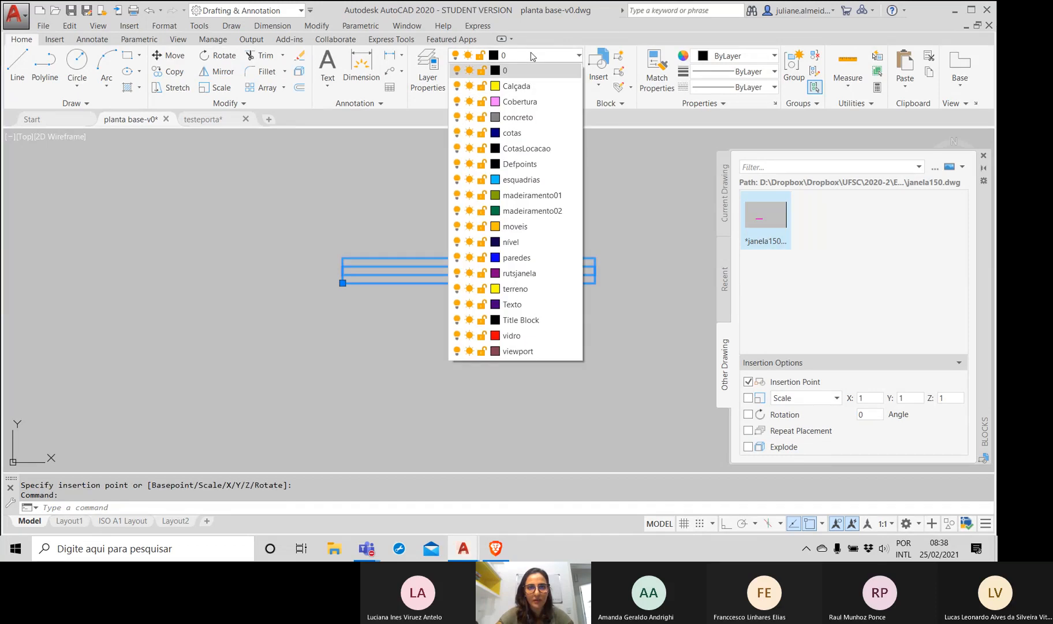
pyautogui.click(532, 56)
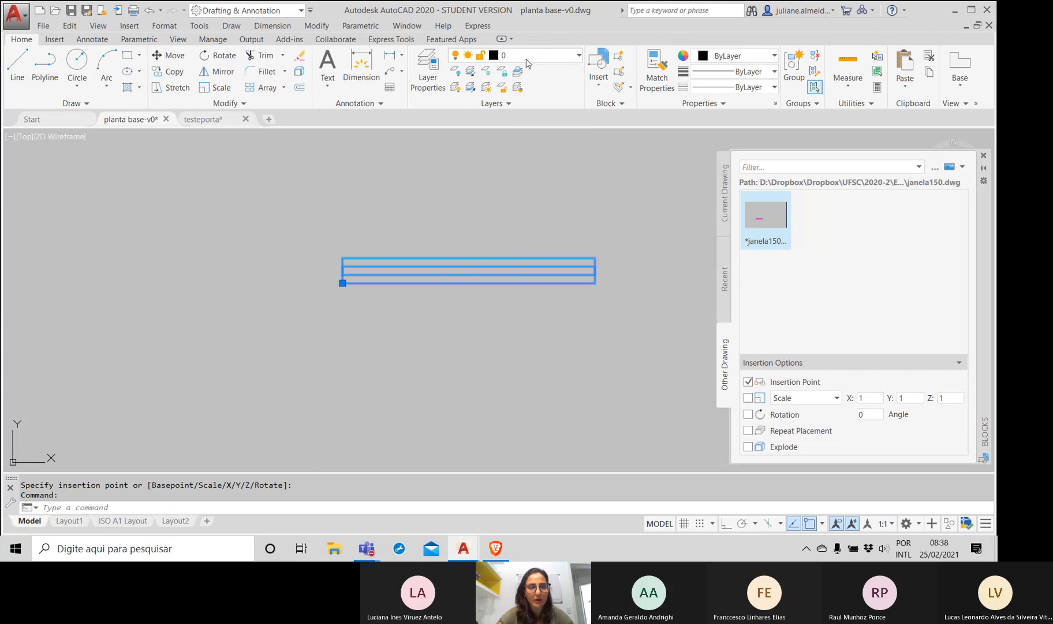
pyautogui.click(199, 118)
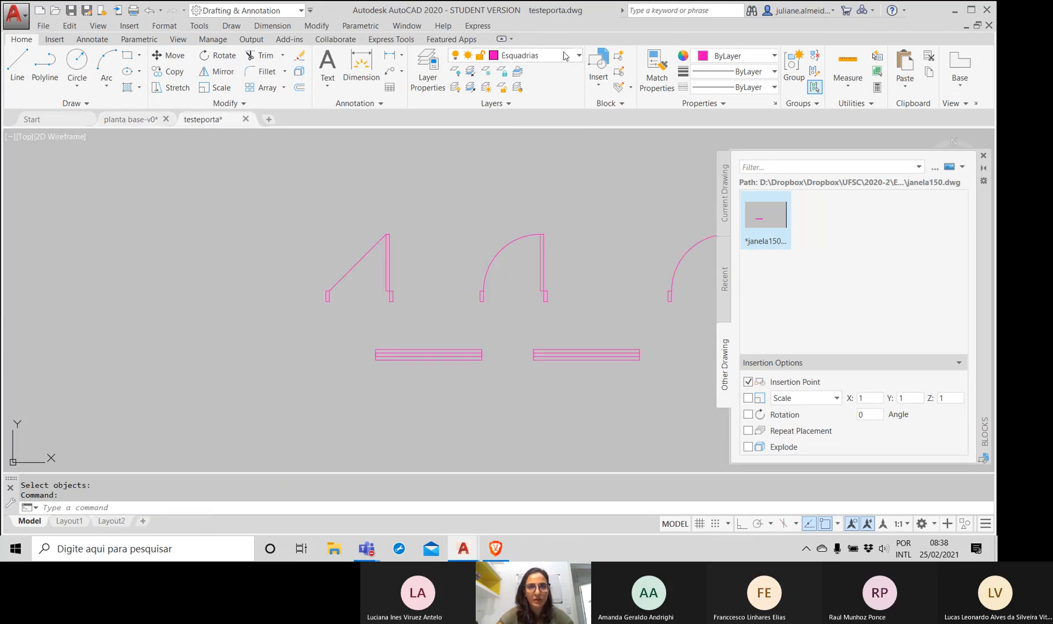
pyautogui.click(137, 123)
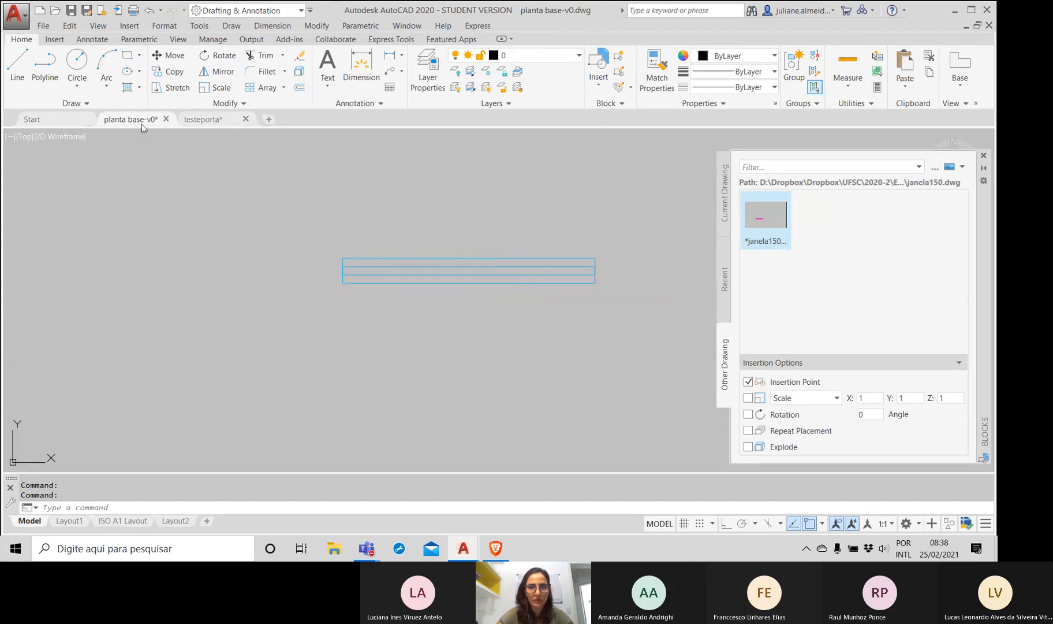
pyautogui.click(491, 271)
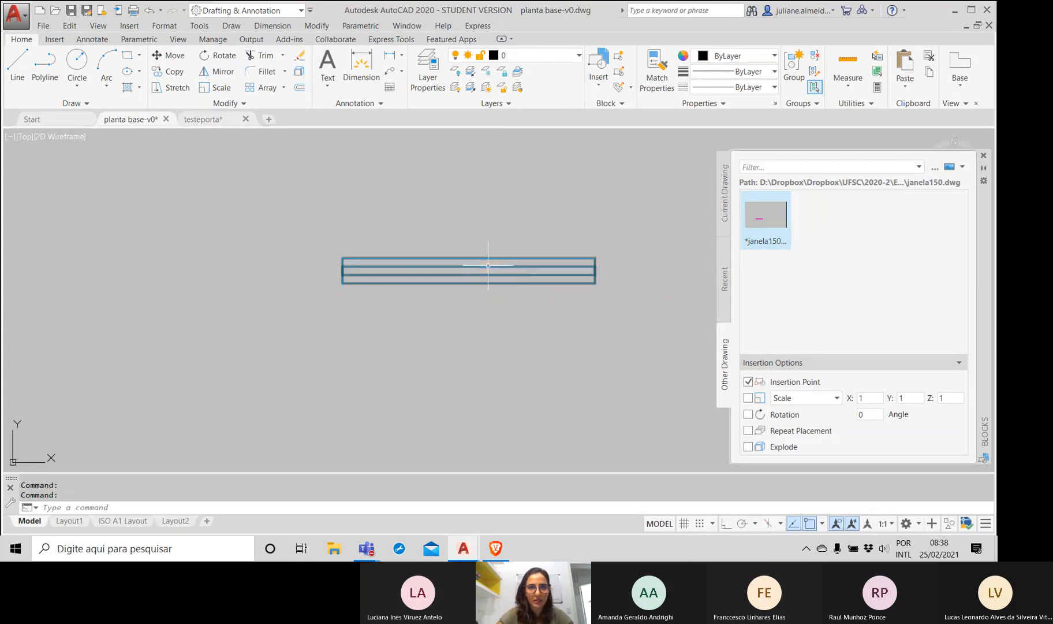
pyautogui.click(539, 56)
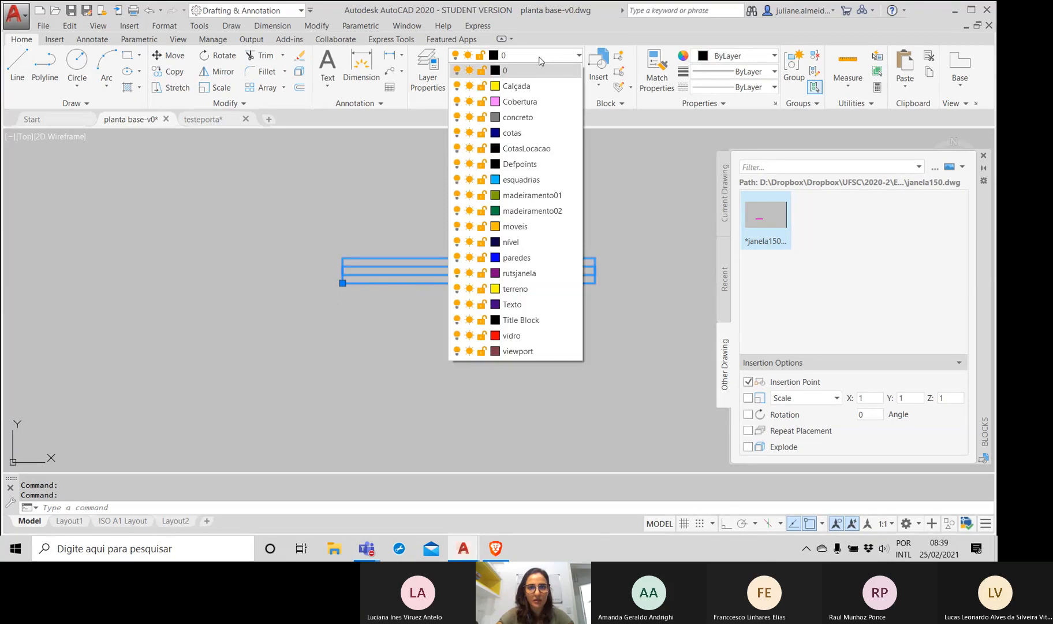
pyautogui.click(541, 58)
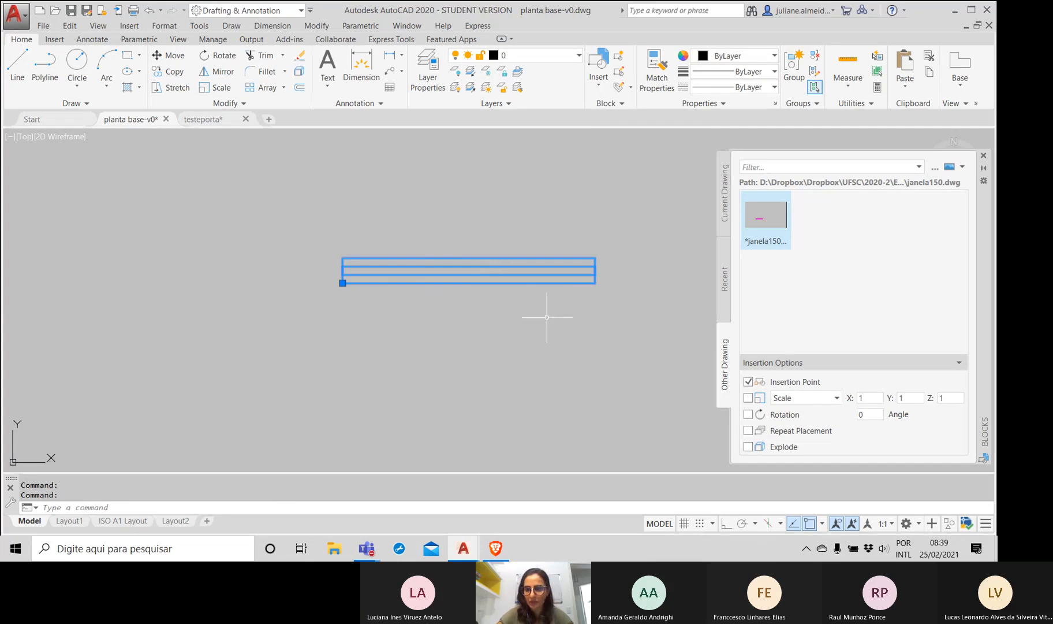
# Step: Assign the inserted window block to the esquadrias layer and clear the selection
pyautogui.click(590, 312)
pyautogui.click(599, 312)
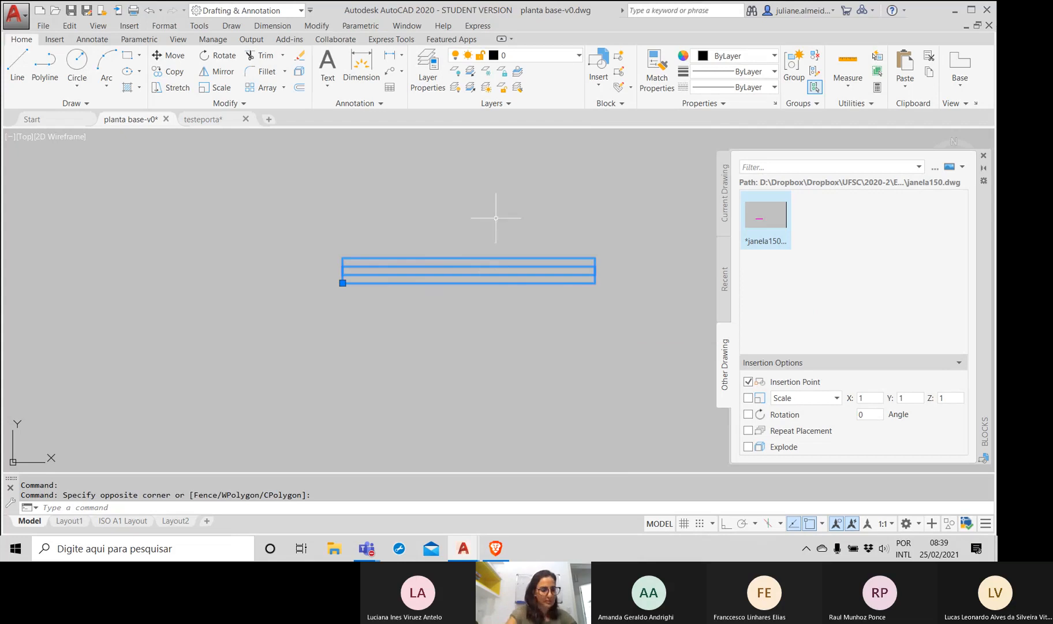
pyautogui.press('Escape')
pyautogui.click(551, 290)
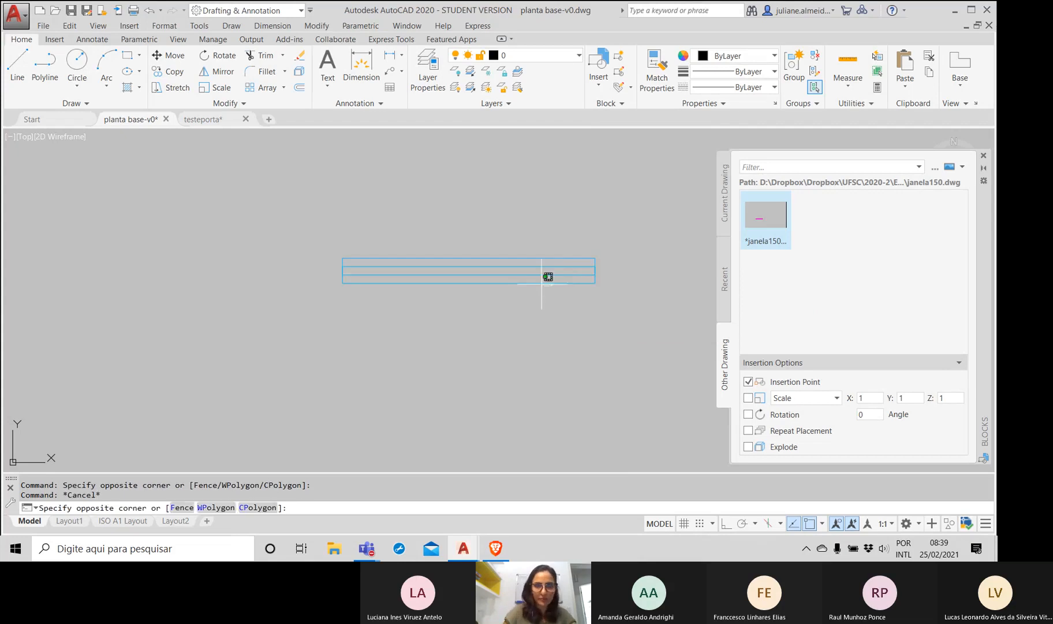
pyautogui.click(463, 211)
pyautogui.click(556, 58)
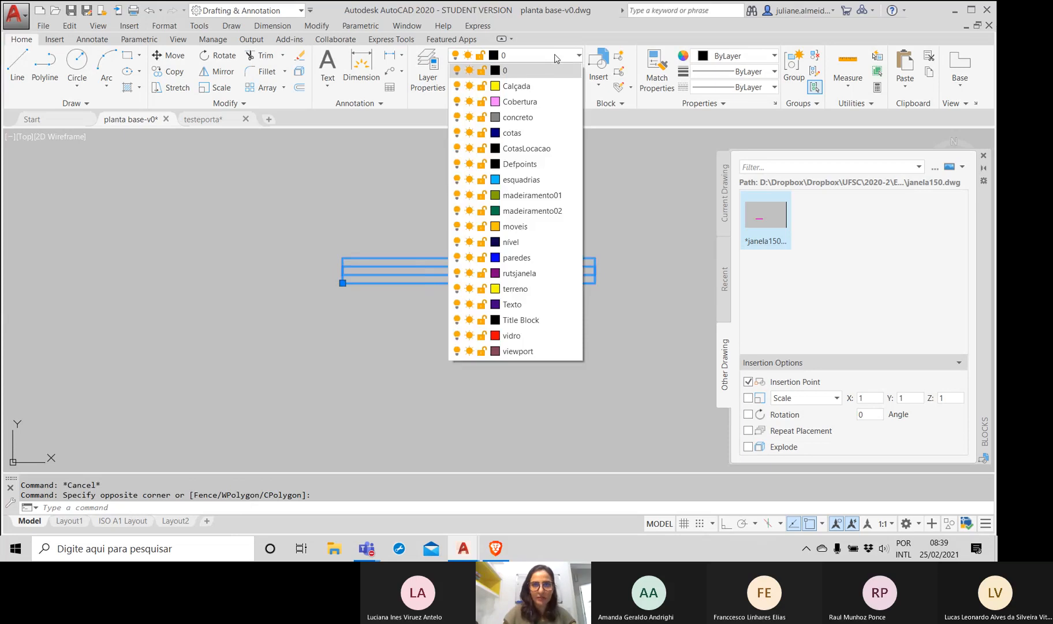
pyautogui.click(540, 183)
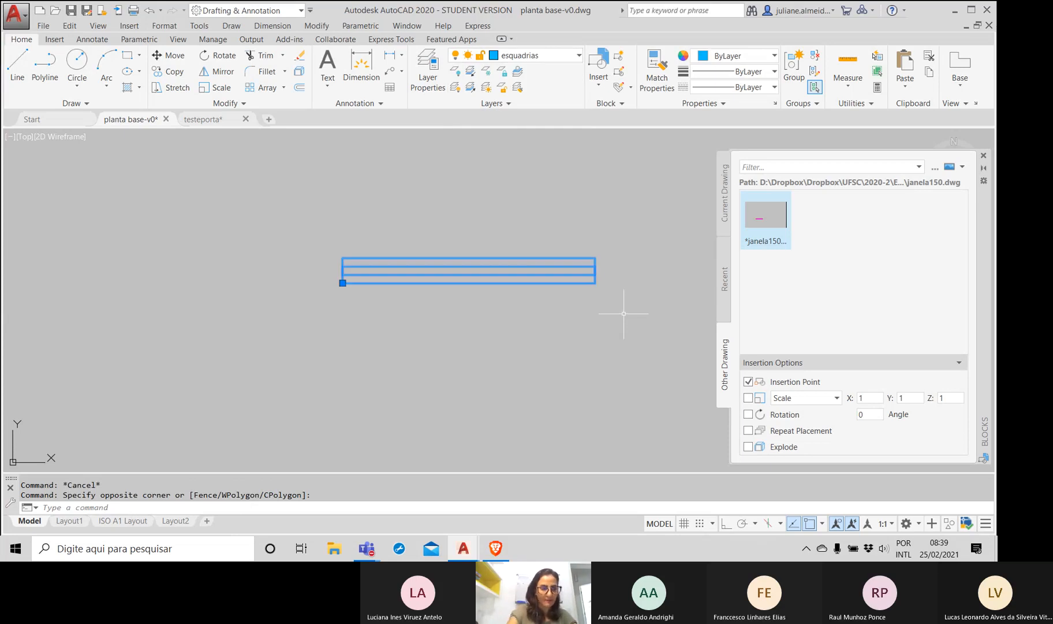
pyautogui.press('Escape')
# Step: Select the inserted window block beside the plan to check its layer, and close the Blocks palette
pyautogui.scroll(-8, 624, 305)
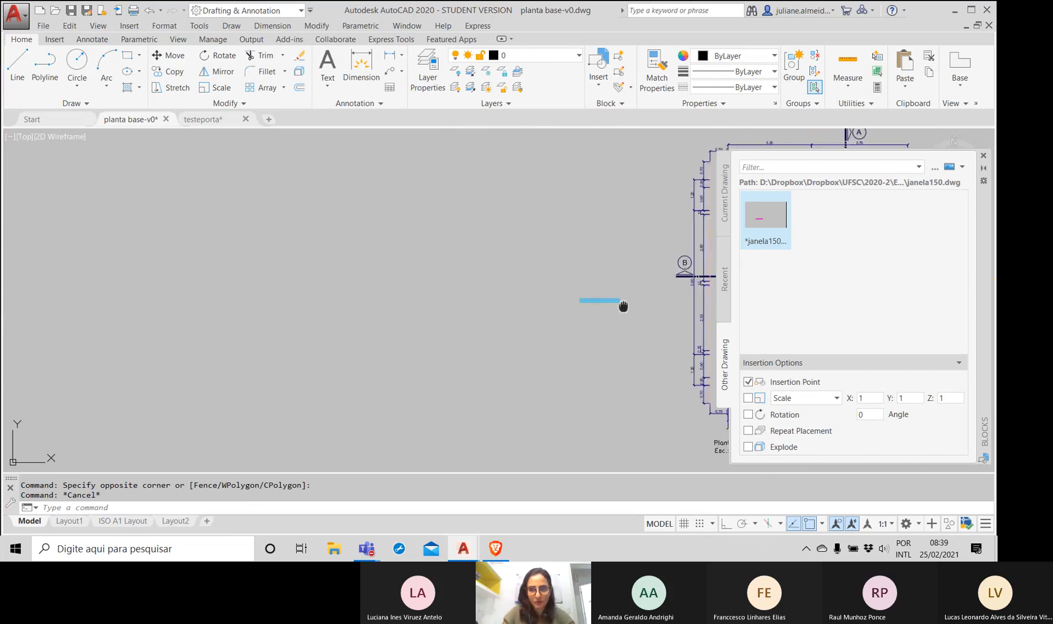
pyautogui.moveTo(623, 306)
pyautogui.mouseDown(button='middle')
pyautogui.moveTo(334, 269)
pyautogui.moveTo(293, 297)
pyautogui.mouseUp(button='middle')
pyautogui.scroll(6, 321, 260)
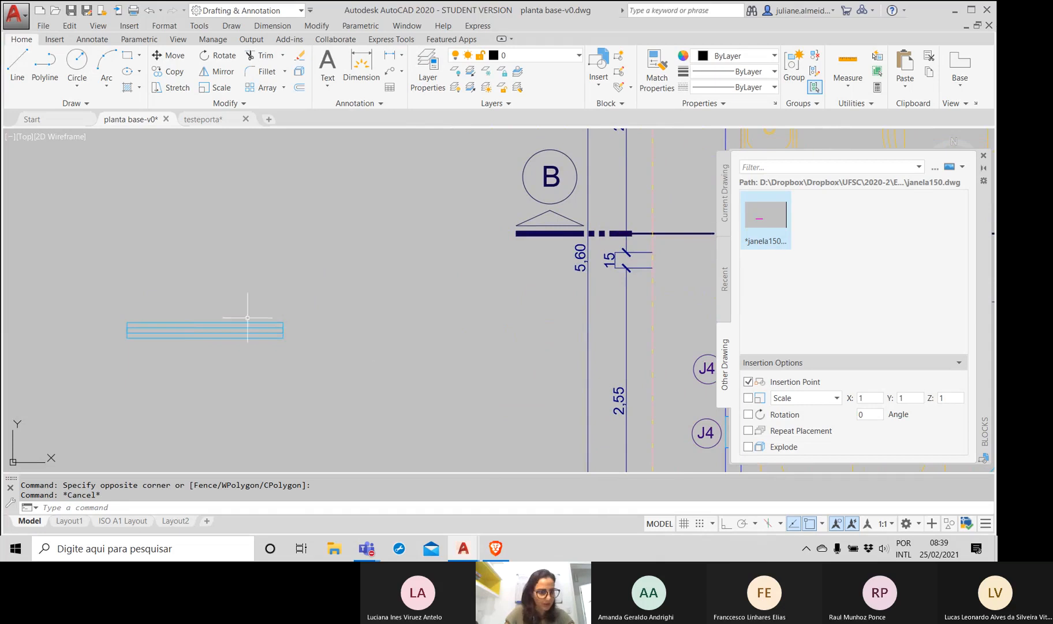
pyautogui.click(124, 314)
pyautogui.click(332, 342)
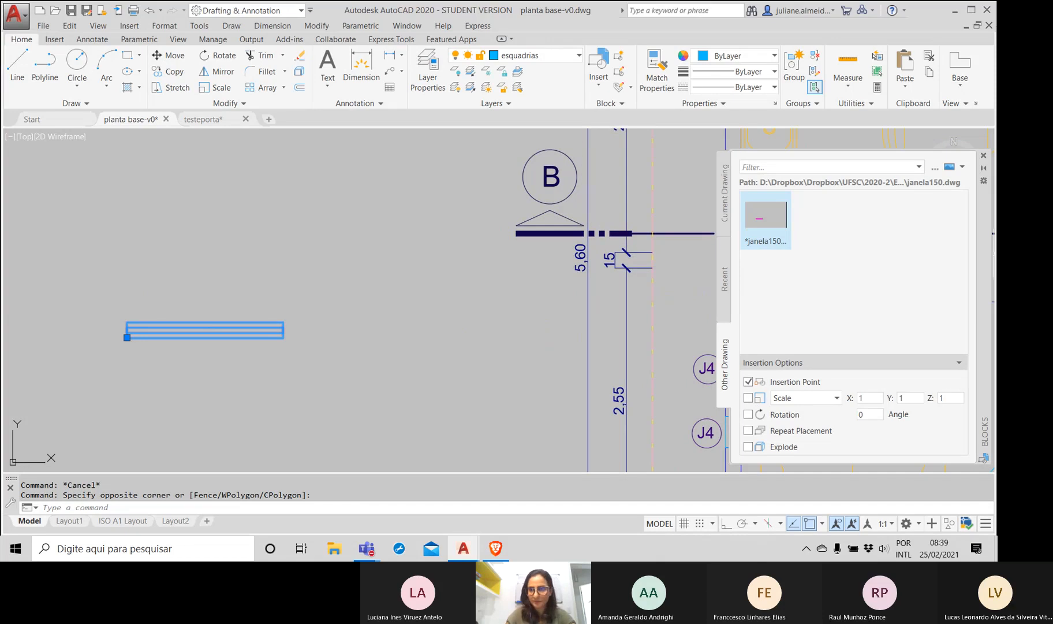
pyautogui.click(984, 157)
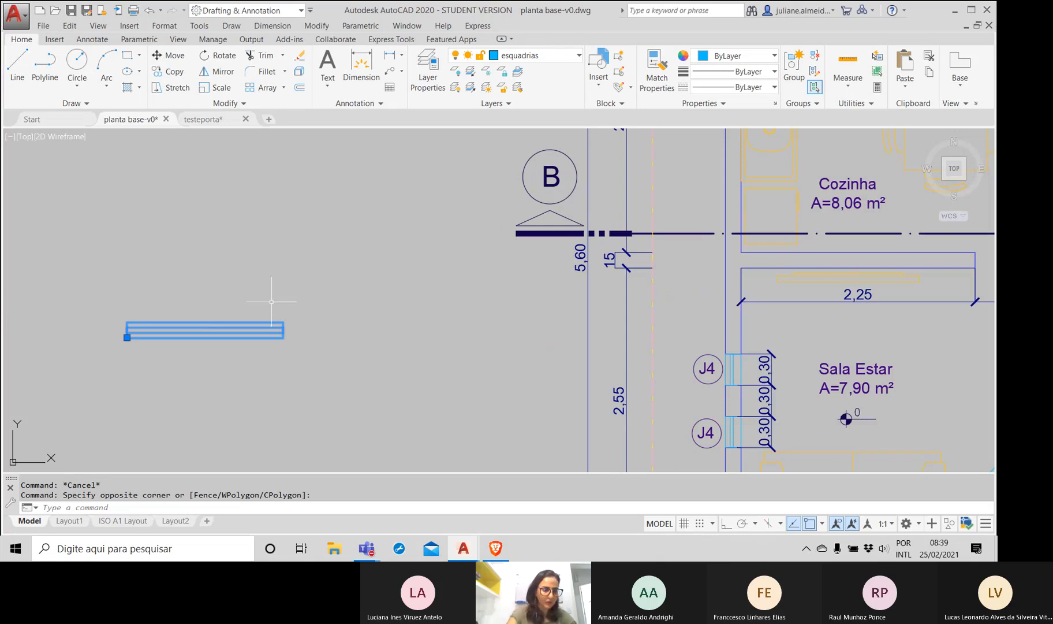
pyautogui.press('Escape')
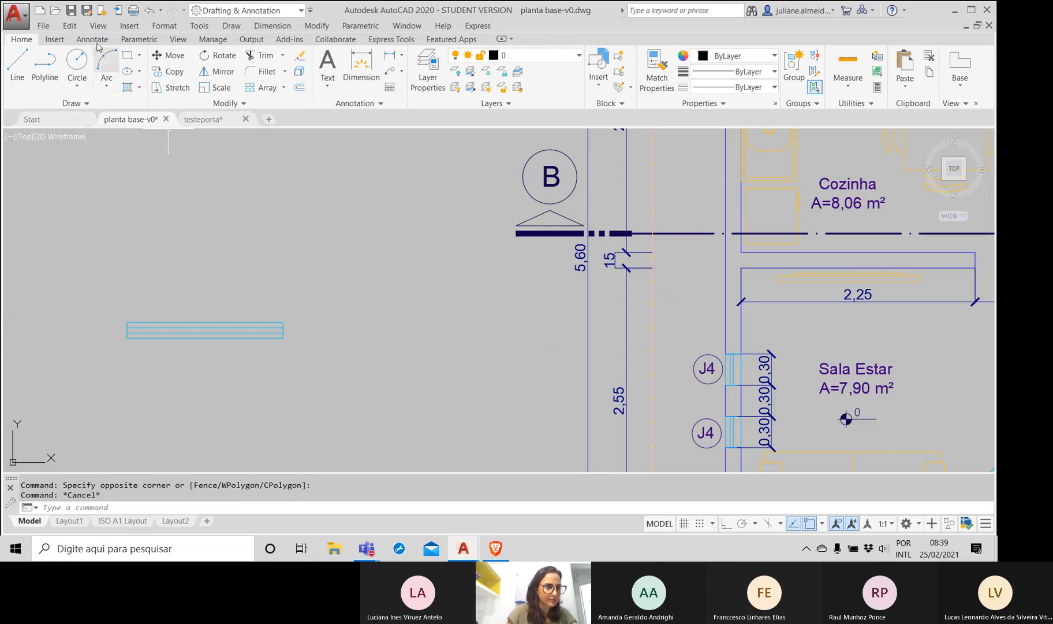
# Step: Browse the Arquitetônico folder for drawing files that can be inserted as blocks, and close the Blocks palette without inserting any
pyautogui.click(58, 39)
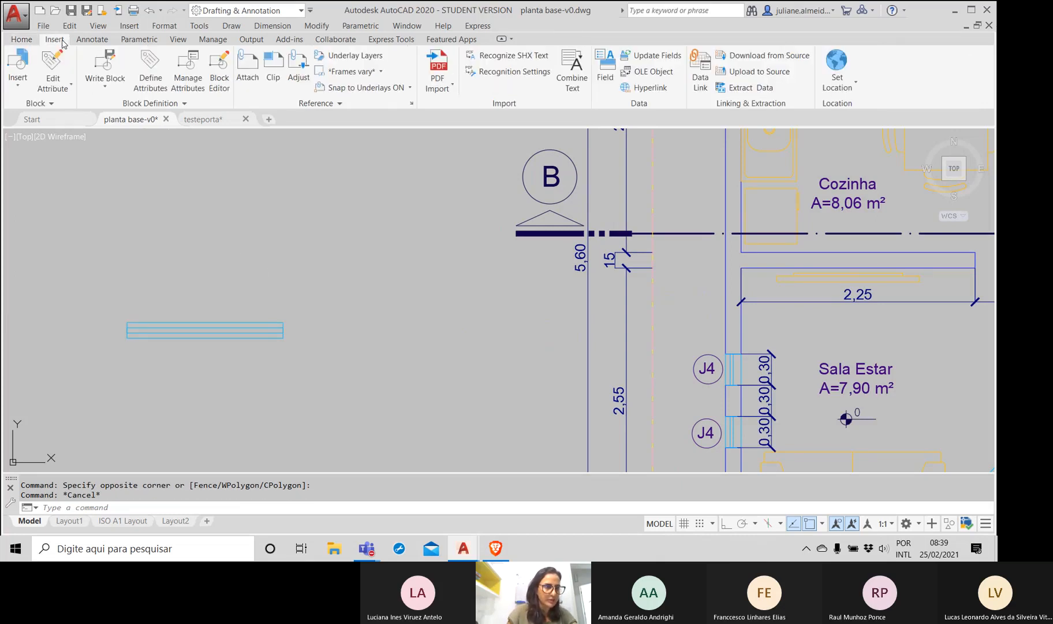
pyautogui.click(18, 68)
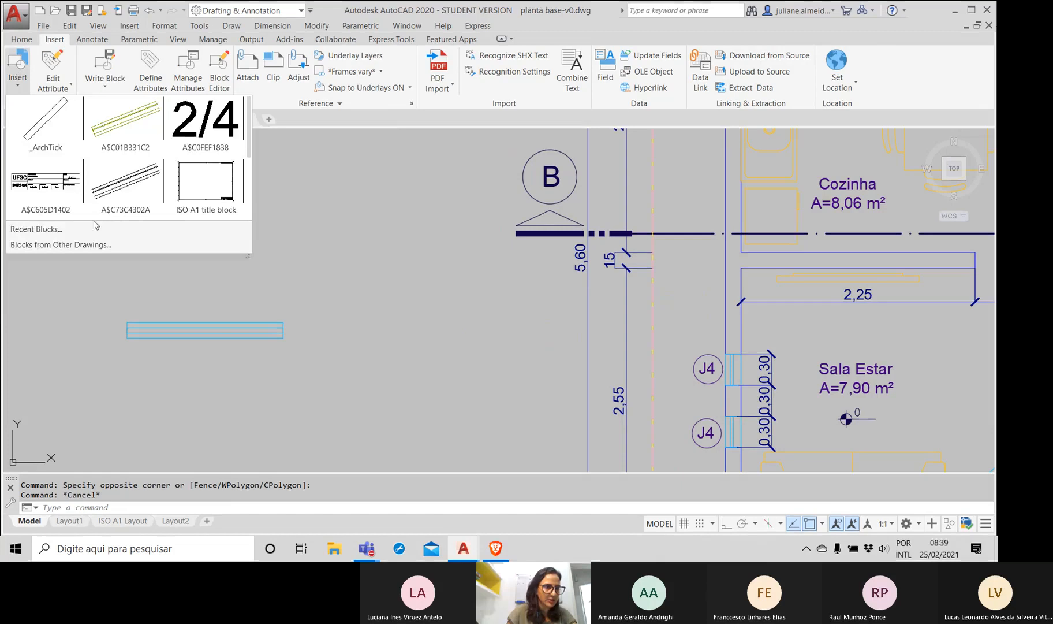
pyautogui.click(73, 243)
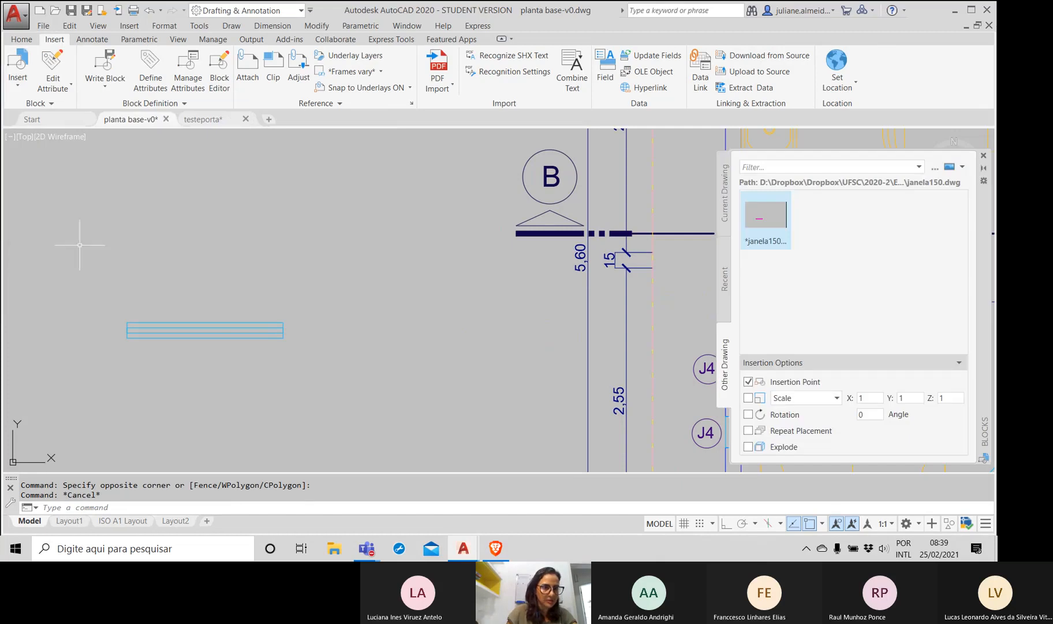
pyautogui.click(934, 168)
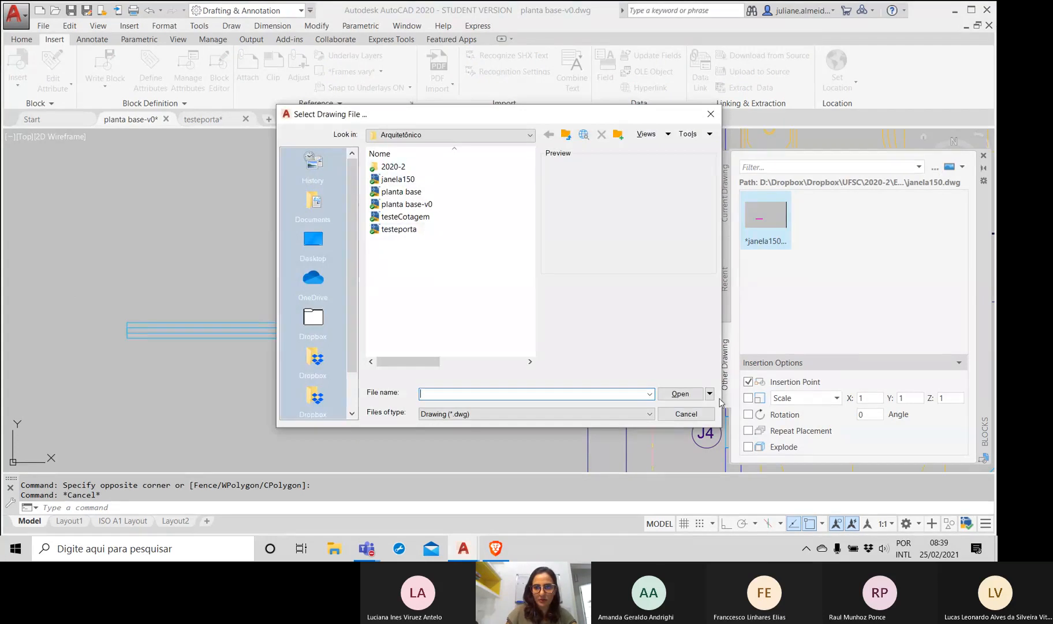
pyautogui.click(685, 414)
pyautogui.moveTo(790, 223)
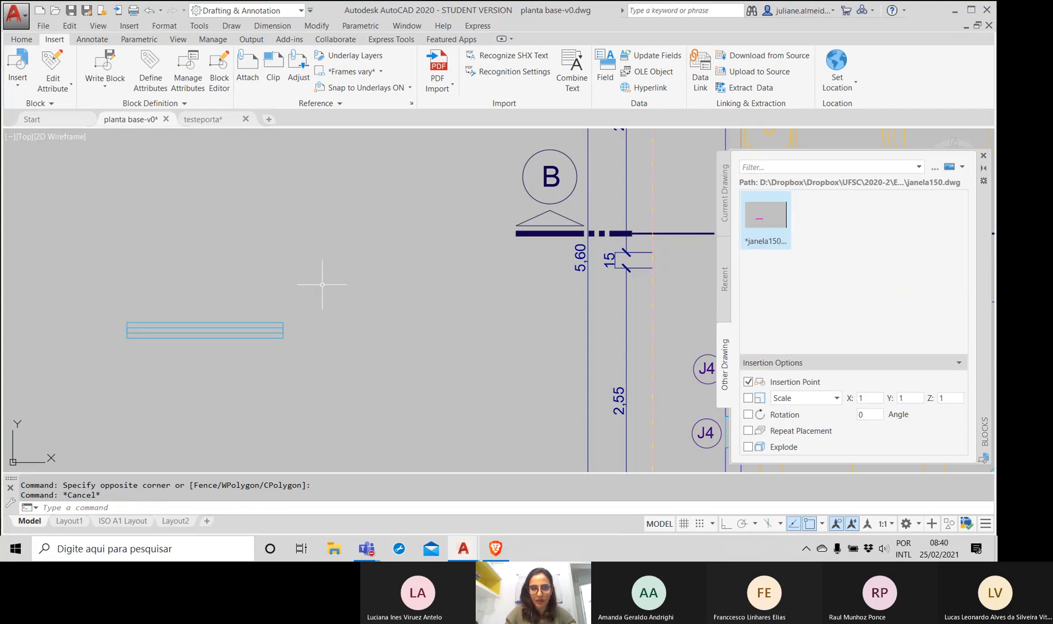
pyautogui.click(984, 155)
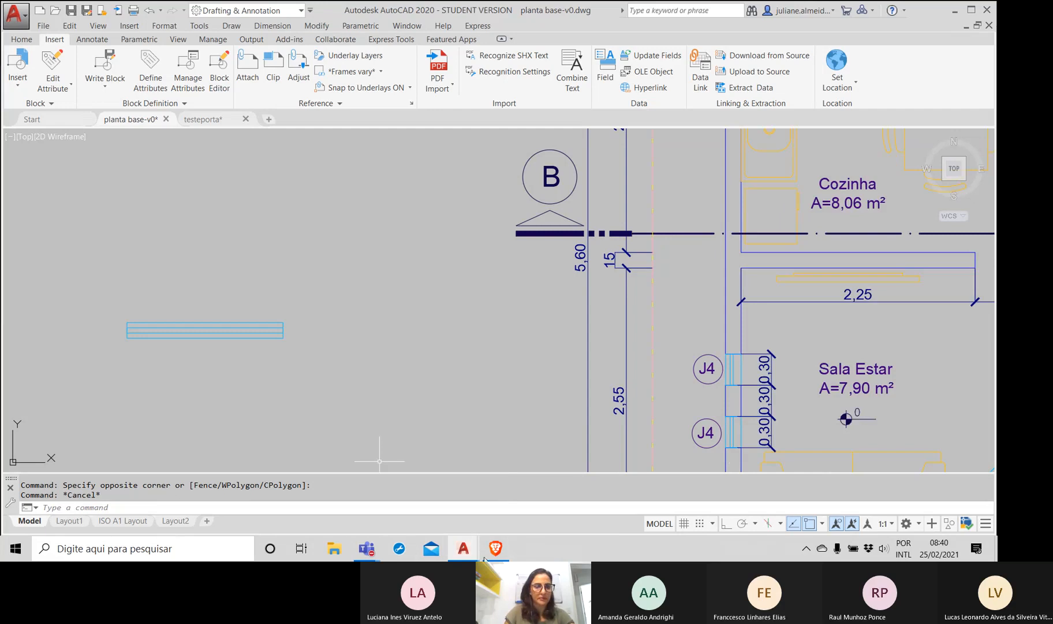
# Step: Switch to the Microsoft Teams meeting and stop sharing the screen
pyautogui.moveTo(366, 548)
pyautogui.click(417, 465)
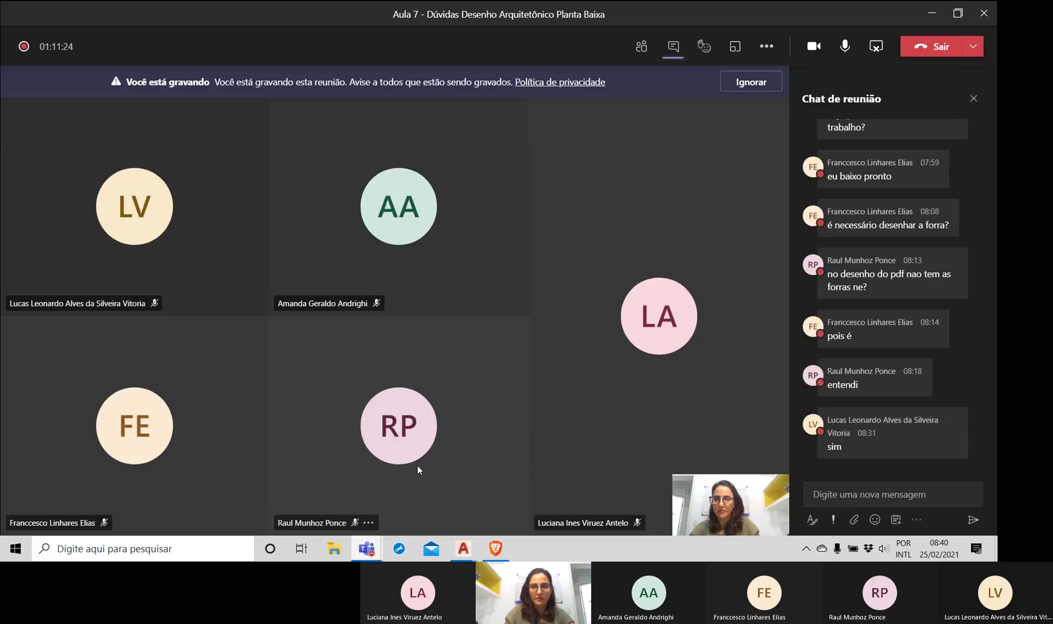
pyautogui.click(877, 46)
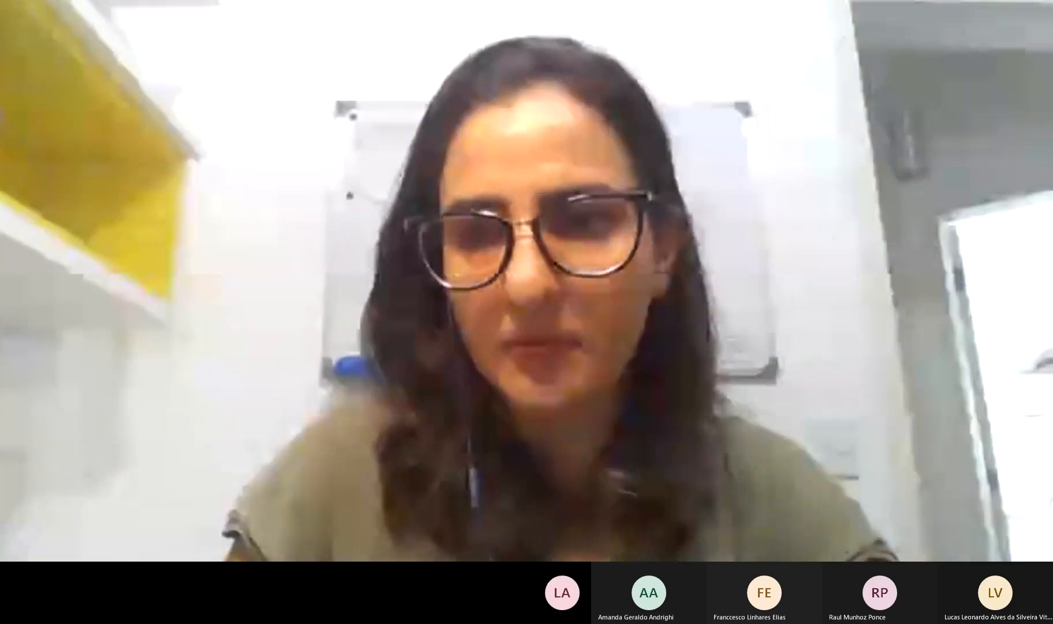
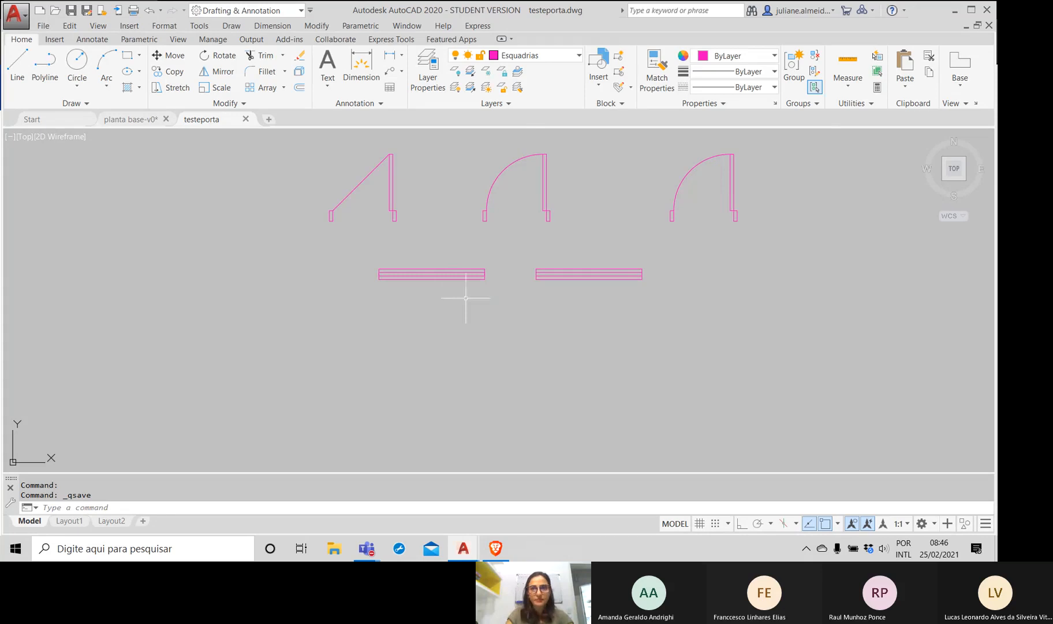
# Step: Create a new layer named Tracejado in the testeporta drawing
pyautogui.click(427, 68)
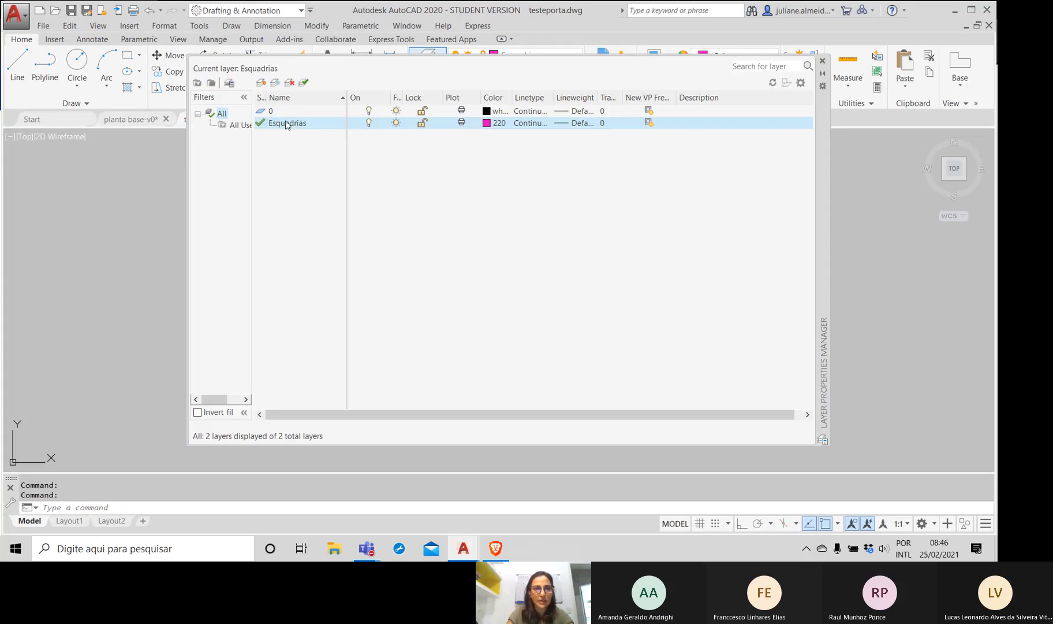
pyautogui.click(261, 82)
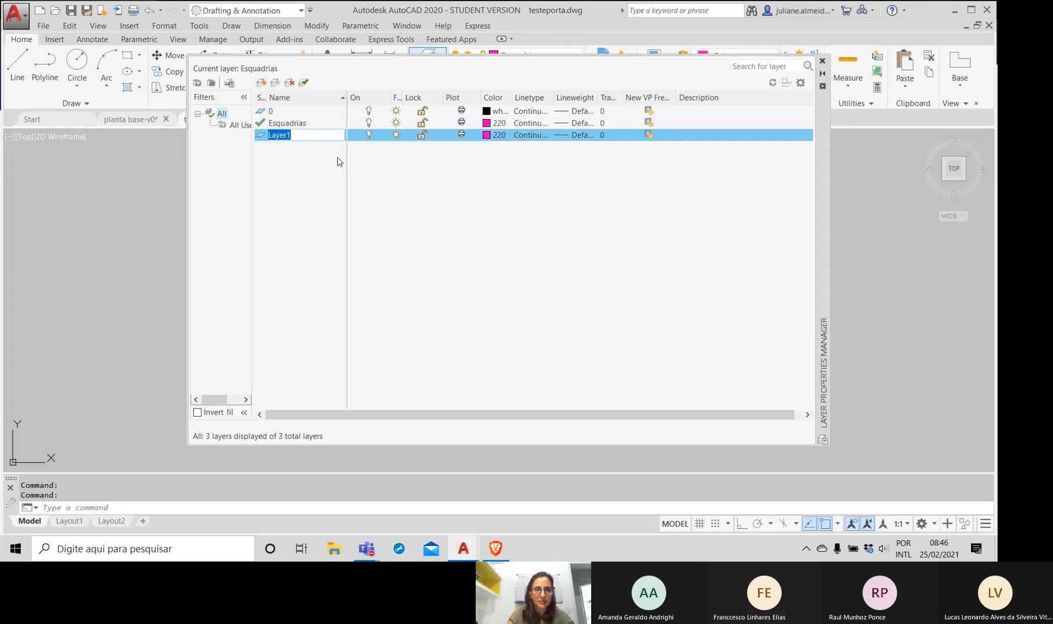
pyautogui.press('BackSpace')
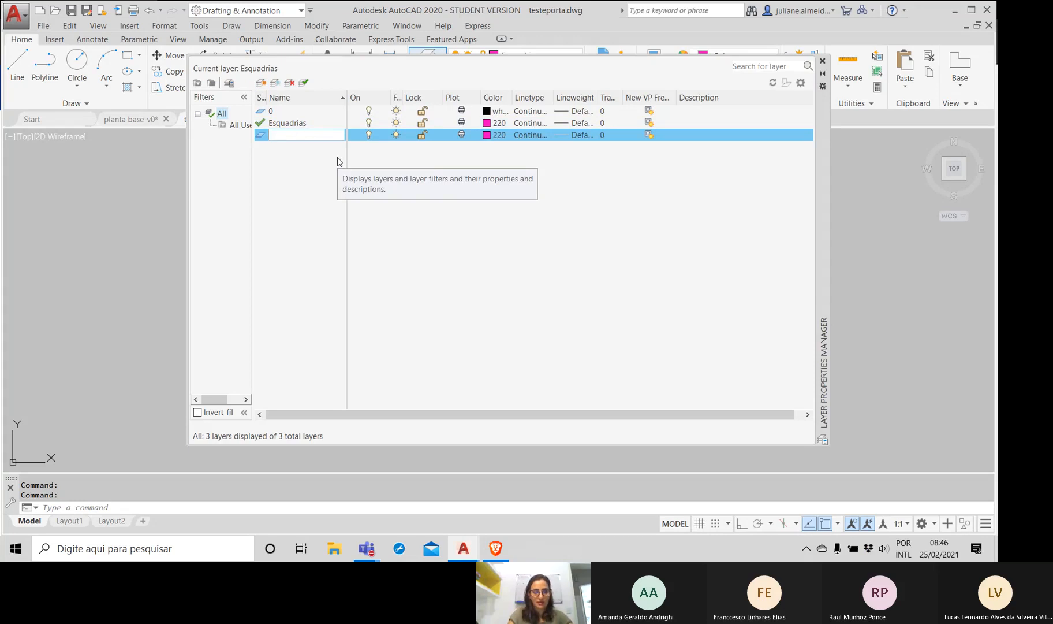
pyautogui.write('Tra')
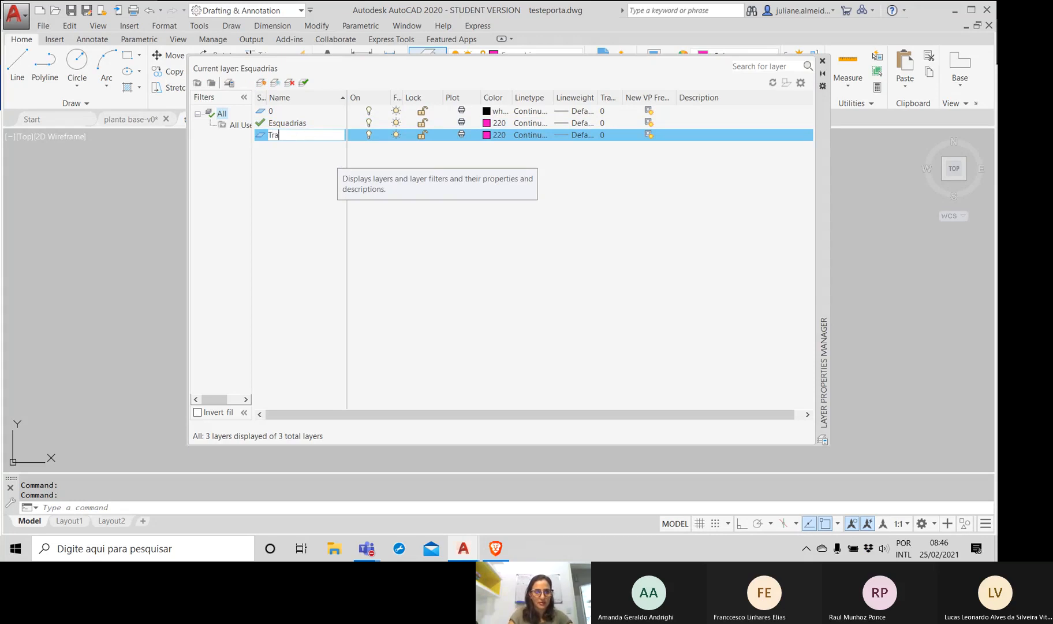
pyautogui.write('cejado')
pyautogui.press('Return')
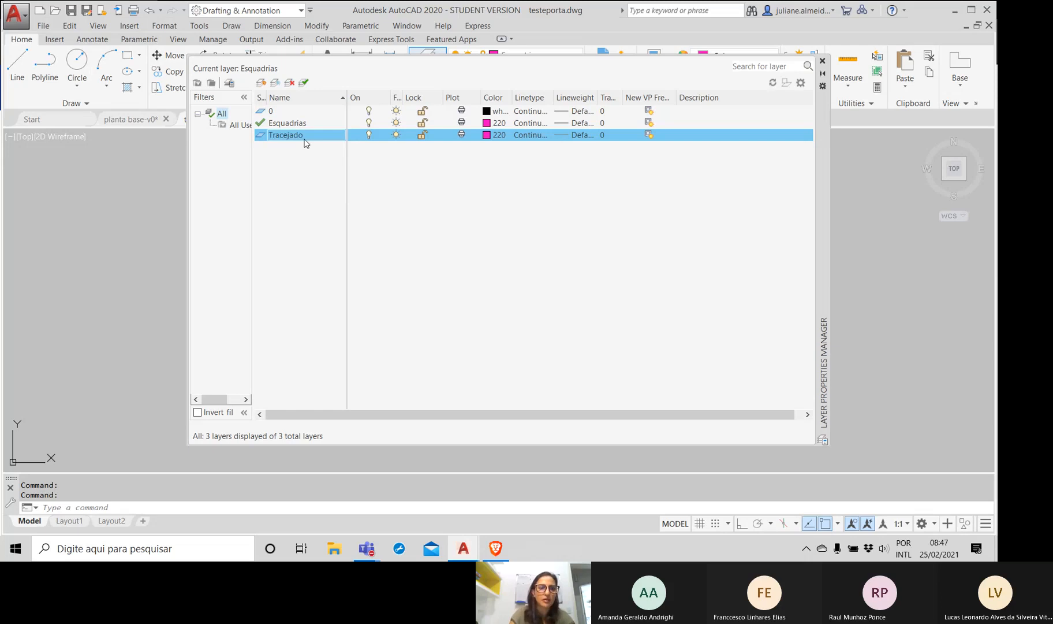
# Step: Add another new layer named TracoPonto below Tracejado
pyautogui.click(261, 82)
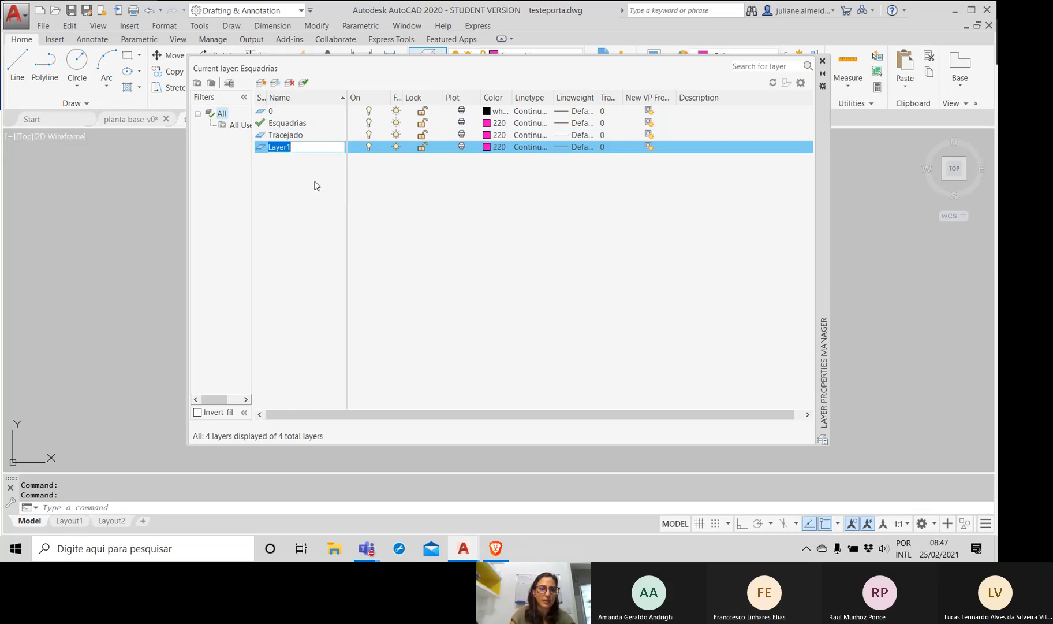
pyautogui.write('Tra')
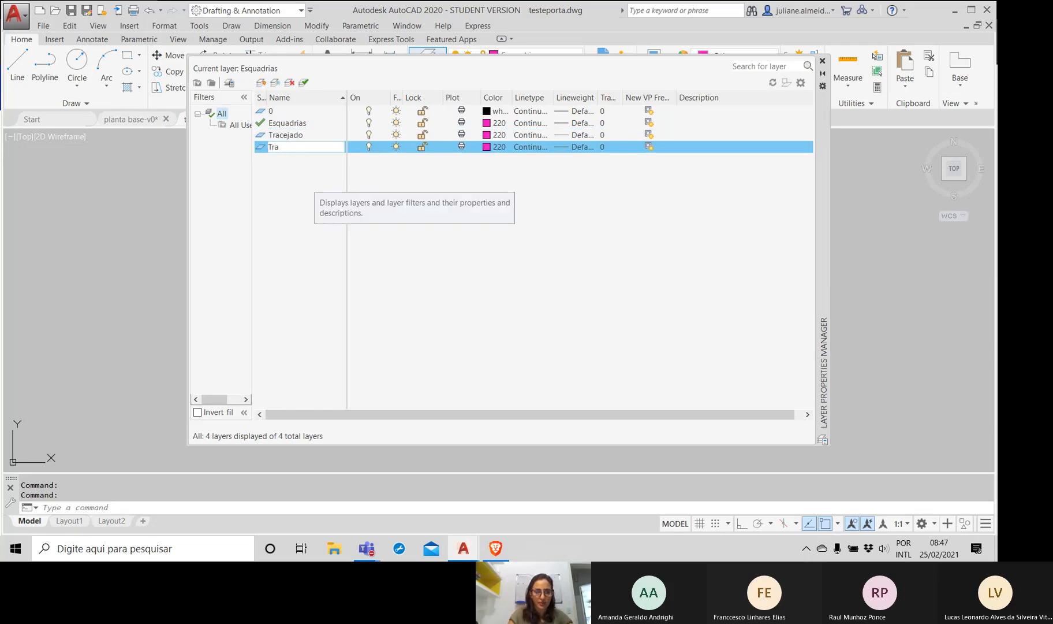
pyautogui.write('co')
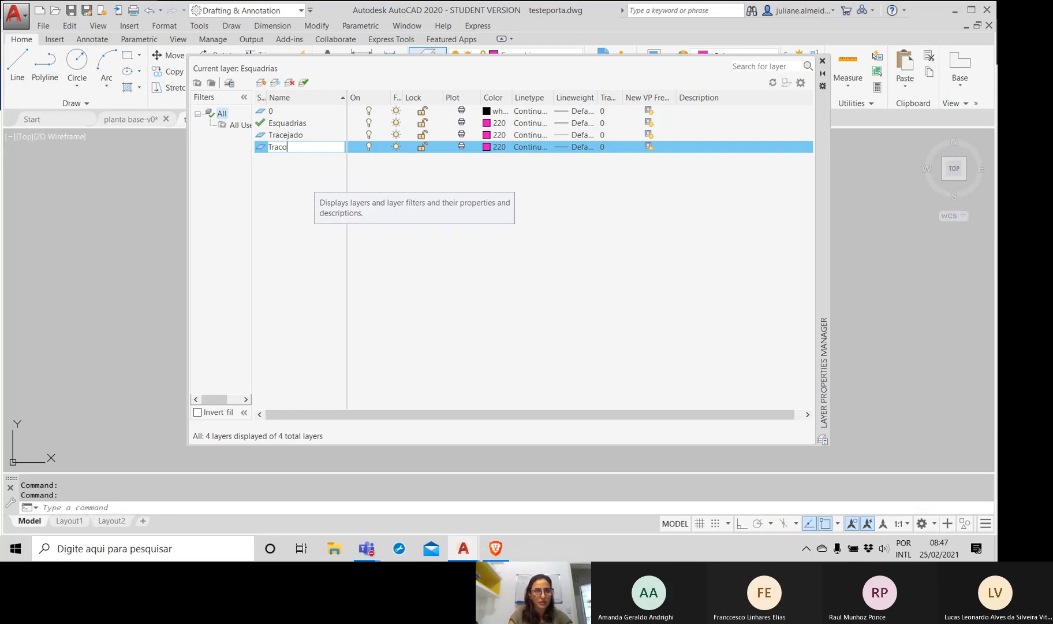
pyautogui.write('Po')
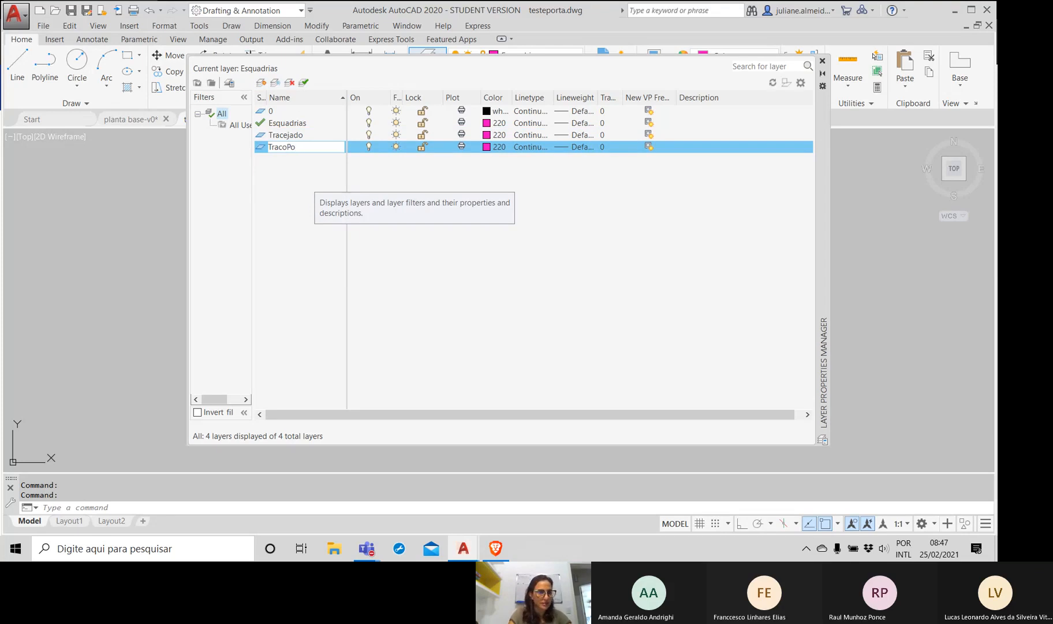
pyautogui.write('nto')
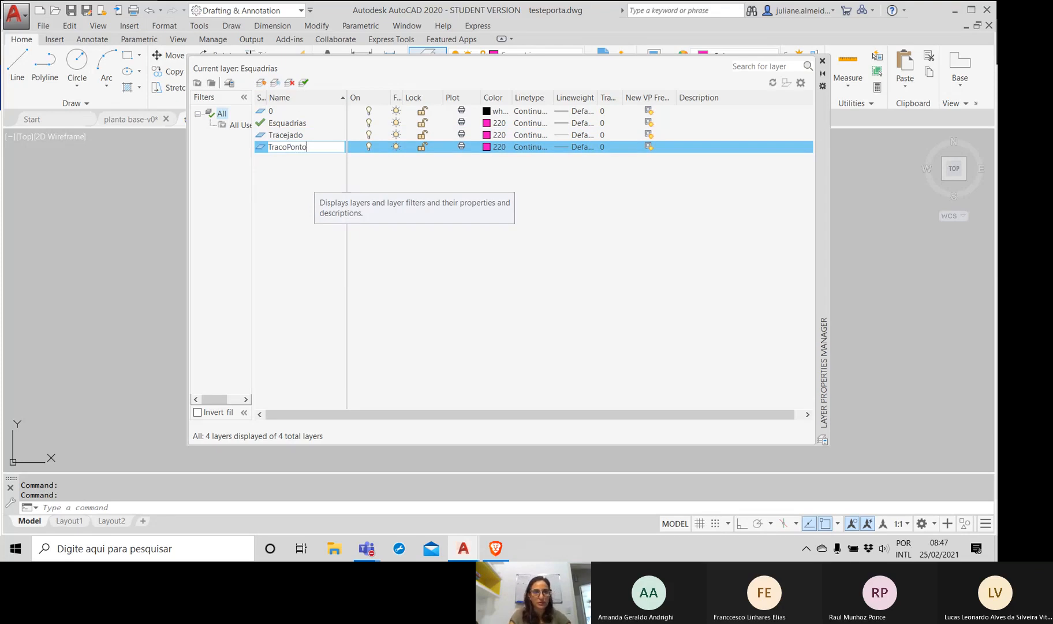
pyautogui.press('Return')
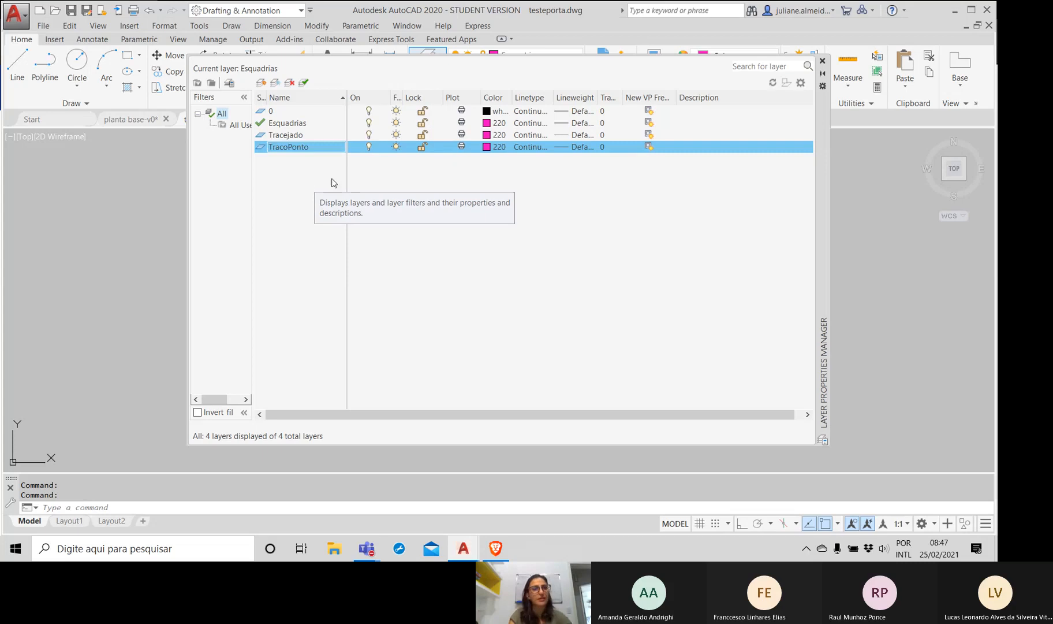
# Step: Set the Tracejado layer's color to blue and the TracoPonto layer's color to red
pyautogui.click(500, 136)
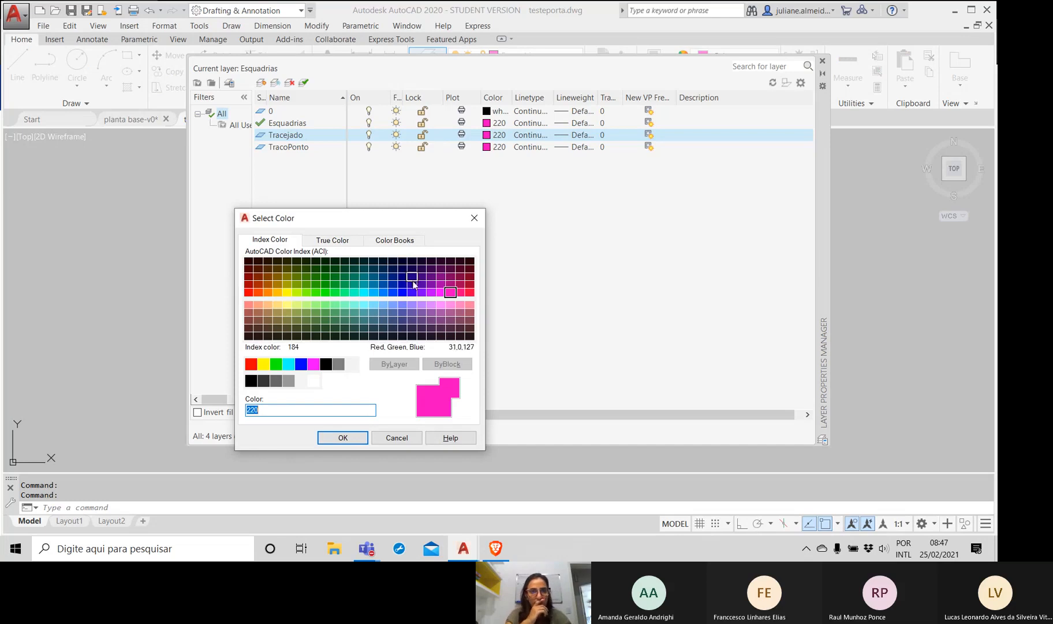
pyautogui.click(412, 293)
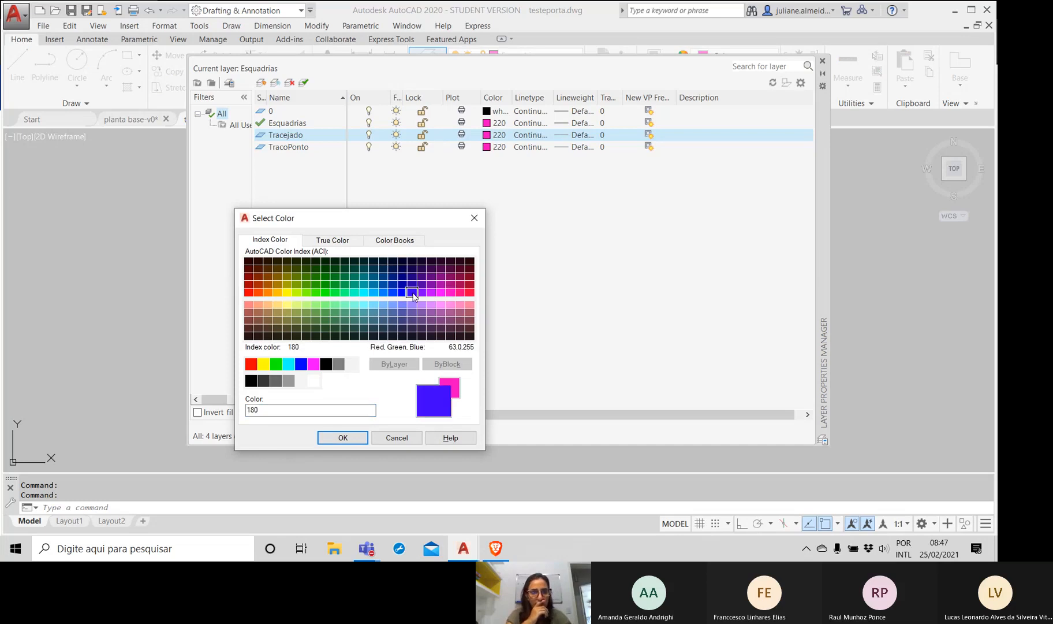
pyautogui.click(300, 364)
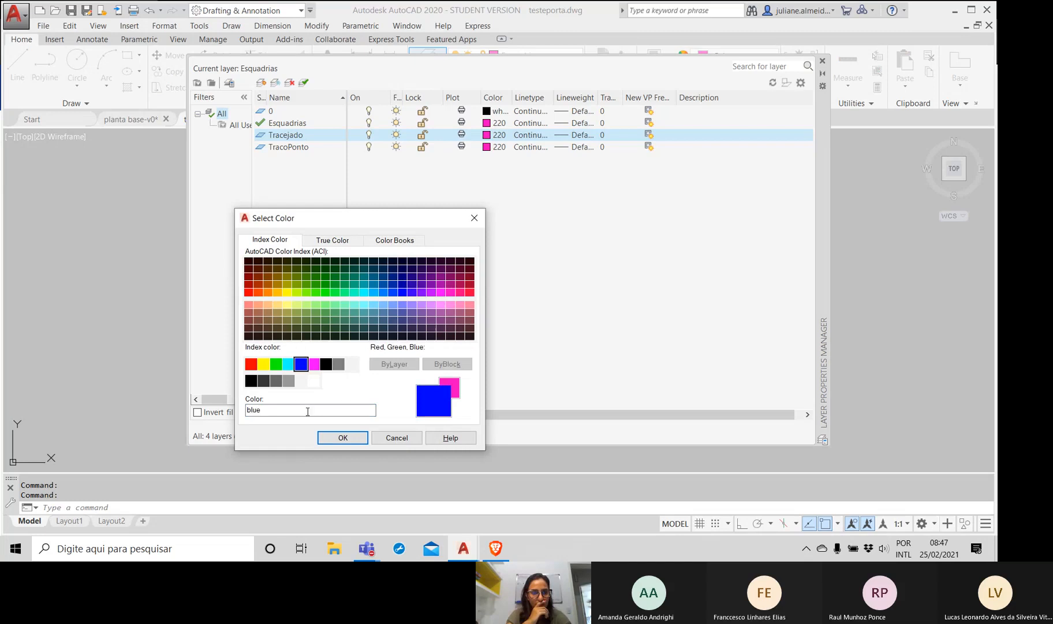
pyautogui.click(343, 438)
pyautogui.click(495, 148)
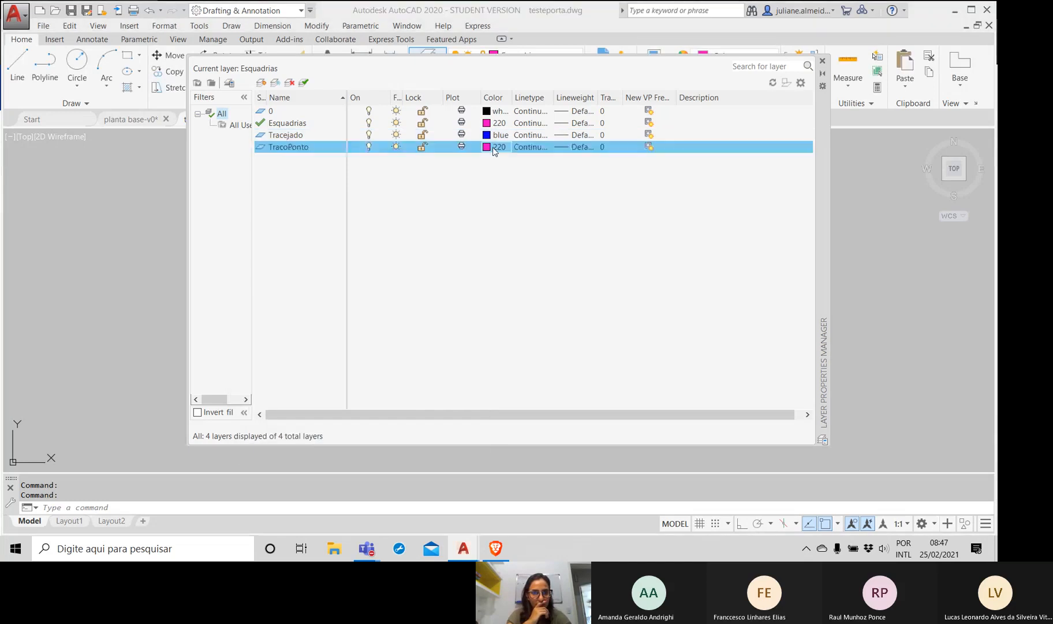
pyautogui.click(251, 364)
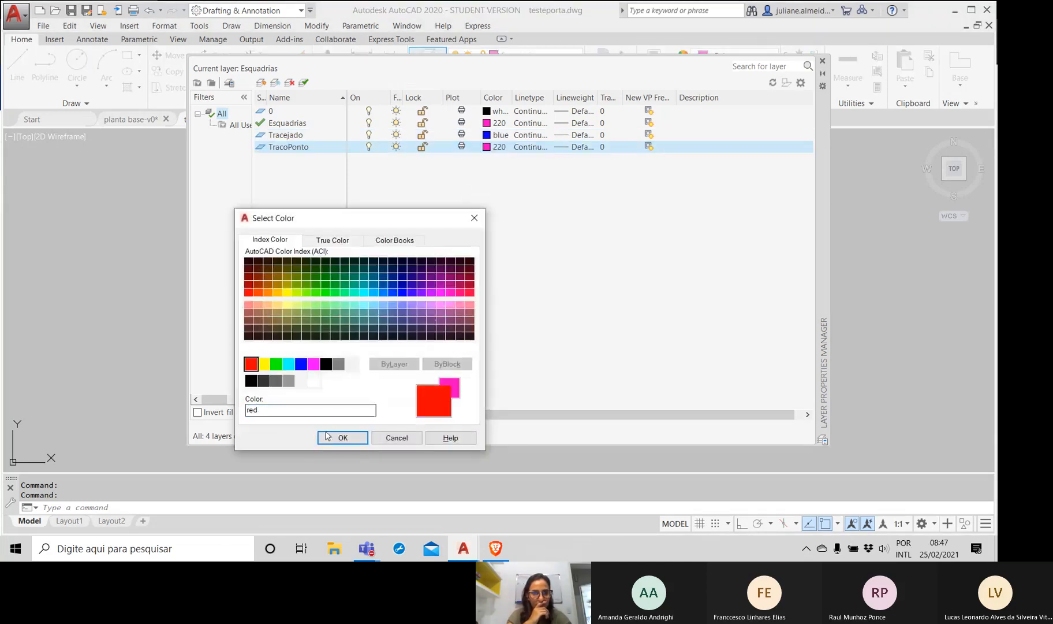
pyautogui.click(332, 438)
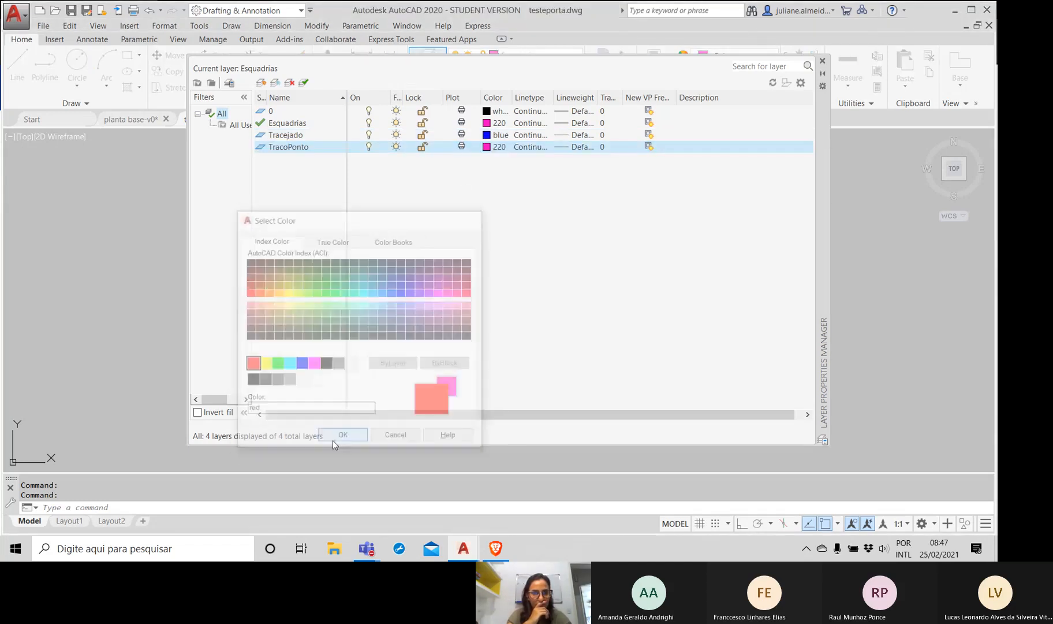
# Step: Set the Tracejado layer's lineweight to 0.35 mm
pyautogui.click(582, 138)
pyautogui.click(582, 138)
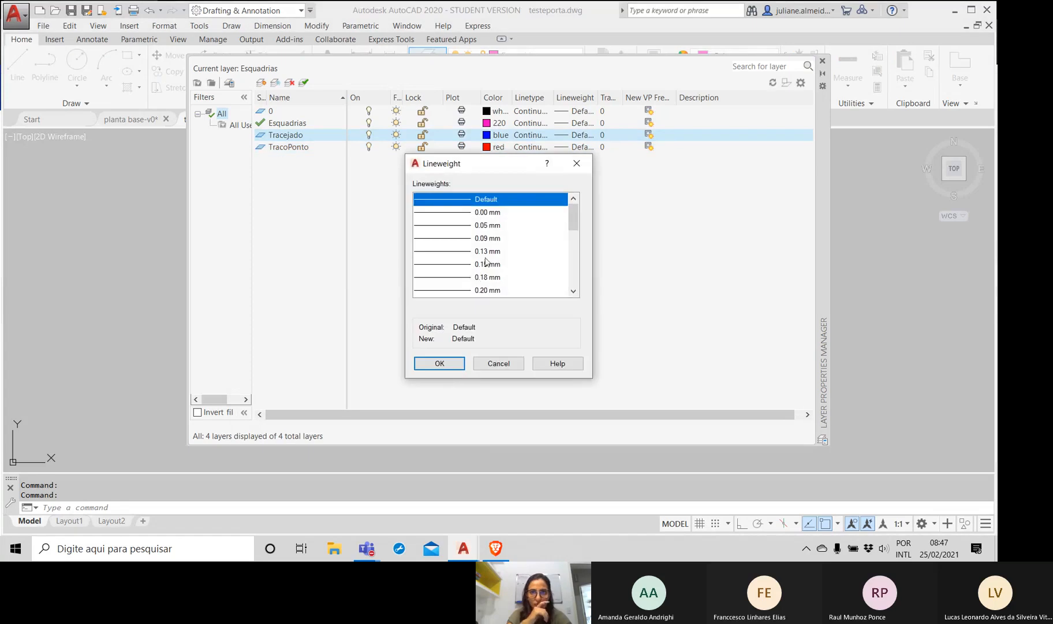
pyautogui.scroll(-1, 485, 266)
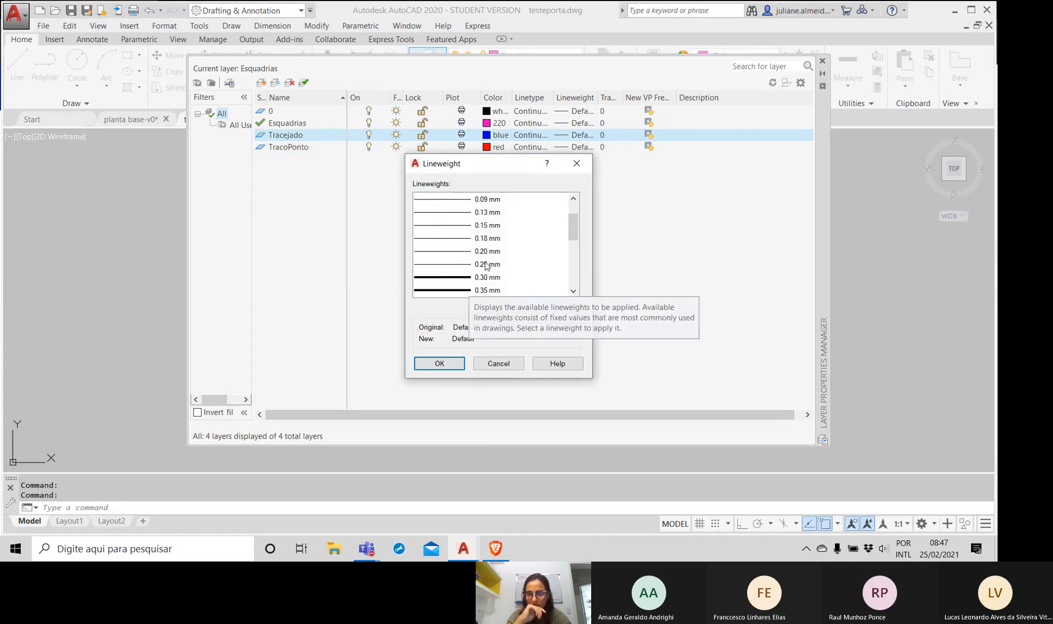
pyautogui.click(474, 294)
pyautogui.click(440, 363)
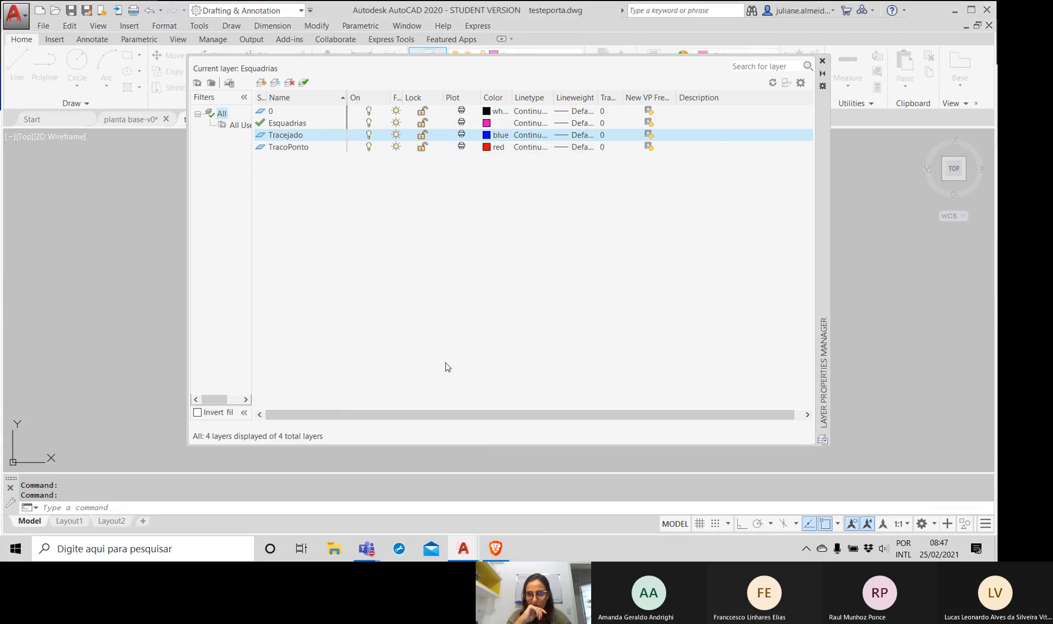
# Step: Set the TracoPonto layer's lineweight to 0.05 mm and close the layer manager
pyautogui.click(576, 149)
pyautogui.click(575, 150)
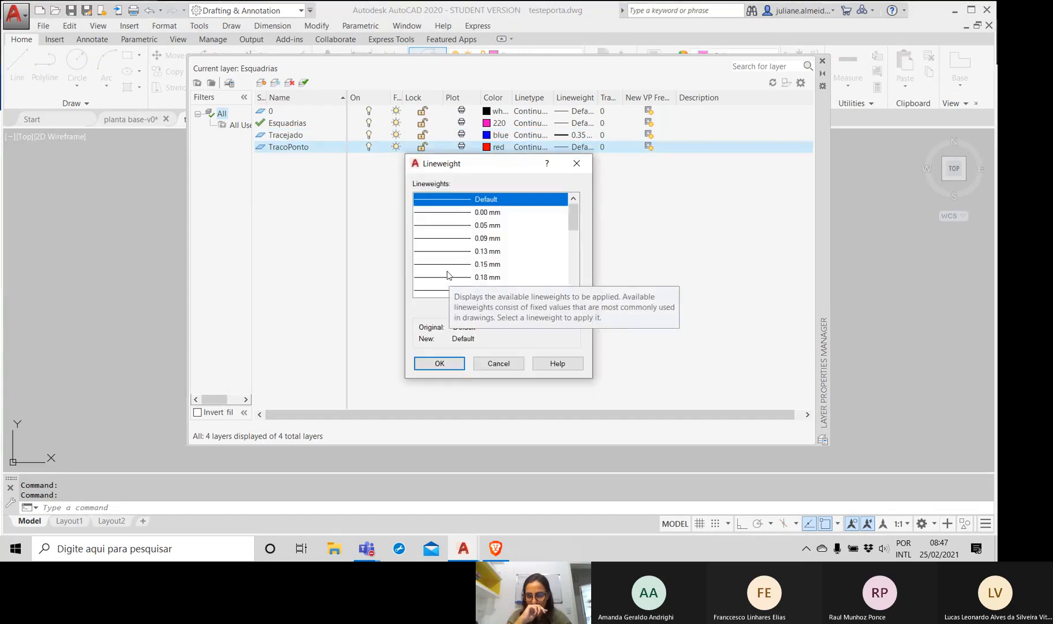
pyautogui.scroll(-1, 449, 277)
pyautogui.scroll(3, 449, 271)
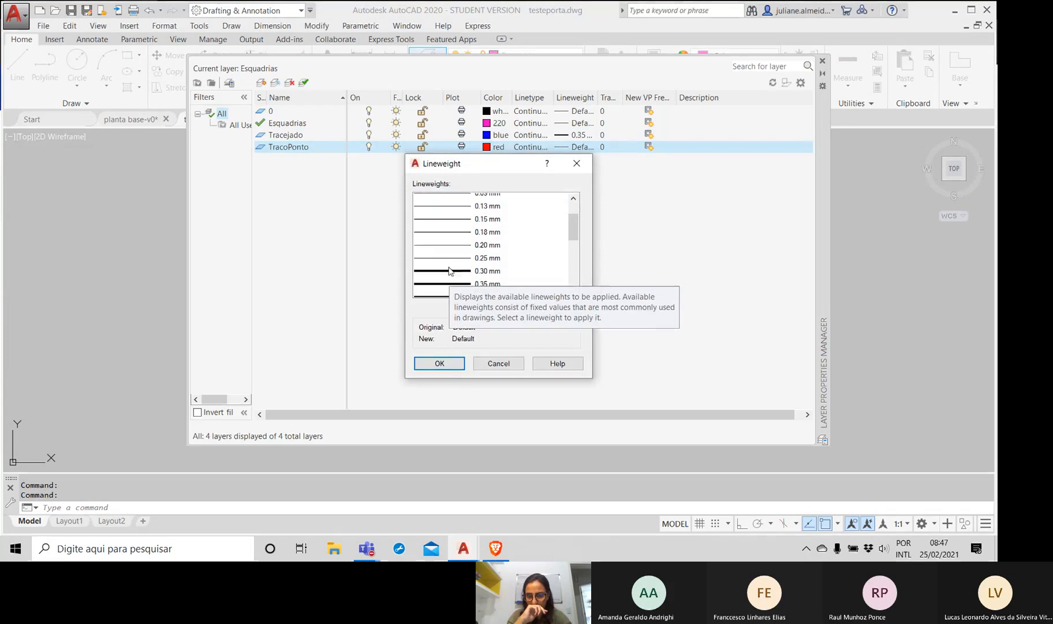
pyautogui.click(455, 227)
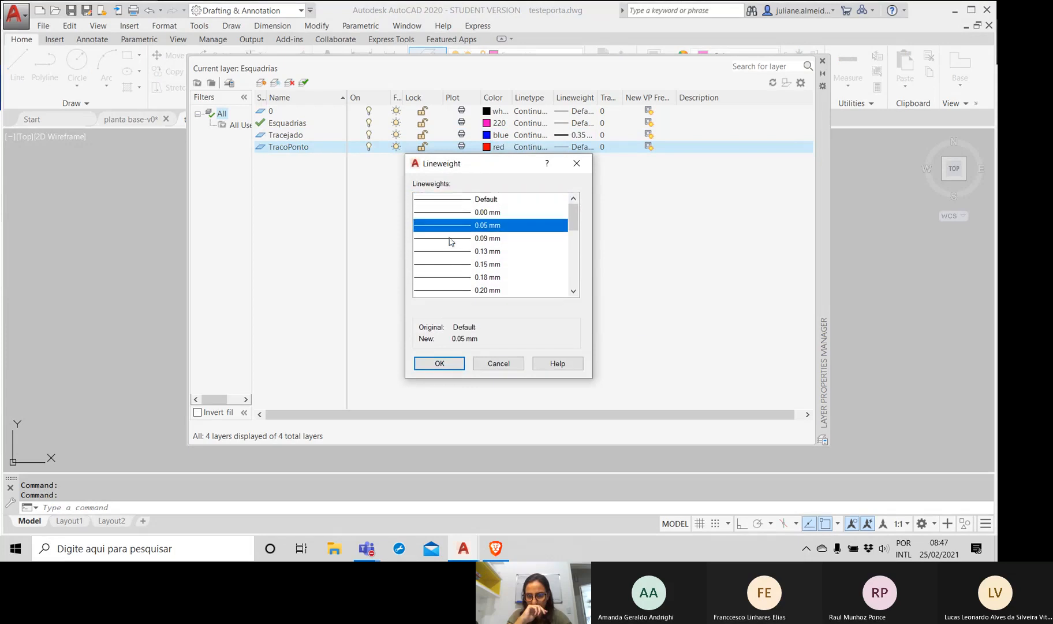
pyautogui.click(437, 364)
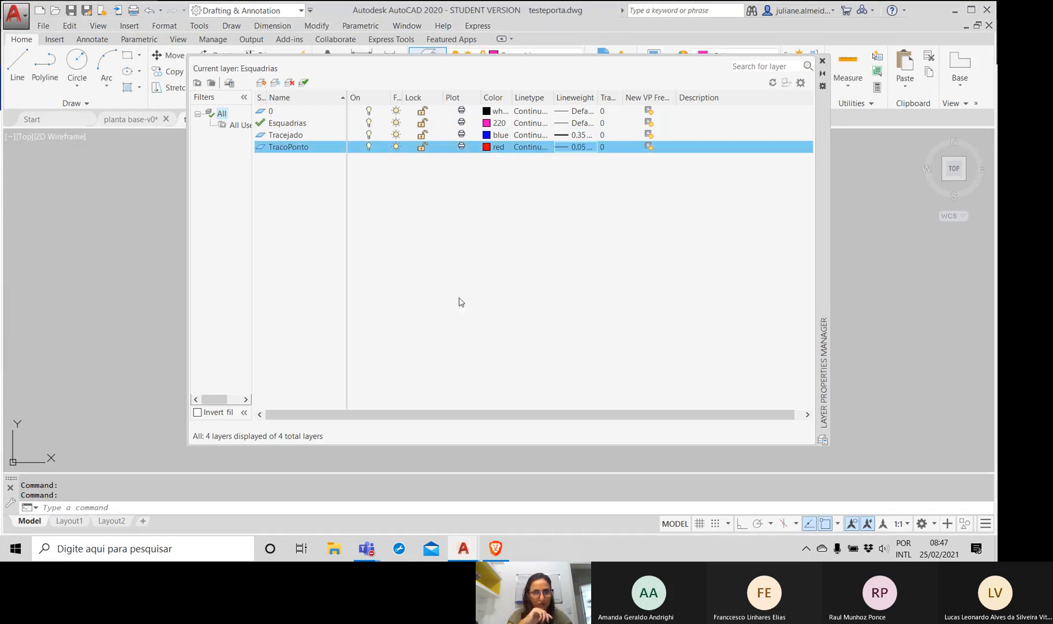
pyautogui.click(823, 61)
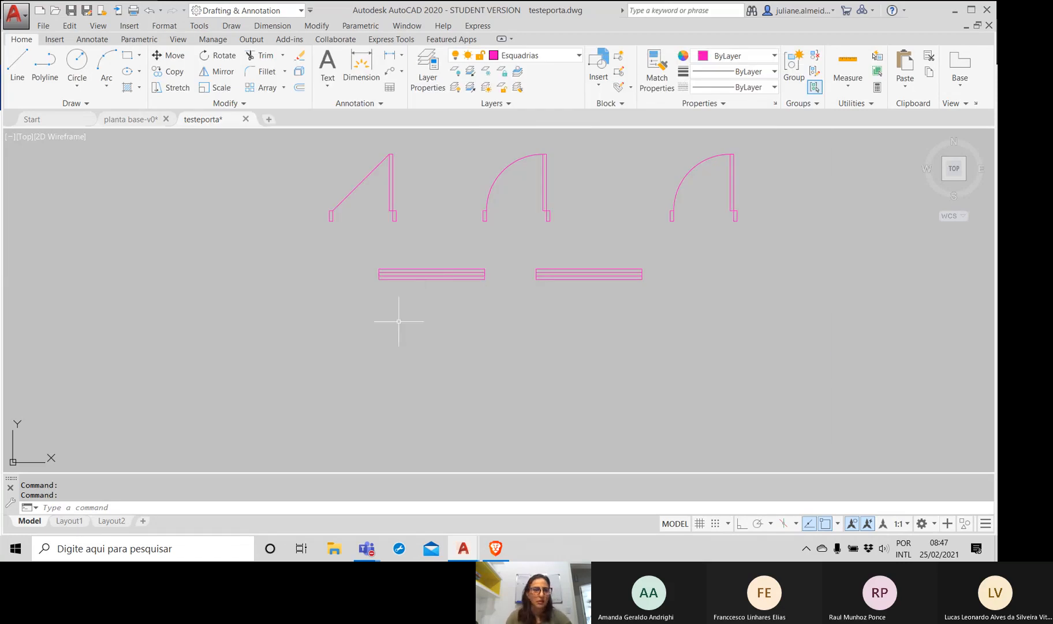
# Step: Make Tracejado the current layer and widen the Linetype column in the layer properties list
pyautogui.click(550, 55)
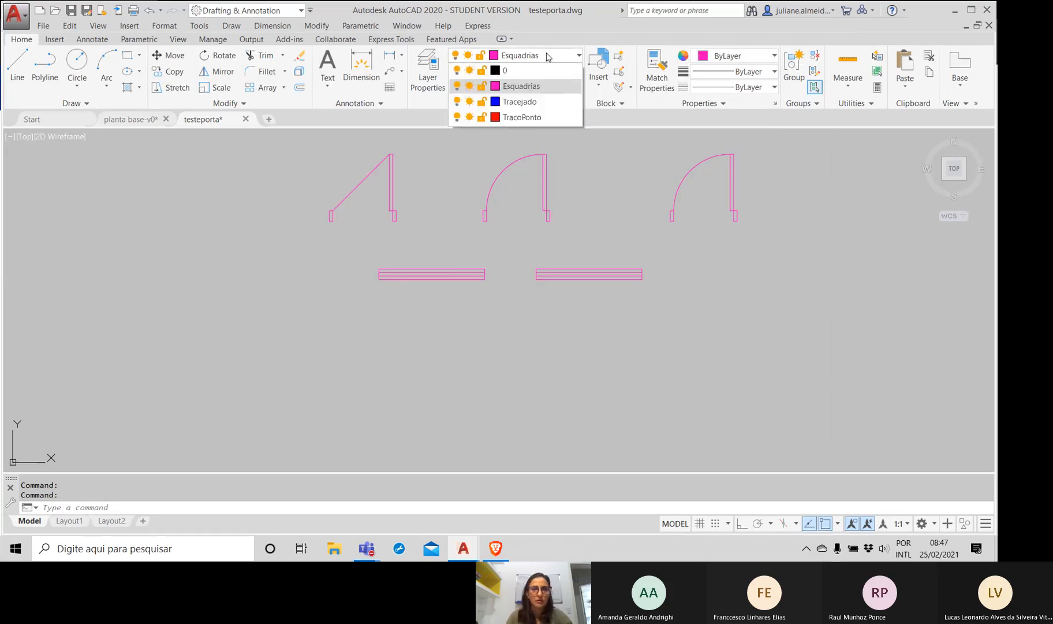
pyautogui.click(519, 99)
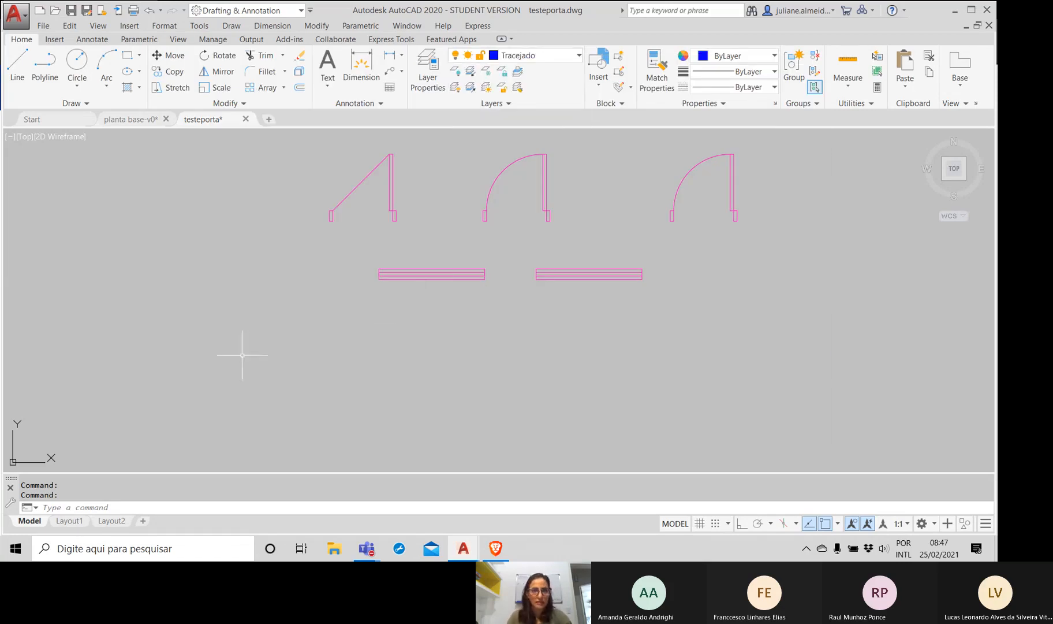
pyautogui.click(428, 68)
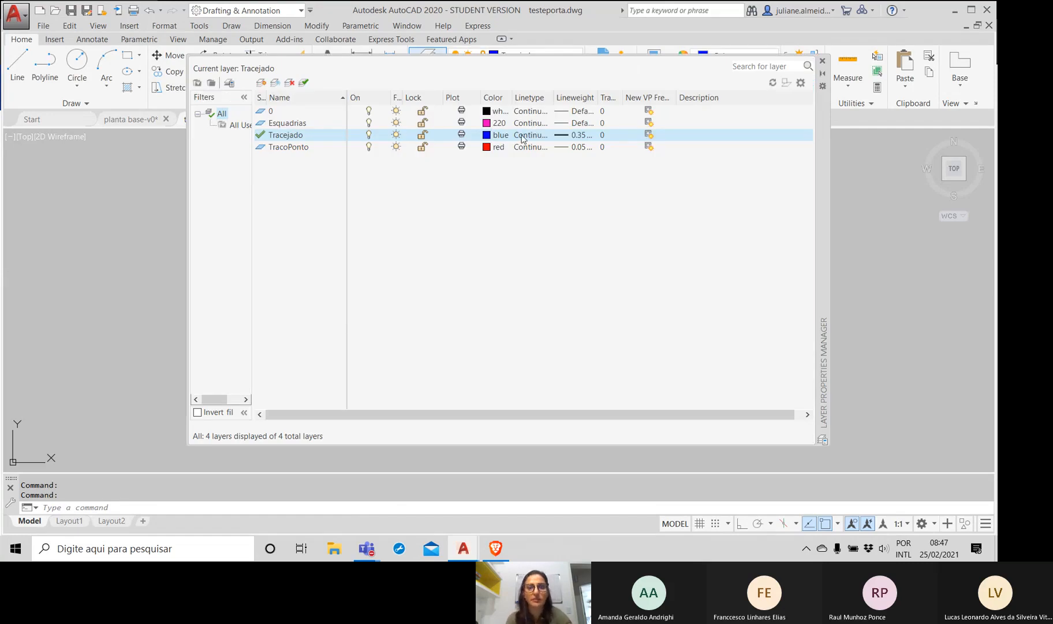
pyautogui.moveTo(553, 96)
pyautogui.mouseDown()
pyautogui.moveTo(578, 92)
pyautogui.moveTo(561, 110)
pyautogui.mouseUp()
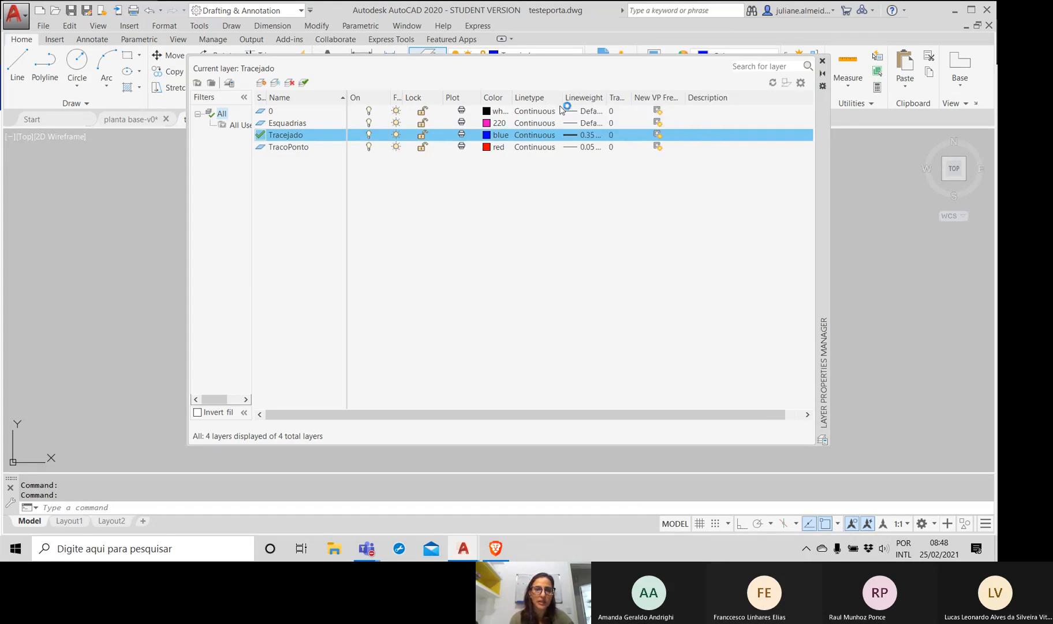
# Step: Load the DASHED linetype from acadiso.lin through the Tracejado layer's linetype setting
pyautogui.click(527, 139)
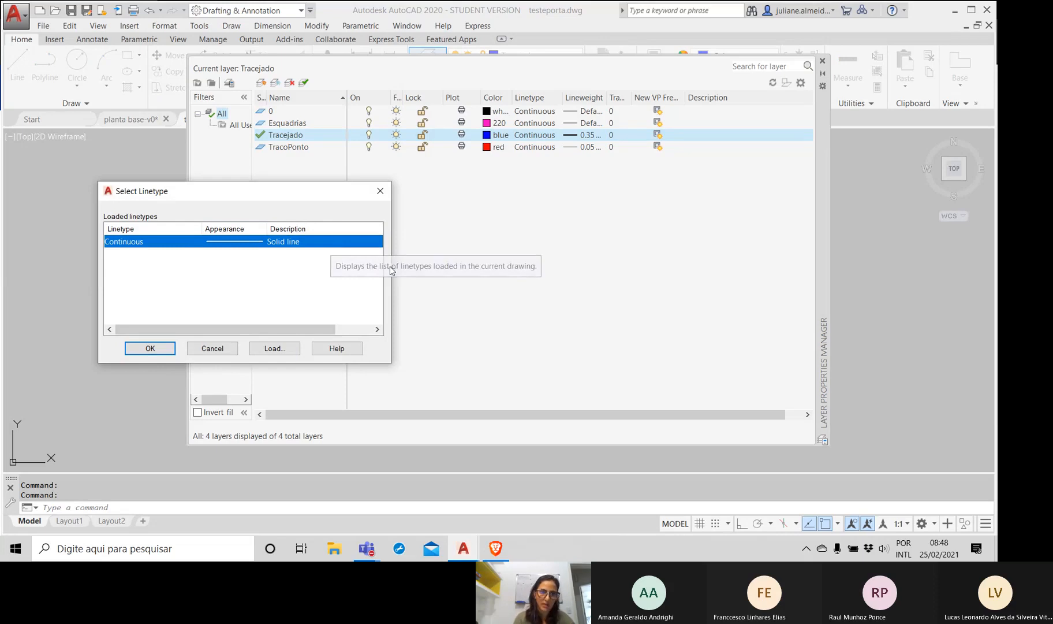
pyautogui.click(274, 348)
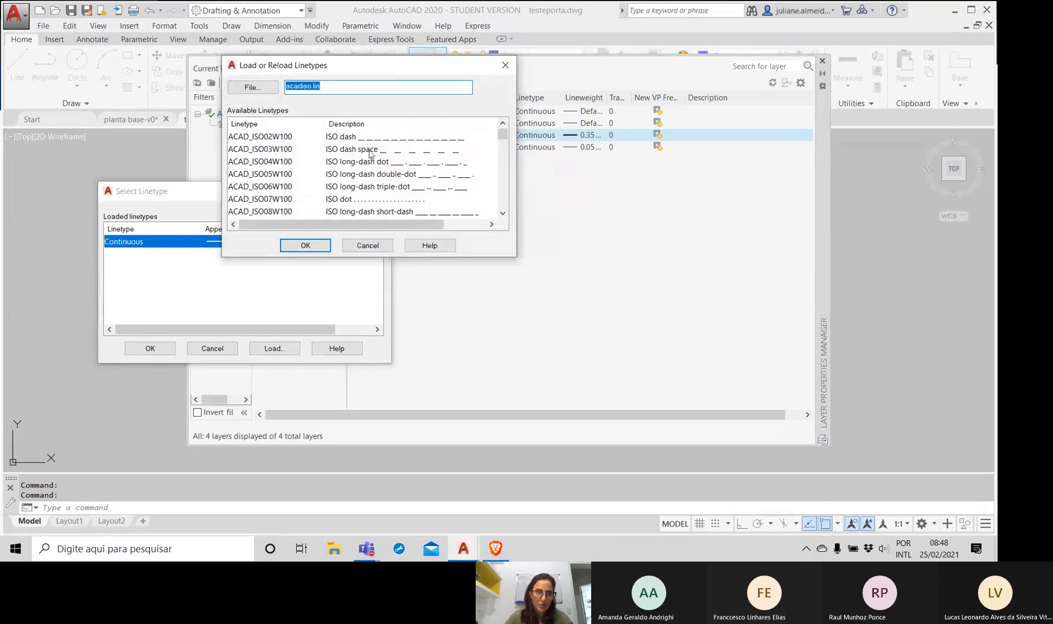
pyautogui.click(259, 139)
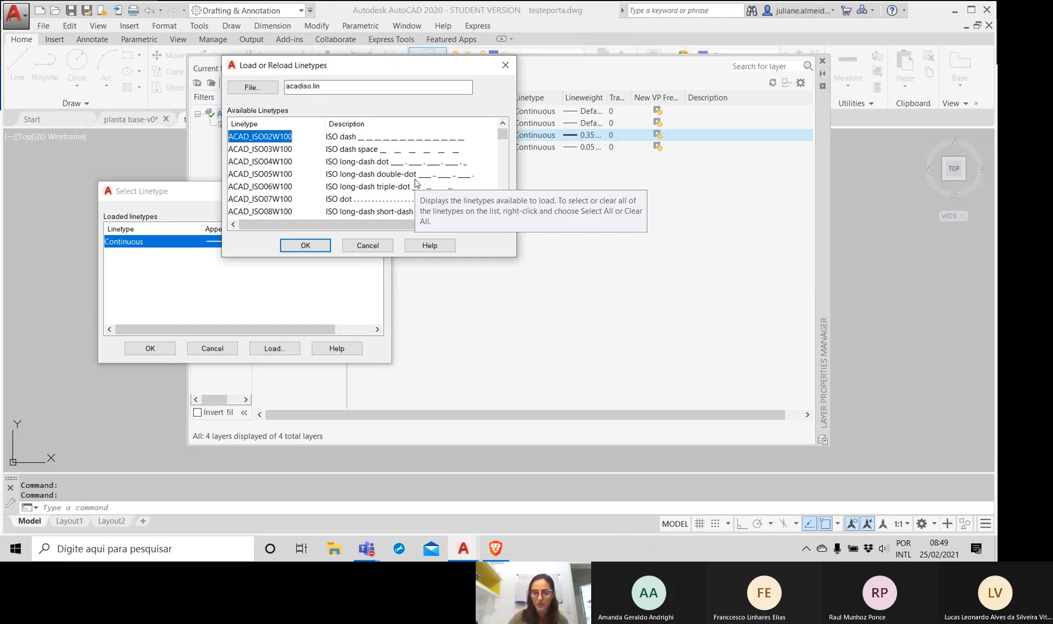
pyautogui.press('Down')
pyautogui.press('Down')
pyautogui.press('Down')
pyautogui.press('Down')
pyautogui.press('Down')
pyautogui.press('Down')
pyautogui.press('Down')
pyautogui.press('Down')
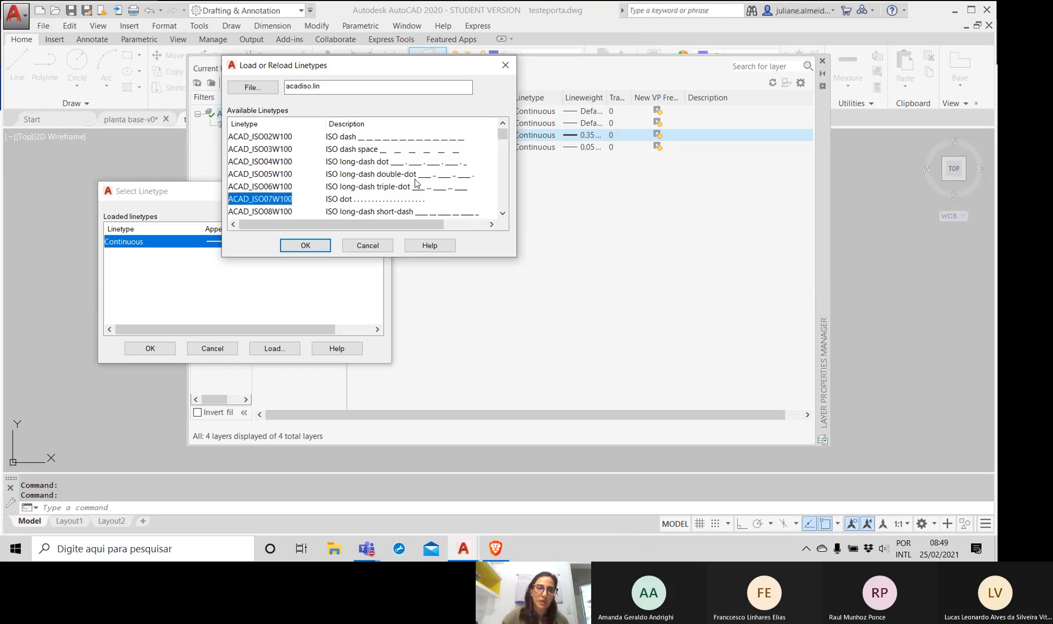
pyautogui.press('Down')
pyautogui.press('Down')
pyautogui.press('Down')
pyautogui.press('Down')
pyautogui.press('Down')
pyautogui.press('Down')
pyautogui.press('Down')
pyautogui.press('Down')
pyautogui.press('Down')
pyautogui.press('Down')
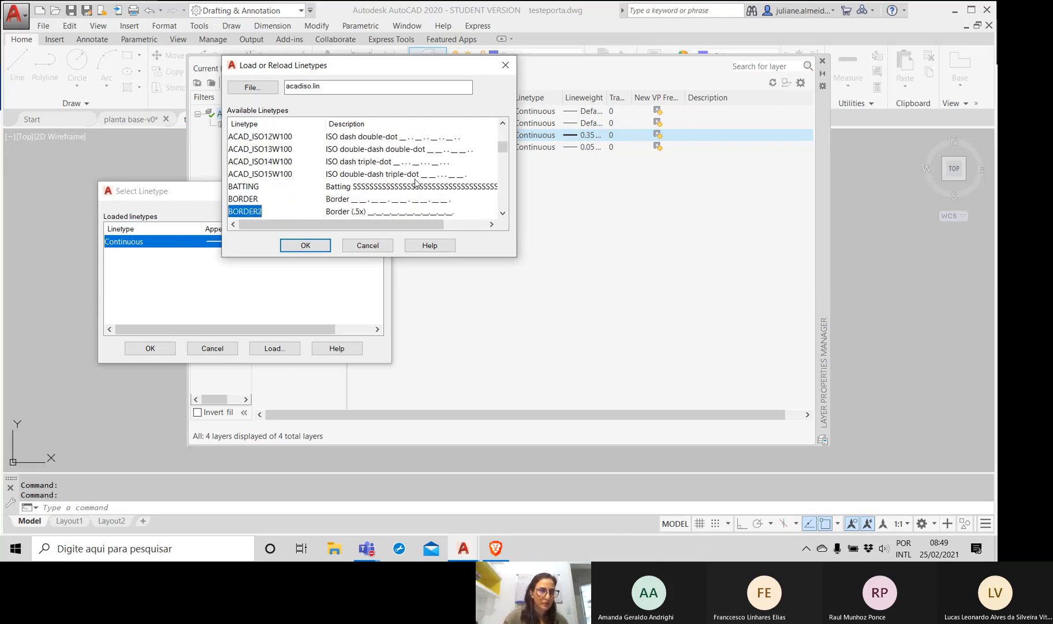
pyautogui.press('Down')
pyautogui.press('Down')
pyautogui.press('Down')
pyautogui.press('Down')
pyautogui.press('Down')
pyautogui.press('Down')
pyautogui.press('Down')
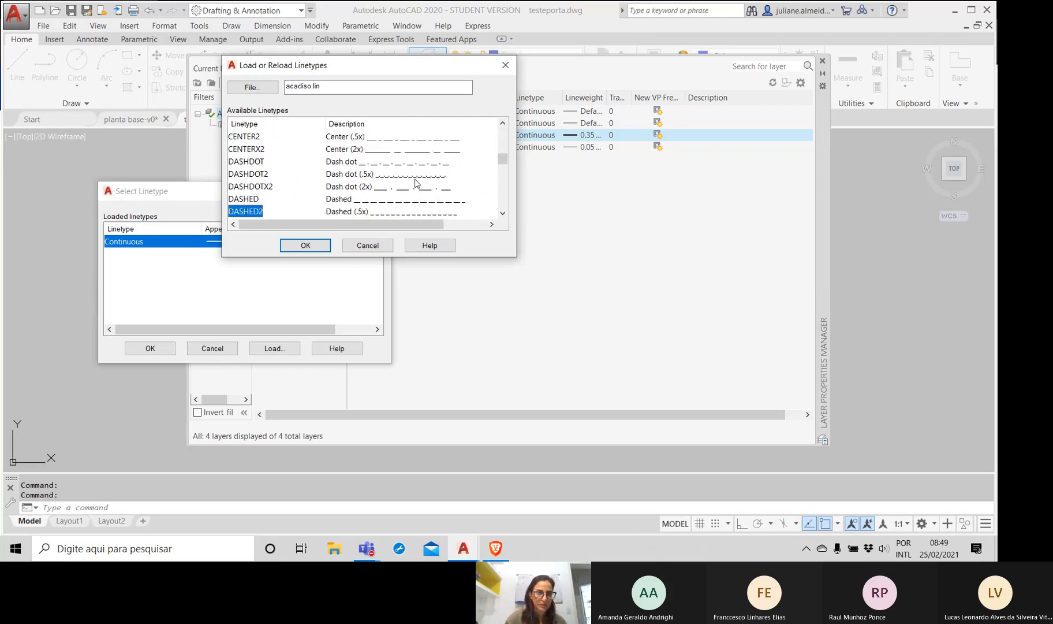
pyautogui.press('Up')
pyautogui.press('Up')
pyautogui.press('Down')
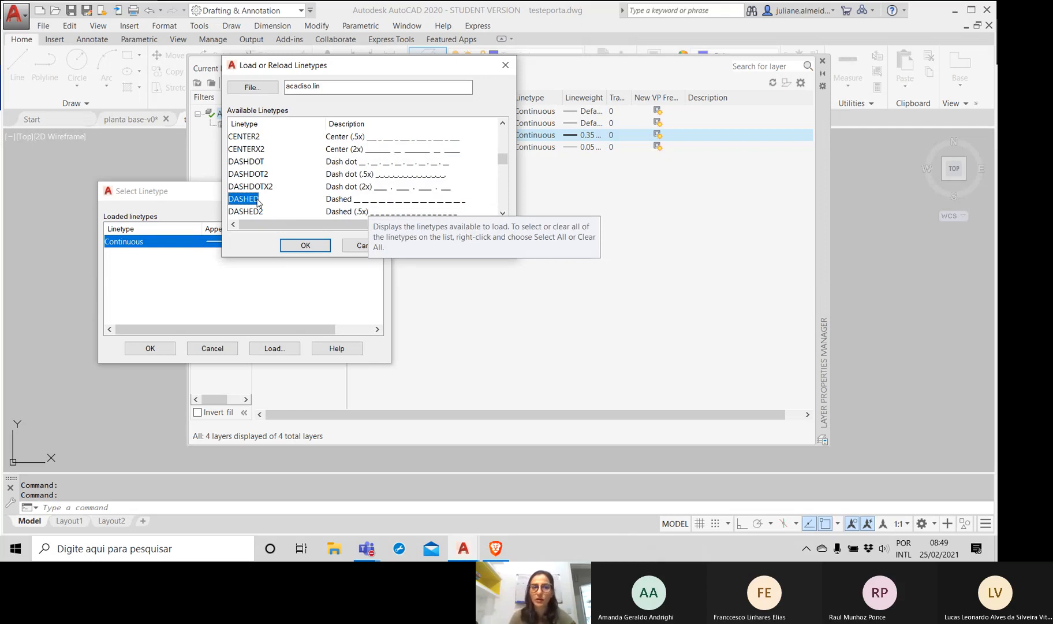
pyautogui.scroll(-1, 313, 186)
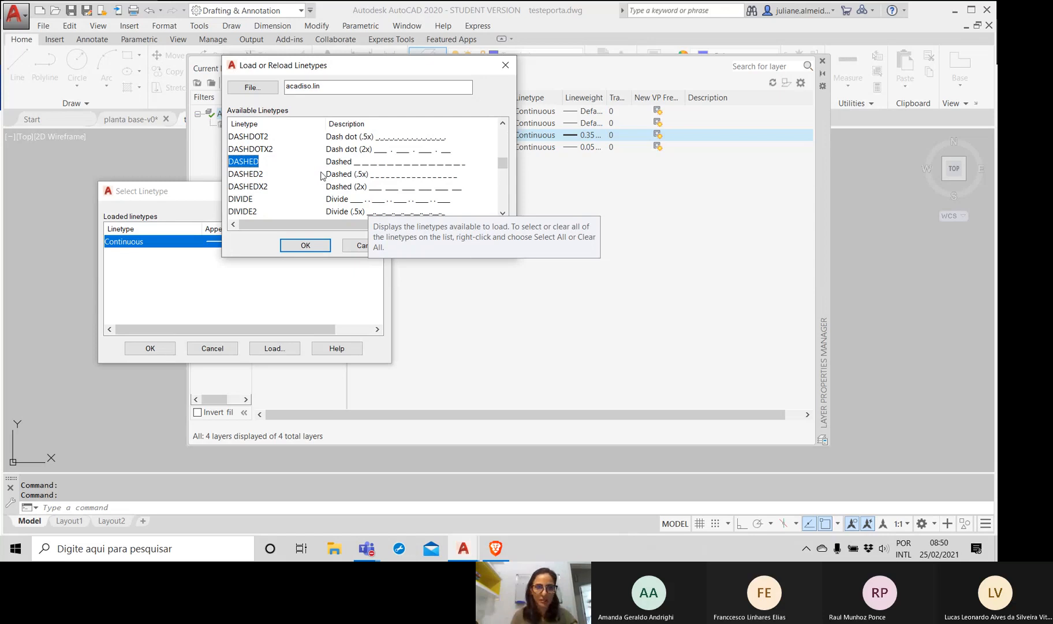
pyautogui.click(306, 246)
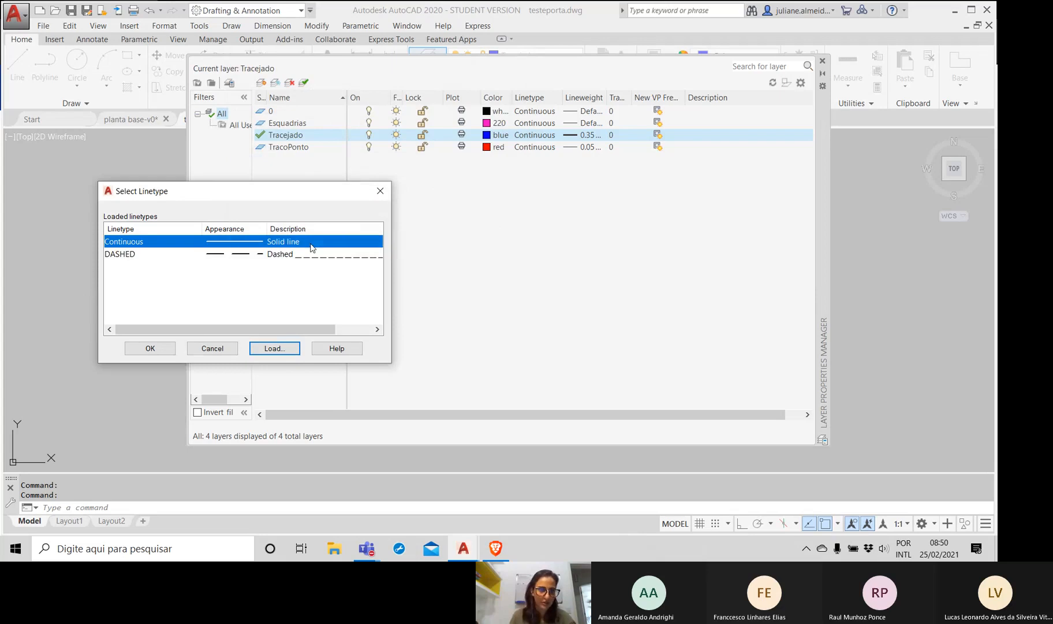
# Step: Load the DASHDOT linetype from acadiso.lin in addition to DASHED
pyautogui.click(132, 254)
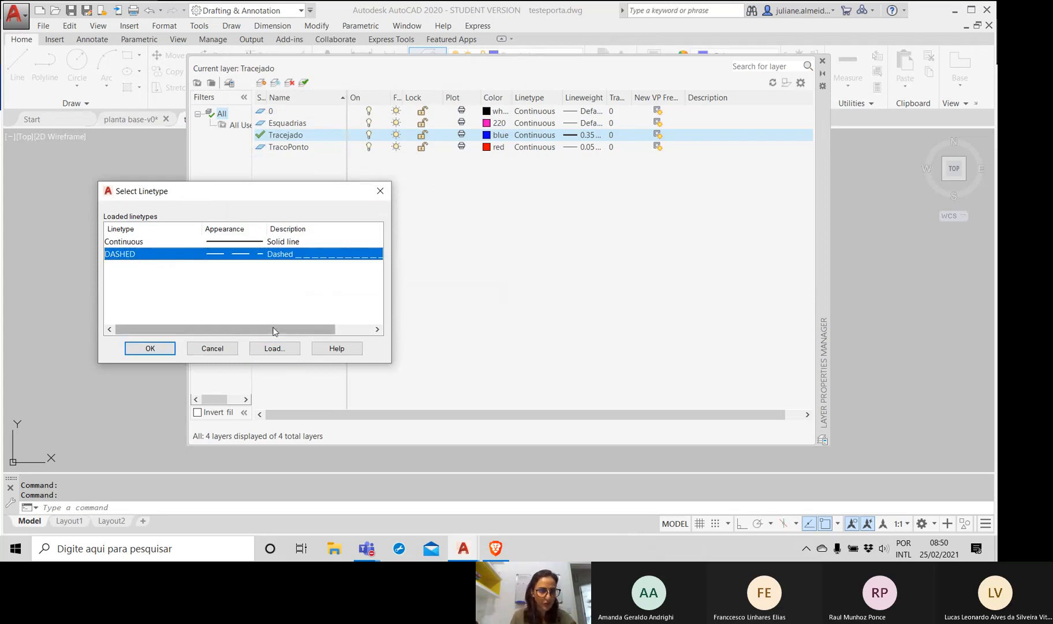
pyautogui.click(275, 348)
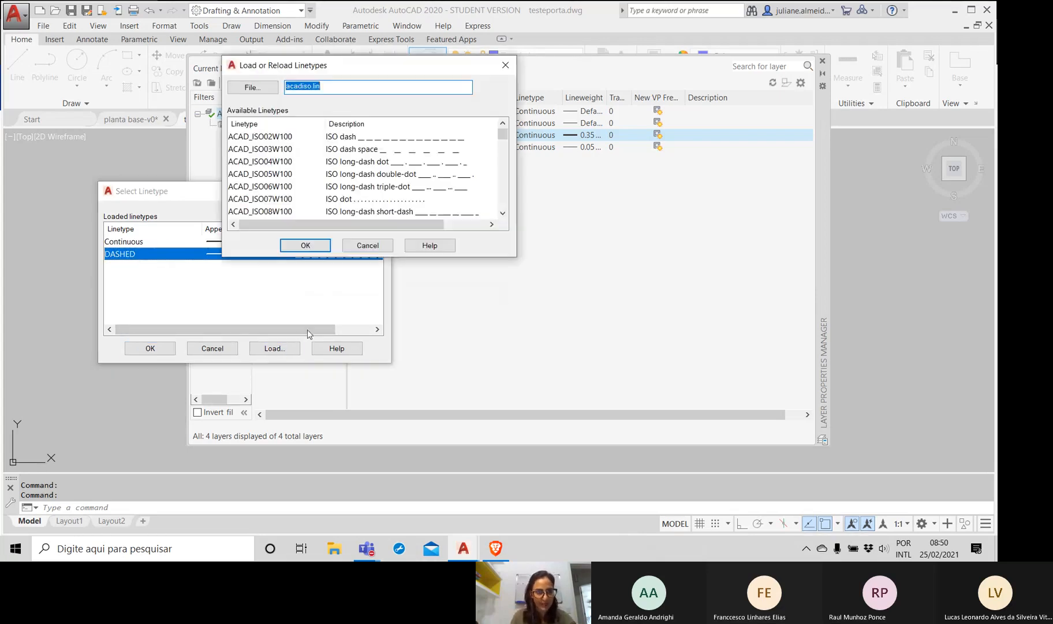
pyautogui.click(248, 162)
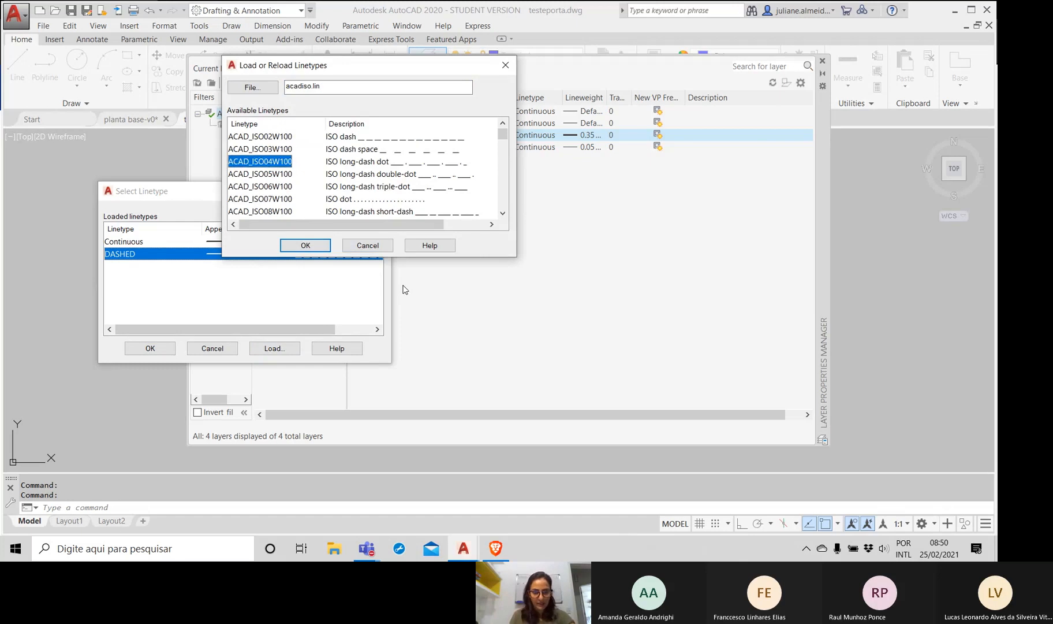
pyautogui.press('d')
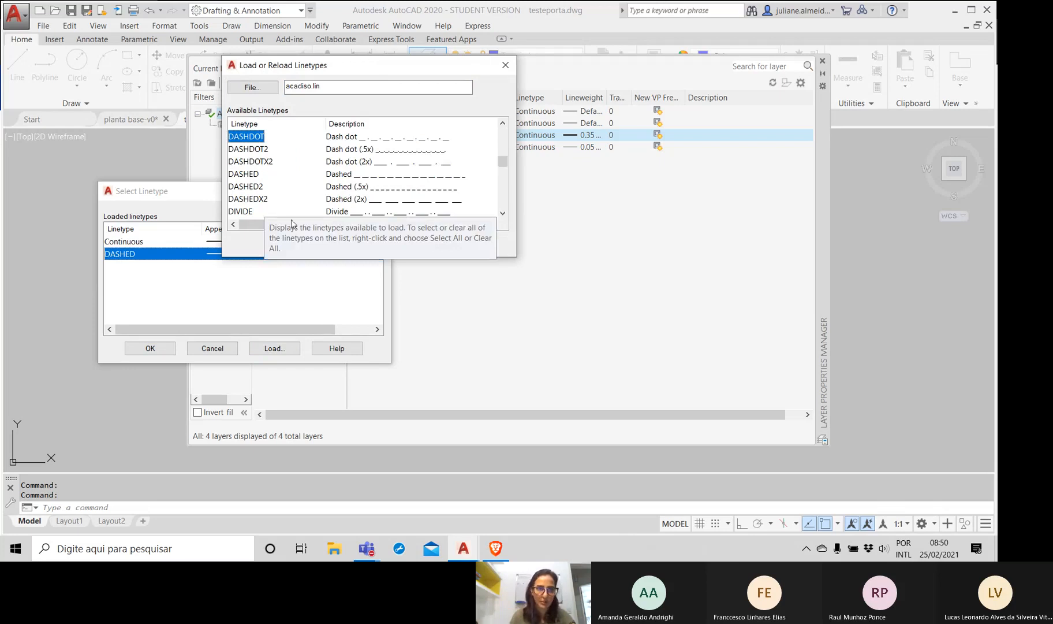
pyautogui.click(306, 245)
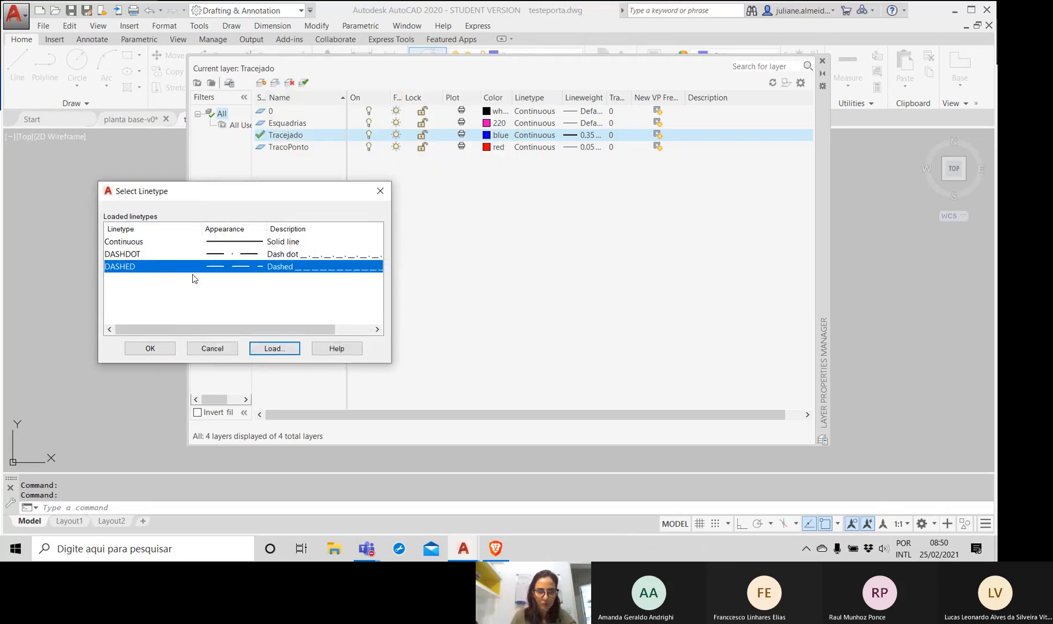
# Step: Assign the DASHED linetype to the Tracejado layer
pyautogui.click(134, 256)
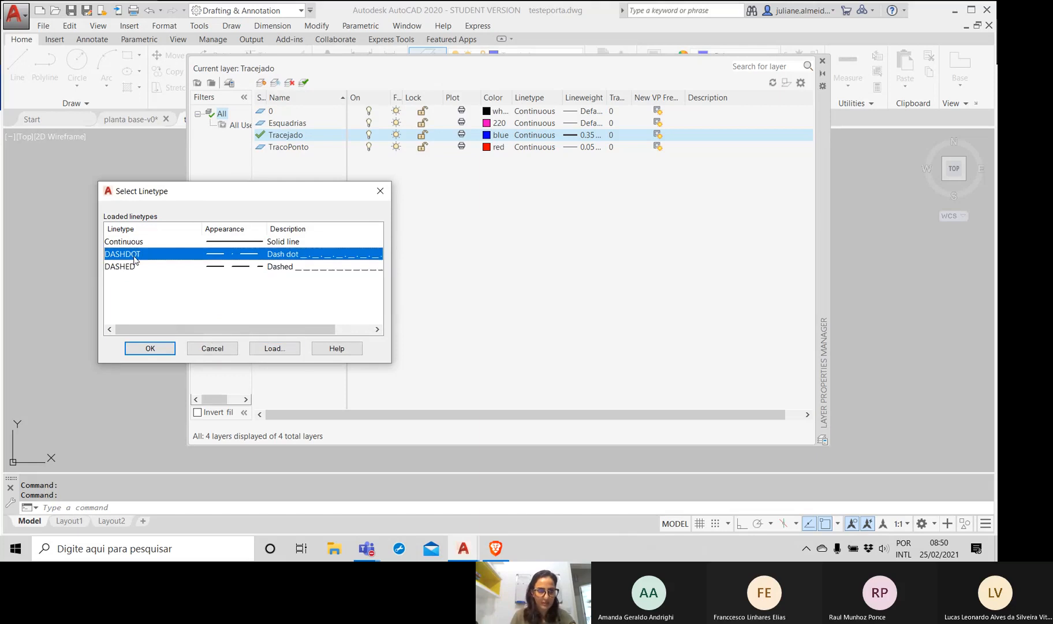
pyautogui.click(140, 266)
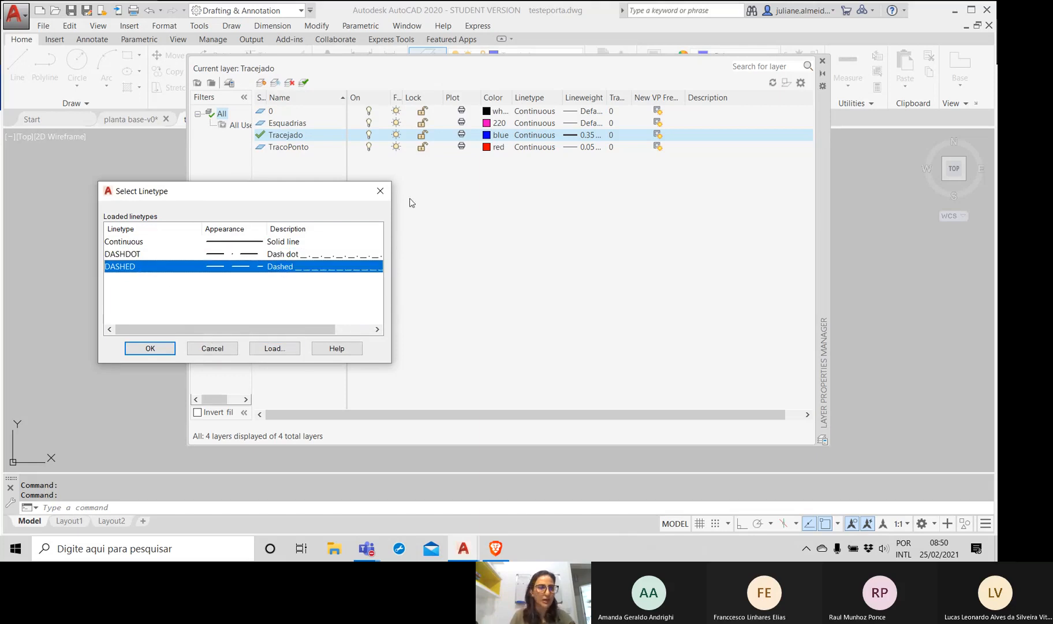
pyautogui.click(151, 349)
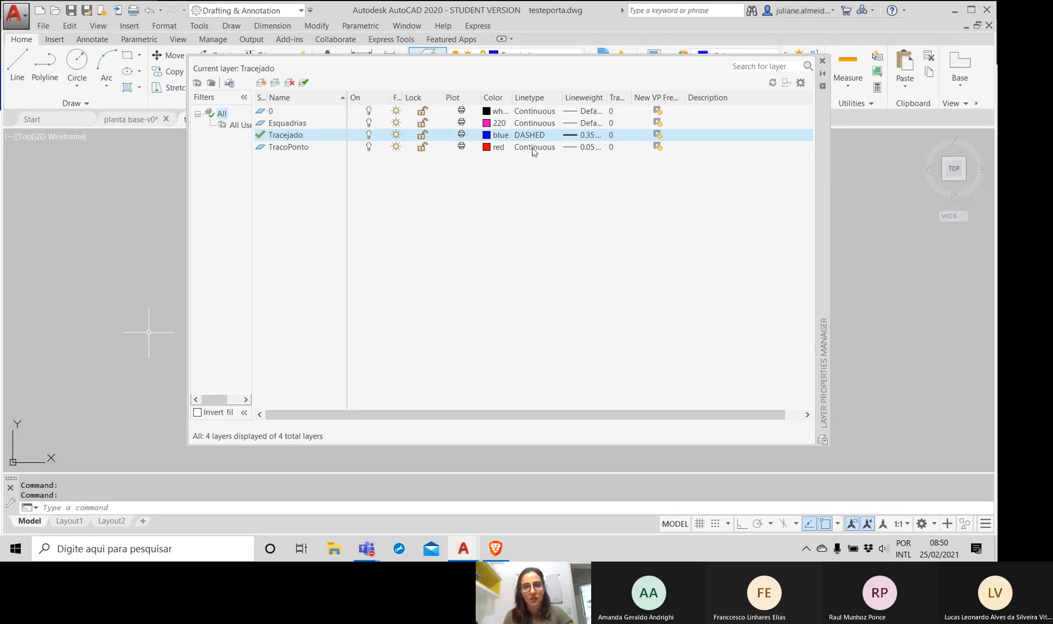
pyautogui.click(582, 135)
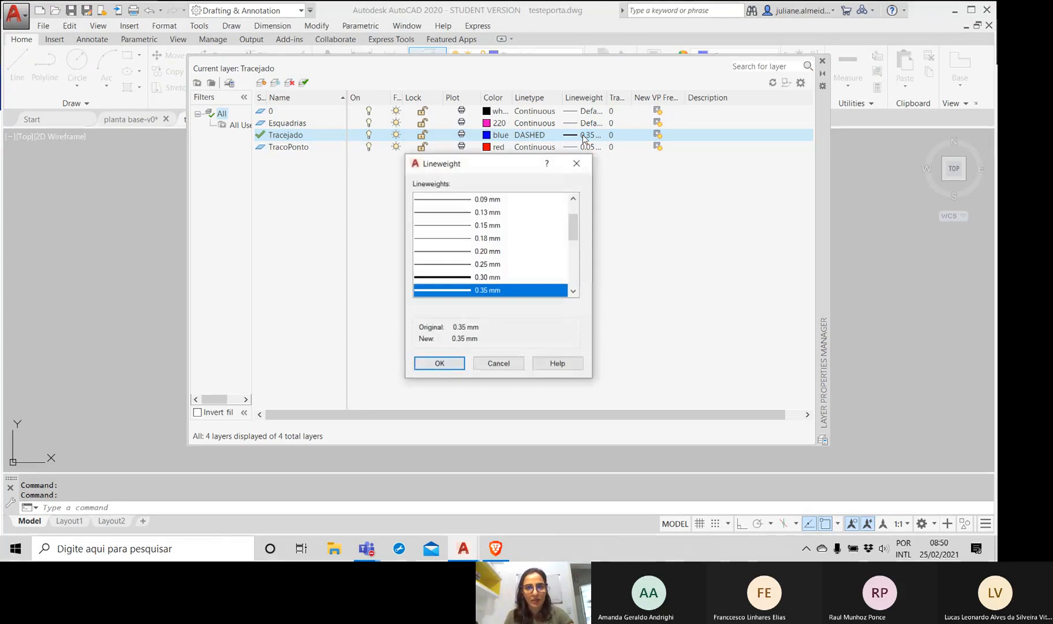
pyautogui.click(498, 363)
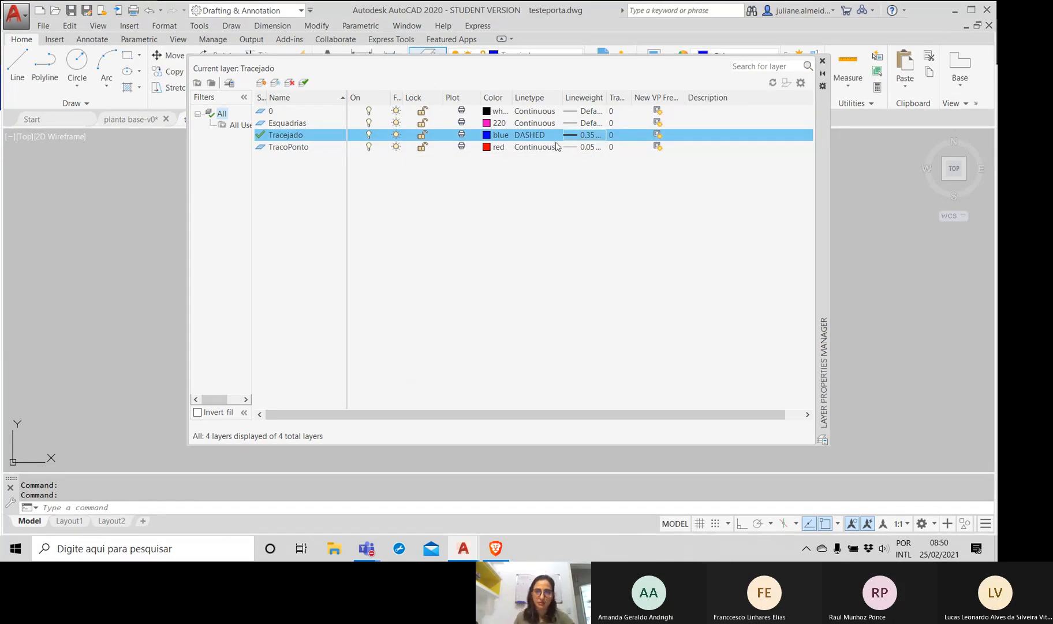
# Step: Assign the DASHDOT linetype to the TracoPonto layer and close the layer manager
pyautogui.click(537, 147)
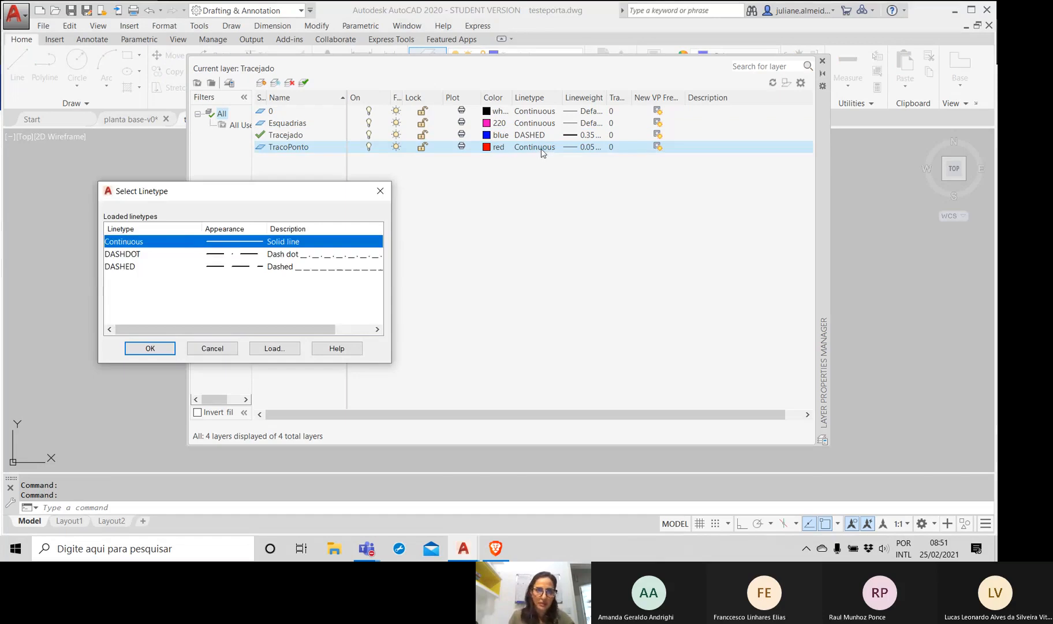
pyautogui.click(146, 254)
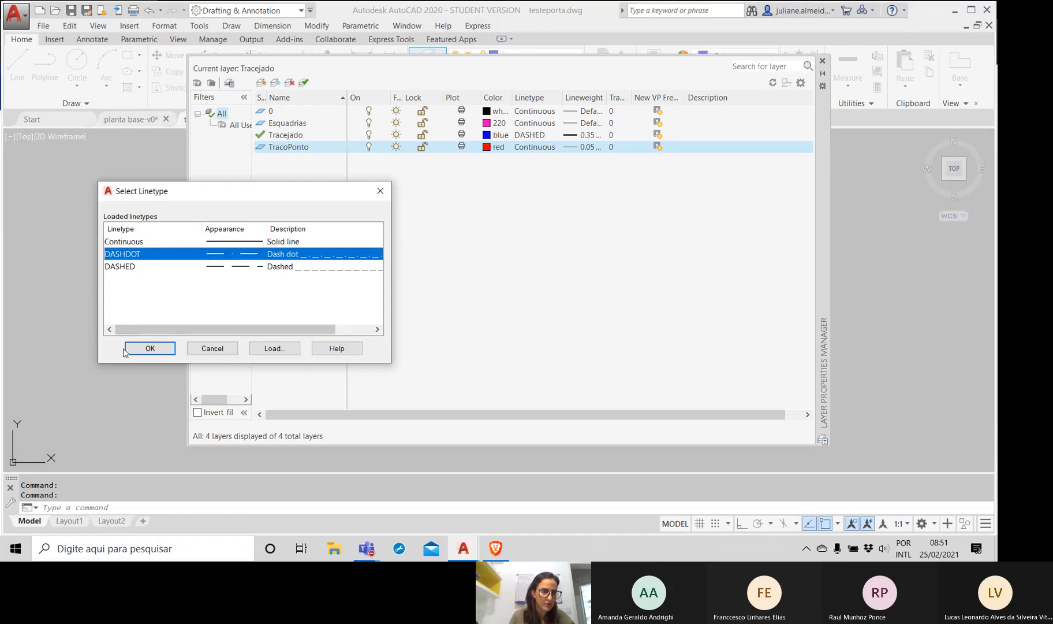
pyautogui.click(130, 348)
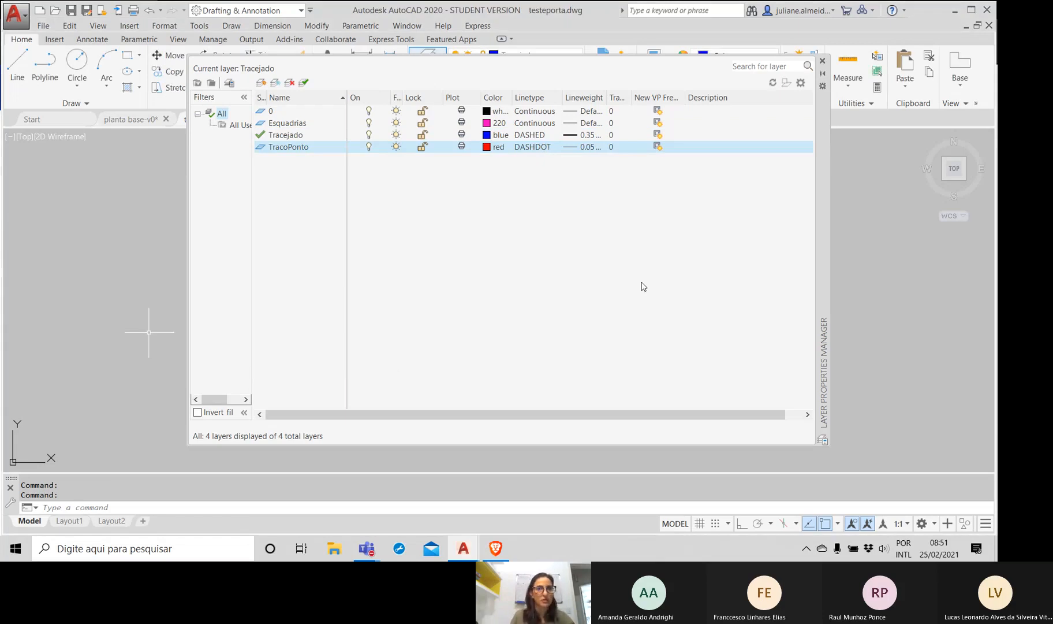
pyautogui.click(286, 136)
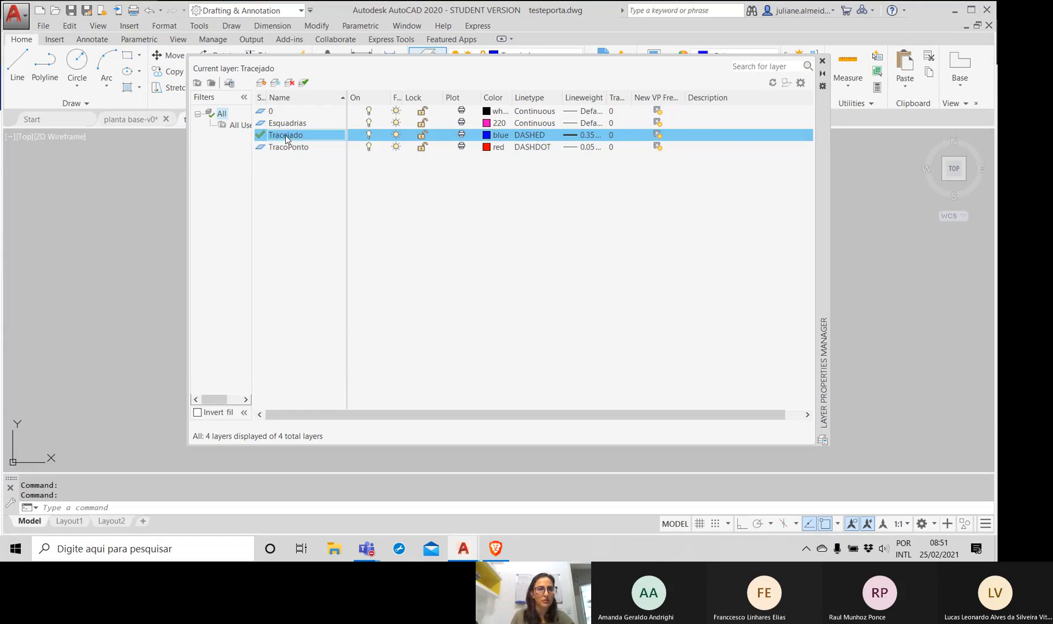
pyautogui.click(823, 61)
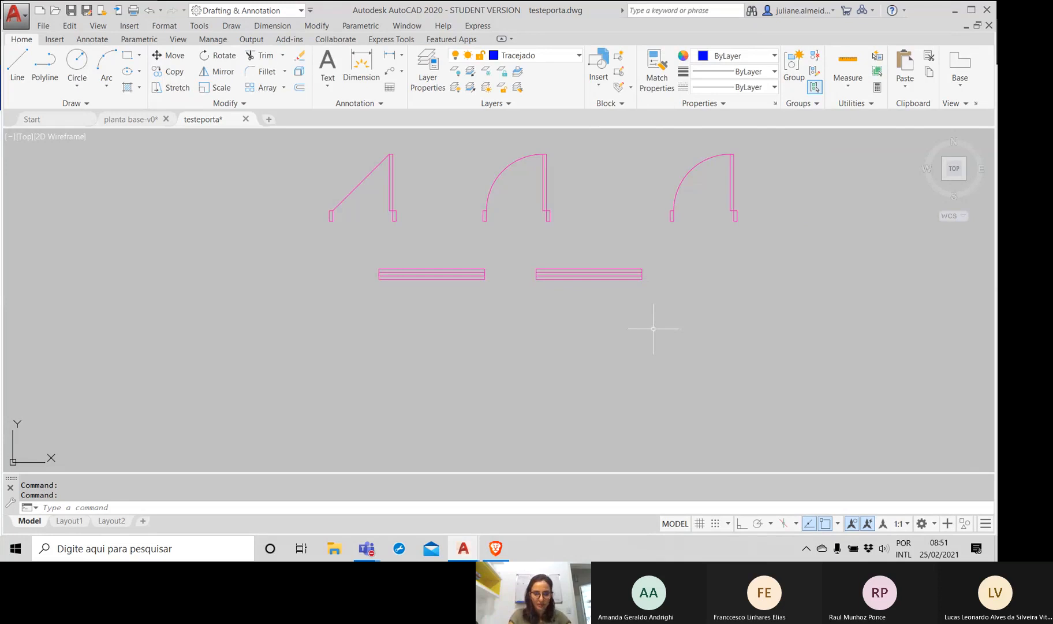
# Step: Draw a horizontal line on the Tracejado layer below the two window symbols, with ortho mode on
pyautogui.write('line')
pyautogui.press('Return')
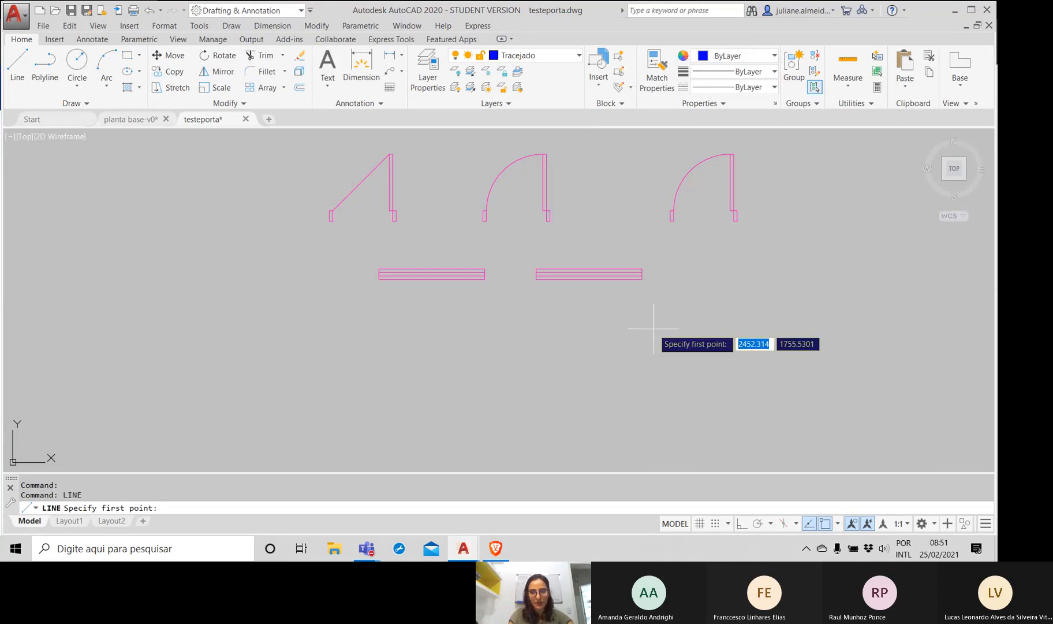
pyautogui.click(363, 362)
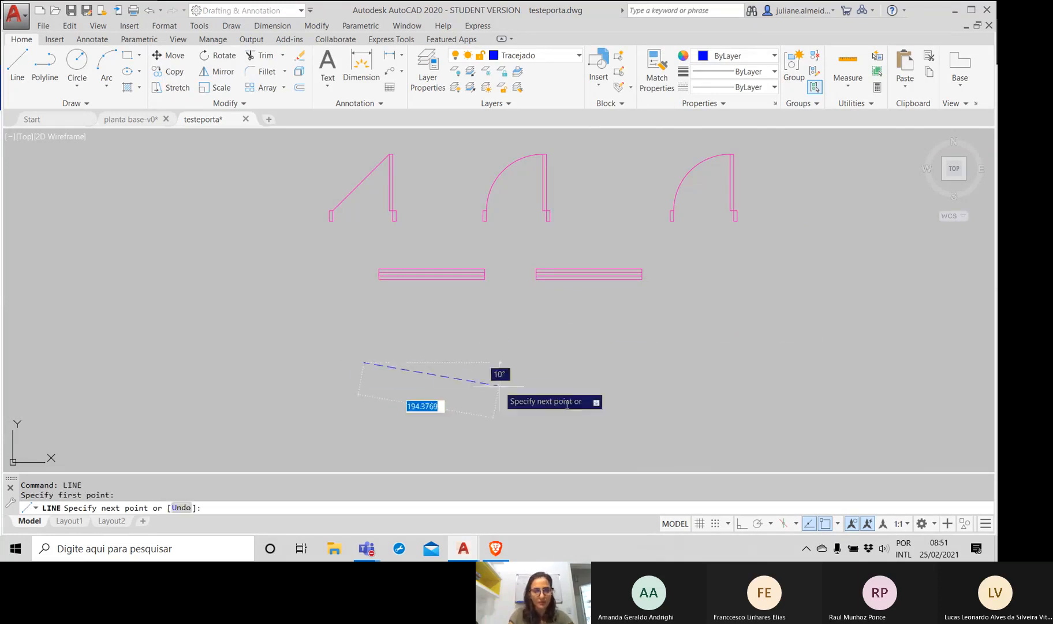
pyautogui.press('F8')
pyautogui.click(606, 362)
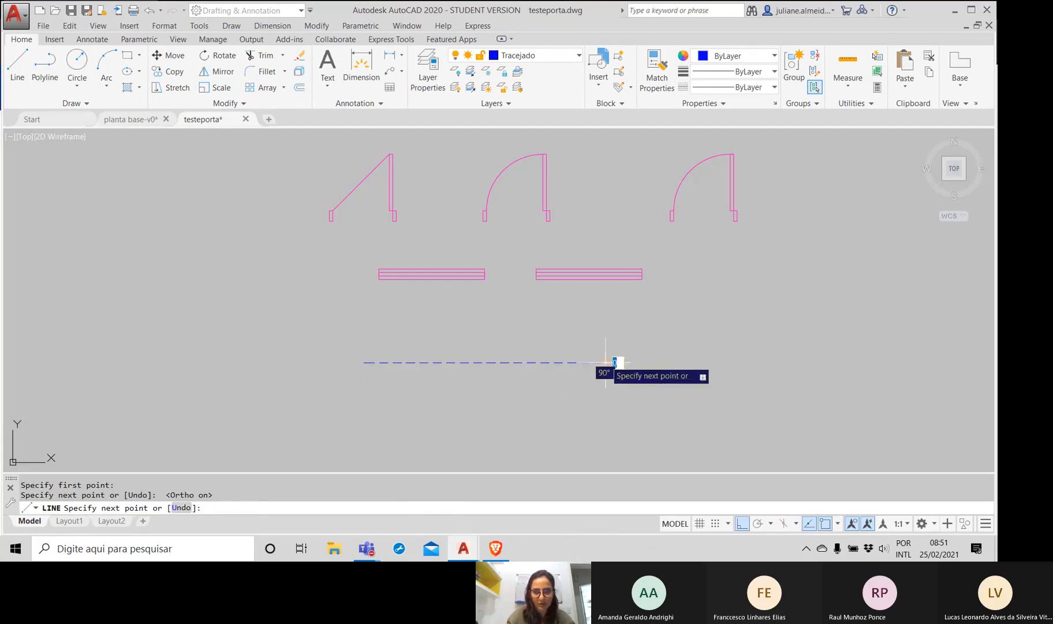
pyautogui.press('Return')
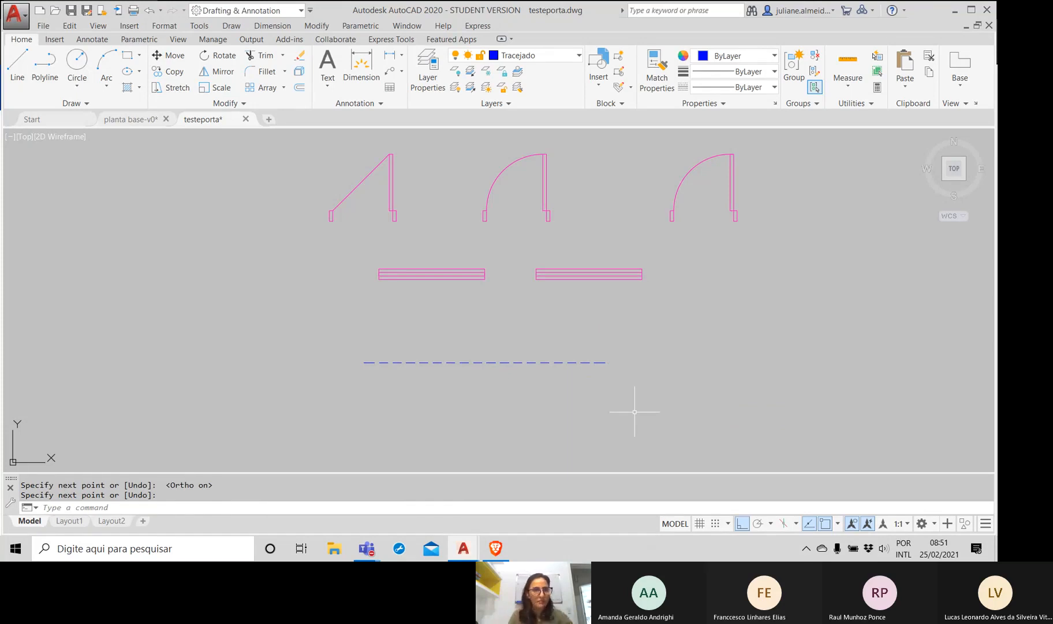
# Step: Copy the dashed line straight down by about 58 units
pyautogui.click(573, 372)
pyautogui.click(558, 345)
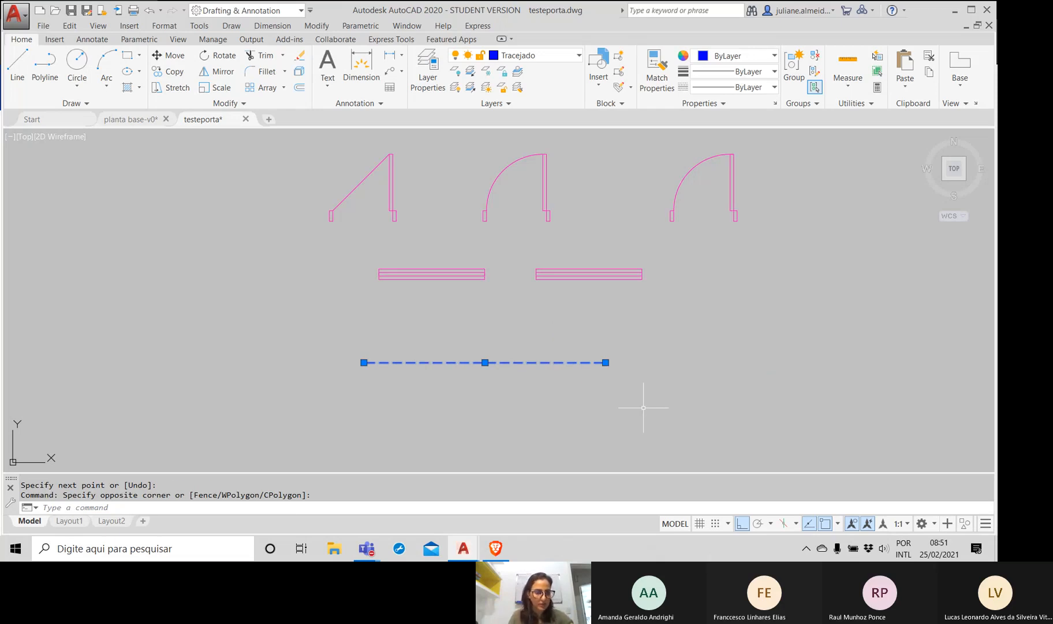
pyautogui.write('co')
pyautogui.press('Return')
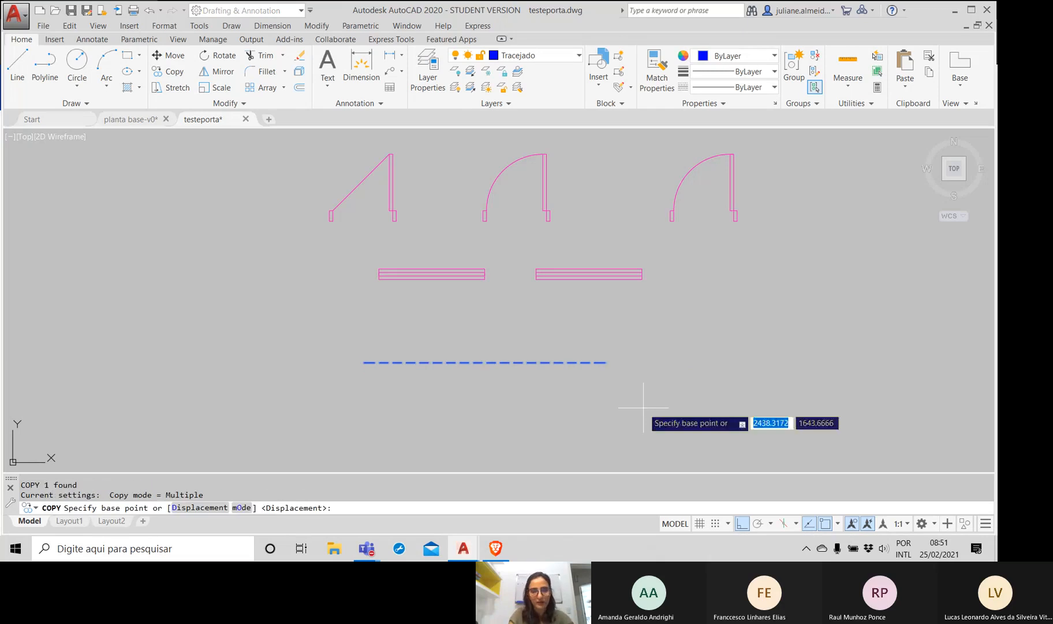
pyautogui.click(462, 362)
pyautogui.click(473, 403)
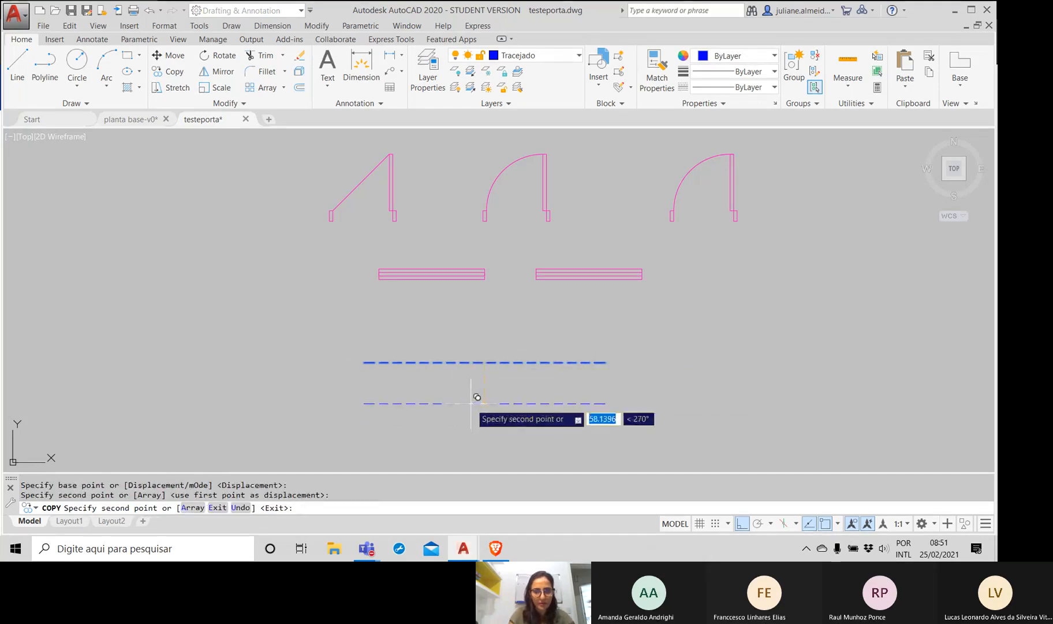
# Step: Finish copying the dashed line and clear the selection on the lower copy
pyautogui.press('Return')
pyautogui.click(589, 432)
pyautogui.click(523, 396)
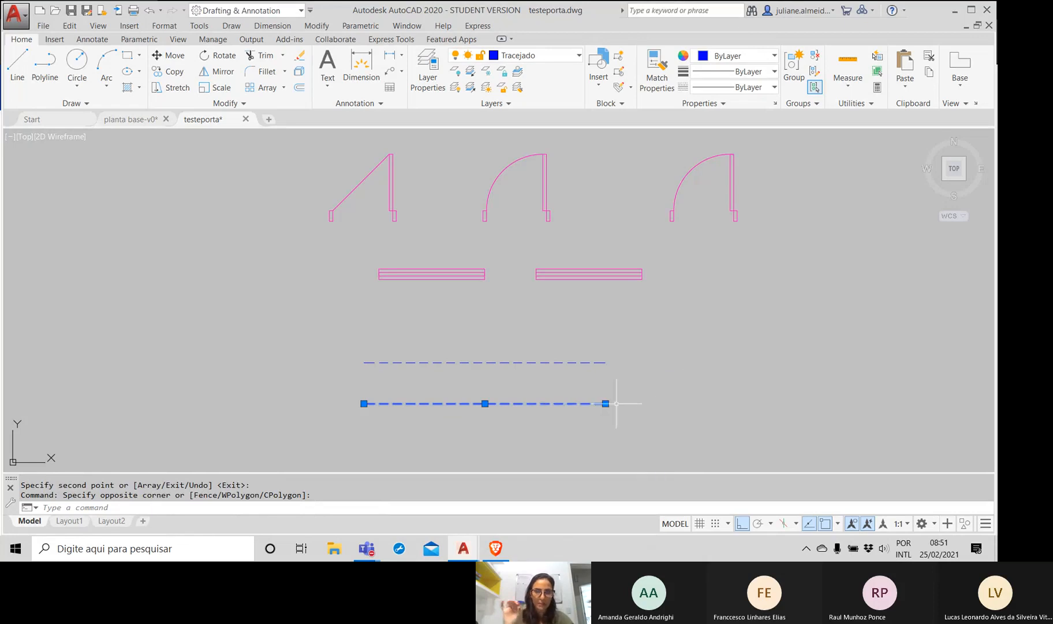
pyautogui.press('Escape')
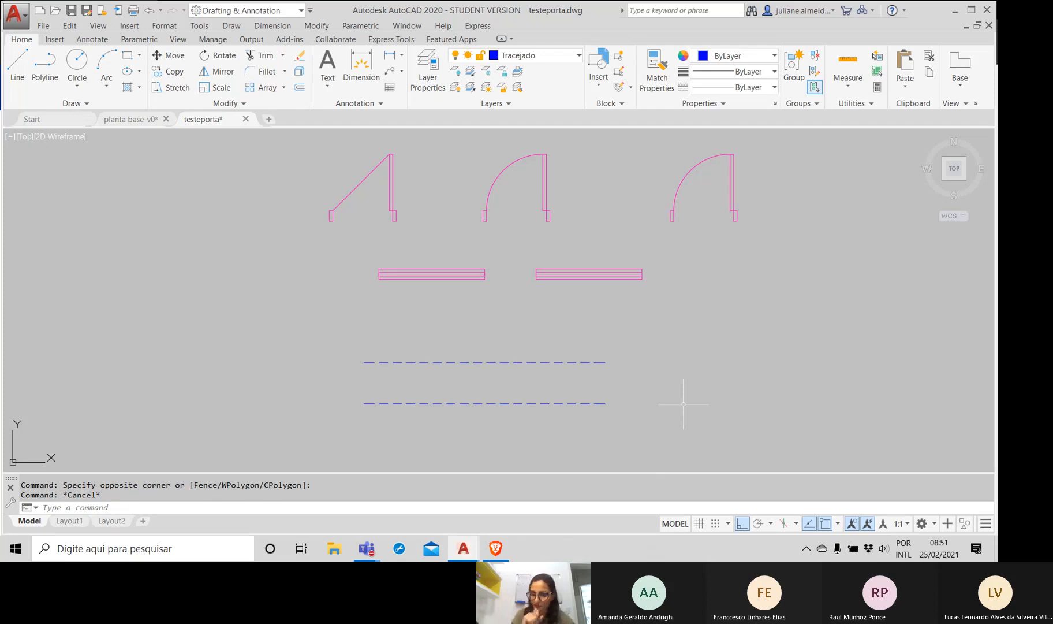
# Step: Set the linetype scale of the lower dashed line to 0.01, close its properties and deselect it
pyautogui.click(575, 403)
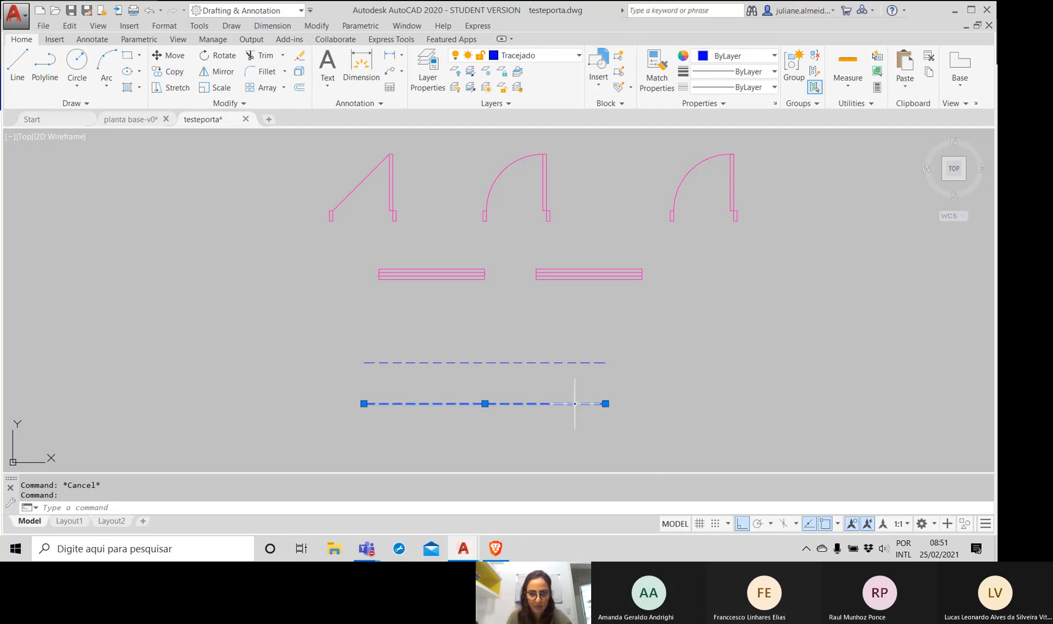
pyautogui.rightClick(575, 403)
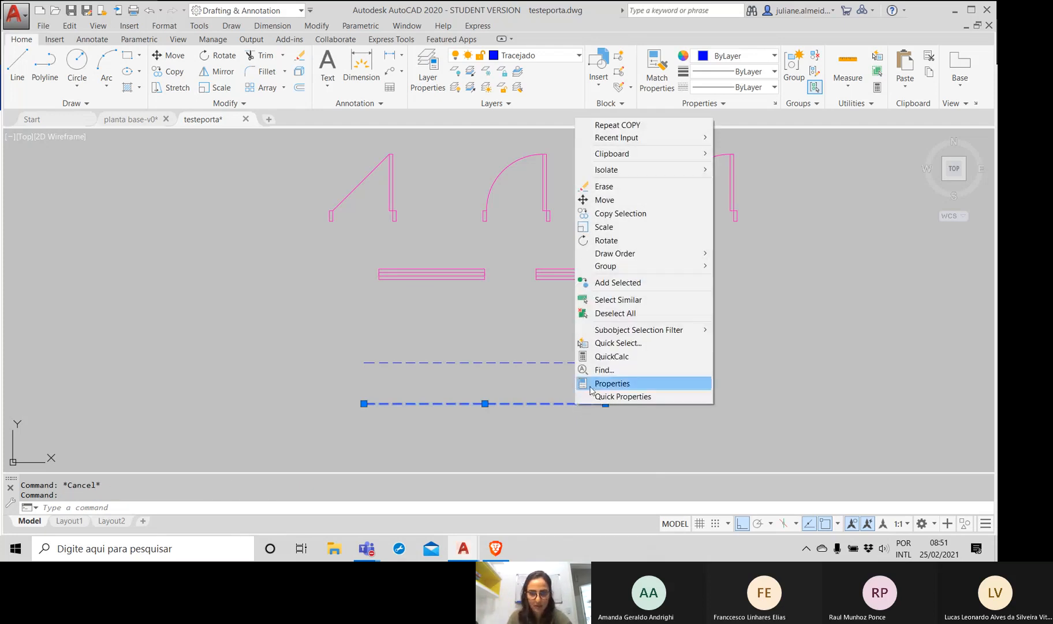
pyautogui.click(600, 381)
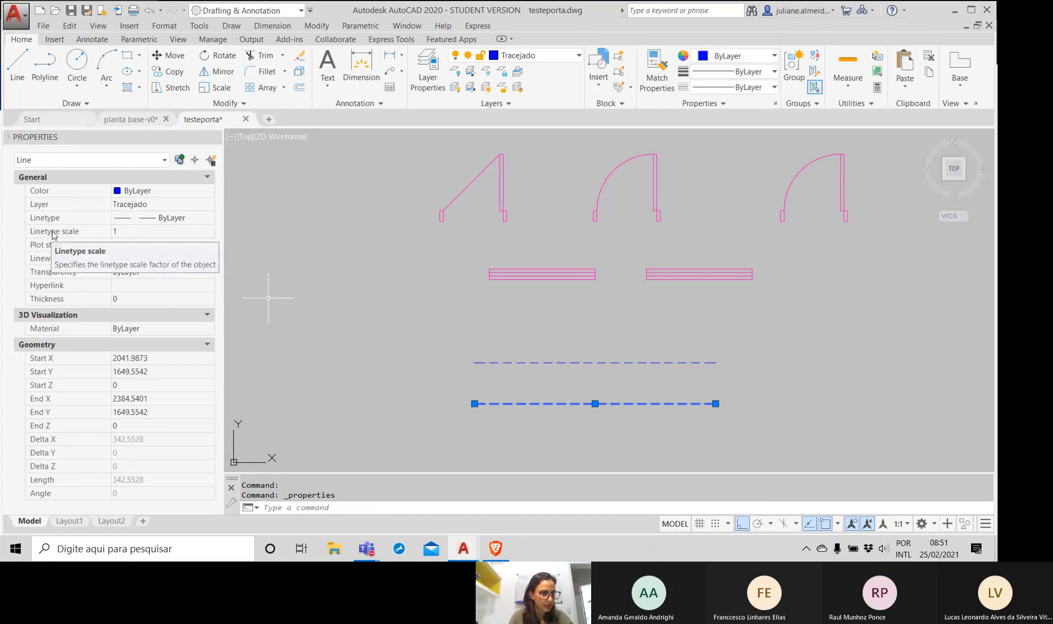
pyautogui.click(156, 231)
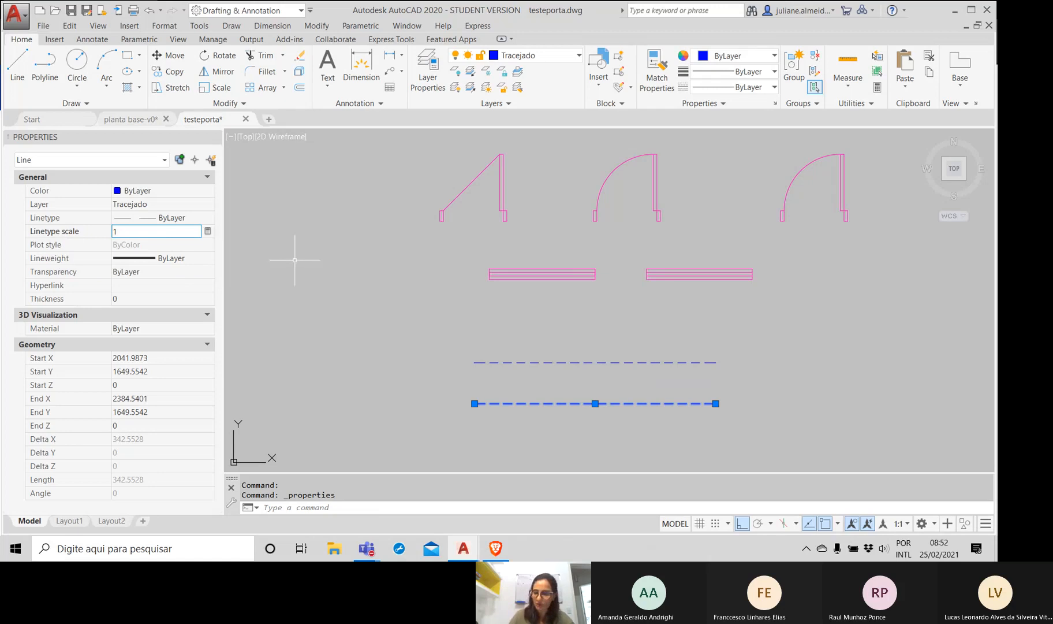
pyautogui.write('.1')
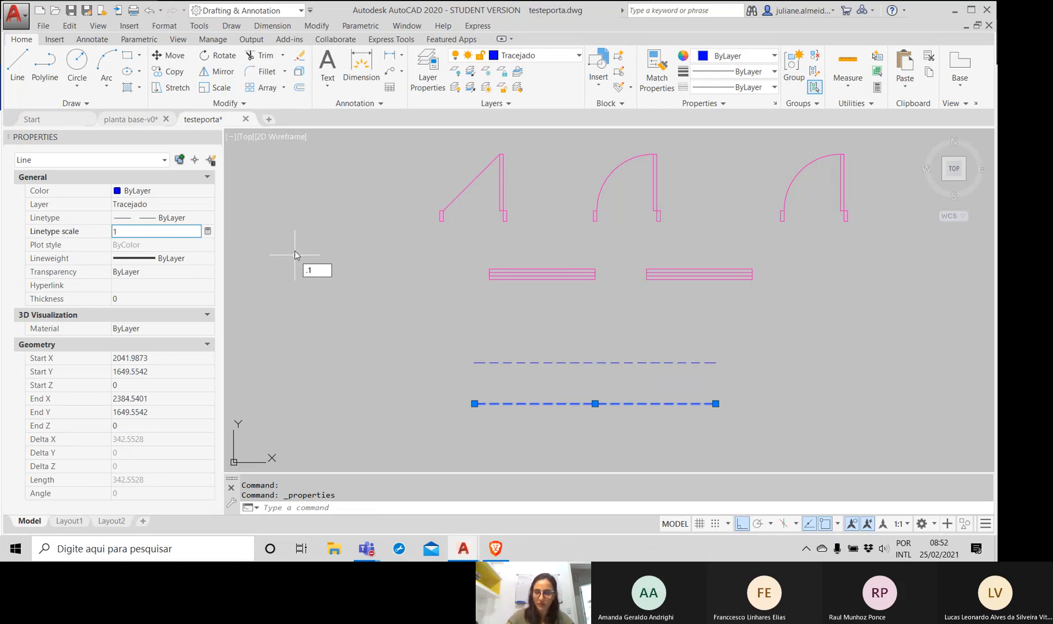
pyautogui.write('01')
pyautogui.press('Return')
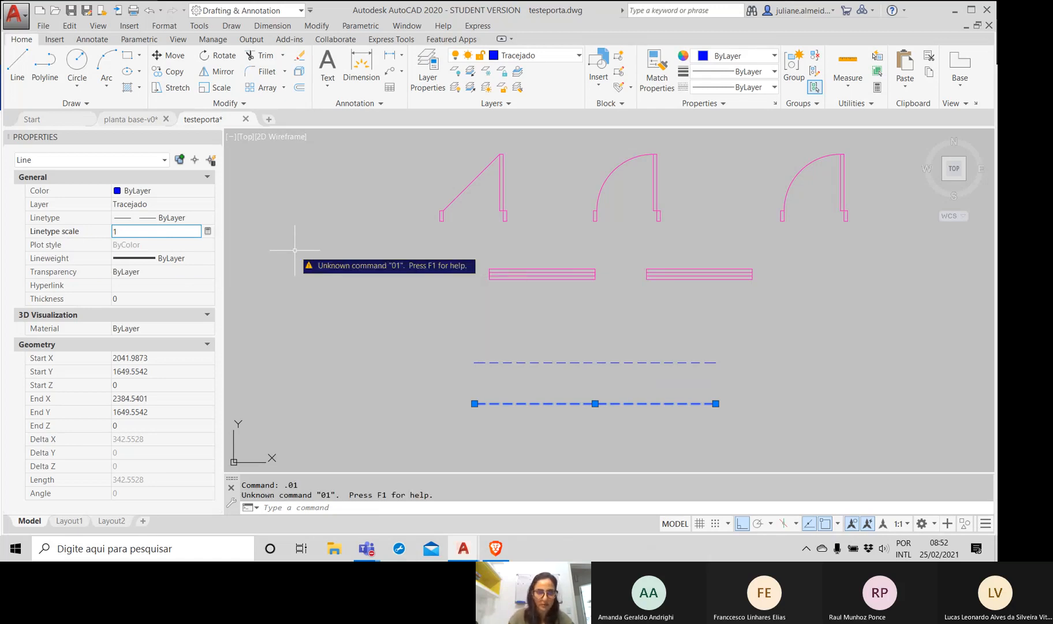
pyautogui.click(128, 231)
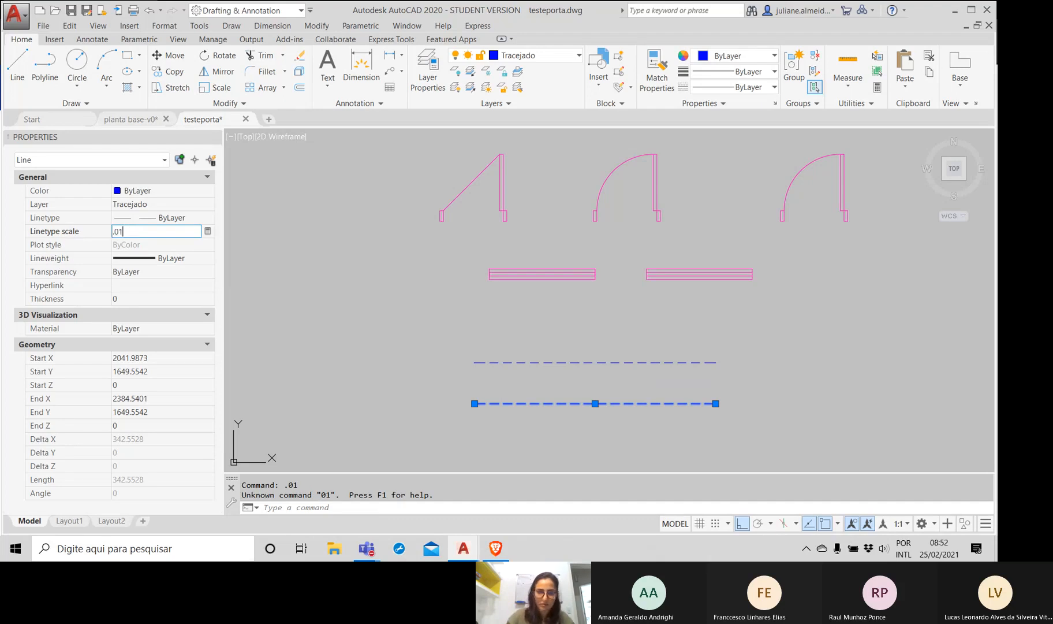
pyautogui.press('Return')
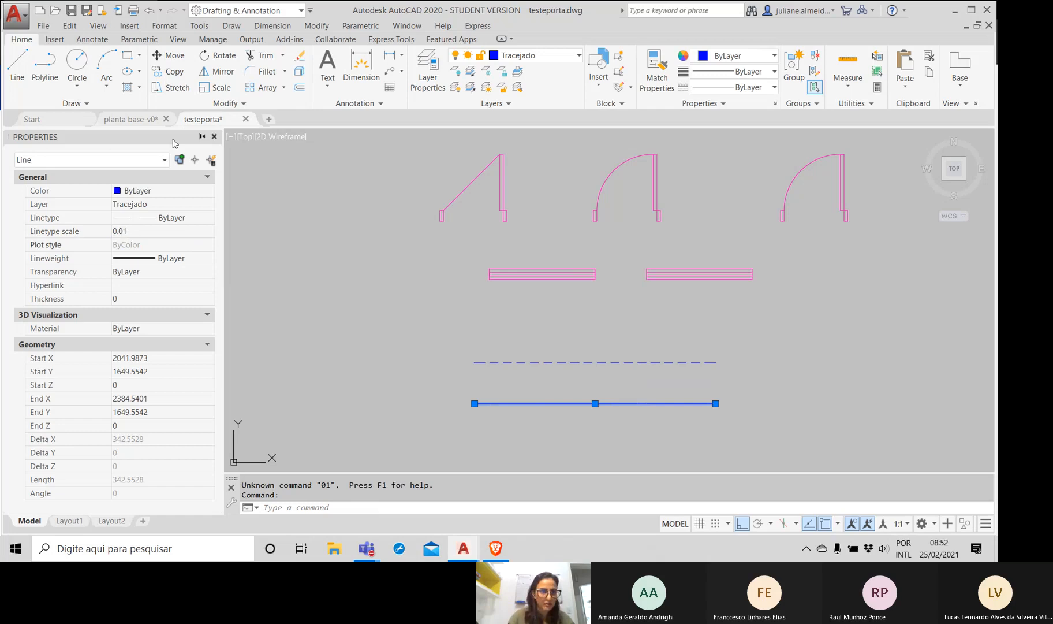
pyautogui.click(214, 136)
pyautogui.press('Escape')
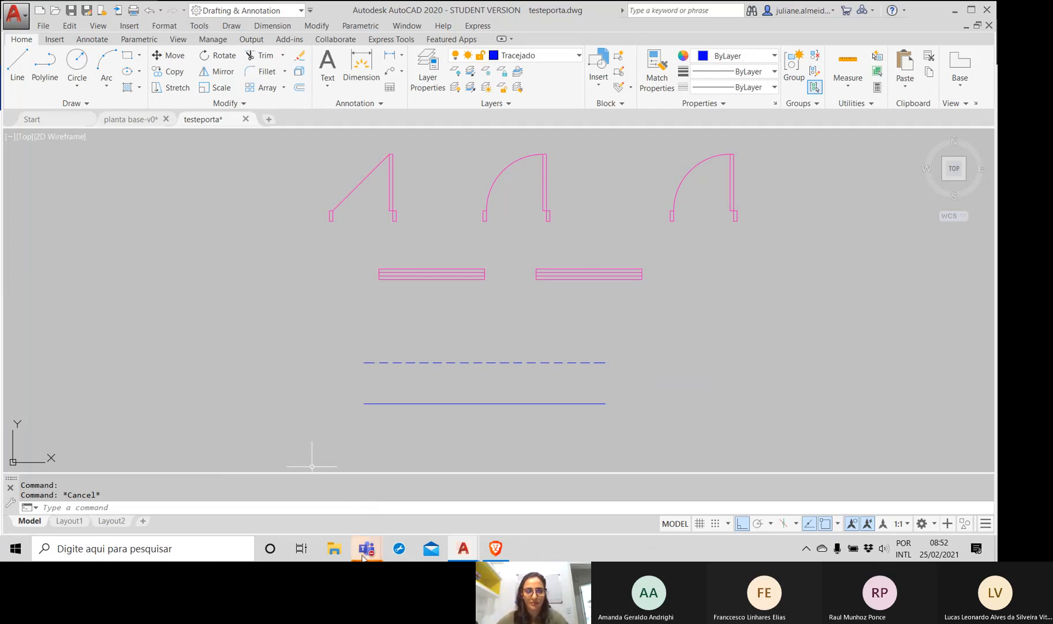
# Step: Switch to the Teams meeting to read the chat replies, and return to AutoCAD
pyautogui.moveTo(364, 553)
pyautogui.click(365, 490)
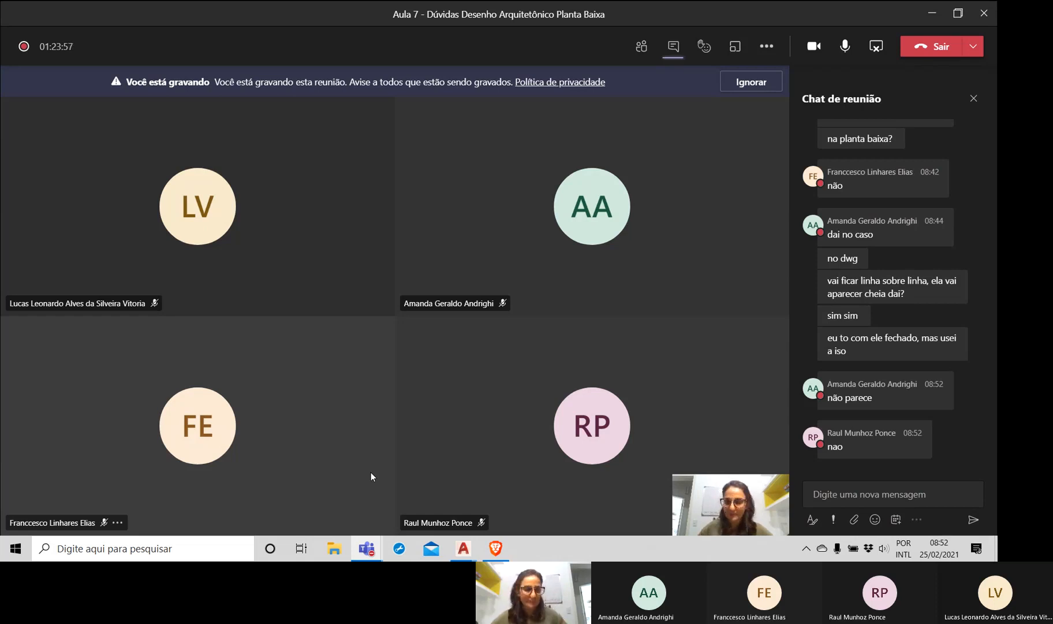
pyautogui.hotkey('alt', 'Tab')
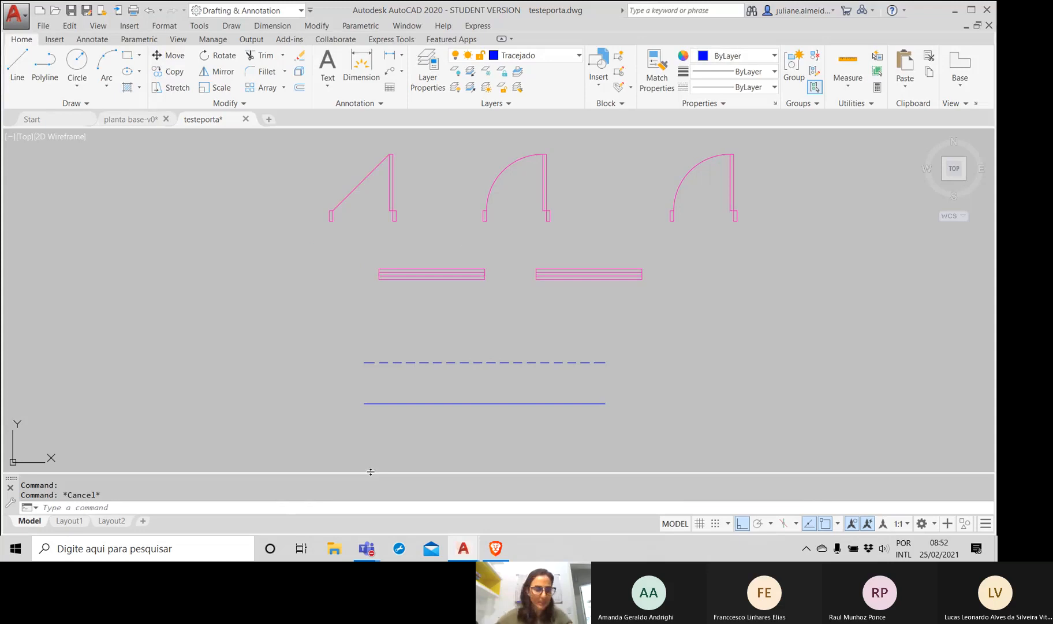
# Step: Open the properties of the lower blue line and set its linetype scale to 50
pyautogui.click(399, 379)
pyautogui.click(354, 414)
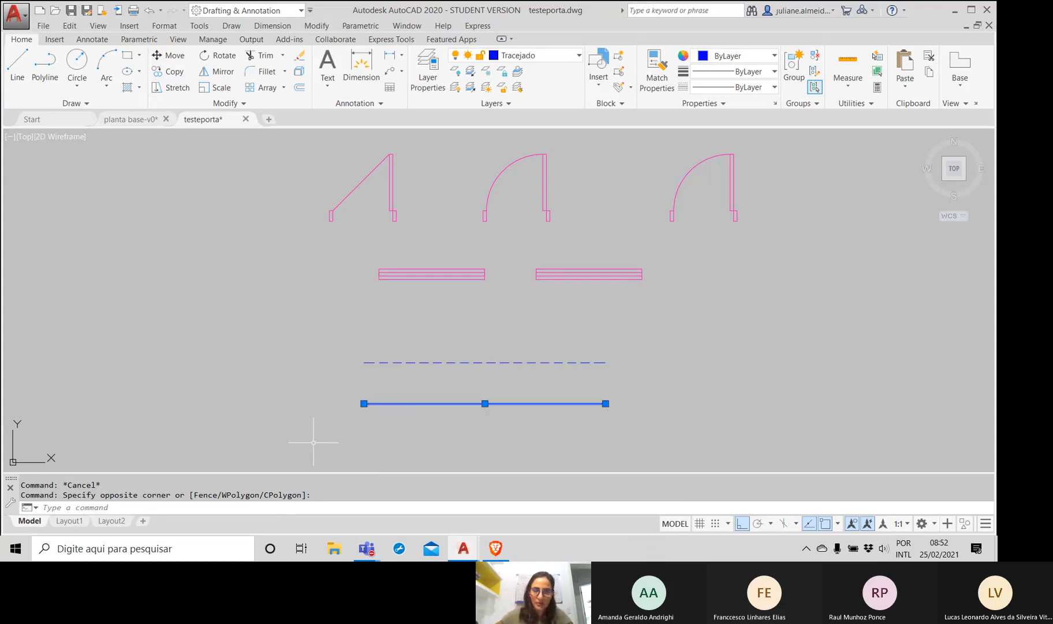
pyautogui.rightClick(378, 403)
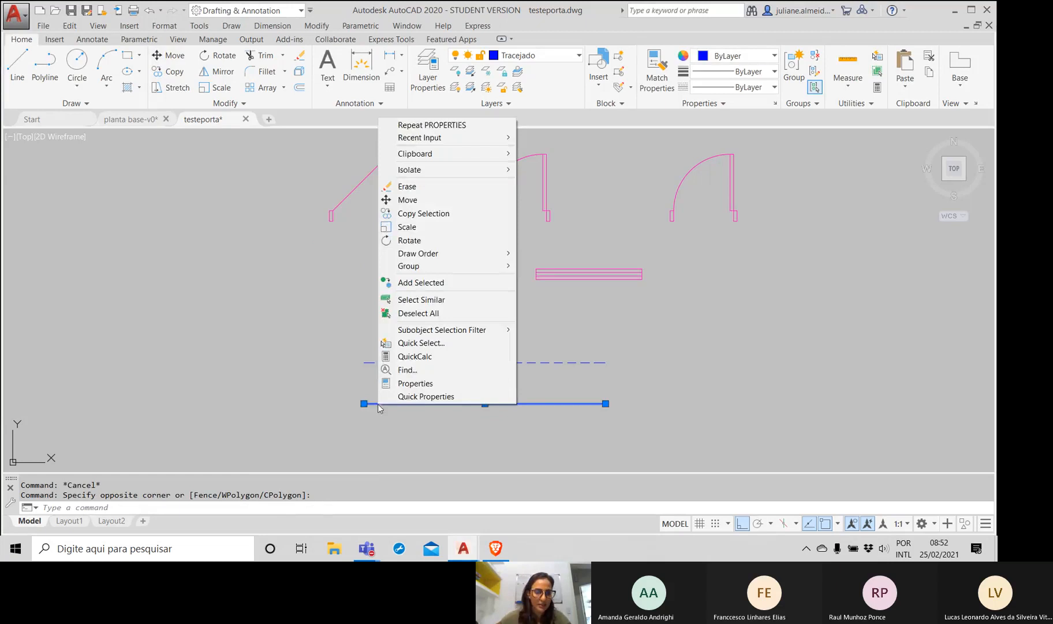
pyautogui.click(416, 381)
pyautogui.click(141, 231)
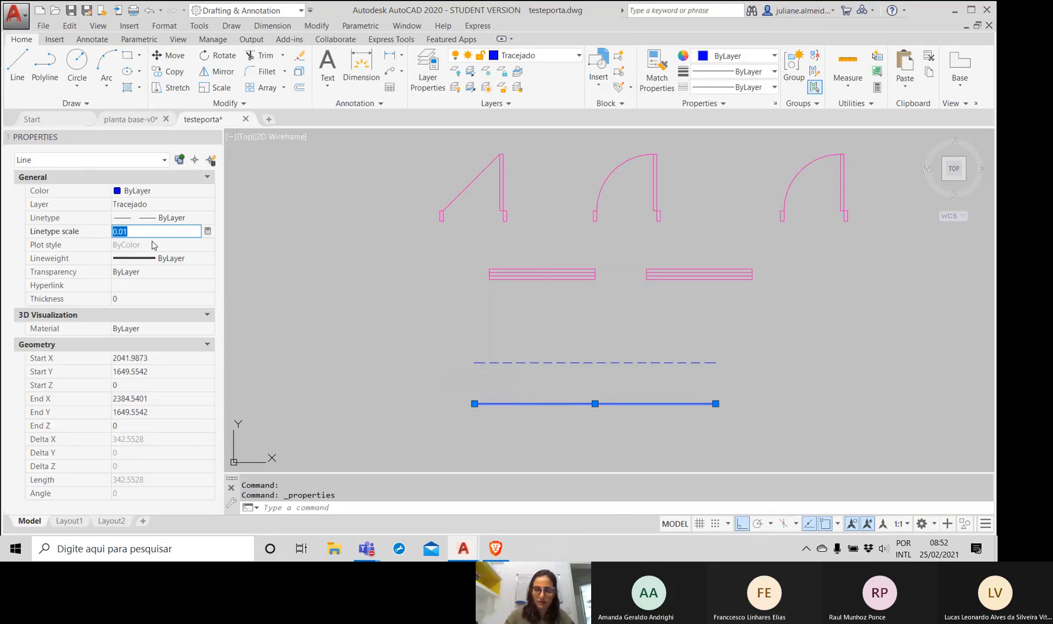
pyautogui.write('50')
pyautogui.press('Return')
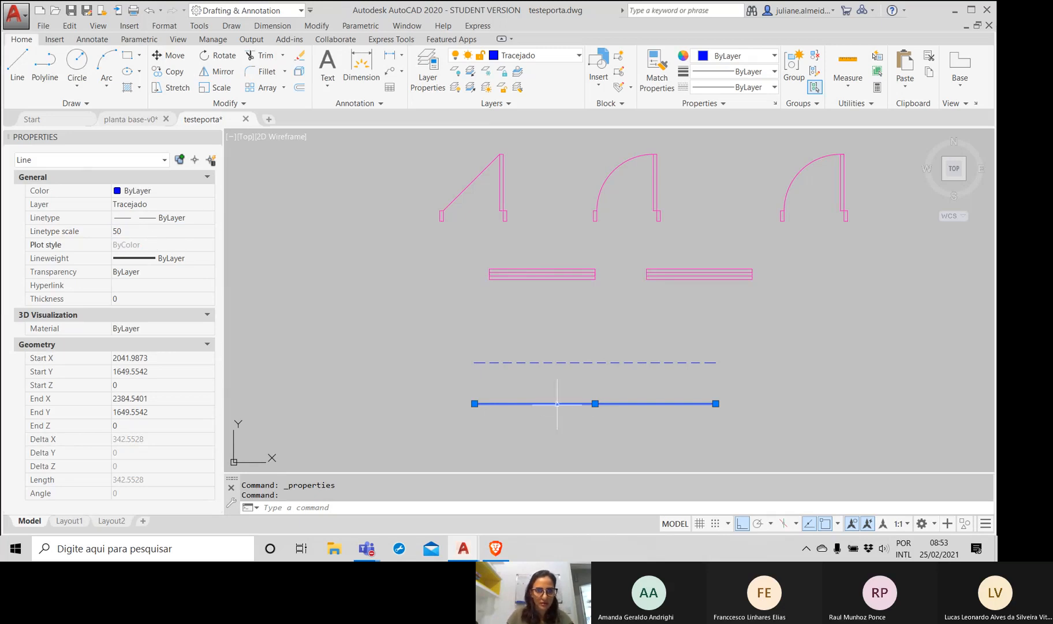
# Step: Set the lower blue line's linetype scale to 10, close its properties and deselect it
pyautogui.click(129, 231)
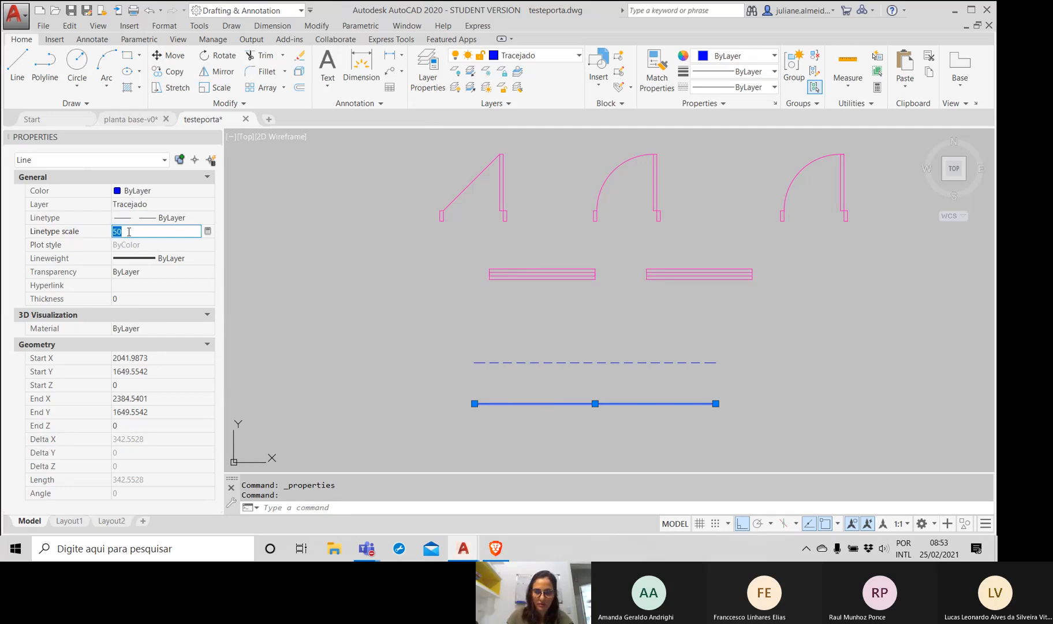
pyautogui.write('10')
pyautogui.press('Return')
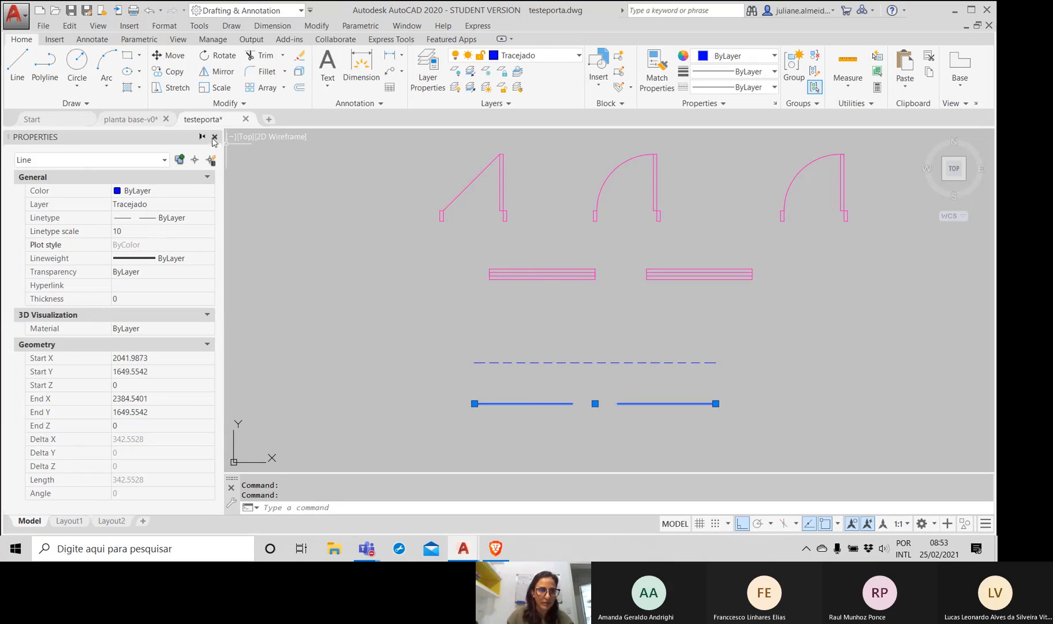
pyautogui.click(215, 136)
pyautogui.press('Escape')
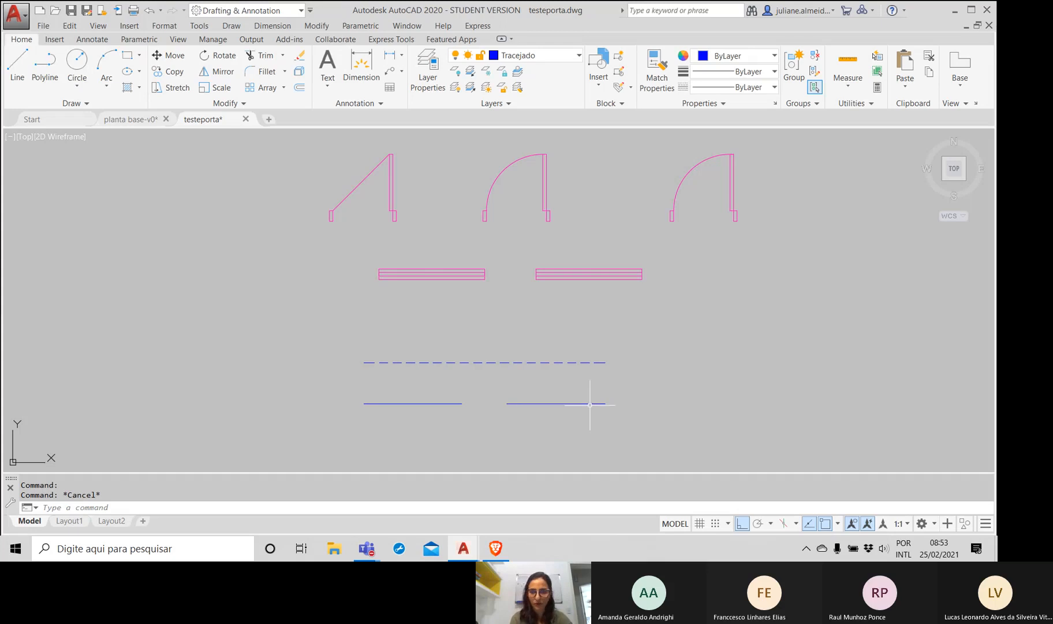
# Step: Make TracoPonto the current layer and draw a horizontal line about 348 units long below the two blue lines
pyautogui.scroll(-2, 601, 415)
pyautogui.moveTo(597, 419); pyautogui.dragTo(529, 336, button='middle')
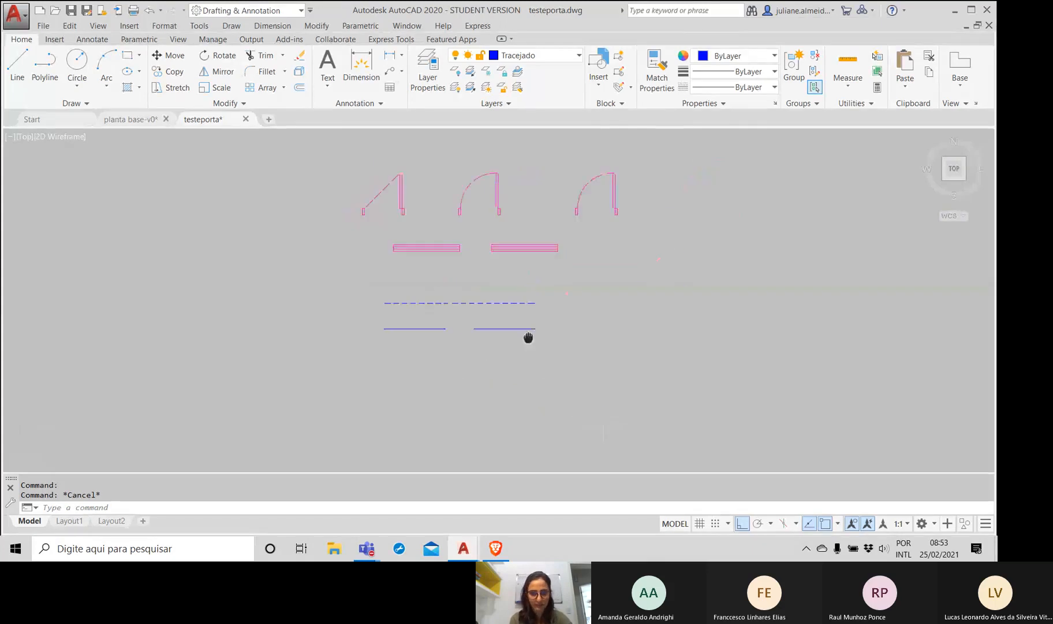
pyautogui.scroll(2, 527, 346)
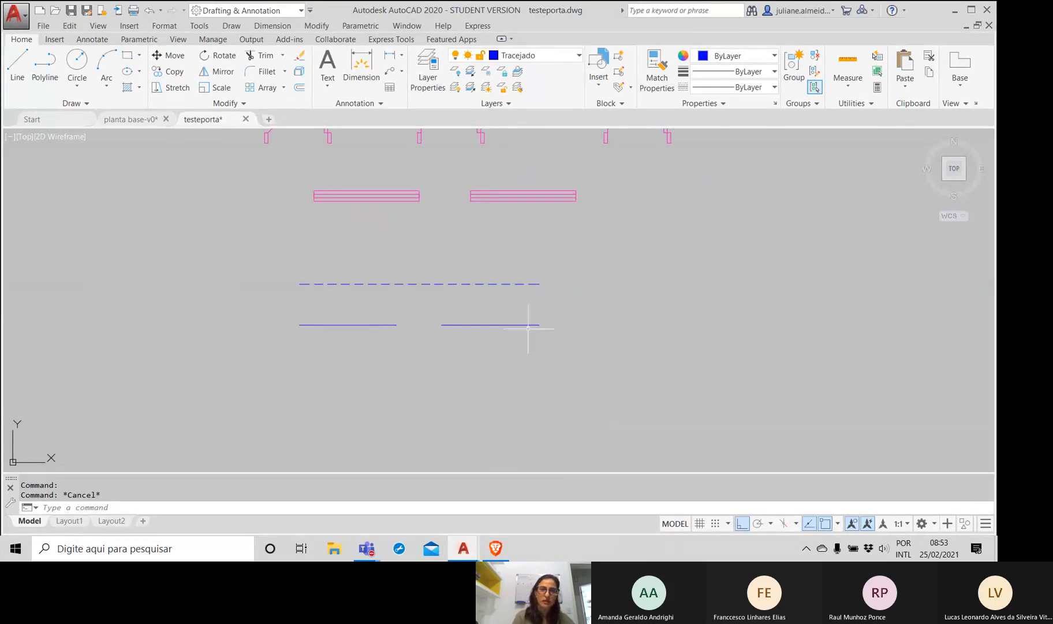
pyautogui.click(474, 59)
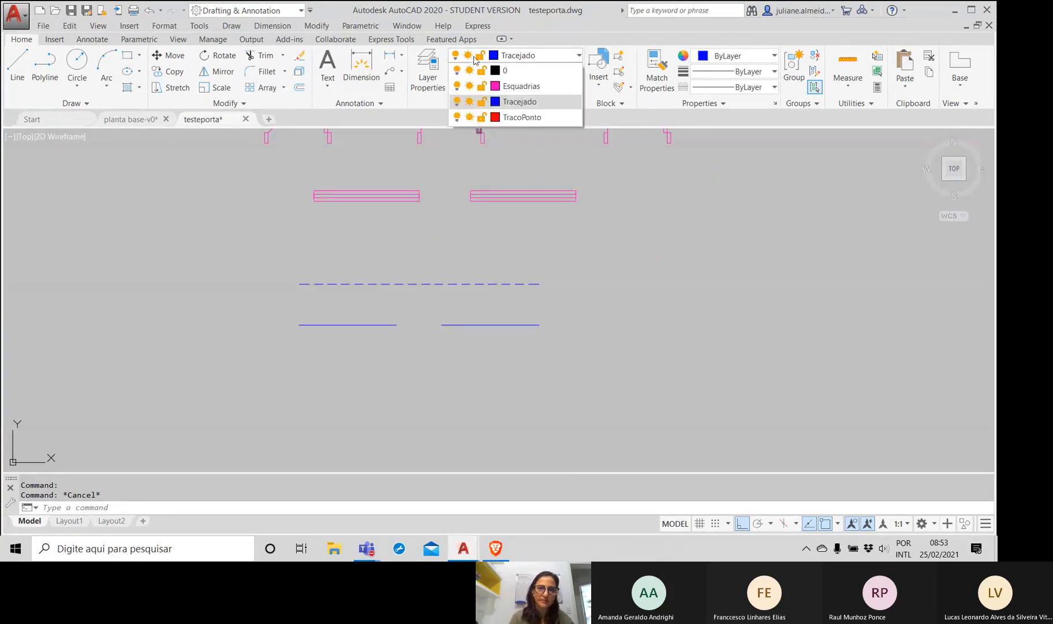
pyautogui.click(520, 118)
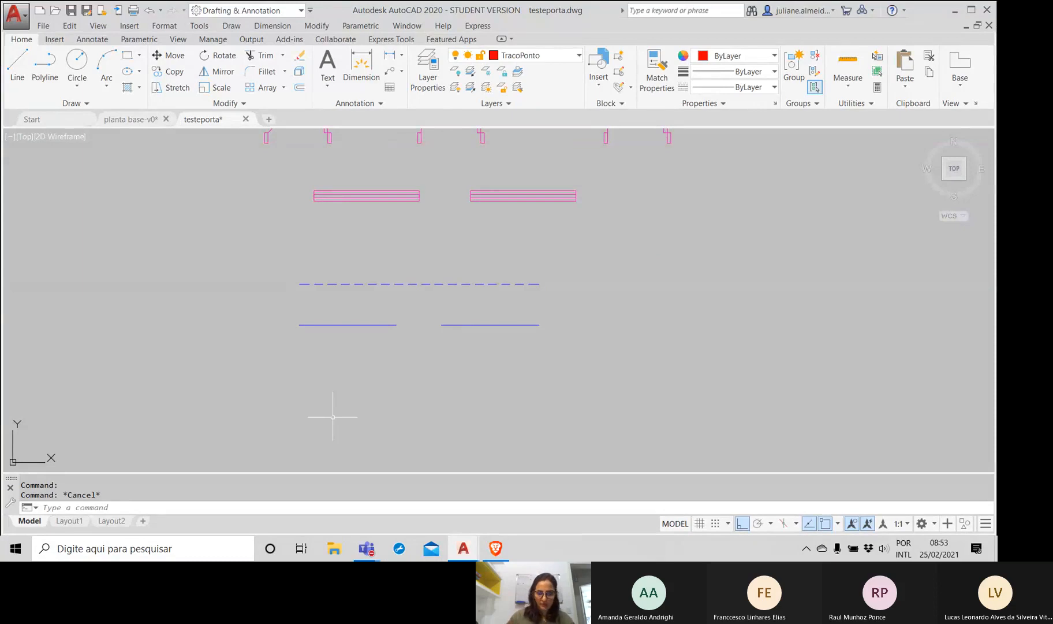
pyautogui.write('li')
pyautogui.press('Return')
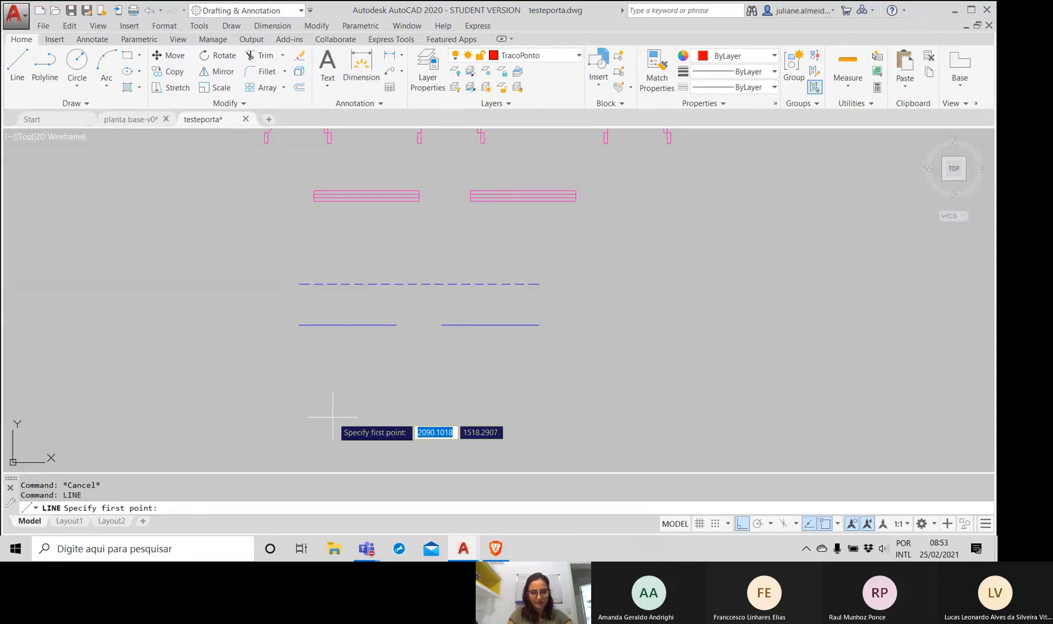
pyautogui.click(300, 372)
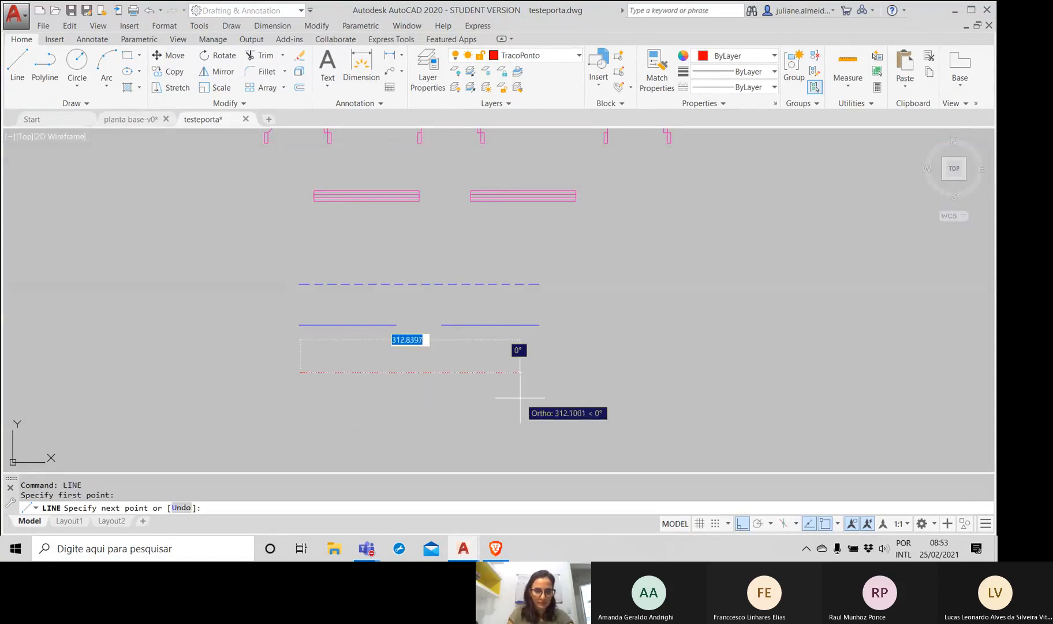
pyautogui.click(546, 372)
pyautogui.press('Return')
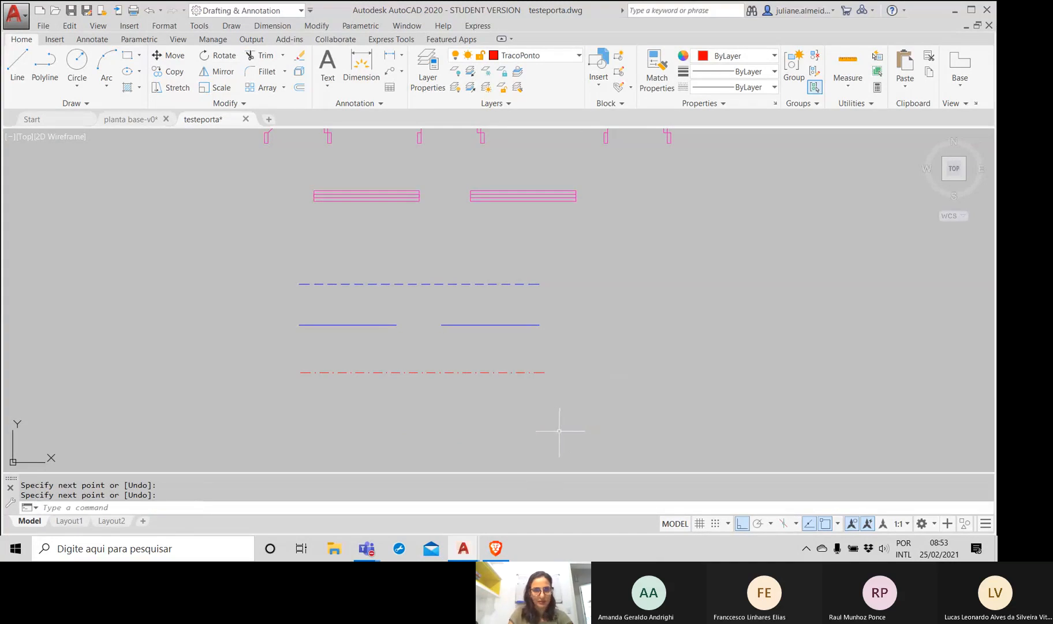
# Step: Copy the red dash-dot line straight down by about 44 units
pyautogui.click(485, 418)
pyautogui.click(448, 373)
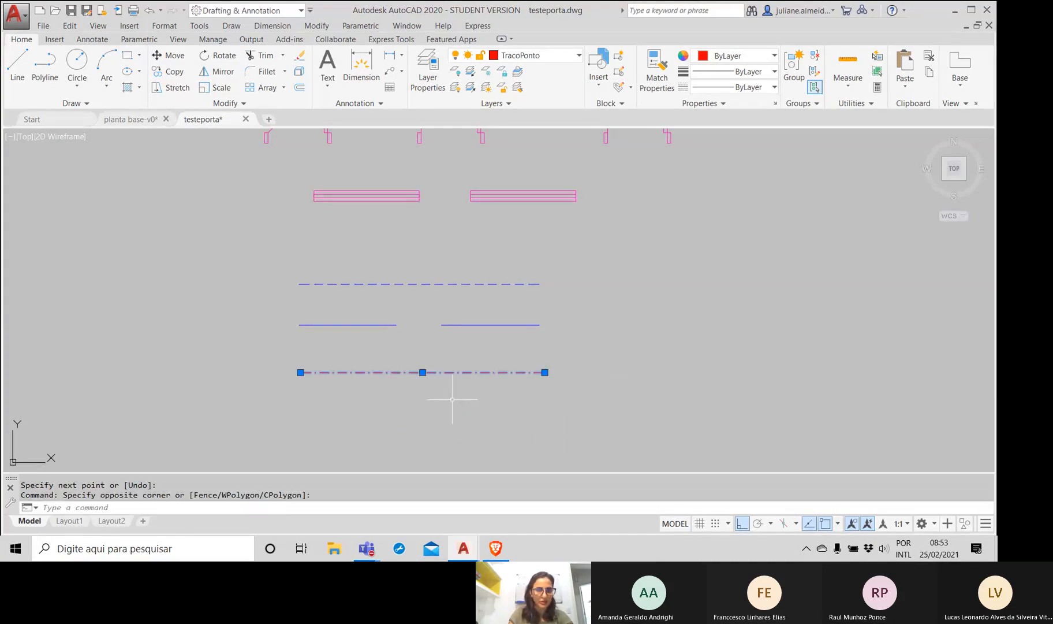
pyautogui.write('co')
pyautogui.press('Return')
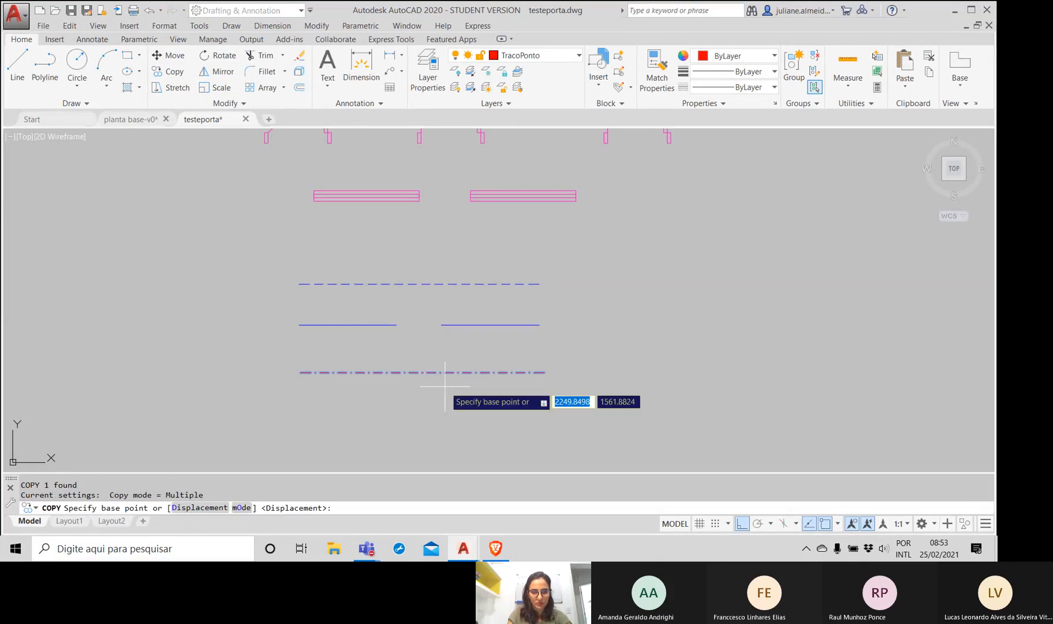
pyautogui.click(423, 372)
pyautogui.write('45')
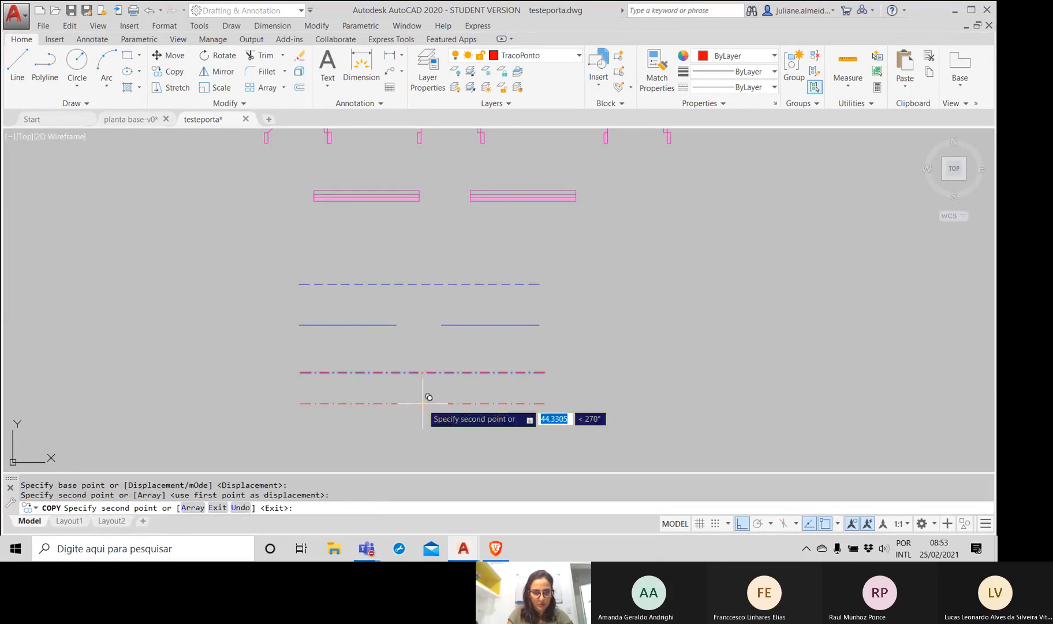
pyautogui.press('Return')
pyautogui.press('Return')
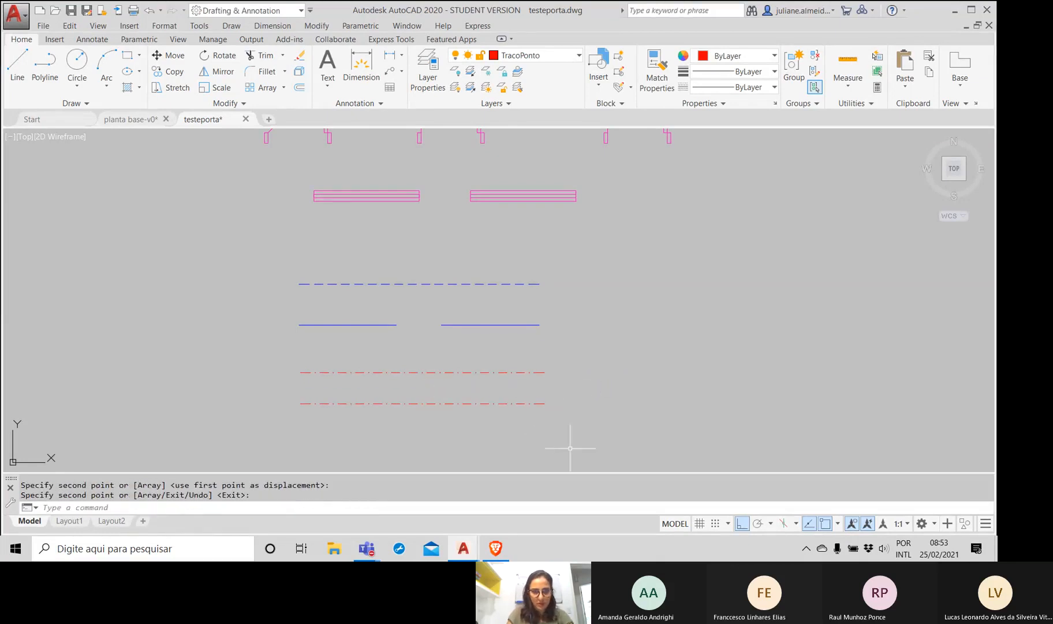
# Step: Set the linetype scale of the lower red dash-dot line to 3, close its properties and deselect it
pyautogui.click(520, 403)
pyautogui.click(641, 425)
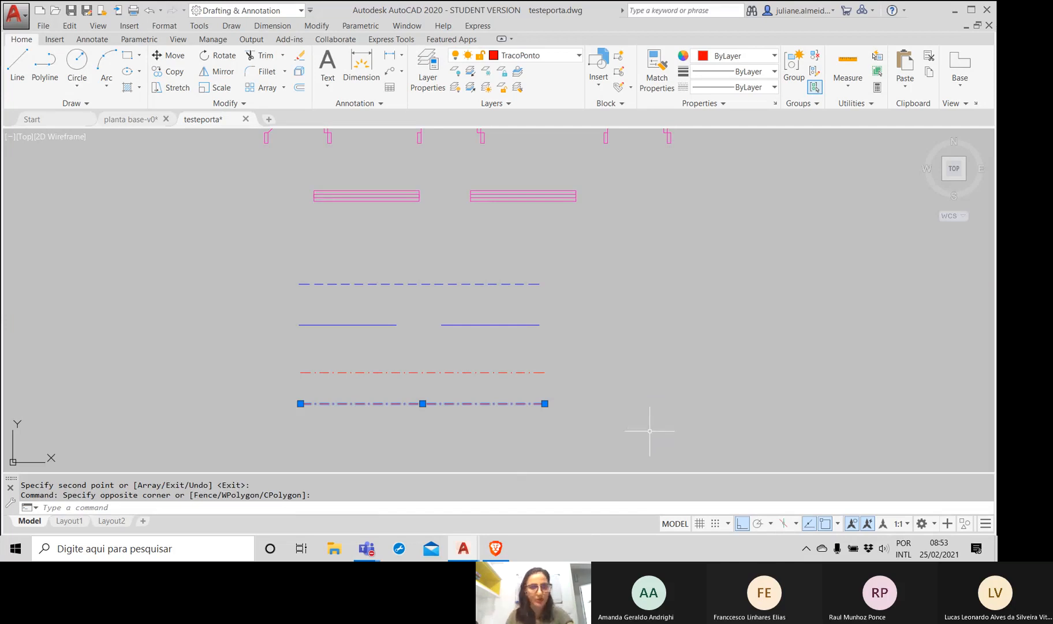
pyautogui.rightClick(471, 400)
pyautogui.click(484, 384)
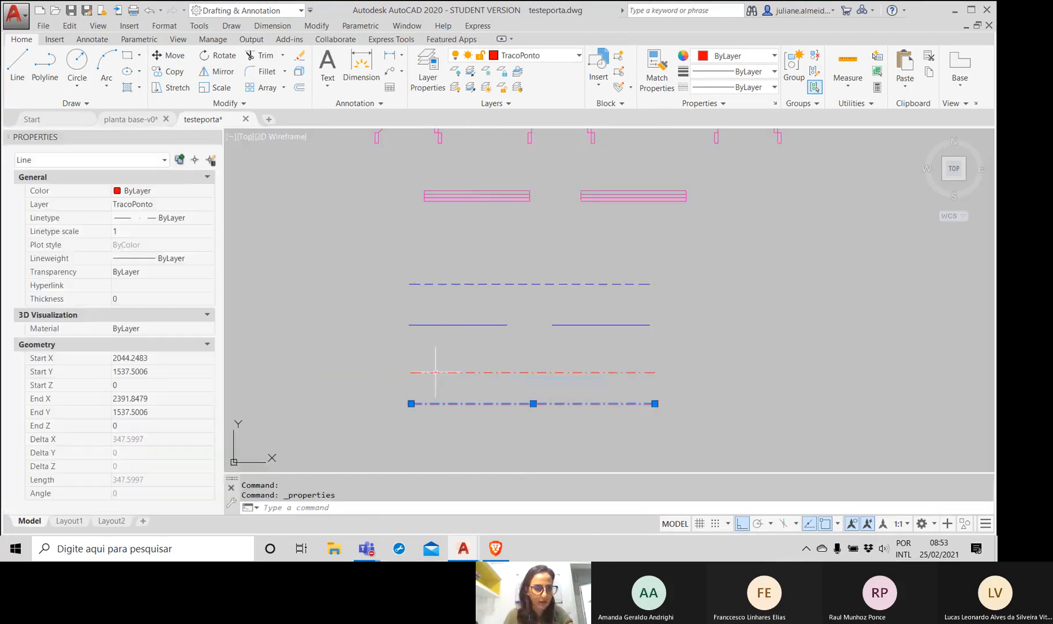
pyautogui.click(145, 233)
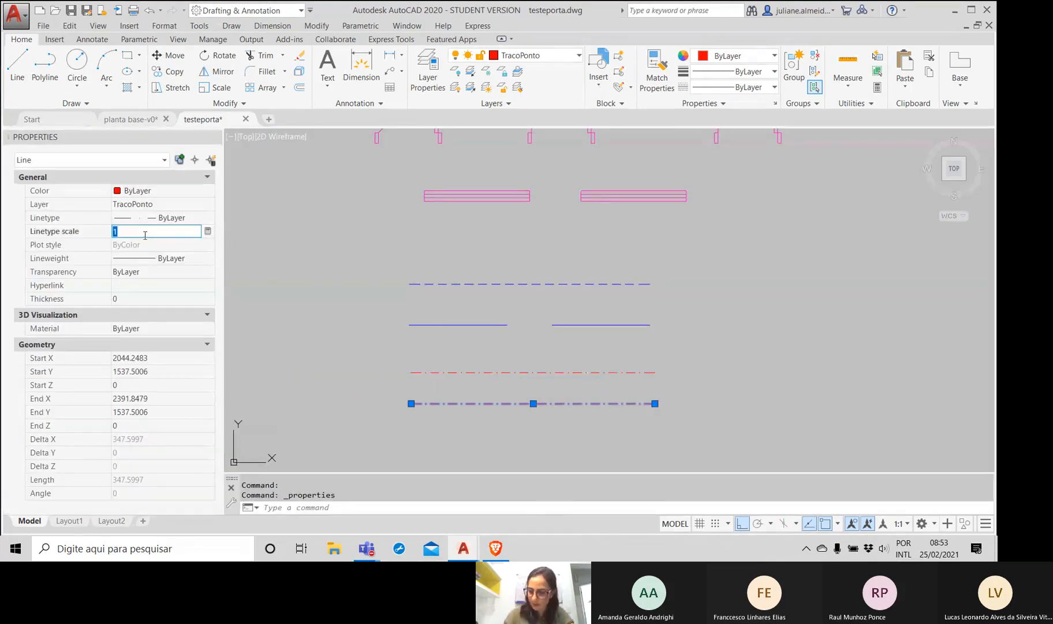
pyautogui.write('3')
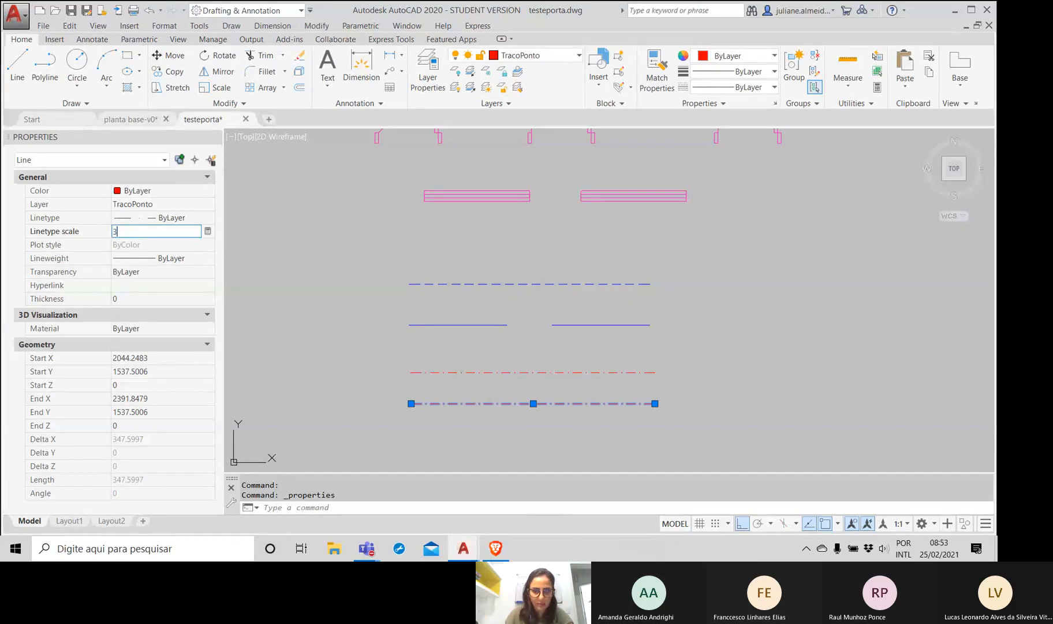
pyautogui.press('Return')
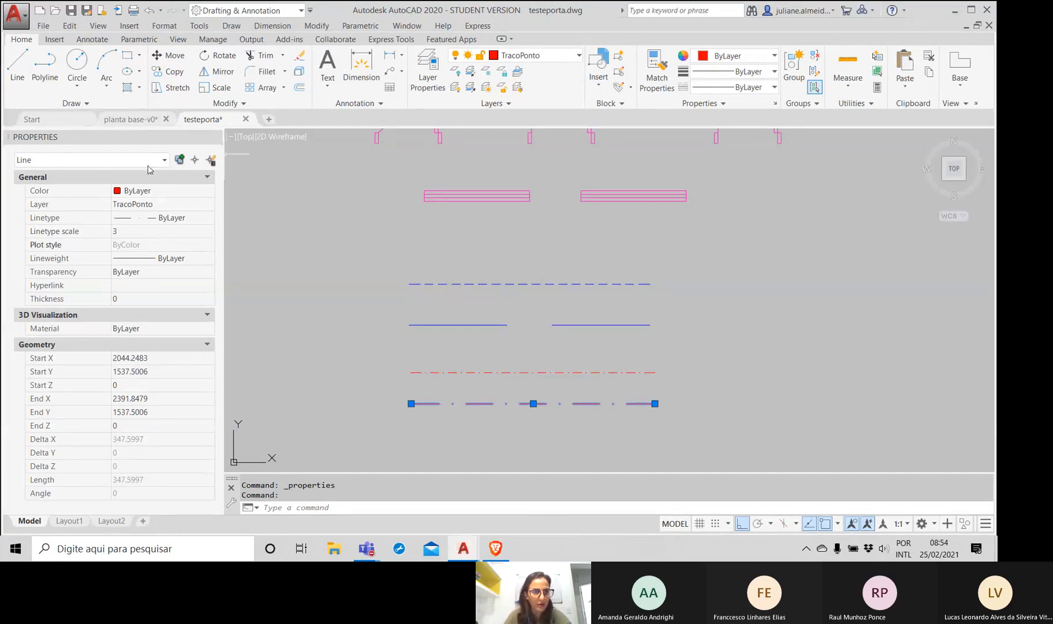
pyautogui.click(215, 138)
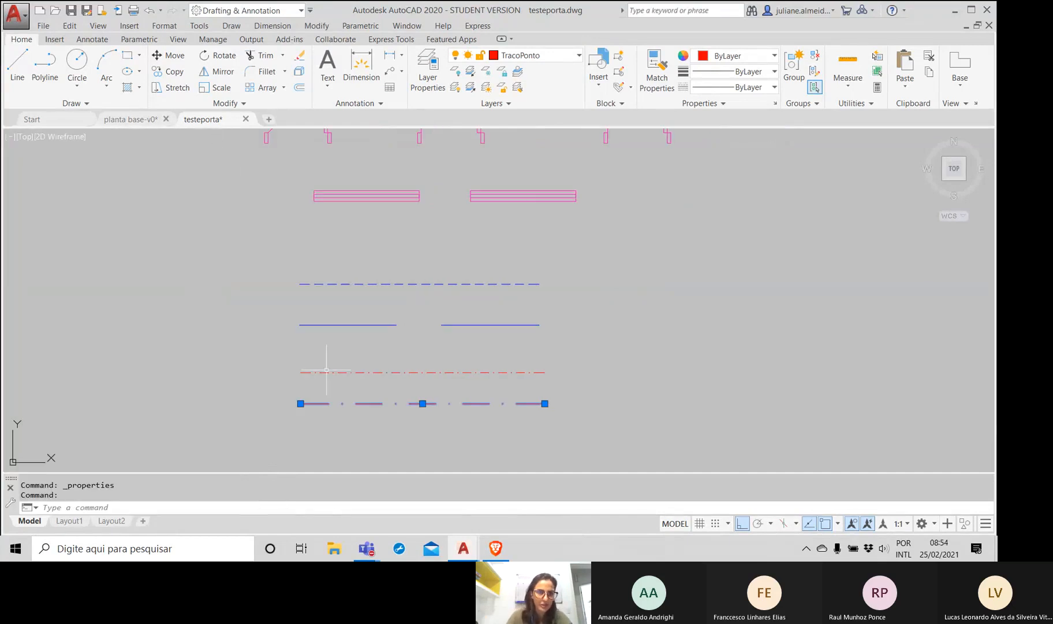
pyautogui.press('Escape')
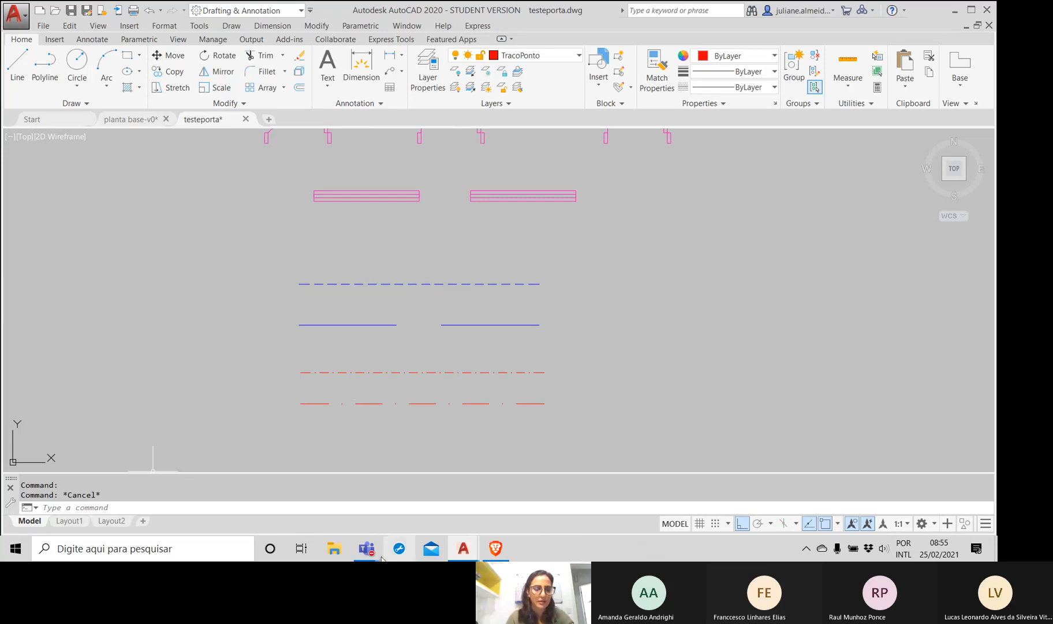
# Step: Switch to the Teams meeting window and stop sharing the screen
pyautogui.moveTo(365, 550)
pyautogui.click(392, 517)
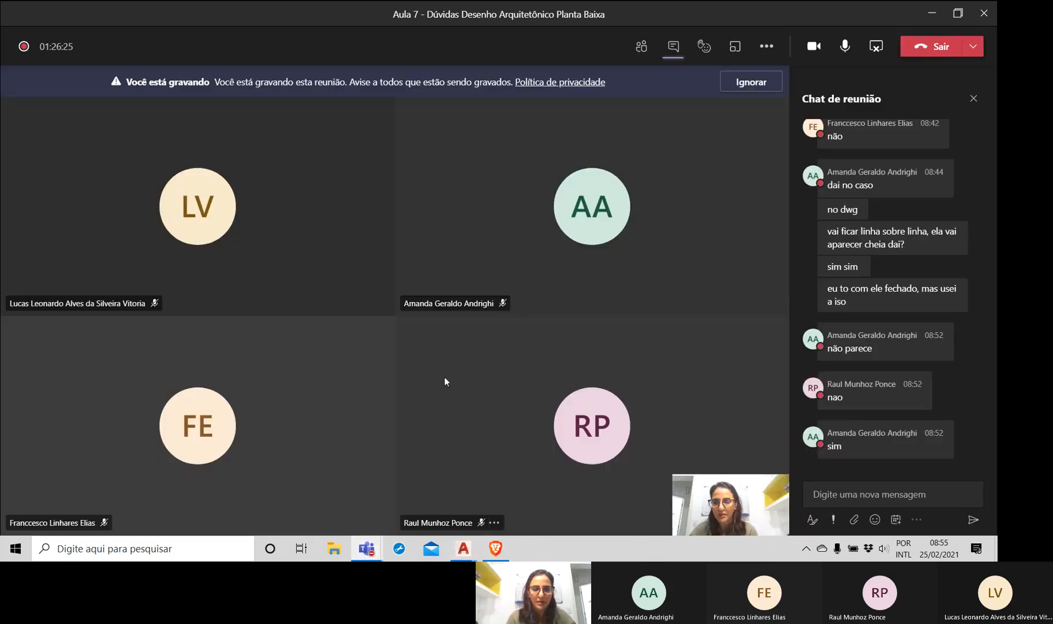
pyautogui.click(867, 62)
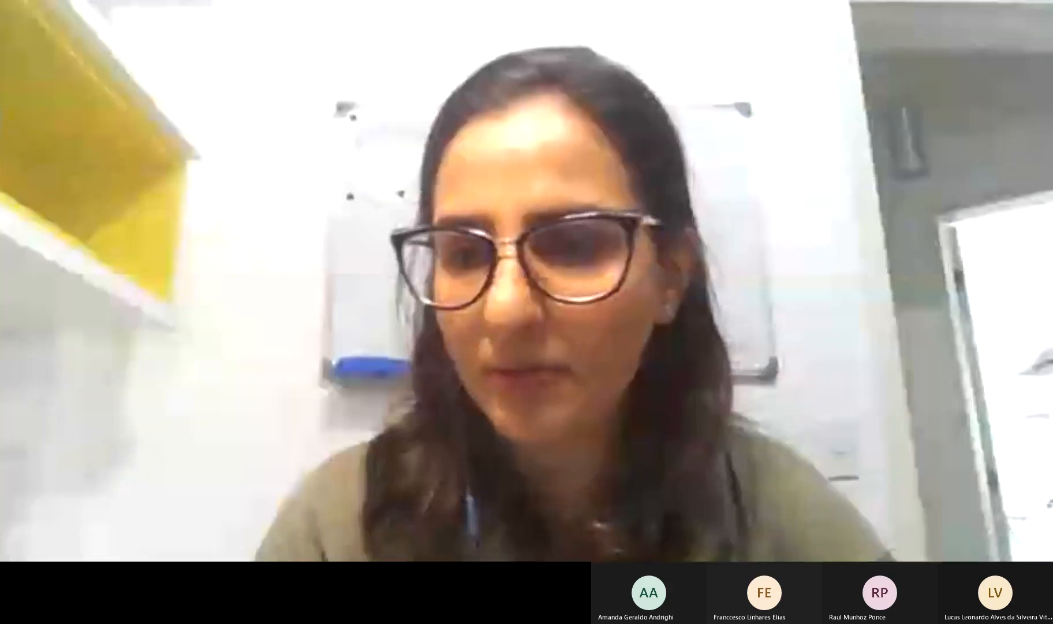
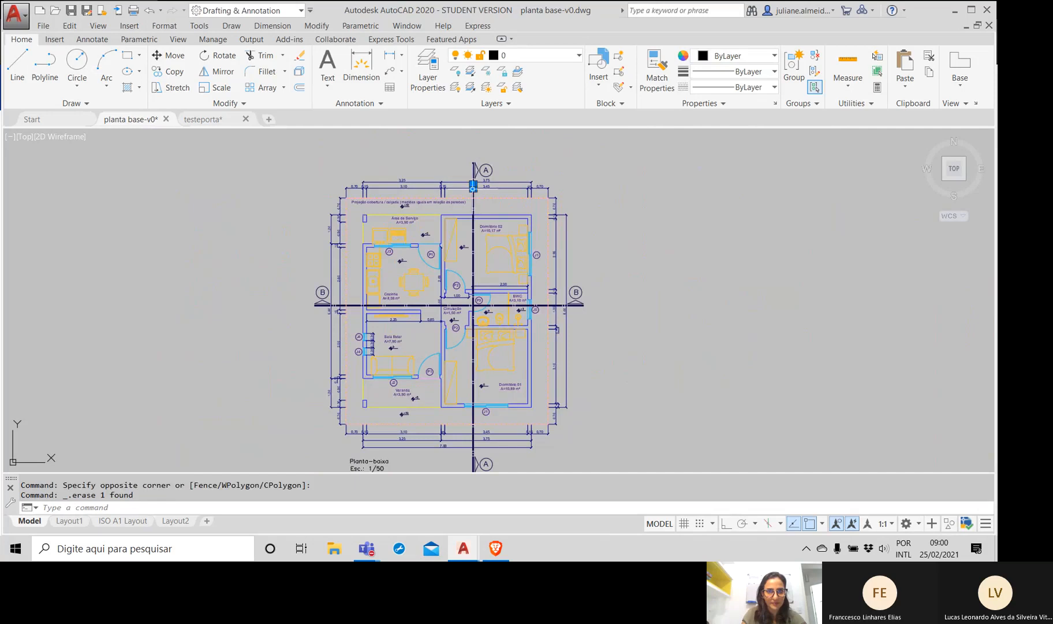
# Step: Turn off the nível layer in the planta base-v0 floor plan and close the layer manager
pyautogui.click(430, 68)
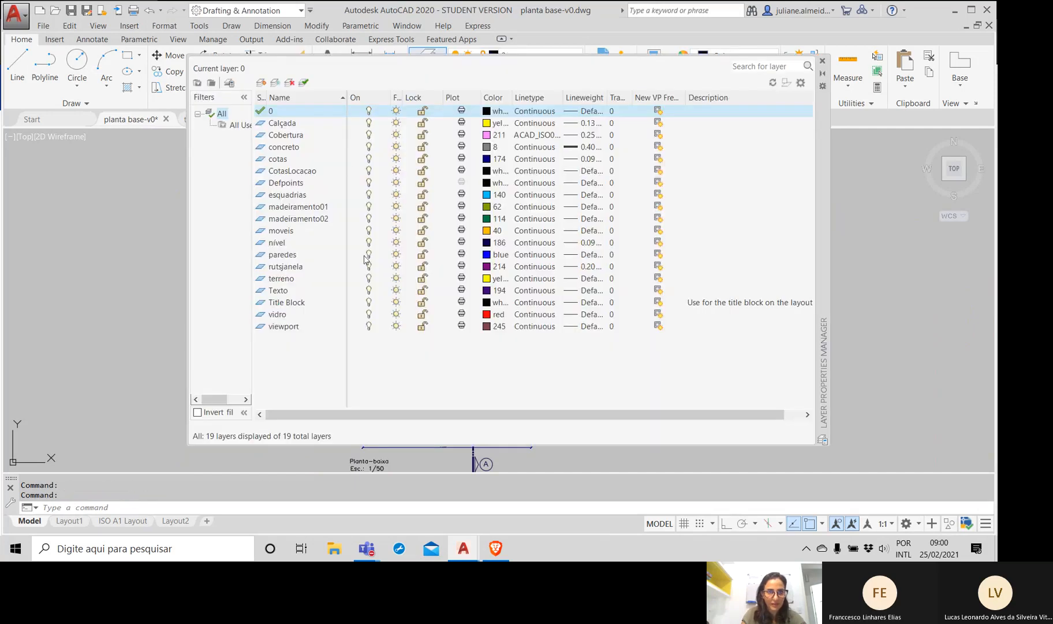
pyautogui.click(369, 243)
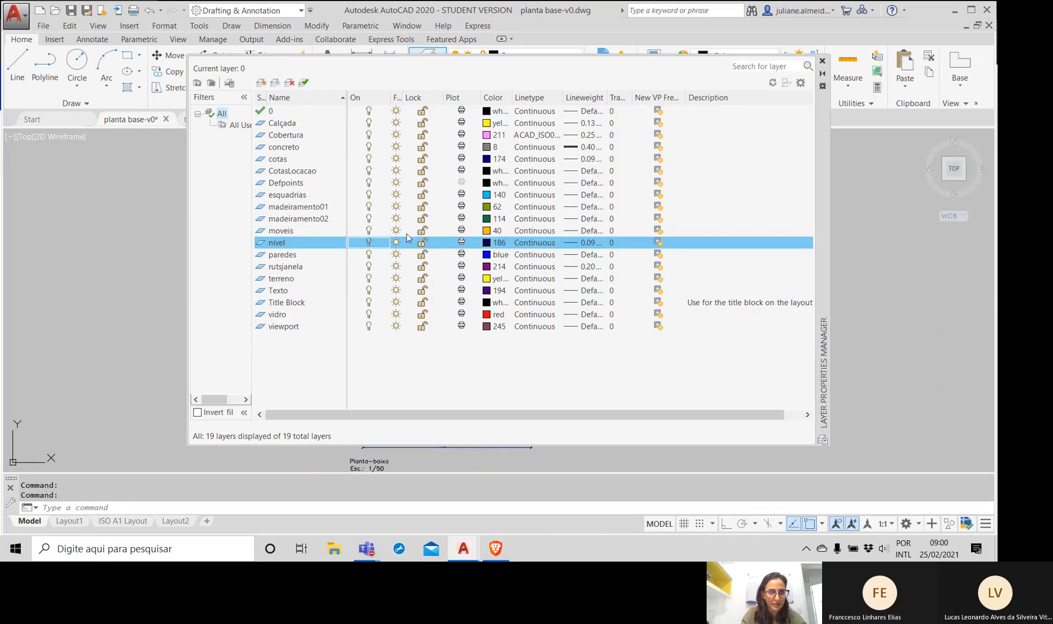
pyautogui.click(823, 61)
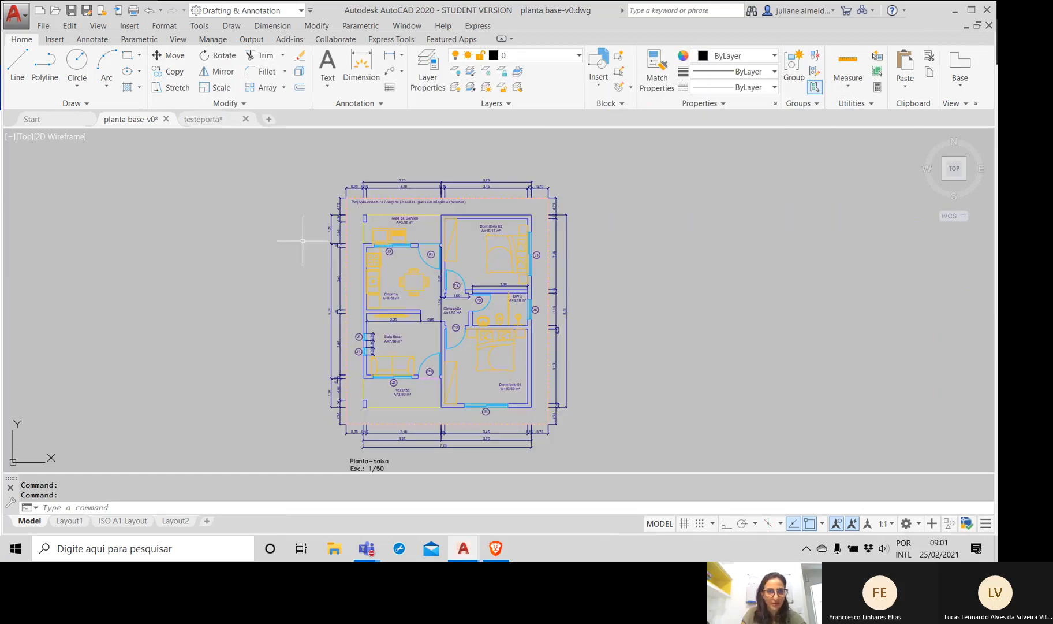
# Step: Select the 2,60 dimension beside the kitchen to identify its layer, and turn off the cotas layer
pyautogui.click(332, 267)
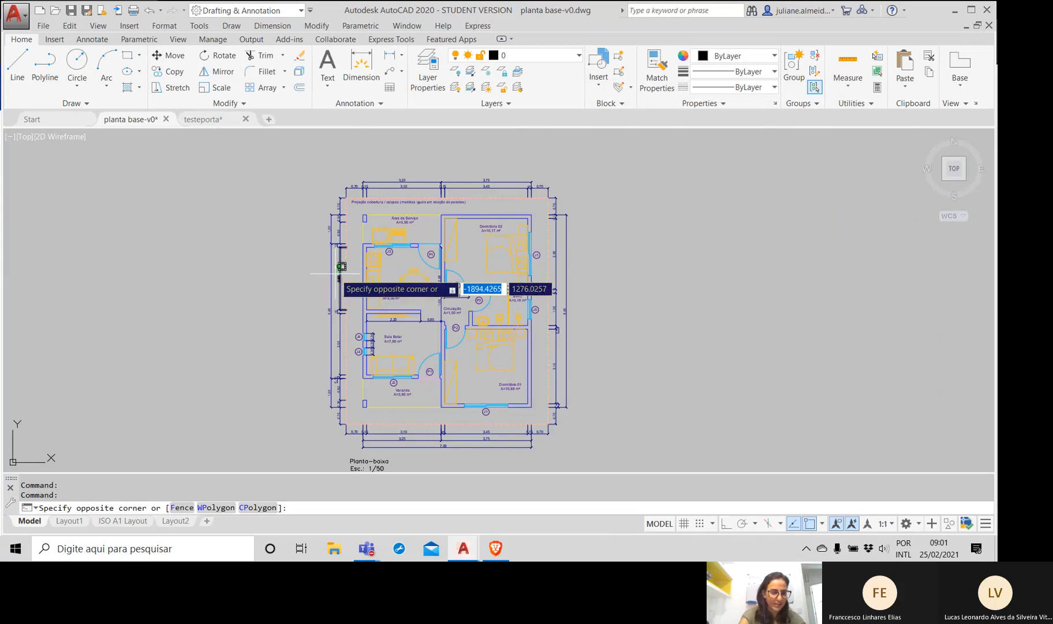
pyautogui.press('Escape')
pyautogui.scroll(5, 333, 274)
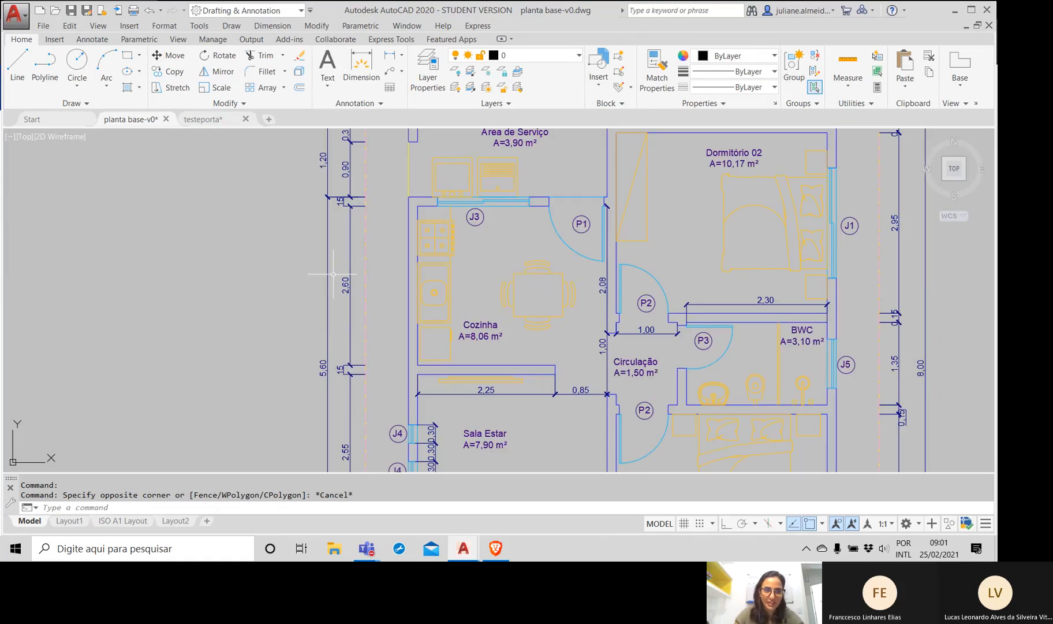
pyautogui.click(356, 316)
pyautogui.click(334, 321)
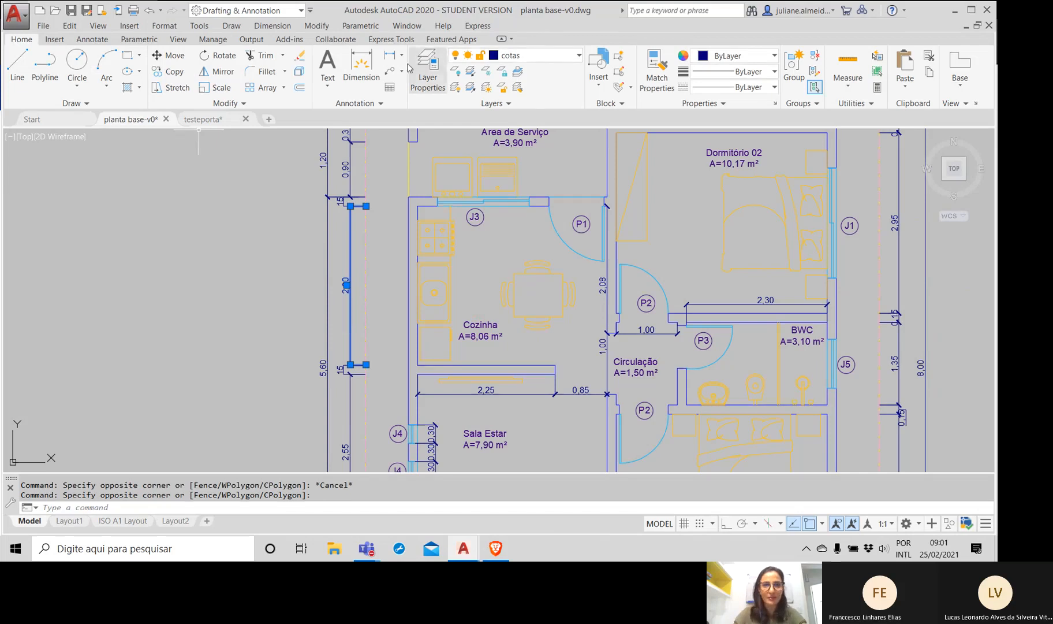
pyautogui.click(567, 57)
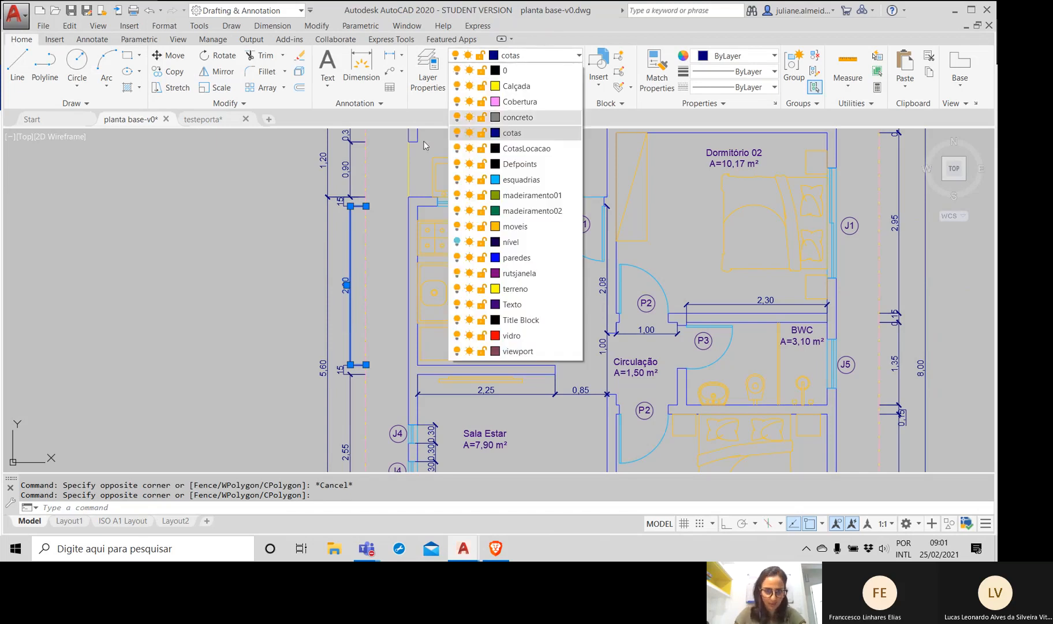
pyautogui.click(457, 133)
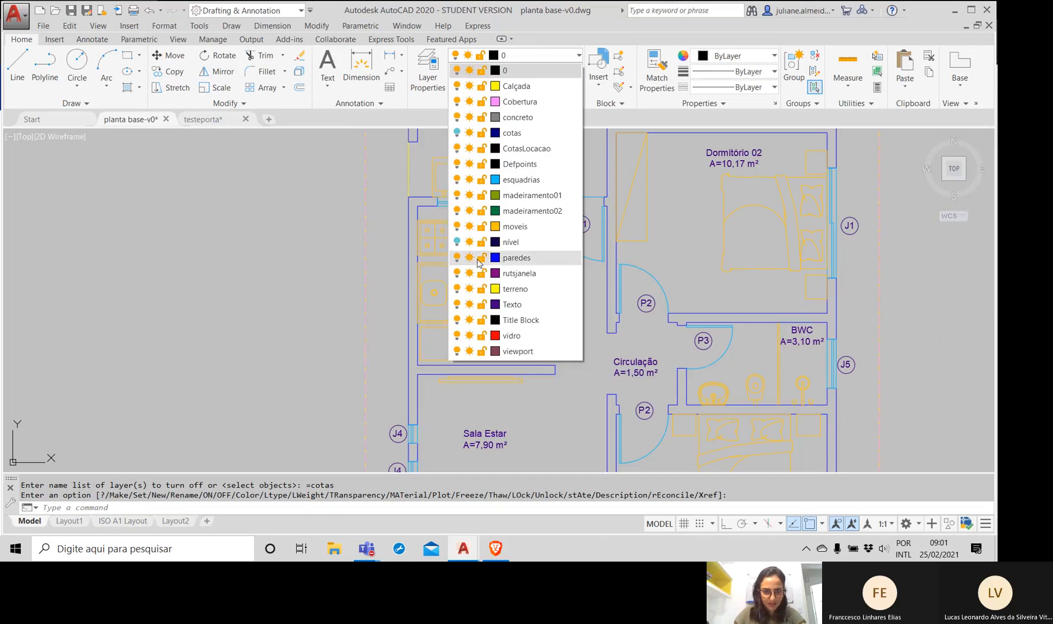
# Step: Turn off the Texto layer that holds the room names and door tags, and close the layer manager
pyautogui.scroll(-4, 481, 248)
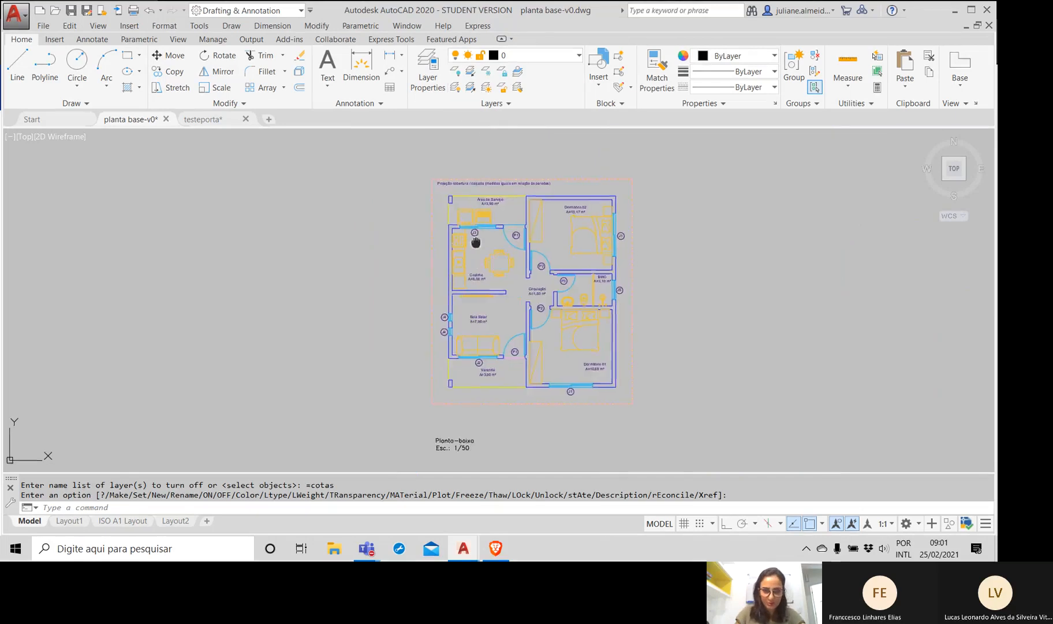
pyautogui.moveTo(508, 270); pyautogui.dragTo(425, 241, button='middle')
pyautogui.scroll(5, 486, 256)
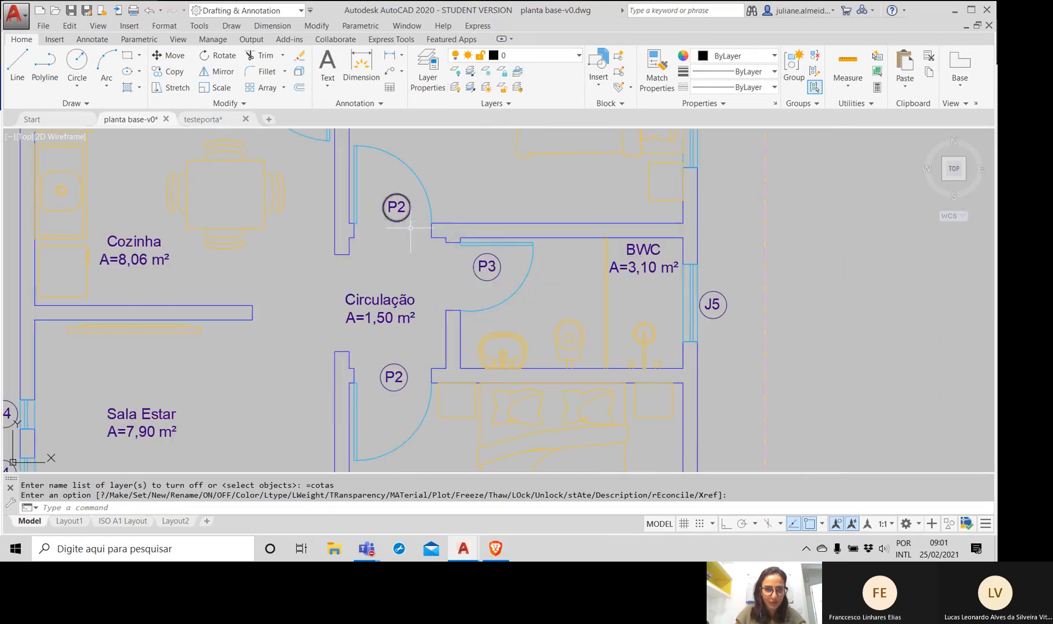
pyautogui.moveTo(375, 188); pyautogui.dragTo(421, 228)
pyautogui.click(421, 72)
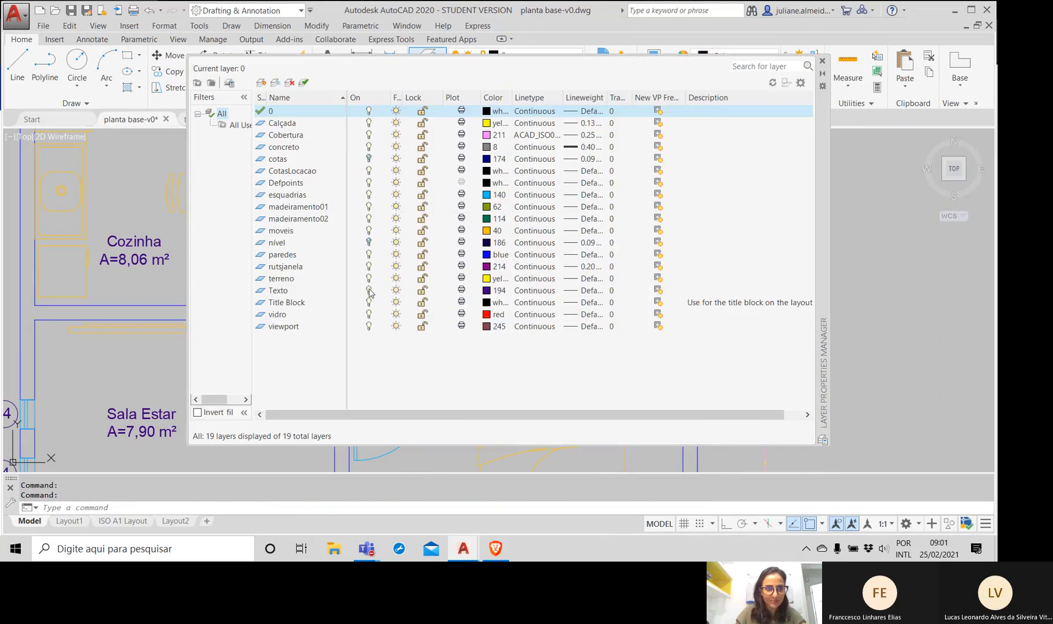
pyautogui.click(370, 295)
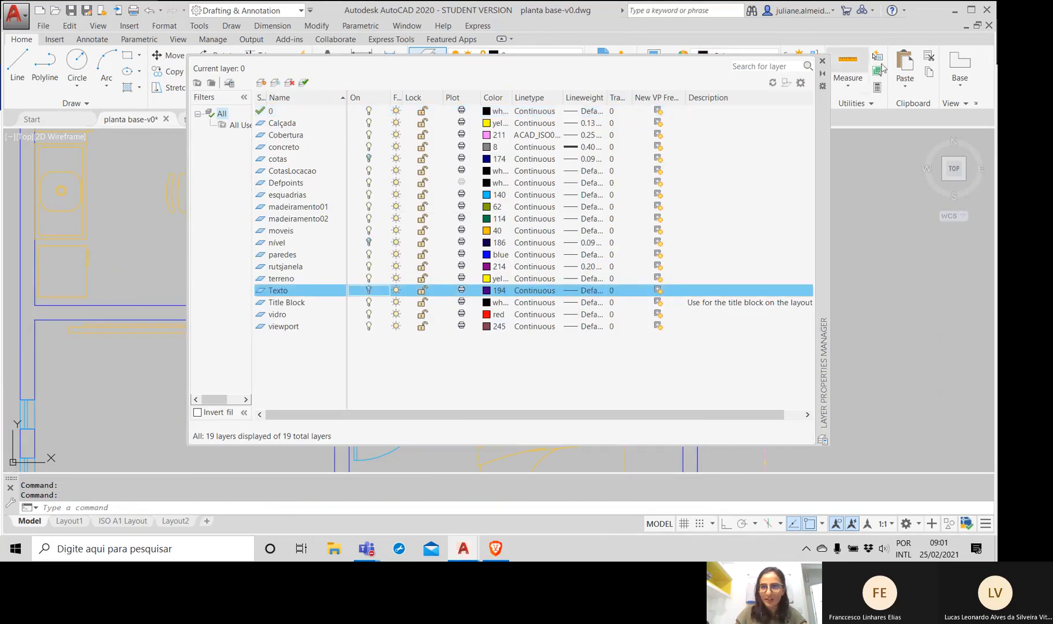
pyautogui.click(823, 61)
pyautogui.scroll(-7, 463, 238)
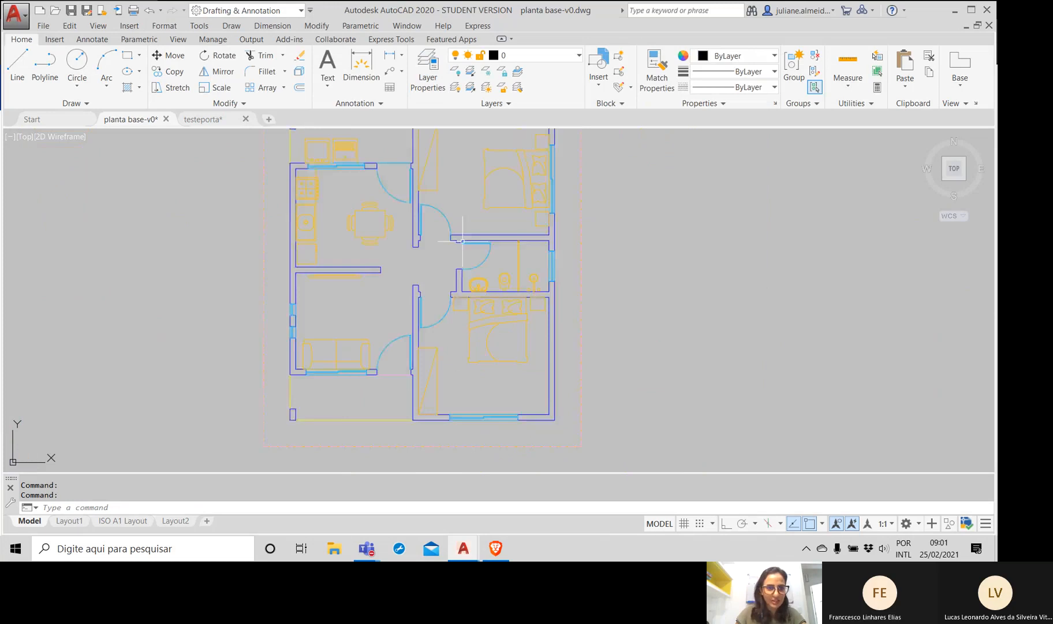
# Step: Examine the floor plan's walls, doors, windows, furniture and roof projection, including the front porch corner up close
pyautogui.moveTo(410, 237); pyautogui.dragTo(385, 232, button='middle')
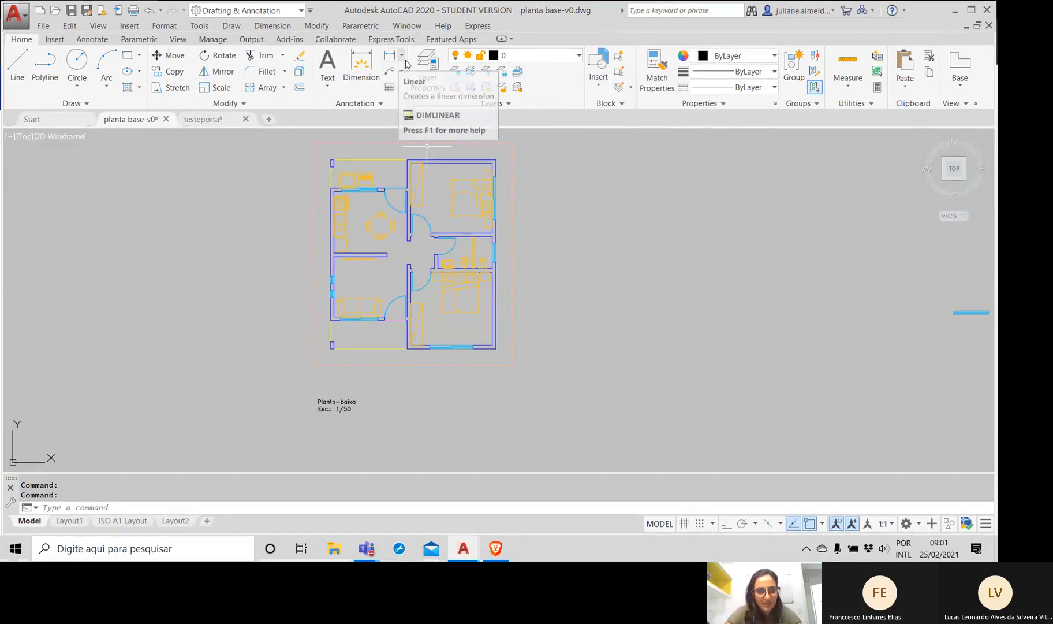
pyautogui.scroll(2, 394, 205)
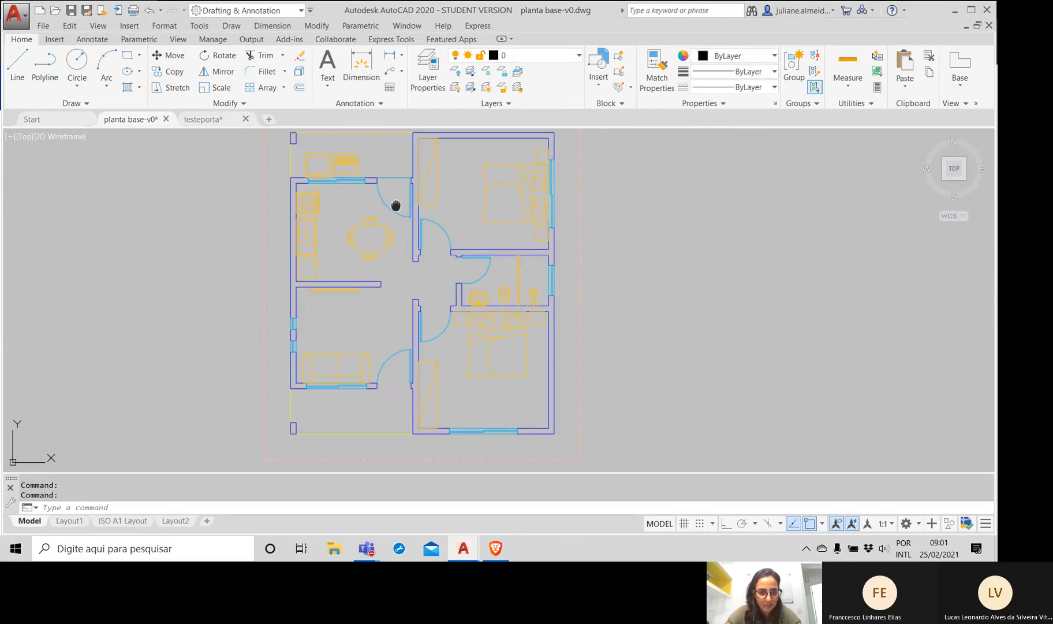
pyautogui.moveTo(395, 205)
pyautogui.mouseDown(button='middle')
pyautogui.moveTo(417, 192)
pyautogui.moveTo(406, 222)
pyautogui.mouseUp(button='middle')
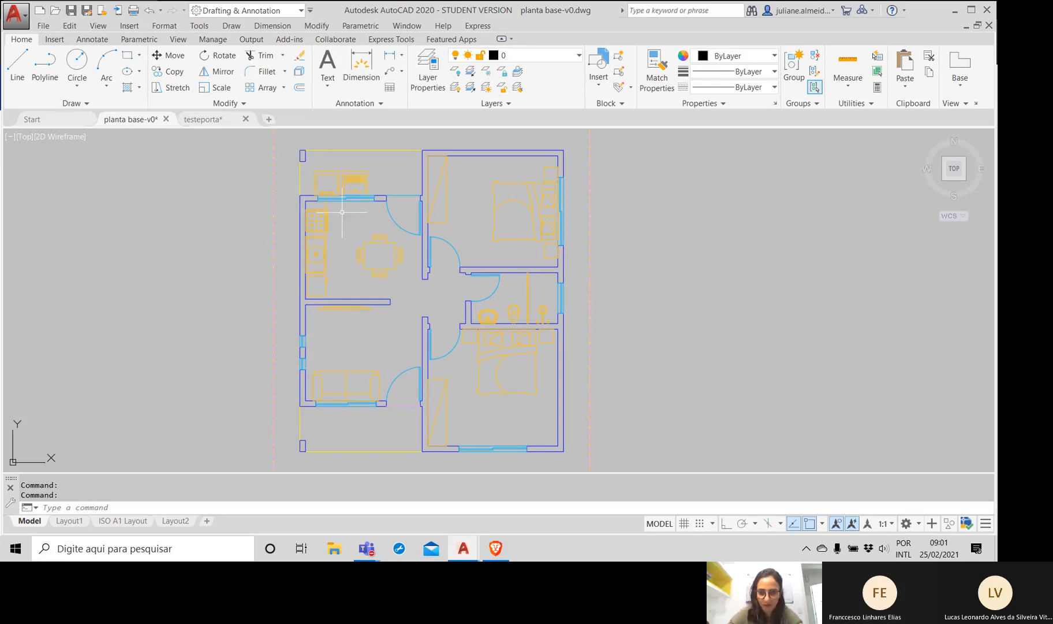
pyautogui.scroll(-2, 347, 202)
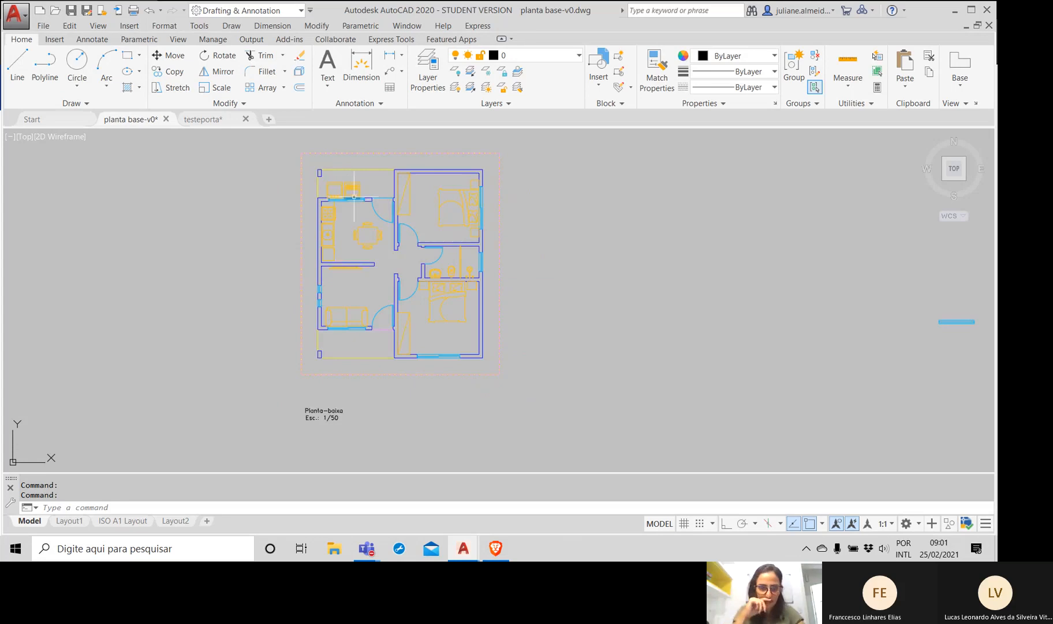
pyautogui.scroll(2, 344, 173)
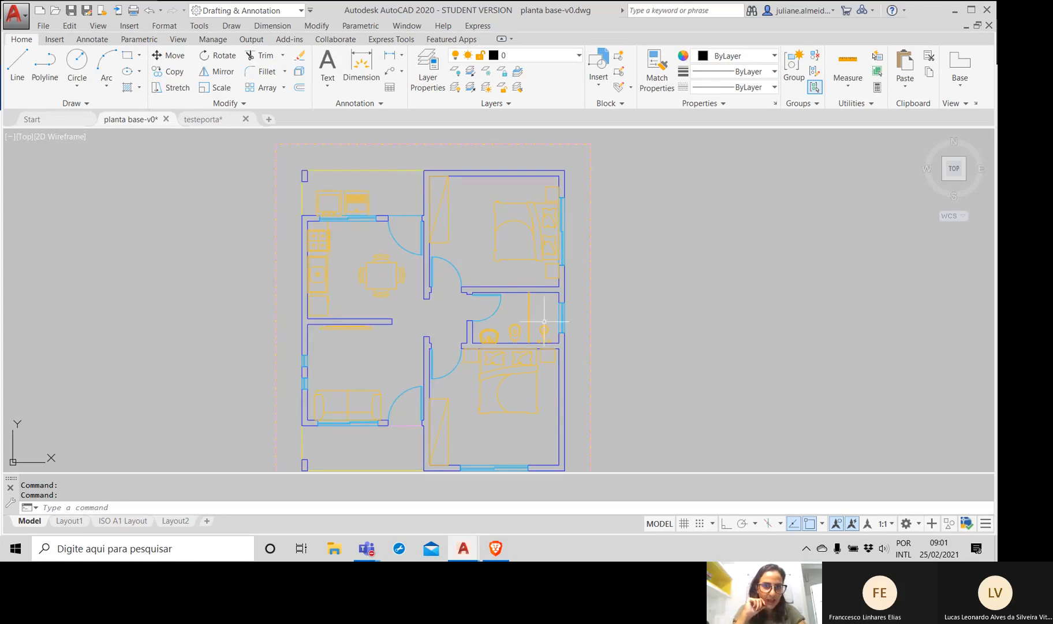
pyautogui.moveTo(461, 405); pyautogui.dragTo(477, 346, button='middle')
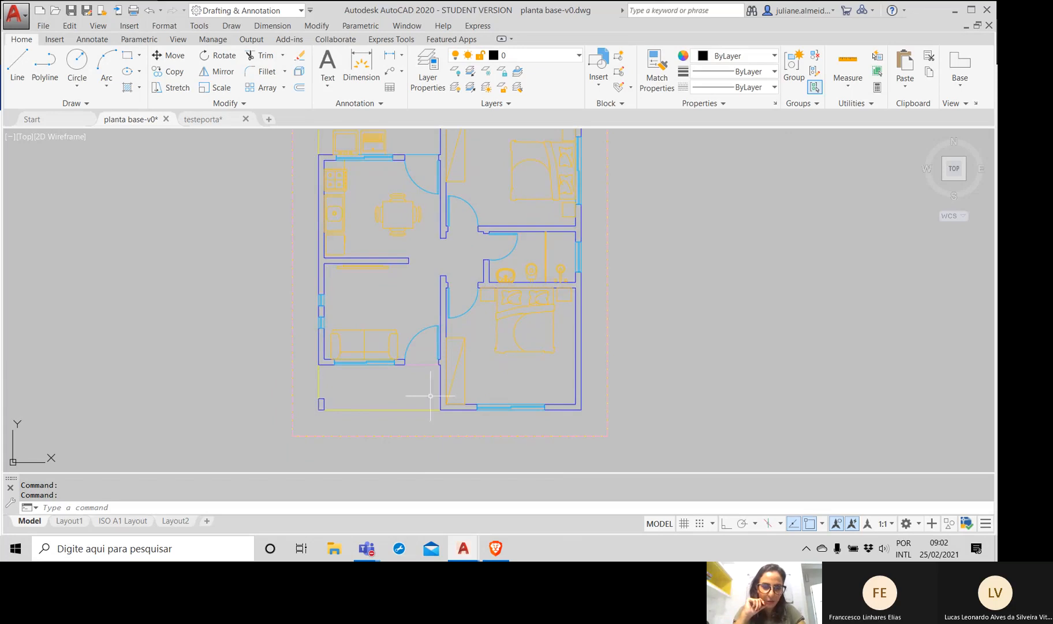
pyautogui.scroll(5, 310, 381)
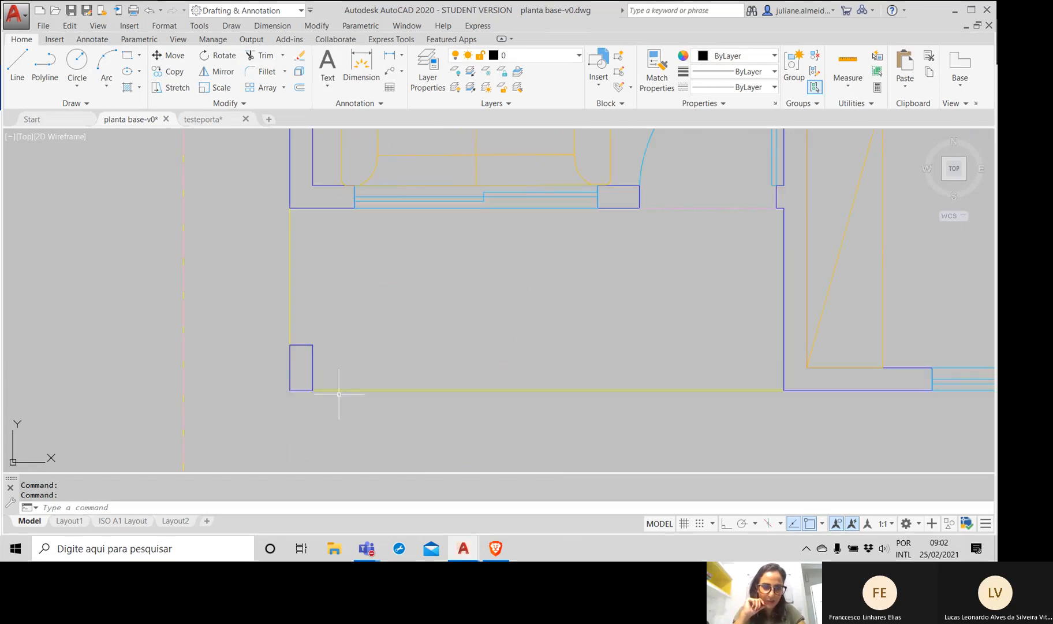
pyautogui.scroll(-5, 438, 254)
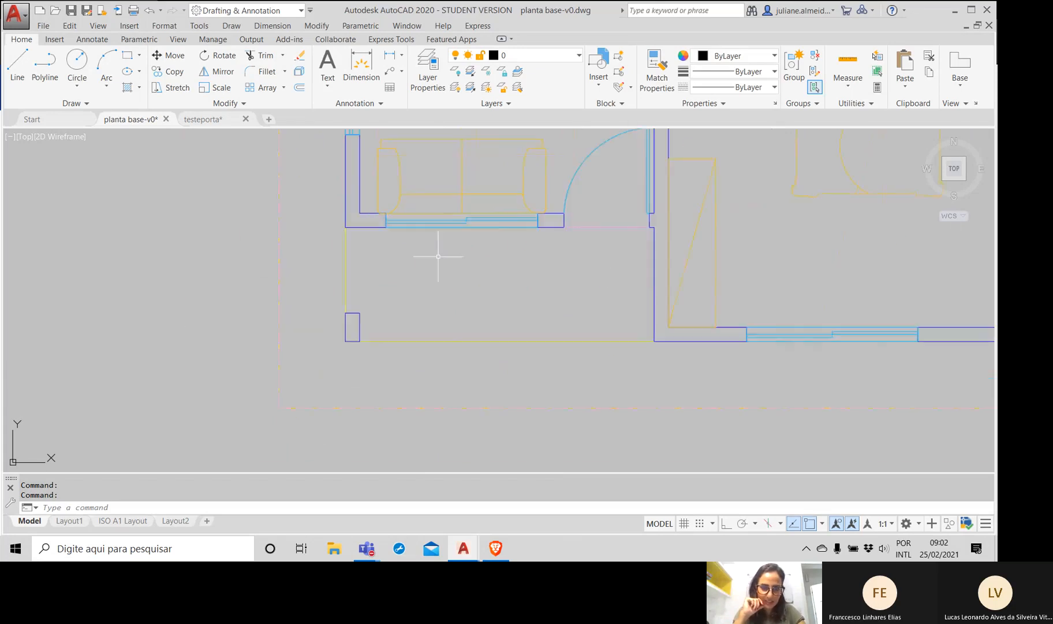
pyautogui.moveTo(448, 235); pyautogui.dragTo(398, 358, button='middle')
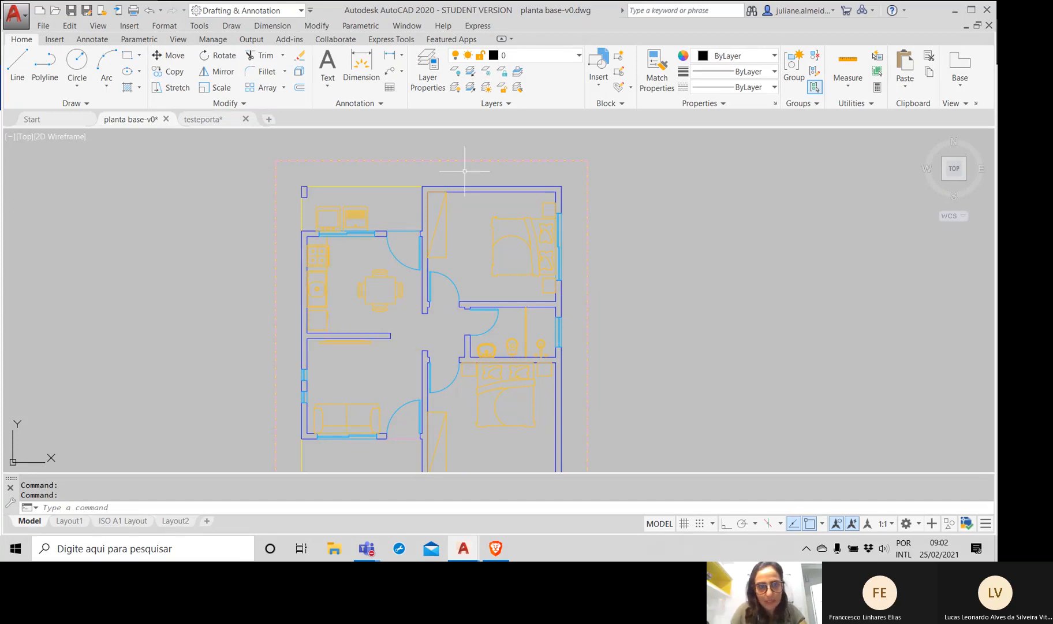
pyautogui.moveTo(388, 306); pyautogui.dragTo(371, 276, button='middle')
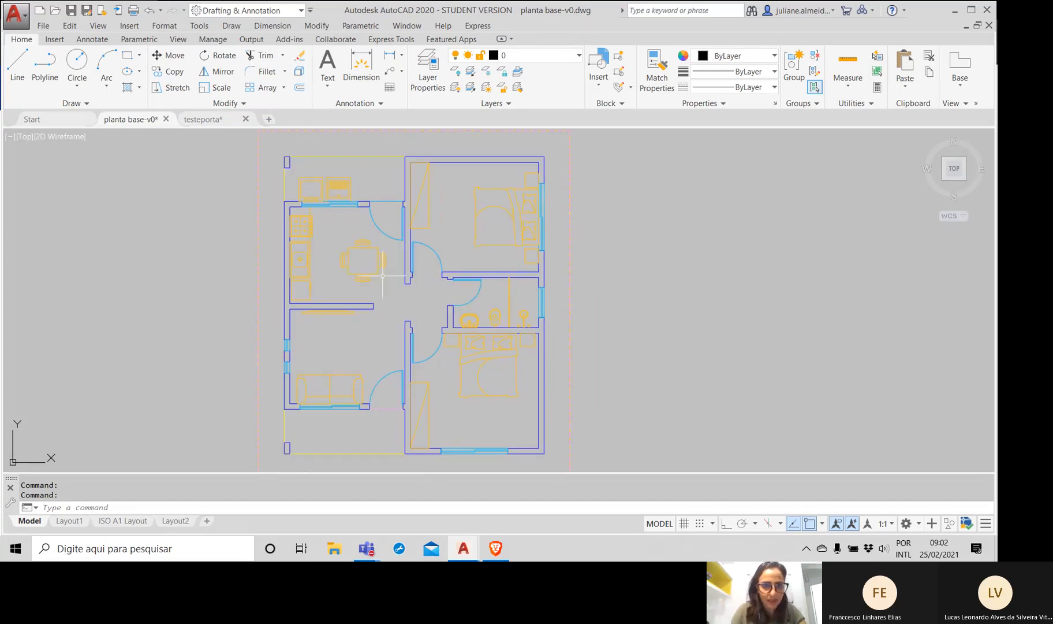
pyautogui.moveTo(481, 287); pyautogui.dragTo(468, 244, button='middle')
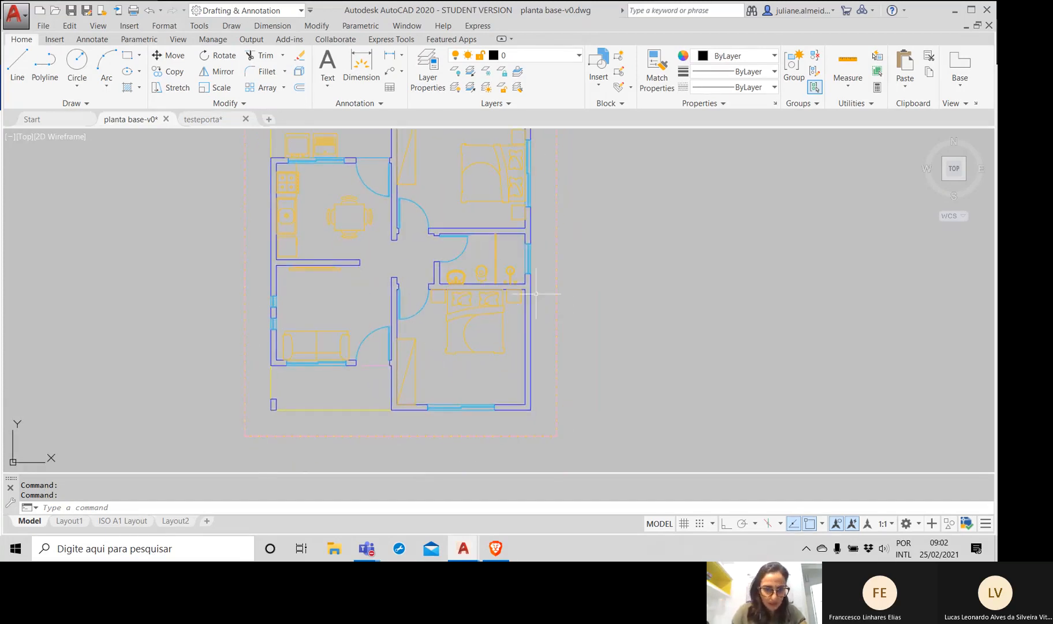
pyautogui.scroll(-2, 426, 260)
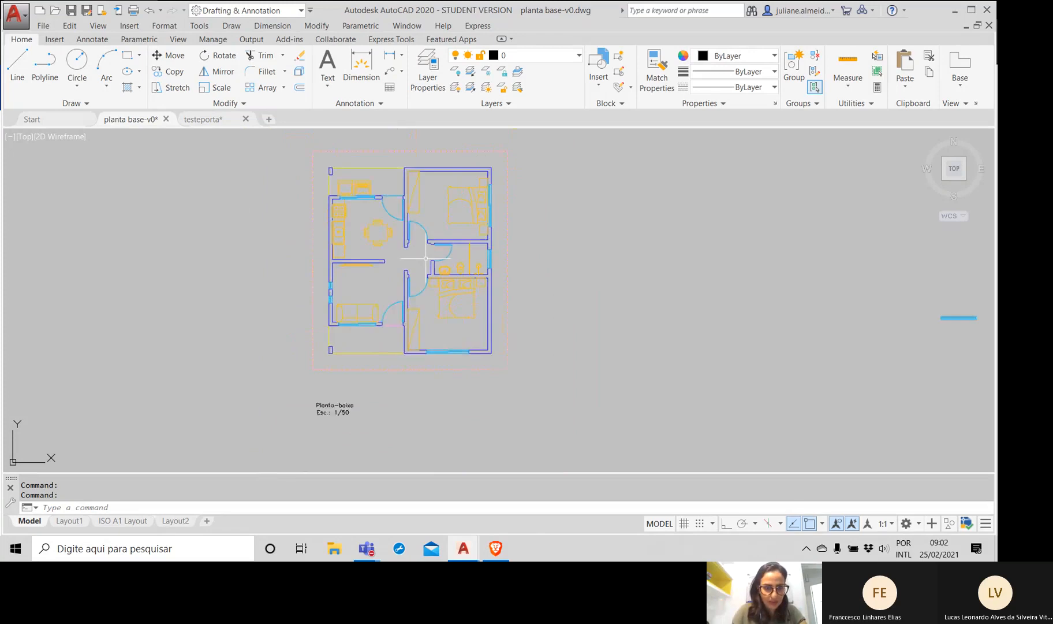
# Step: Draw a rectangle around the house with RECTANG, from the upper-left outer corner to the lower-right outer wall corner
pyautogui.moveTo(426, 261); pyautogui.dragTo(416, 297, button='middle')
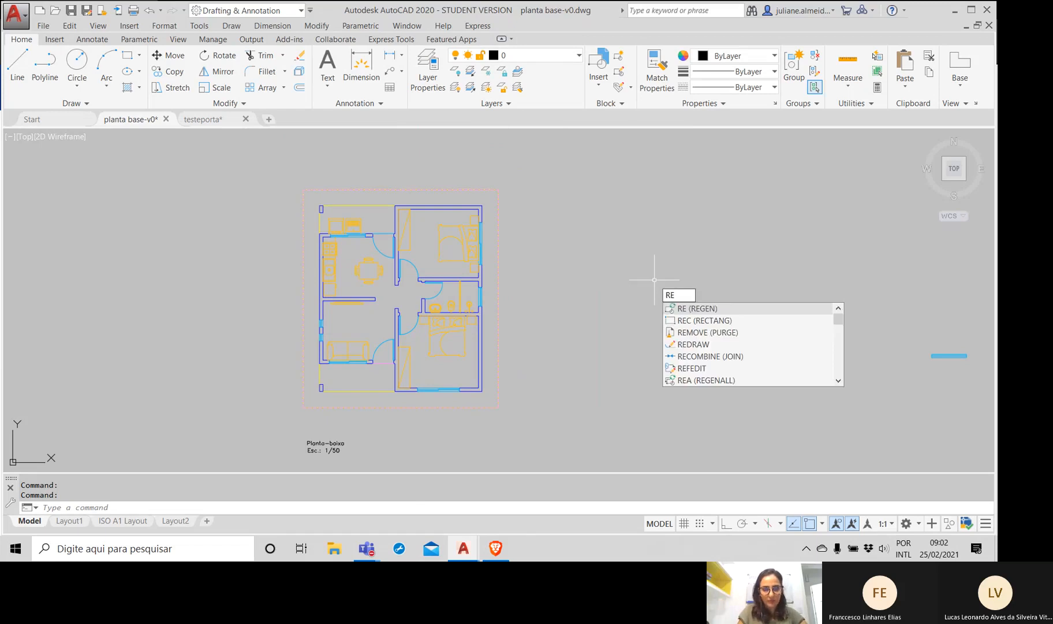
pyautogui.write('c')
pyautogui.press('Return')
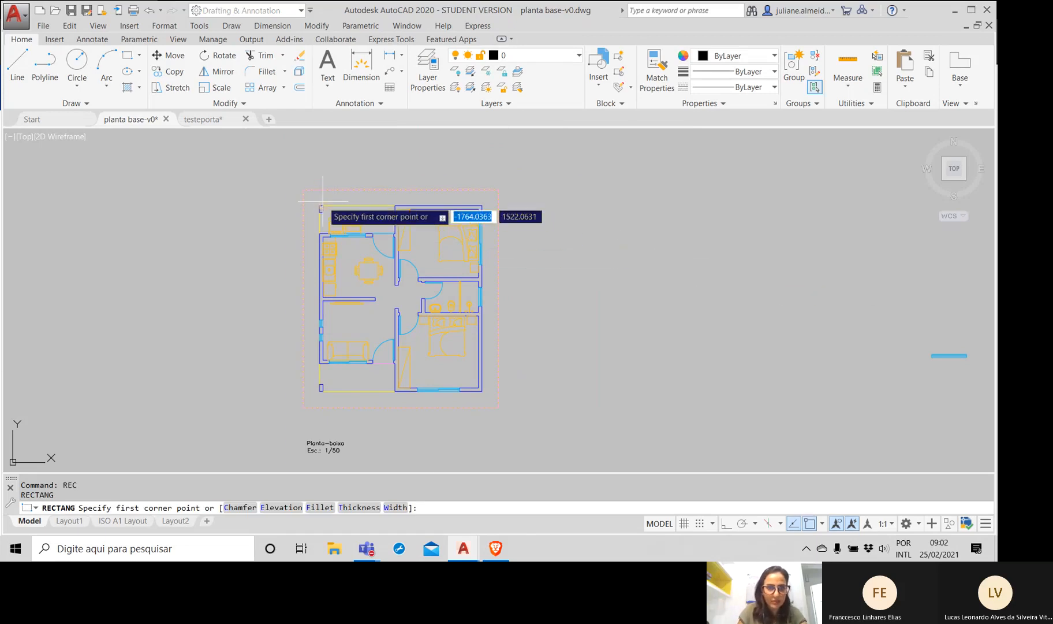
pyautogui.scroll(2, 312, 206)
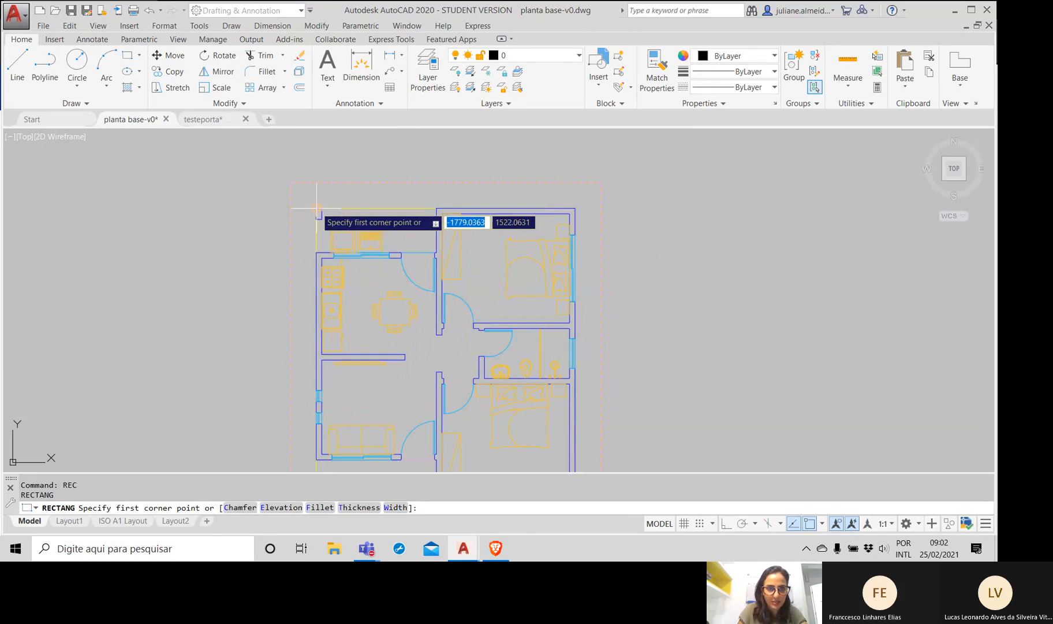
pyautogui.click(317, 206)
pyautogui.scroll(-2, 496, 335)
pyautogui.moveTo(500, 346); pyautogui.dragTo(483, 214, button='middle')
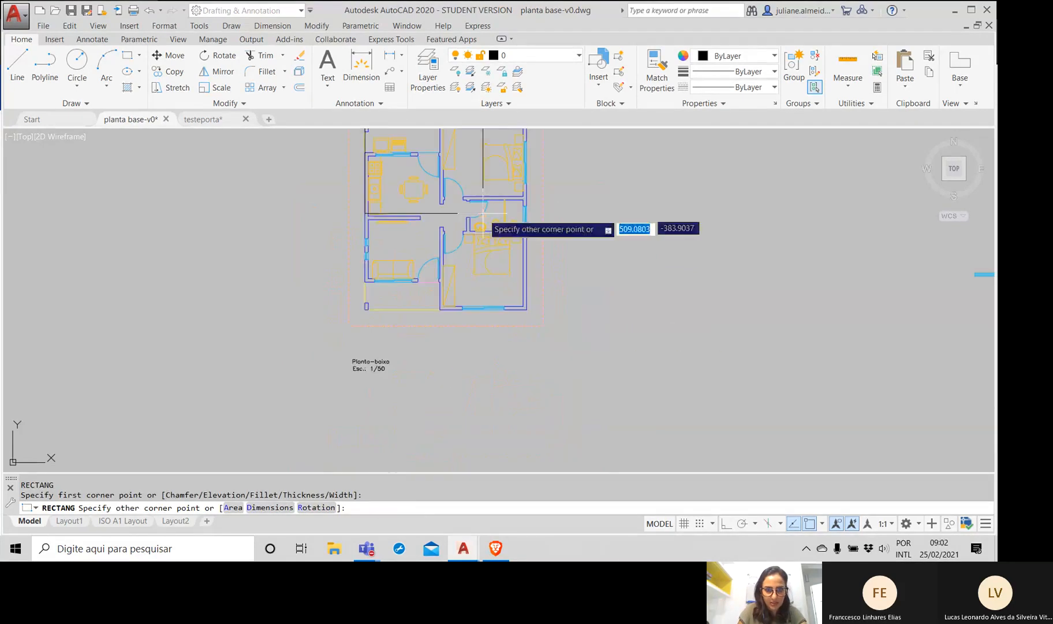
pyautogui.scroll(3, 527, 310)
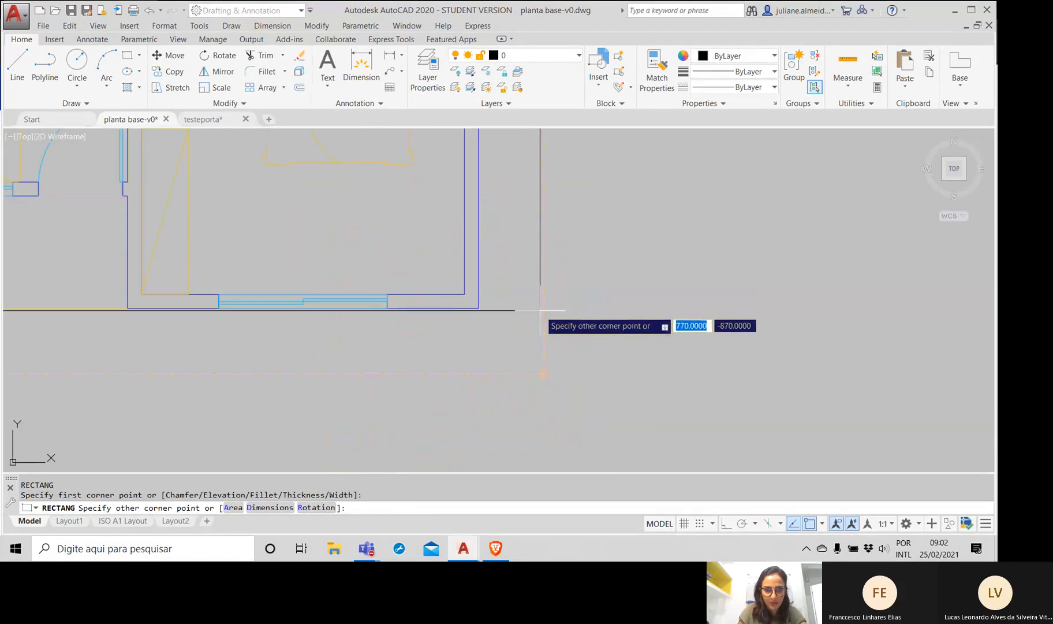
pyautogui.click(479, 308)
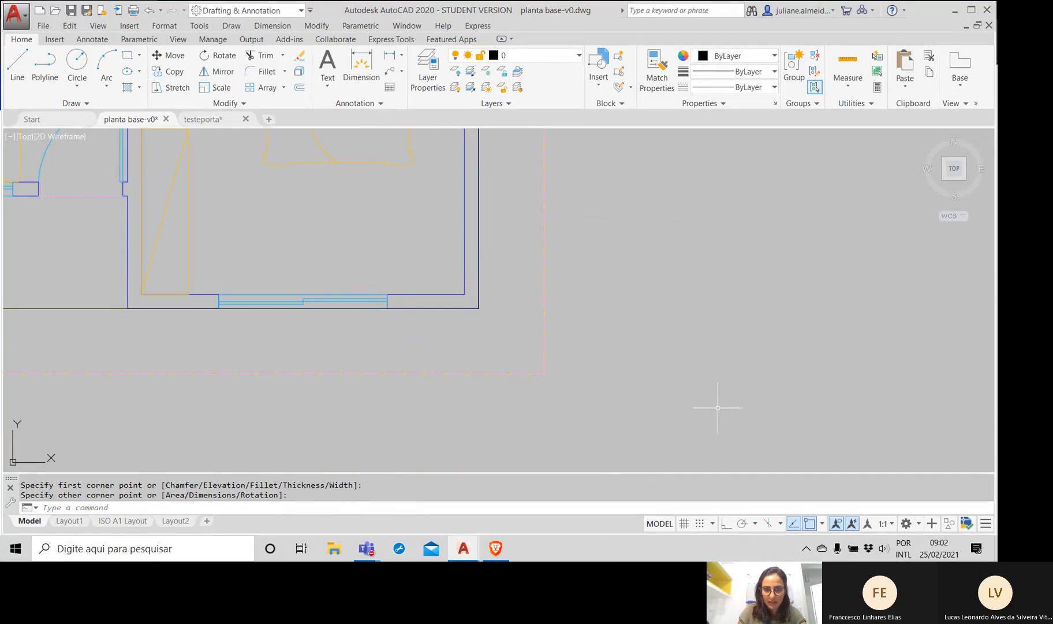
# Step: Offset the house outline rectangle outward by 70 with OFFSET to outline the roof projection, and end the command
pyautogui.scroll(-4, 594, 322)
pyautogui.moveTo(553, 188); pyautogui.dragTo(553, 289, button='middle')
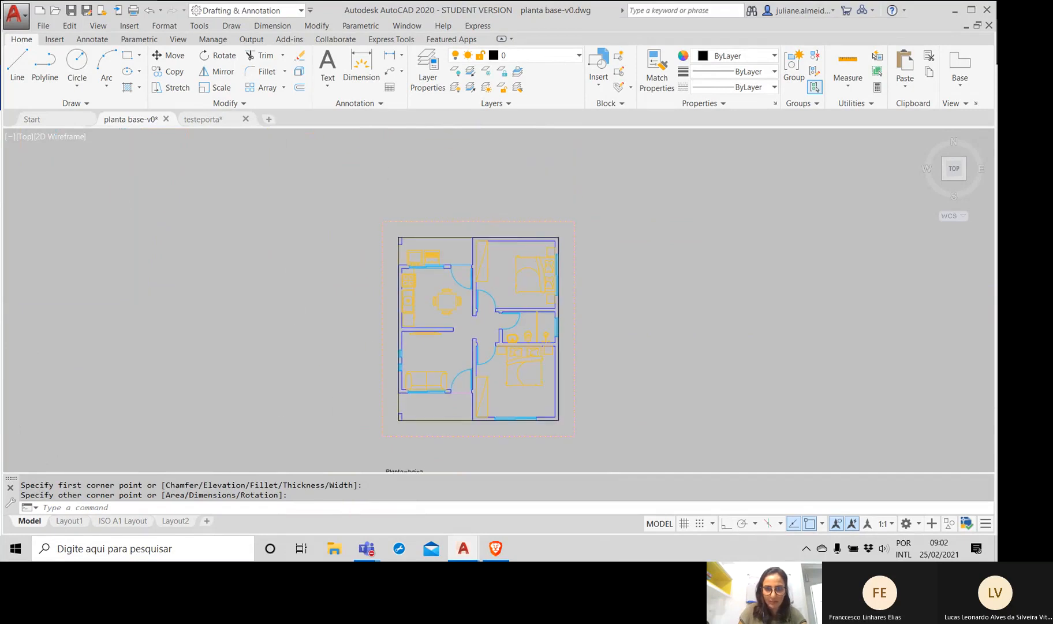
pyautogui.scroll(3, 441, 223)
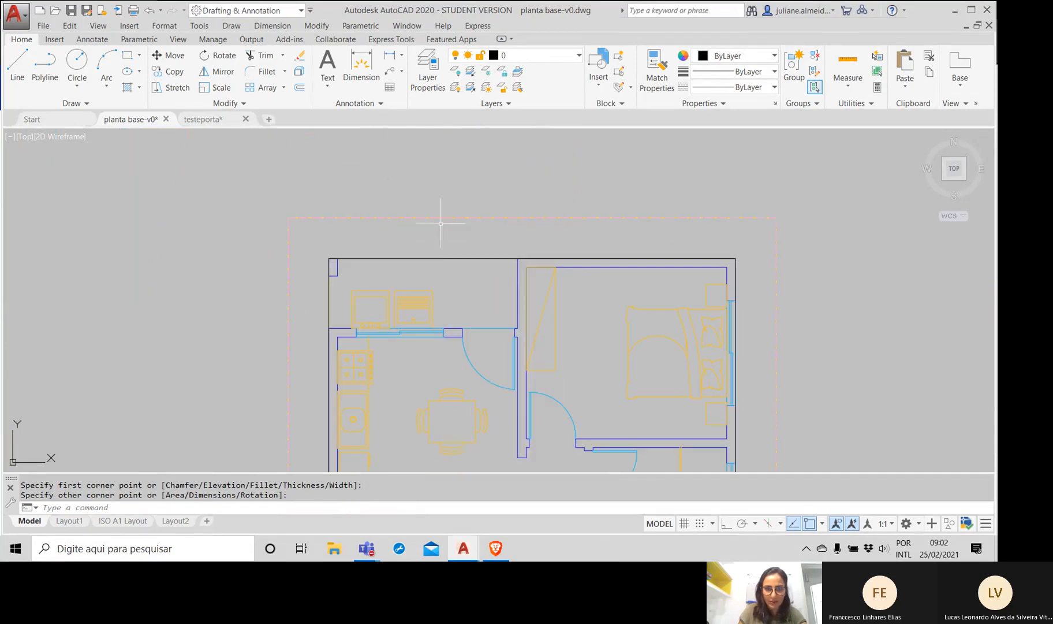
pyautogui.click(430, 258)
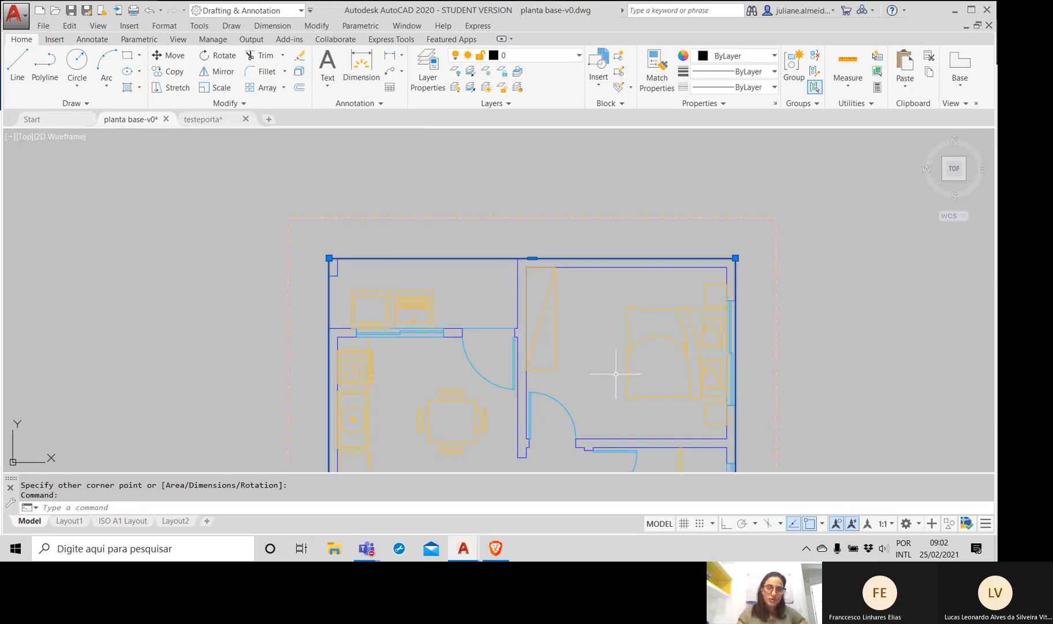
pyautogui.write('offs')
pyautogui.press('BackSpace')
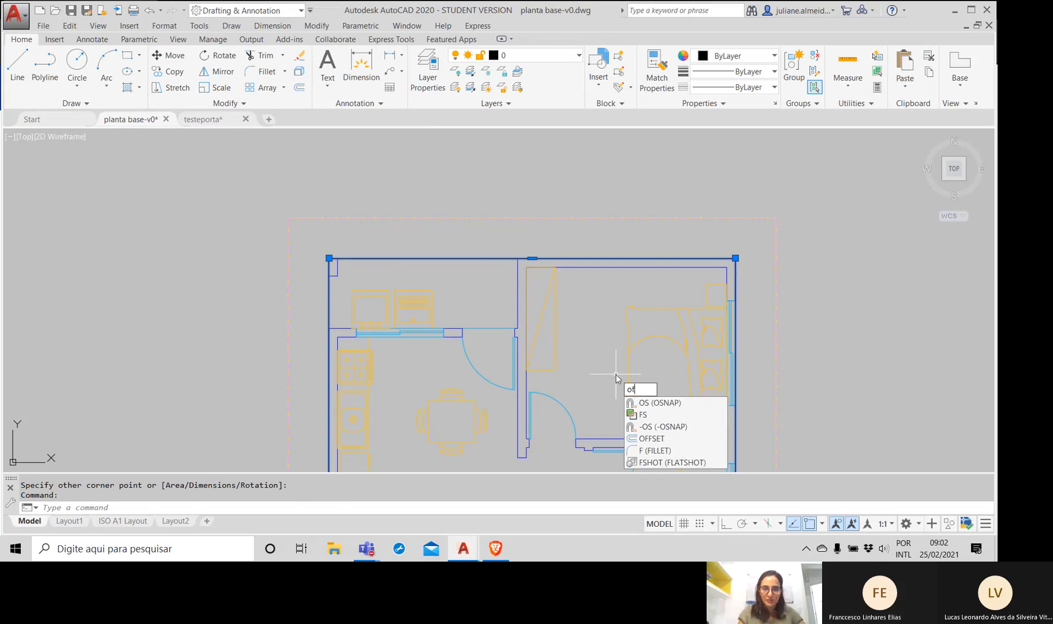
pyautogui.write('fset')
pyautogui.press('Return')
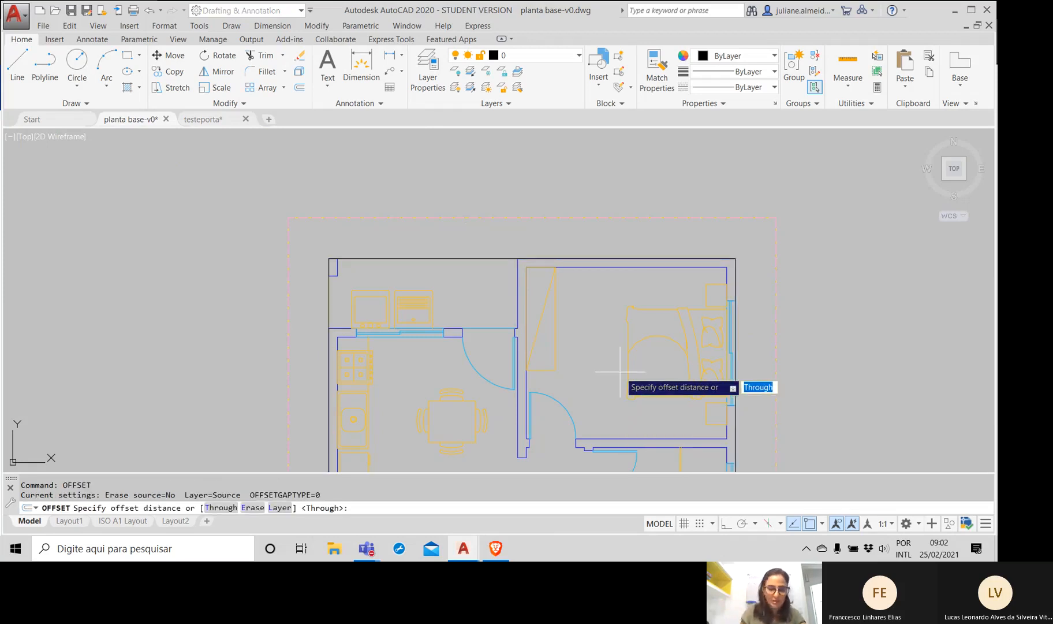
pyautogui.write('7')
pyautogui.press('Return')
pyautogui.click(620, 267)
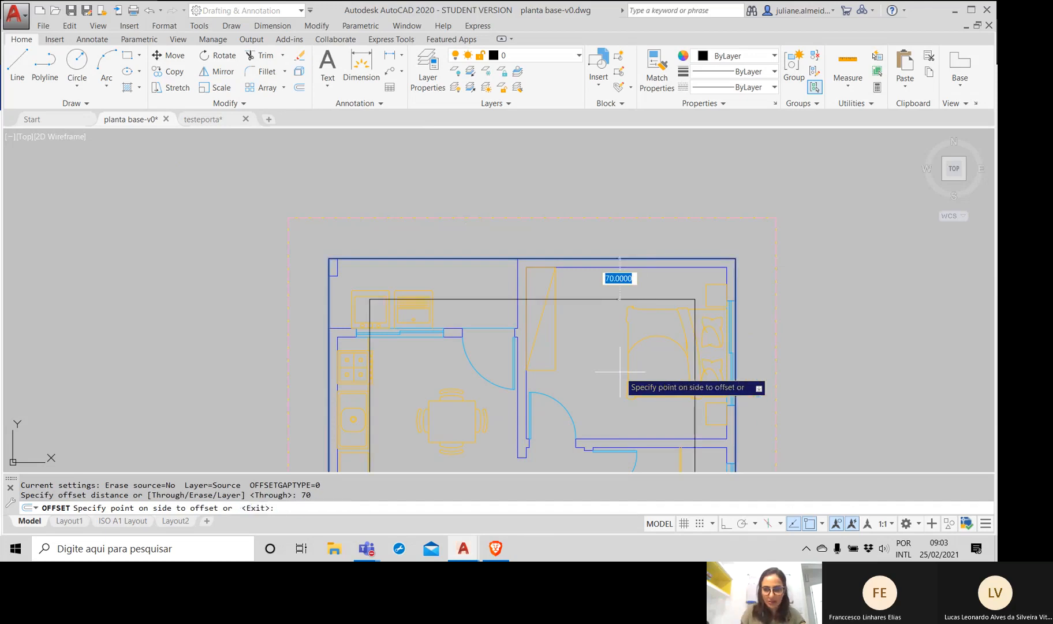
pyautogui.click(703, 181)
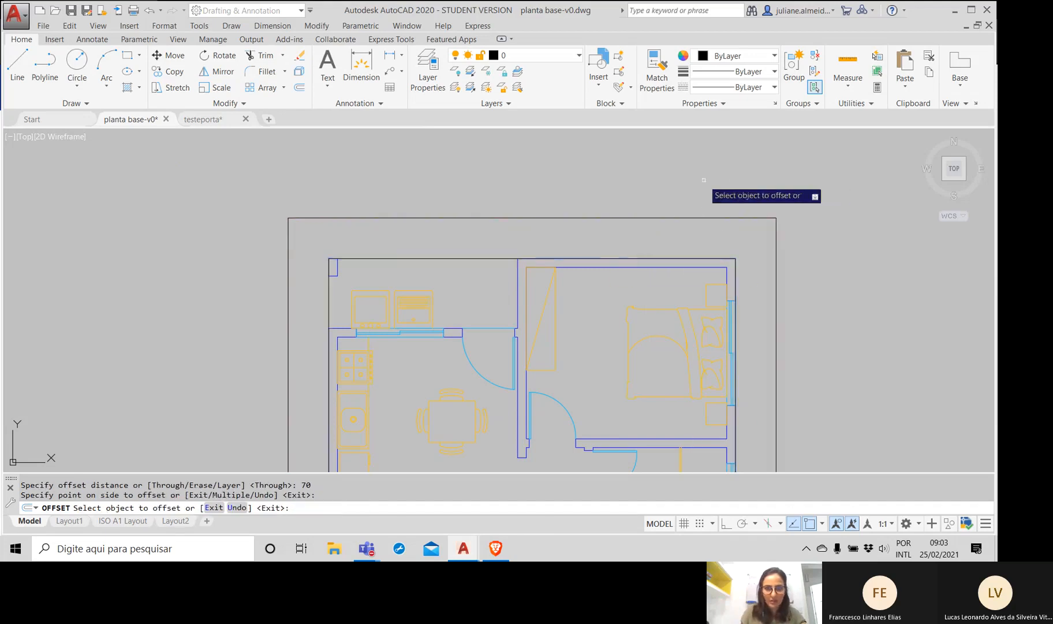
pyautogui.scroll(-2, 602, 346)
pyautogui.moveTo(602, 346); pyautogui.dragTo(498, 162, button='middle')
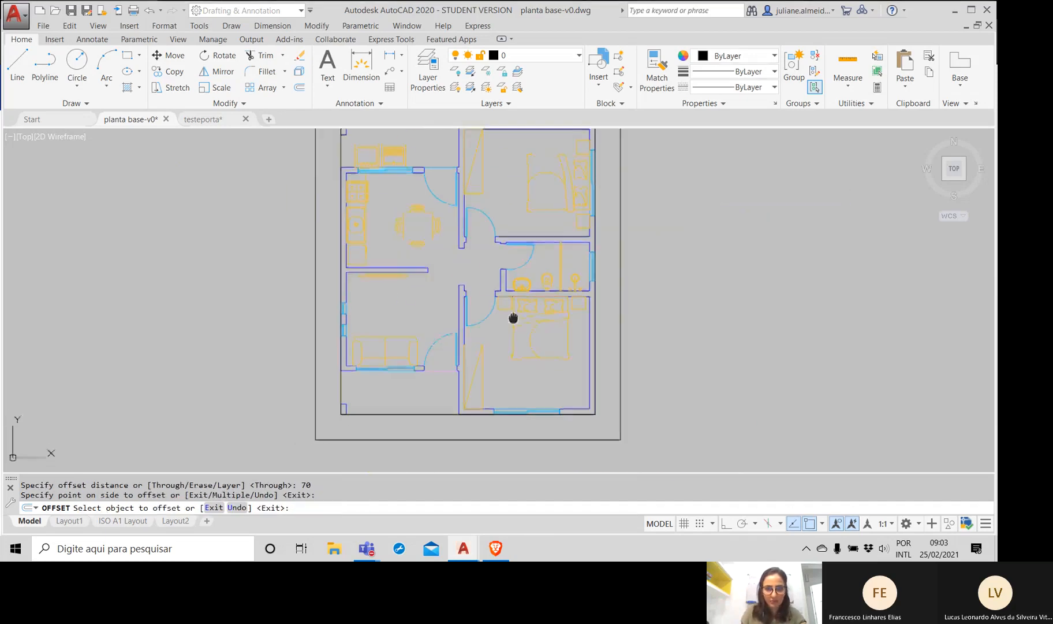
pyautogui.moveTo(512, 315); pyautogui.dragTo(485, 253, button='middle')
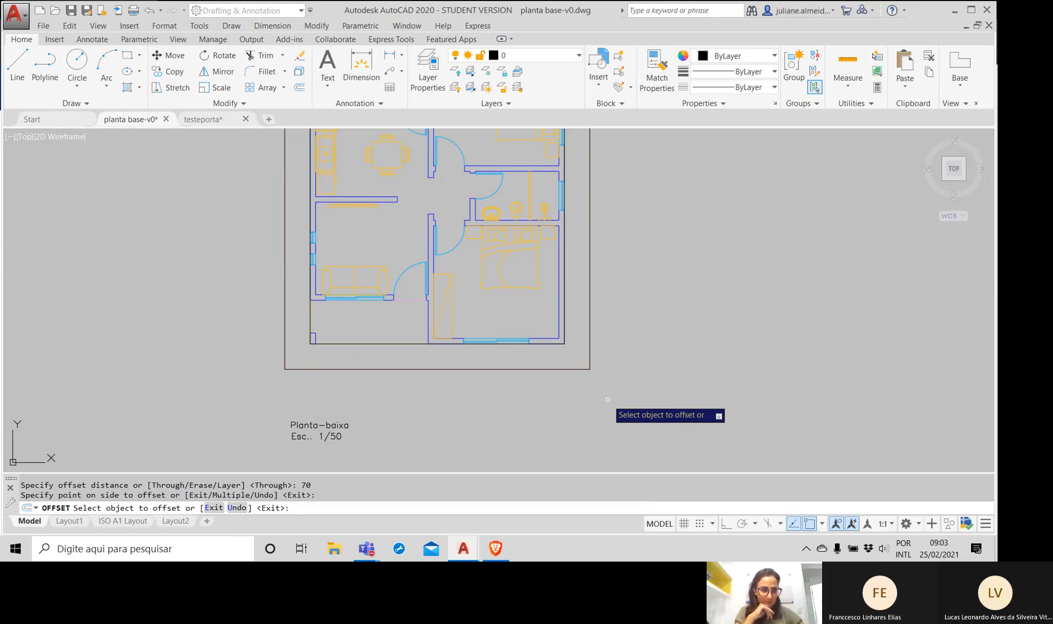
pyautogui.press('Escape')
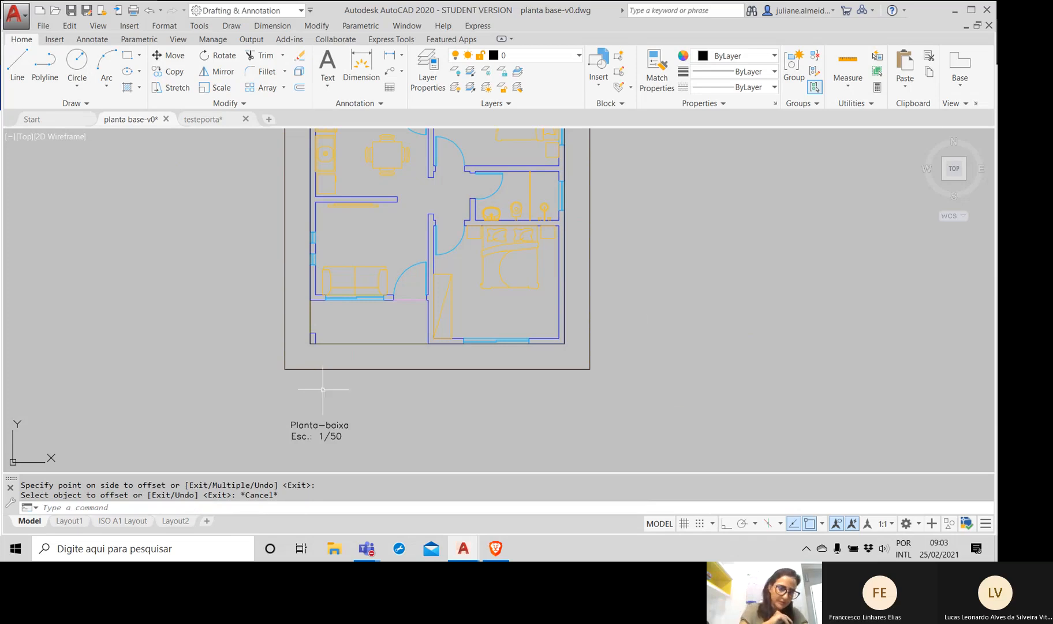
# Step: Erase the rectangle along the outer walls and its offset copy along the roof projection
pyautogui.click(341, 343)
pyautogui.press('Delete')
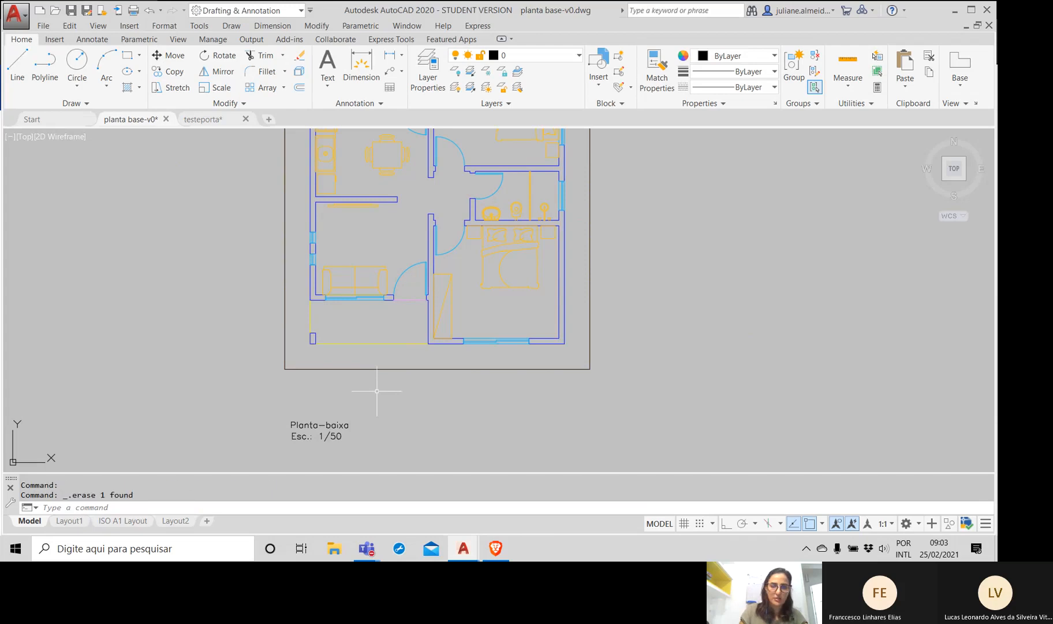
pyautogui.click(336, 369)
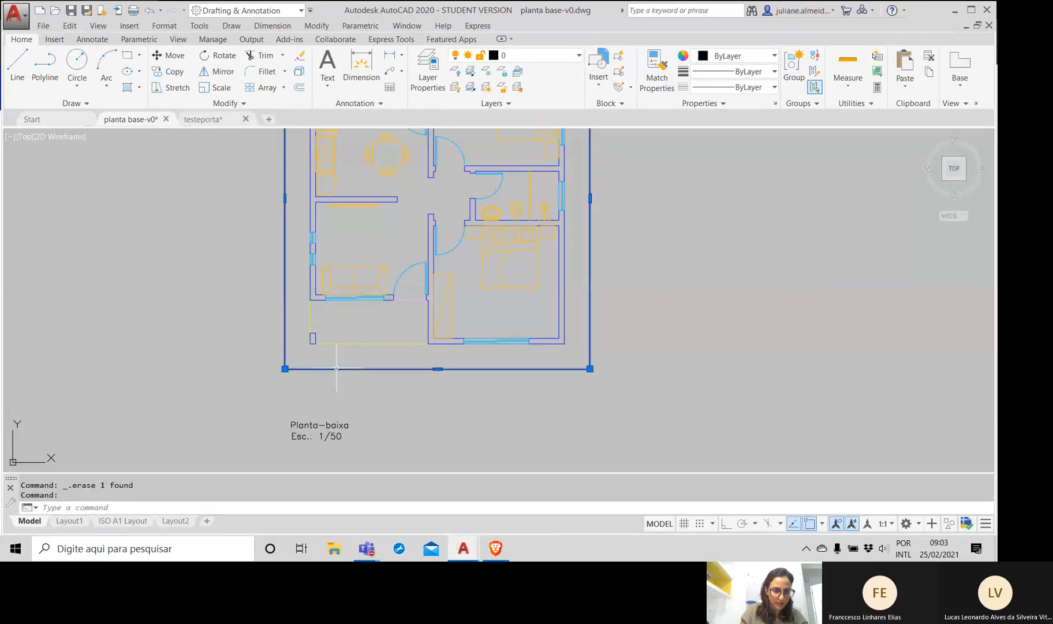
pyautogui.press('Delete')
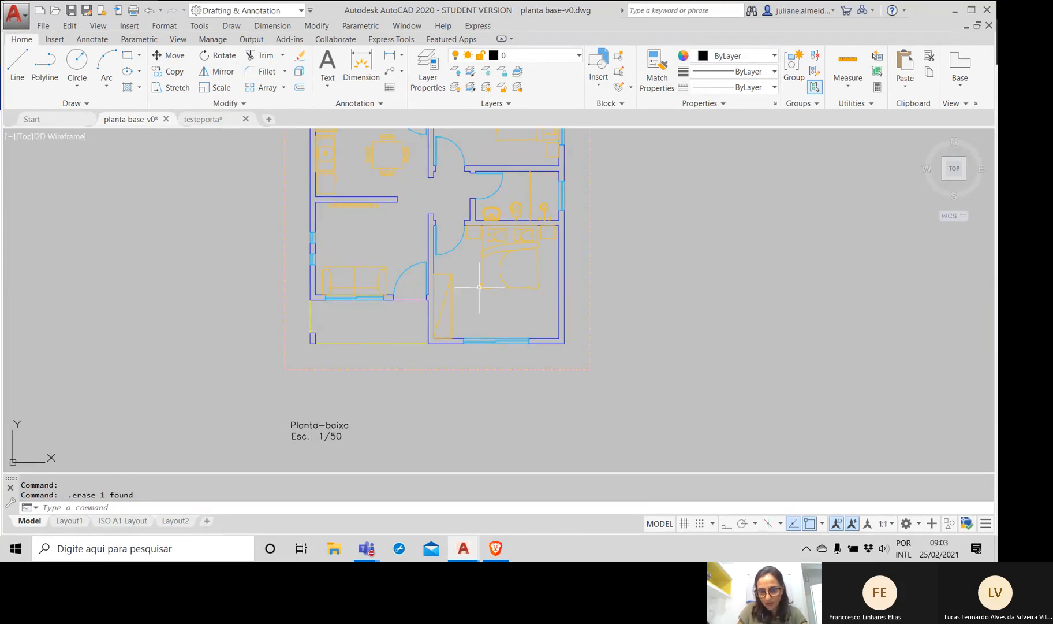
pyautogui.moveTo(480, 287); pyautogui.dragTo(465, 355, button='middle')
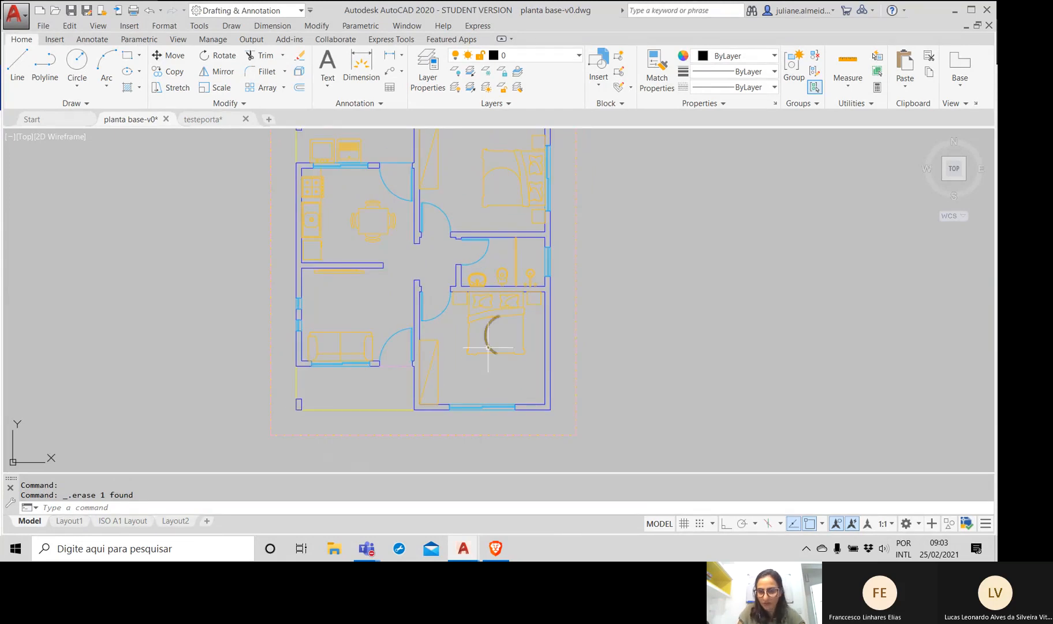
pyautogui.scroll(-2, 557, 341)
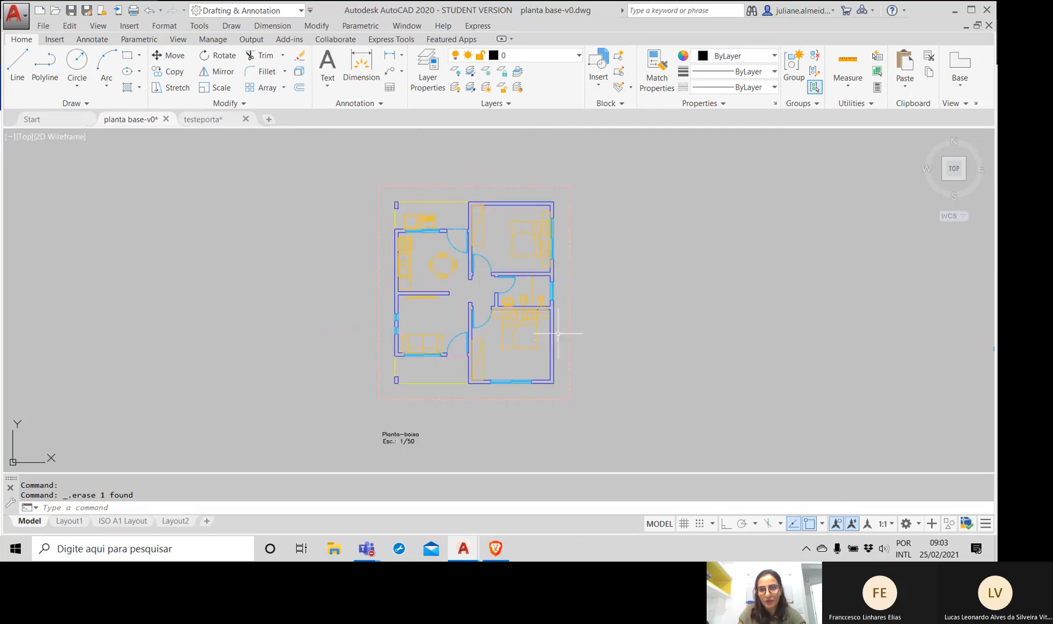
pyautogui.moveTo(558, 331); pyautogui.dragTo(537, 363, button='middle')
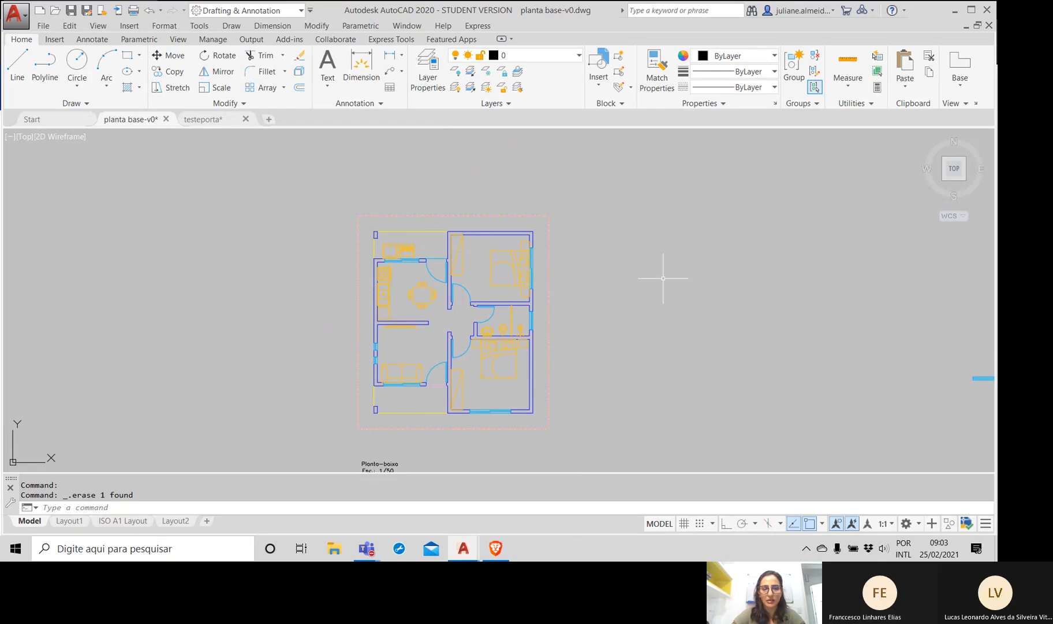
# Step: Switch to the Microsoft Teams meeting window for Aula 7 and stop sharing the screen
pyautogui.moveTo(363, 553)
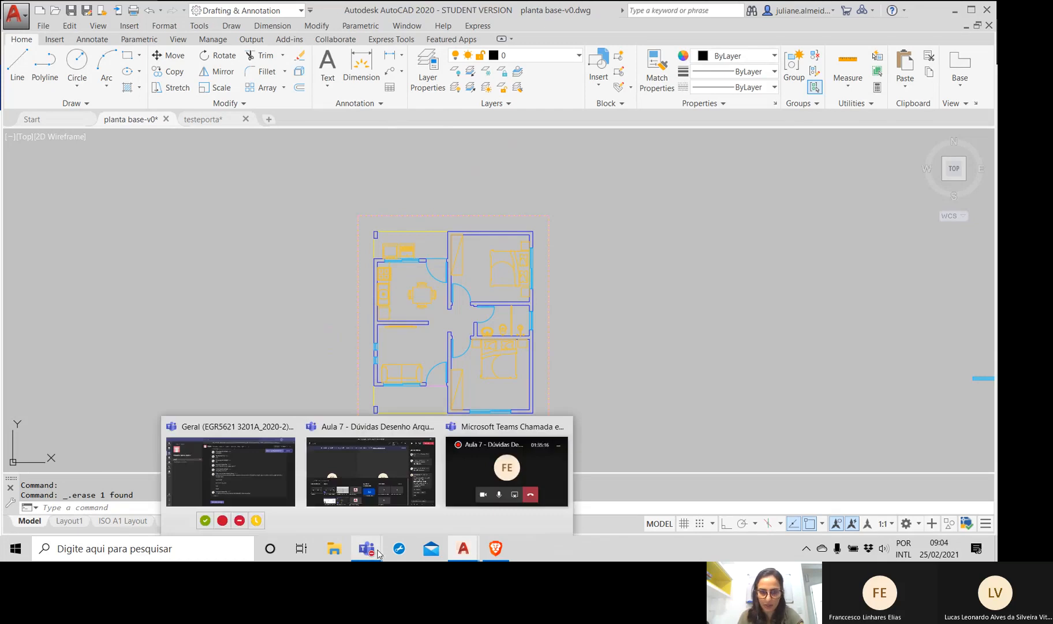
pyautogui.click(373, 460)
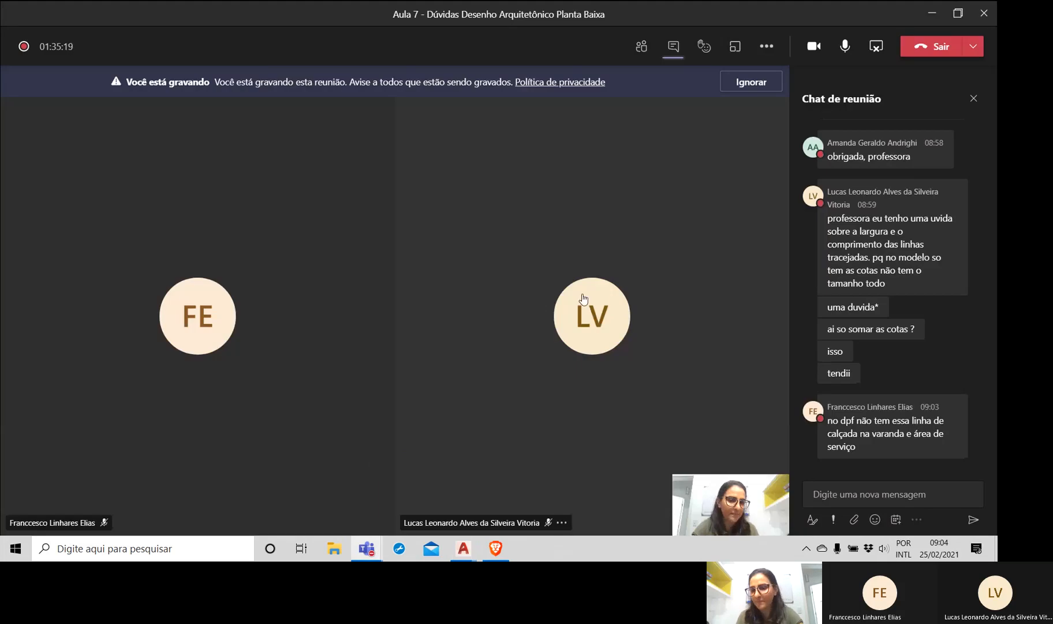
pyautogui.click(882, 50)
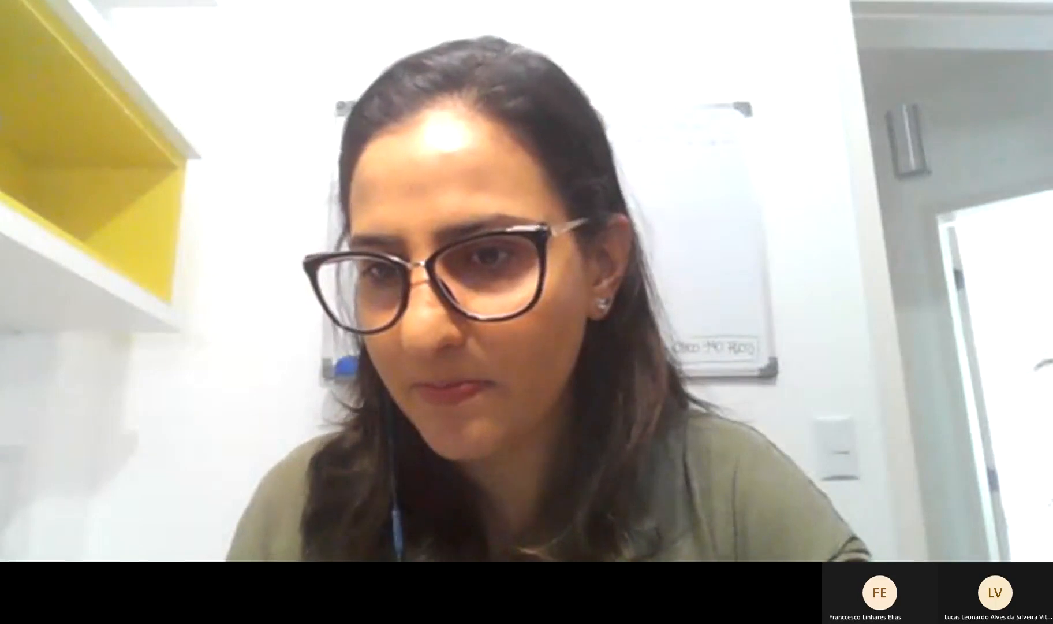